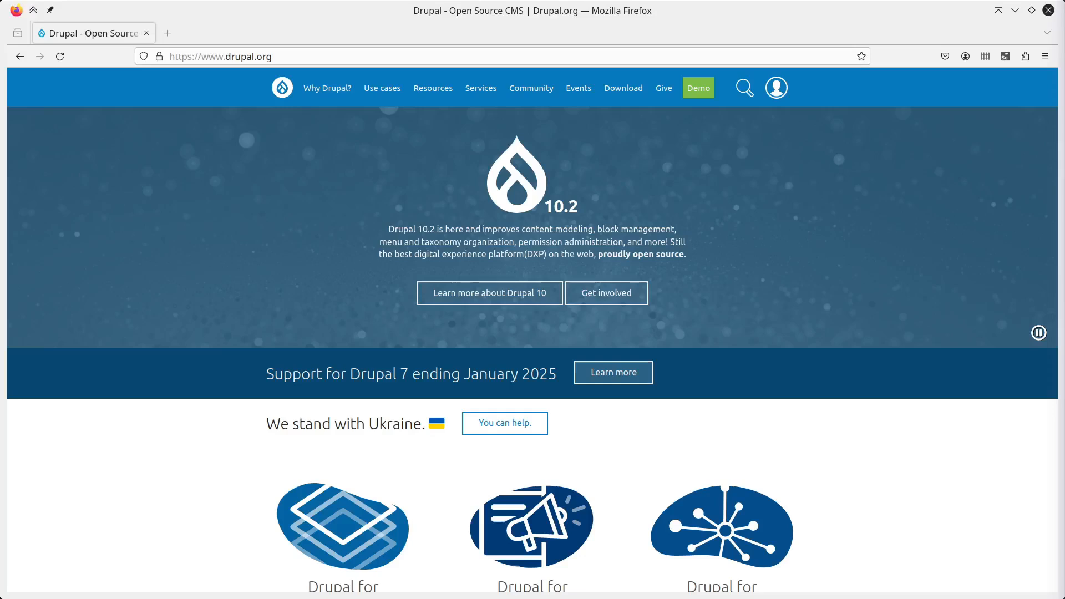
- Examine the Drupal.org home page from the hero banner down to the By Industry section
{"action": "scroll", "coordinate": [858, 320], "scroll_direction": "down", "scroll_amount": 2}
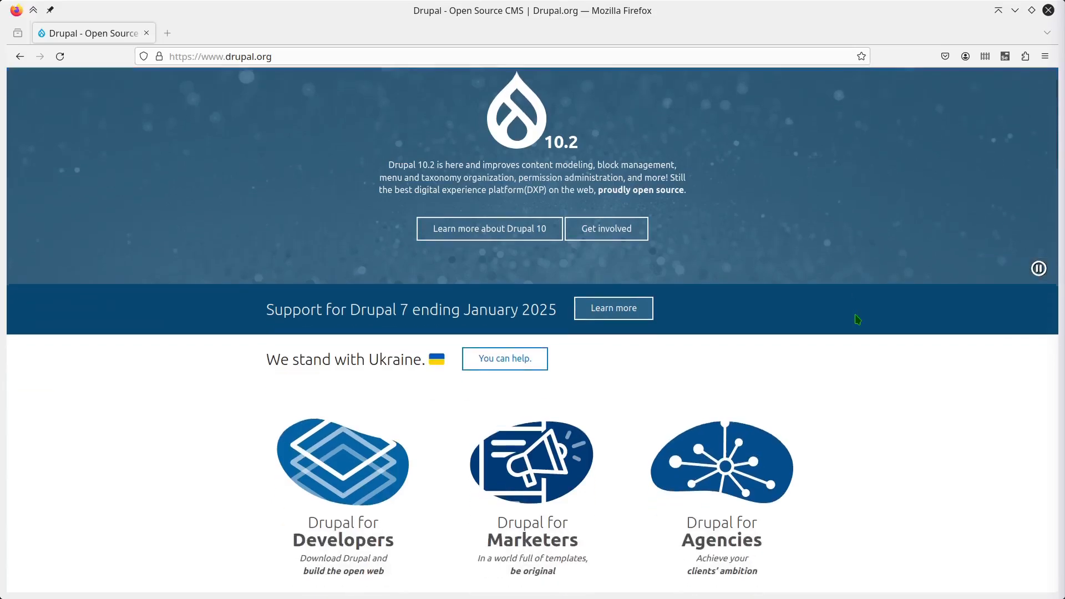
{"action": "scroll", "coordinate": [857, 319], "scroll_direction": "down", "scroll_amount": 2}
{"action": "scroll", "coordinate": [857, 319], "scroll_direction": "down", "scroll_amount": 4}
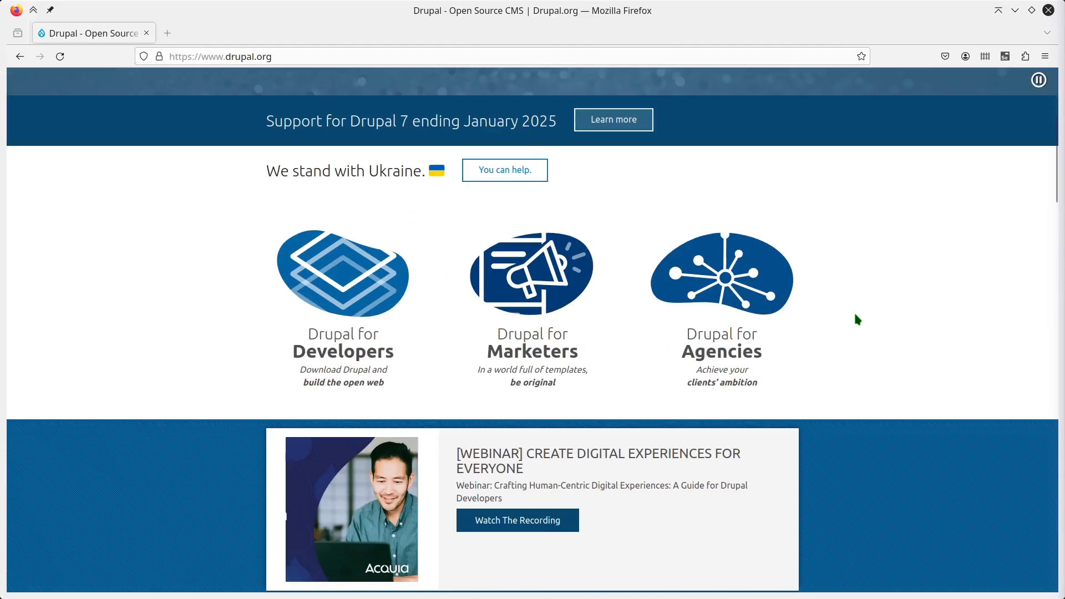
{"action": "scroll", "coordinate": [533, 329], "scroll_direction": "down", "scroll_amount": 4}
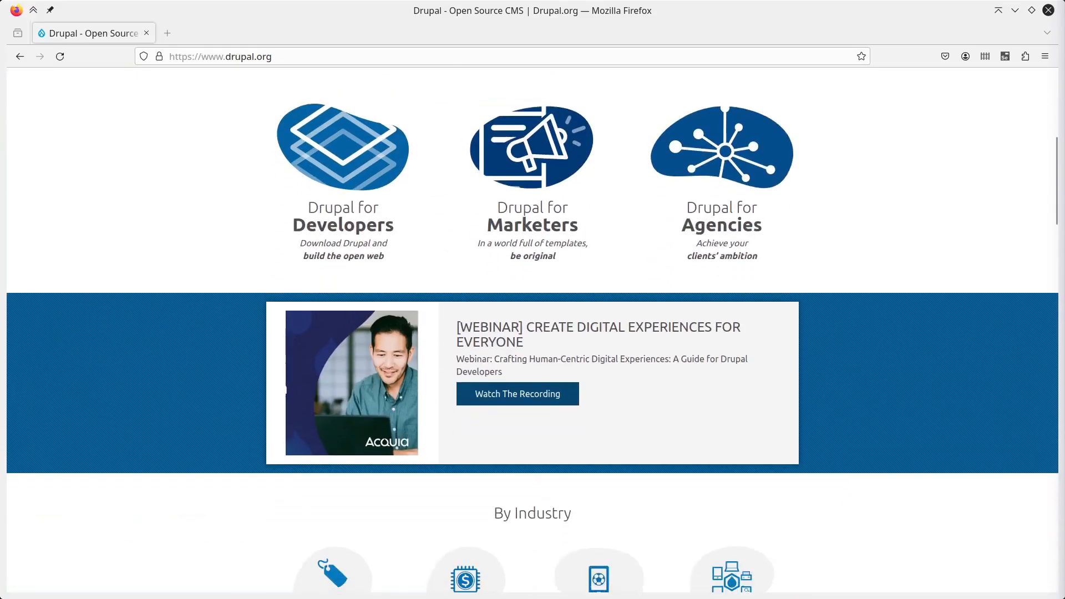
{"action": "scroll", "coordinate": [532, 329], "scroll_direction": "down", "scroll_amount": 2}
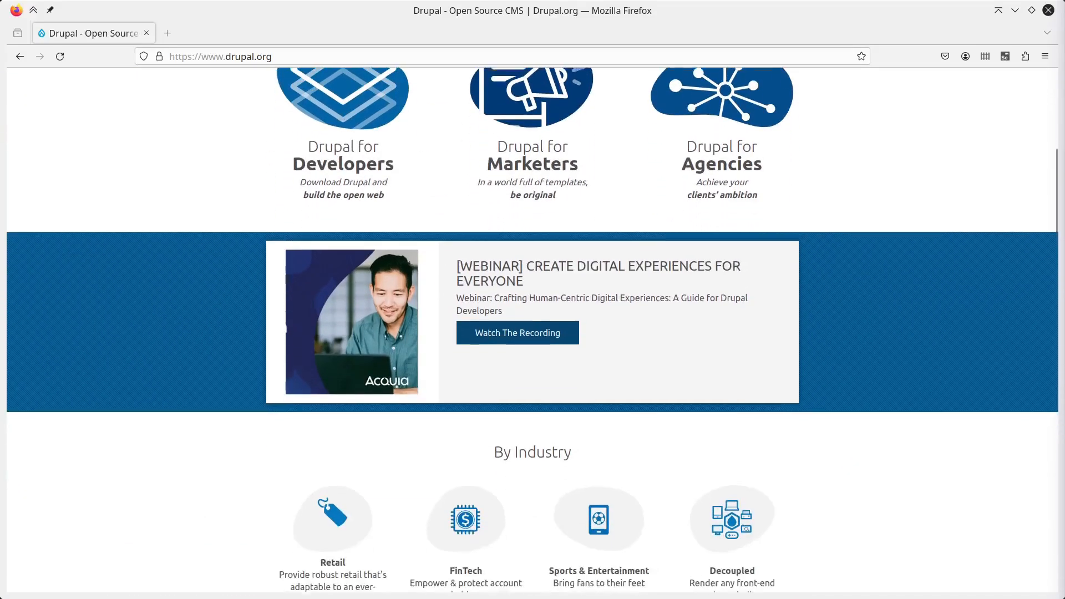
{"action": "scroll", "coordinate": [533, 329], "scroll_direction": "down", "scroll_amount": 2}
{"action": "scroll", "coordinate": [533, 330], "scroll_direction": "down", "scroll_amount": 2}
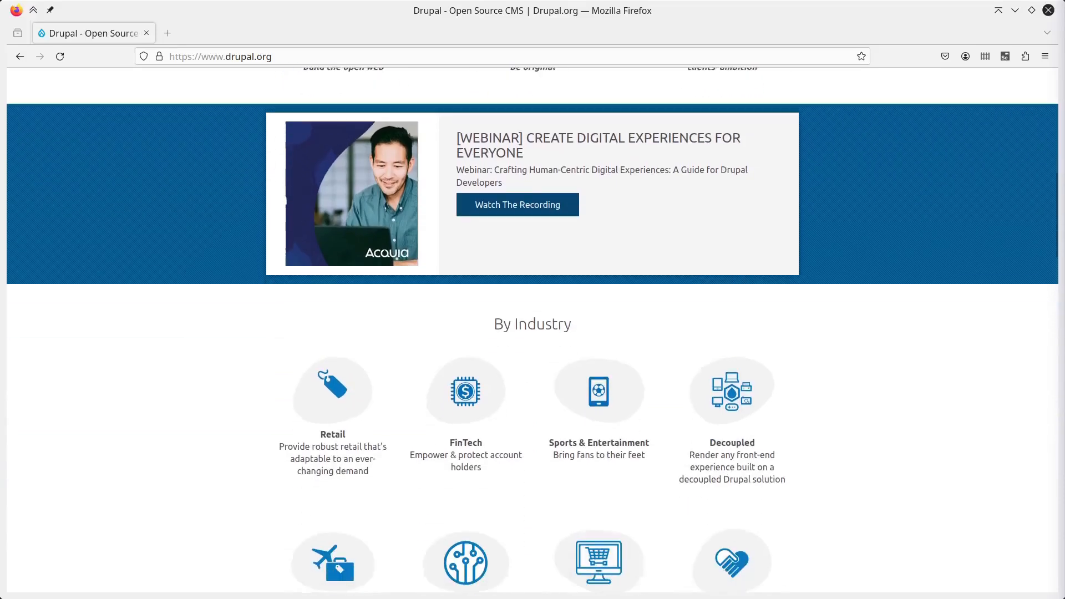
{"action": "scroll", "coordinate": [875, 330], "scroll_direction": "down", "scroll_amount": 6}
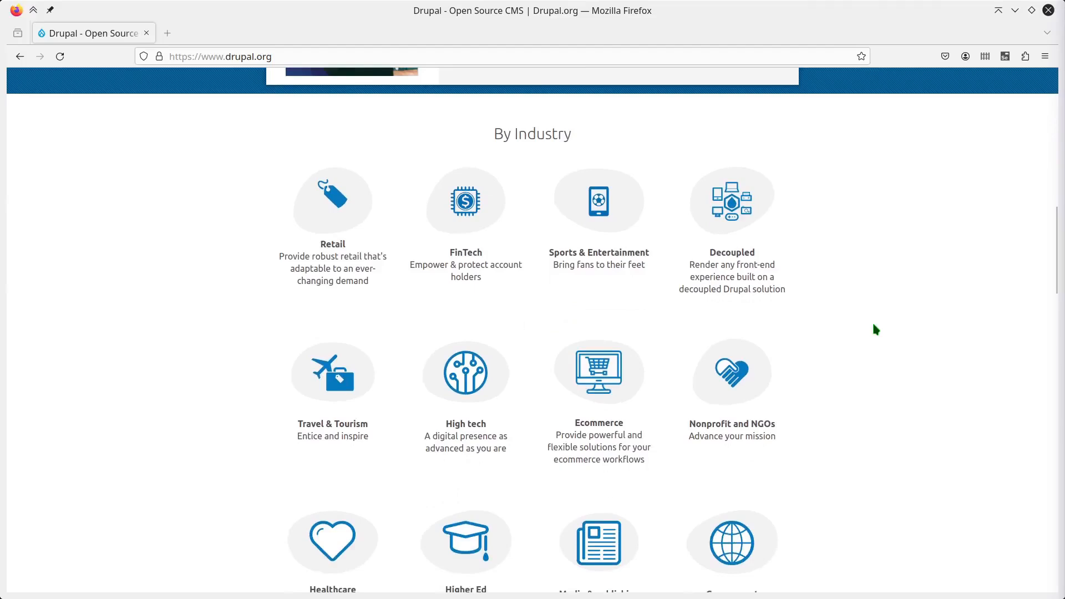
- Switch to the local Drupal site and review its installed themes, media items, VLSuite modules and content types
{"action": "middle_click", "coordinate": [261, 11]}
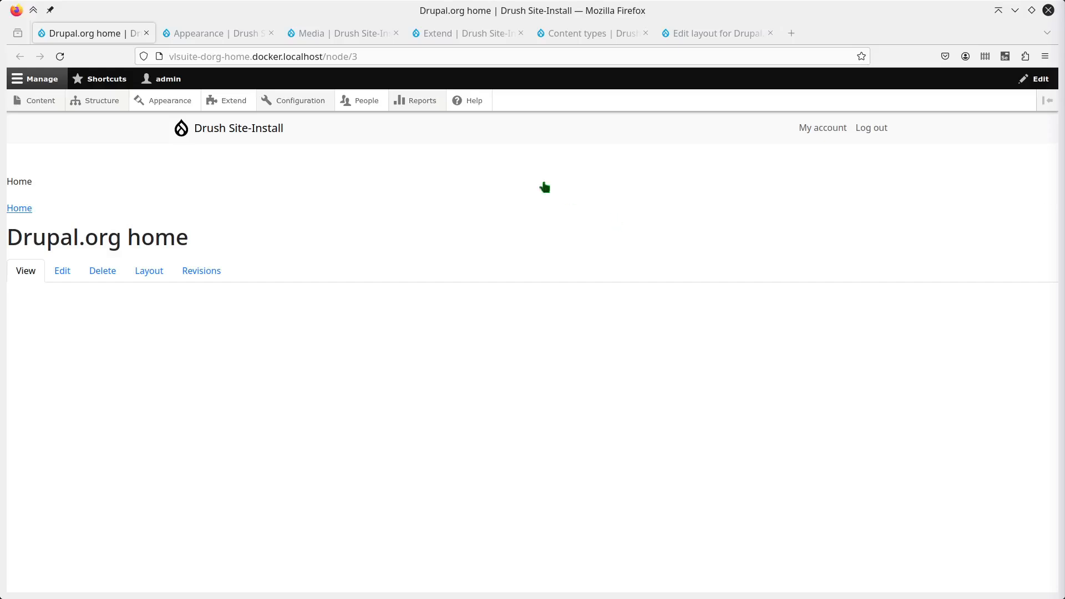
{"action": "left_click", "coordinate": [230, 37]}
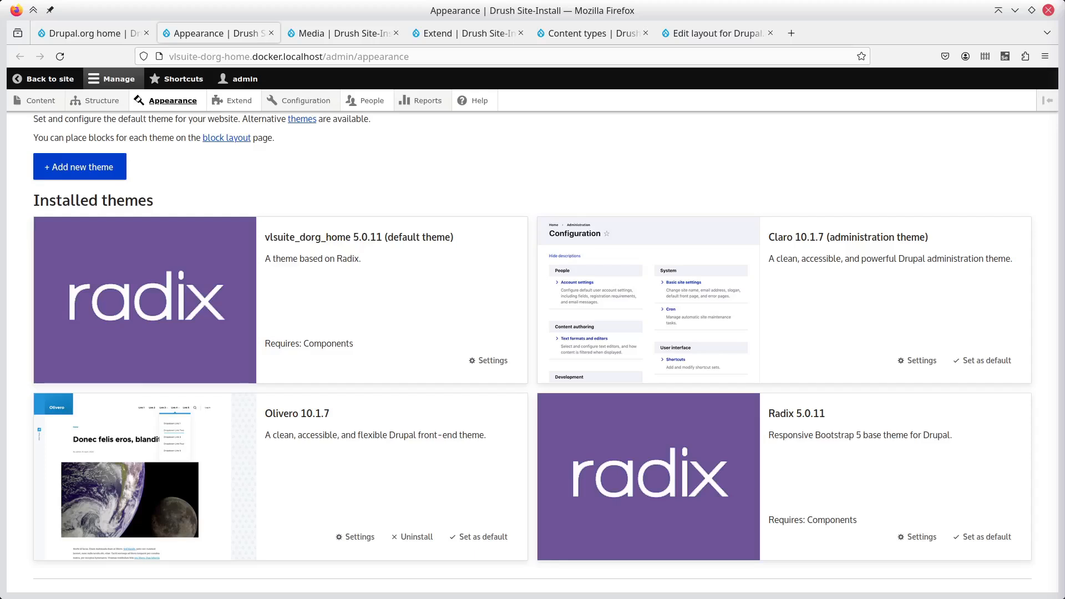
{"action": "left_click", "coordinate": [355, 34]}
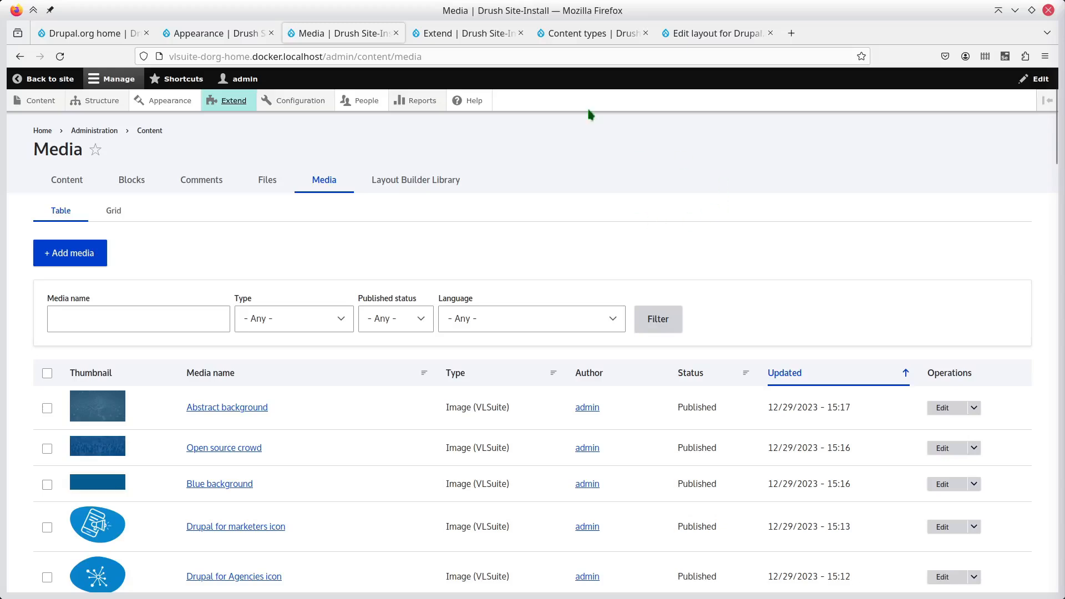
{"action": "left_click", "coordinate": [490, 33]}
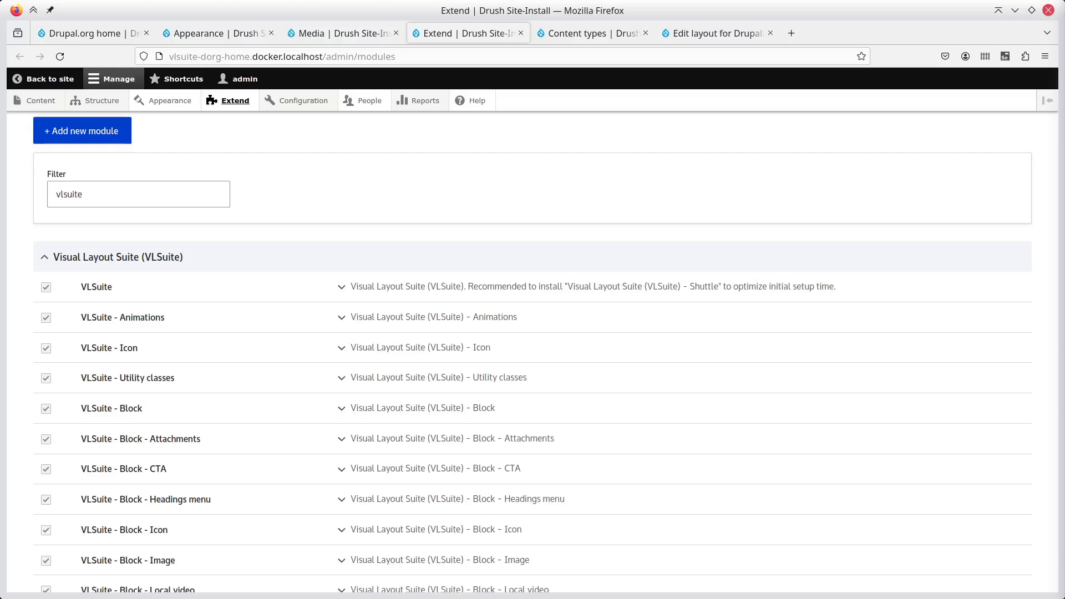
{"action": "left_click", "coordinate": [558, 37]}
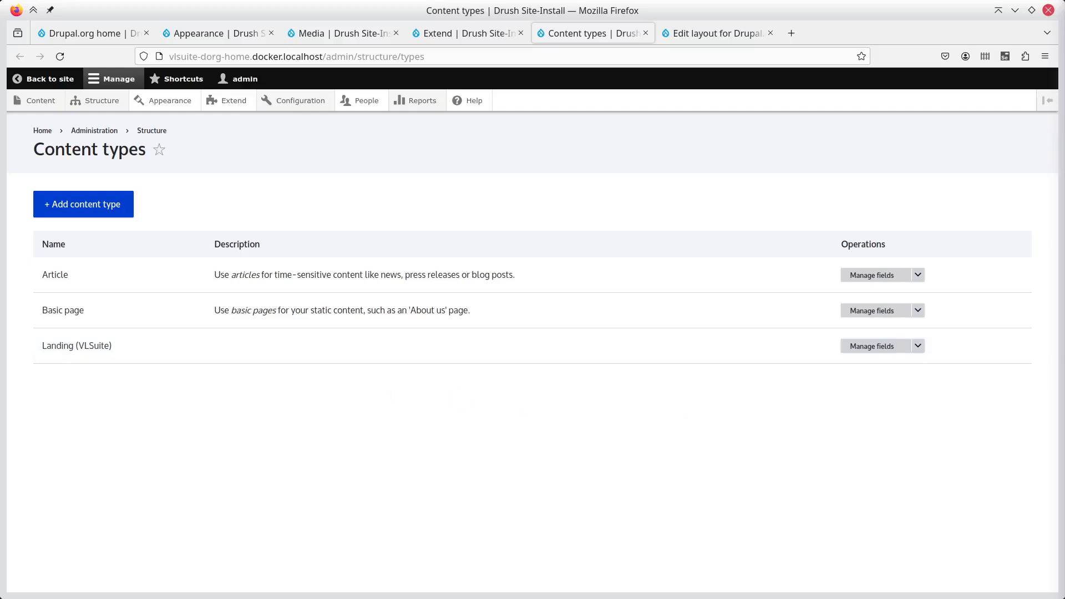
- View the local Drupal.org home page as published and return to its layout editor
{"action": "left_click", "coordinate": [753, 30]}
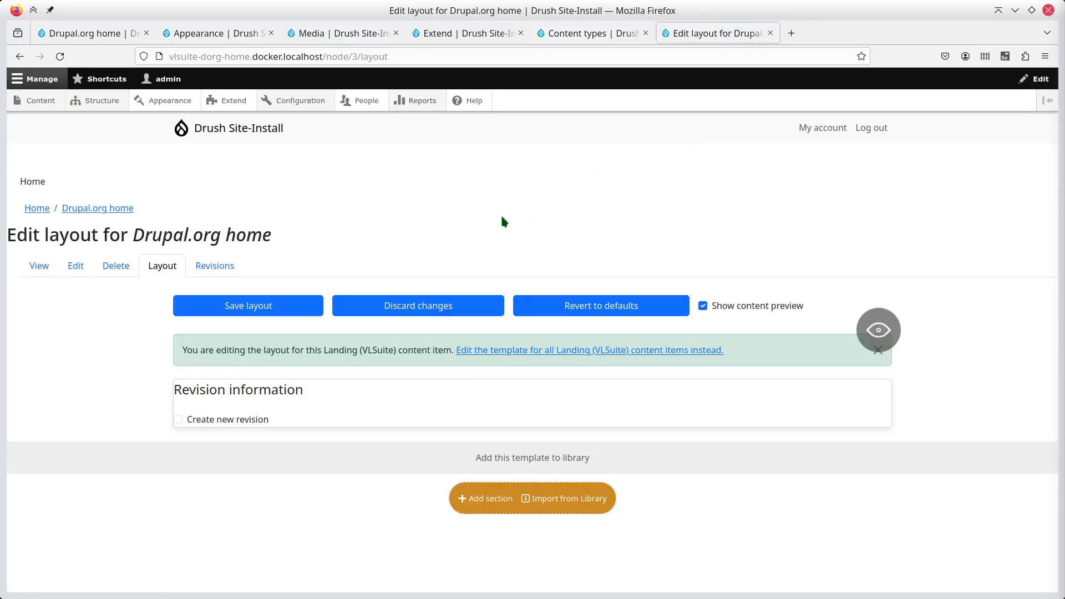
{"action": "left_click", "coordinate": [38, 267]}
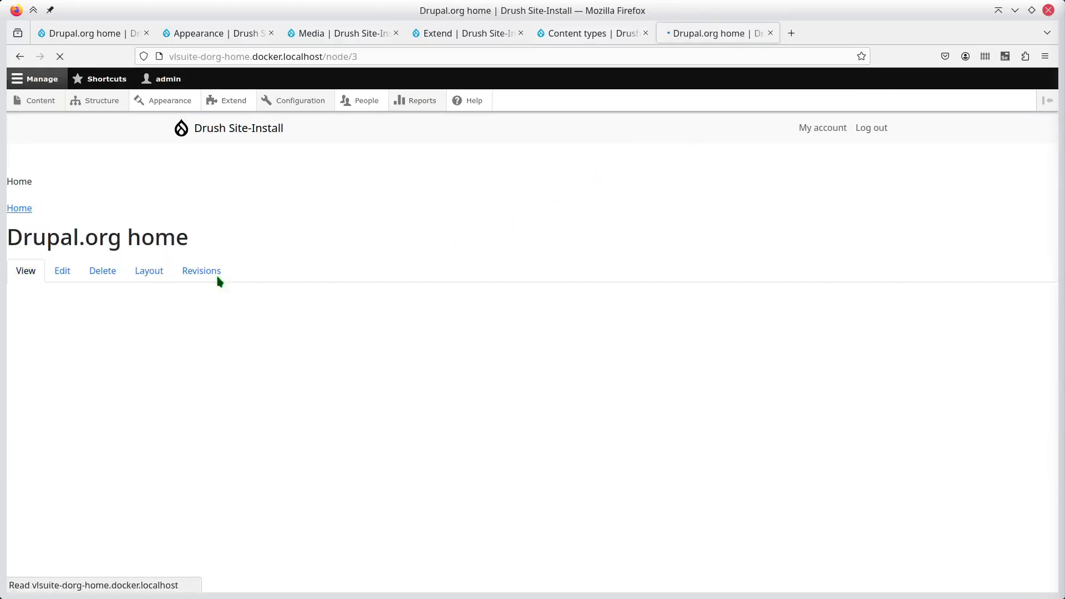
{"action": "left_click", "coordinate": [149, 272]}
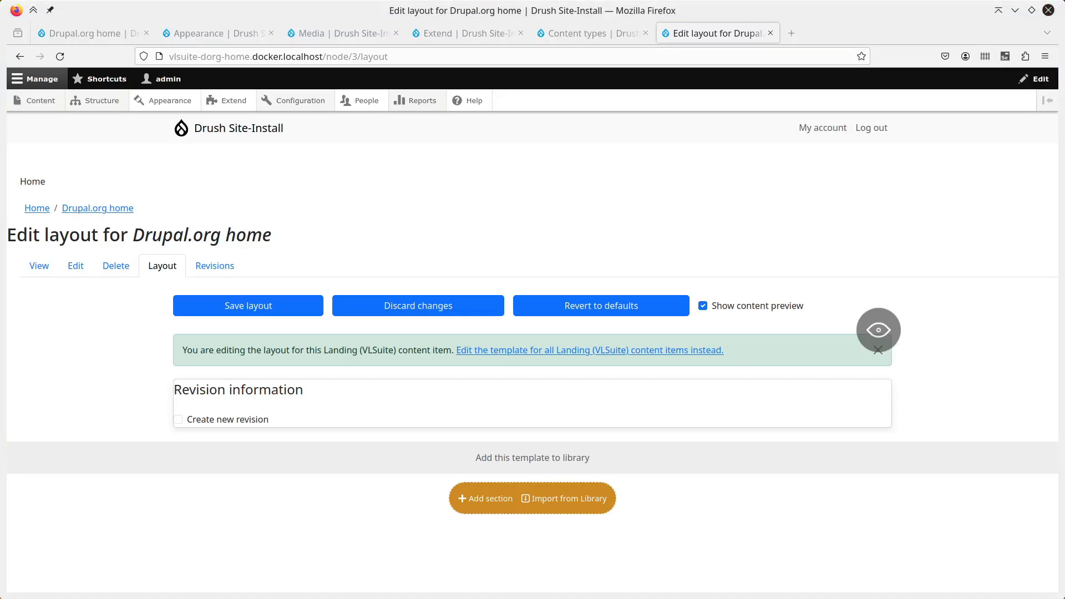
{"action": "left_click", "coordinate": [556, 11]}
- Start a one-column section with optional top and bottom regions, using the administrative label "Hero component"
{"action": "left_click", "coordinate": [487, 498]}
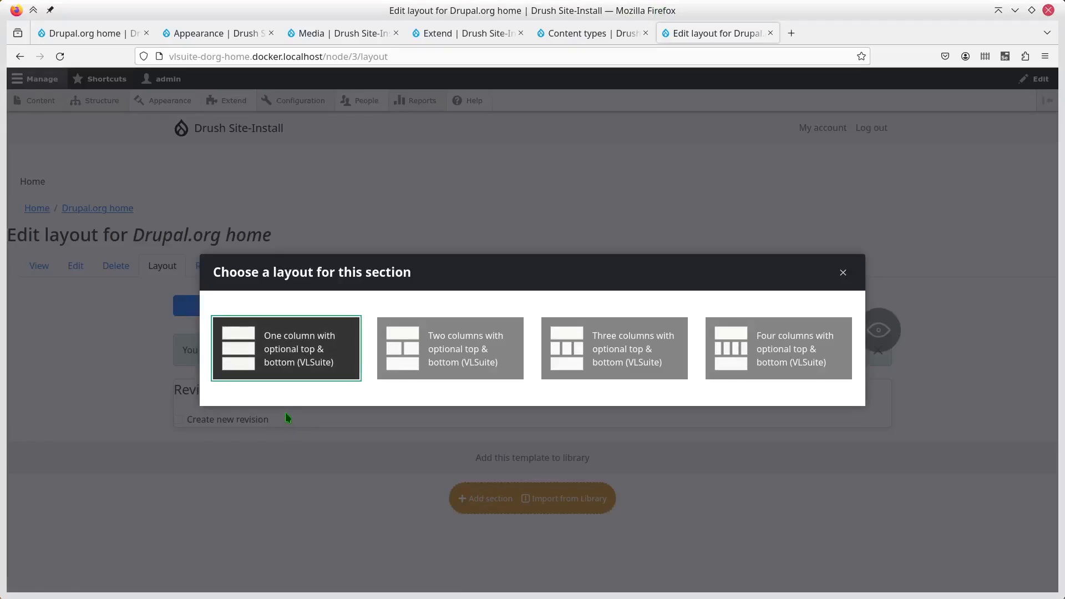
{"action": "left_click", "coordinate": [280, 361]}
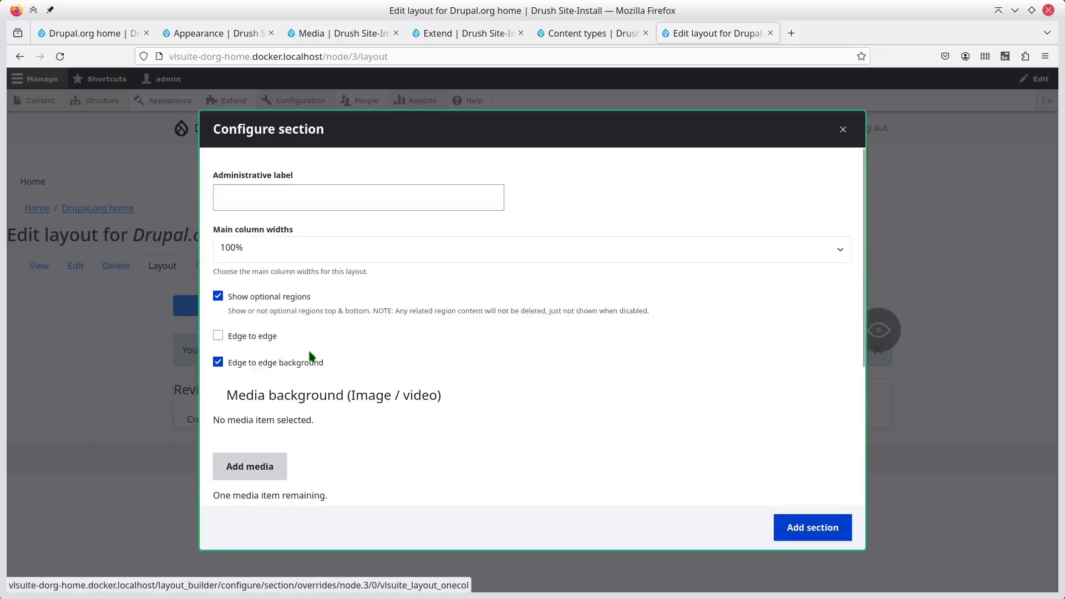
{"action": "left_click", "coordinate": [311, 197]}
{"action": "type", "text": "He"}
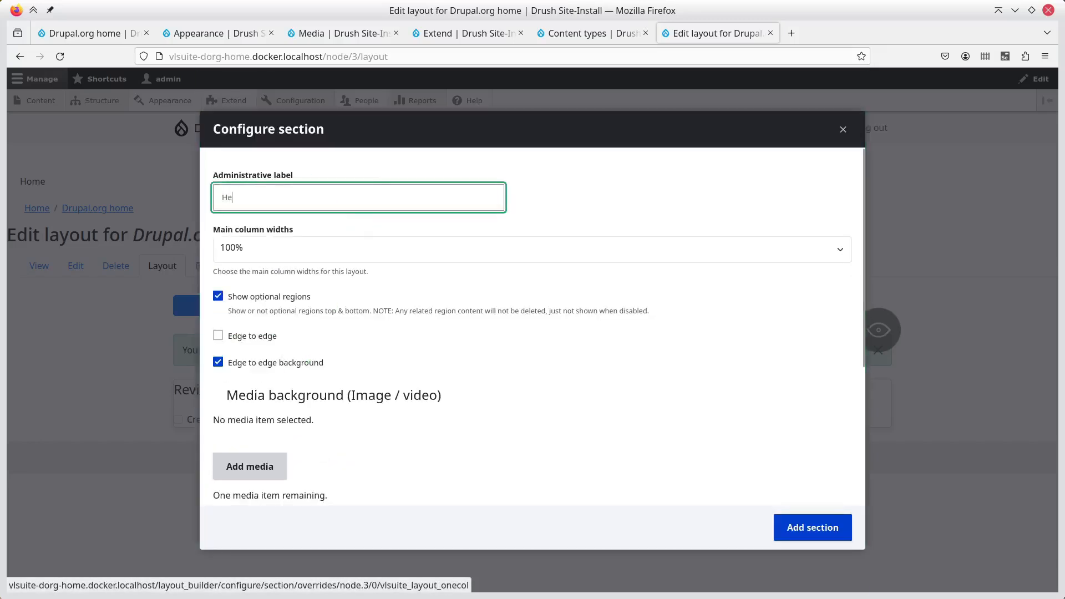
{"action": "type", "text": "ro component"}
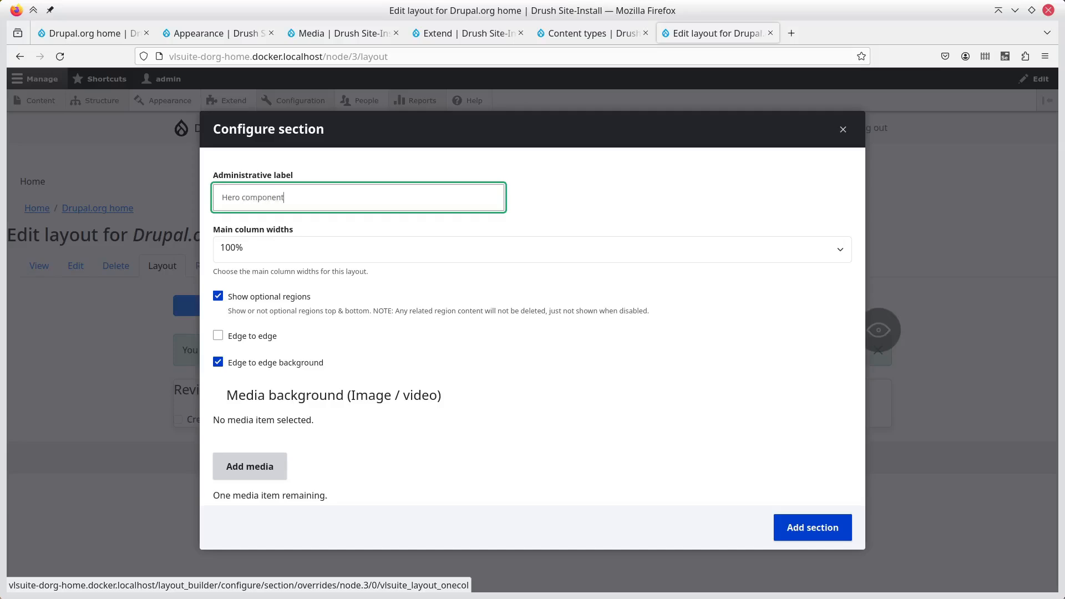
- Use the "Abstract background" image as the section's media background and add the section to the layout
{"action": "left_click", "coordinate": [250, 464]}
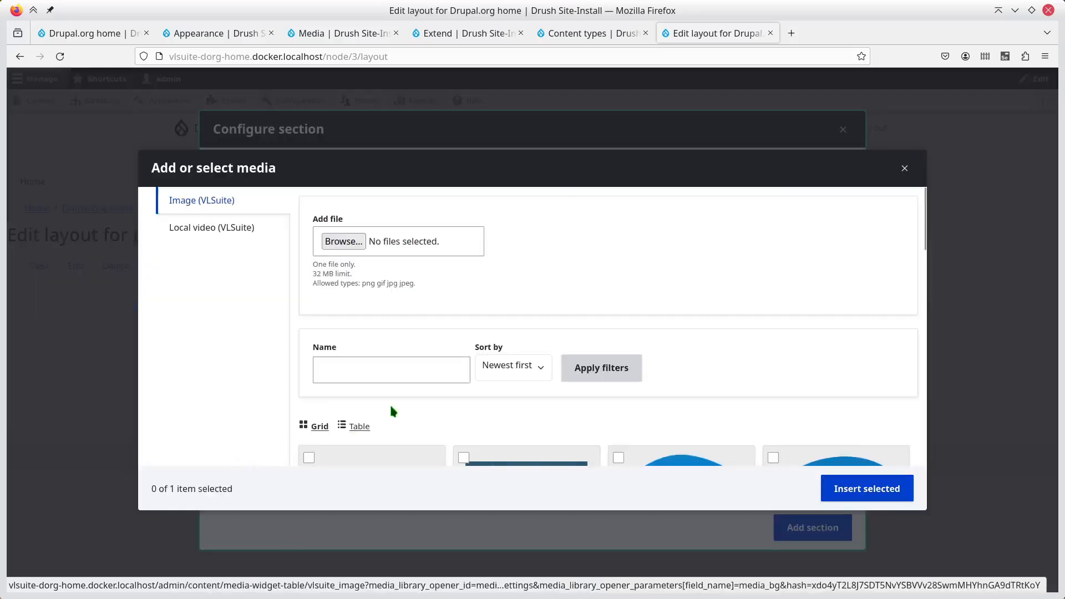
{"action": "scroll", "coordinate": [702, 330], "scroll_direction": "down", "scroll_amount": 3}
{"action": "left_click", "coordinate": [499, 337]}
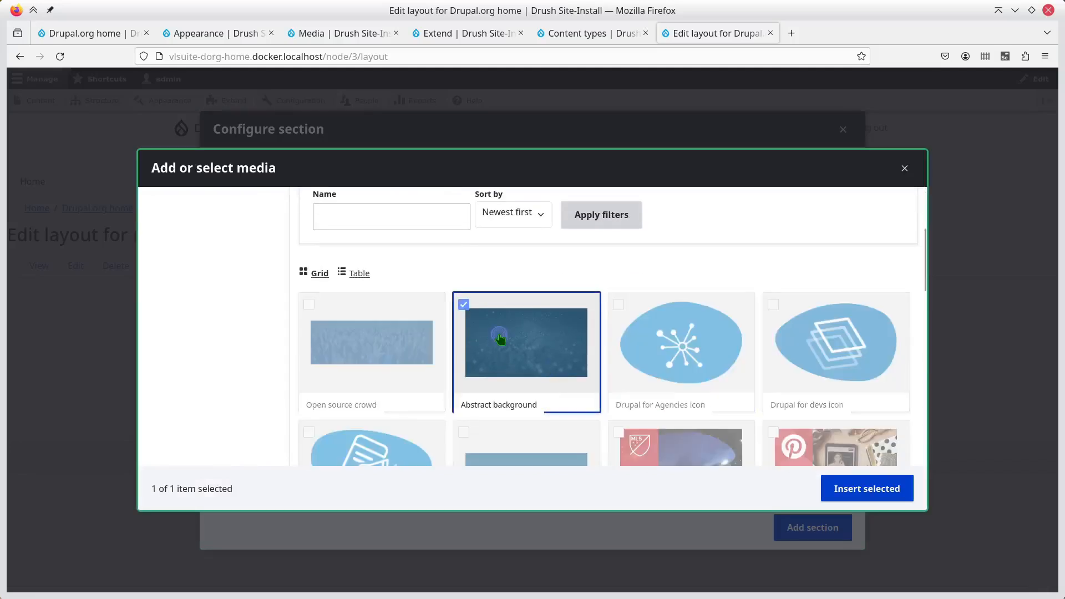
{"action": "left_click", "coordinate": [874, 493]}
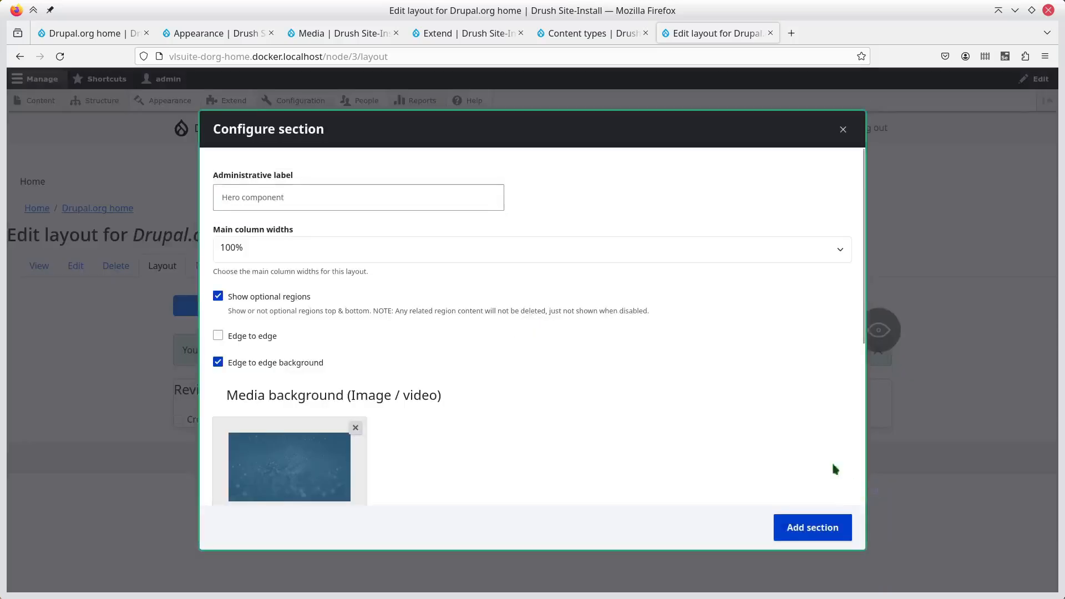
{"action": "left_click", "coordinate": [809, 526]}
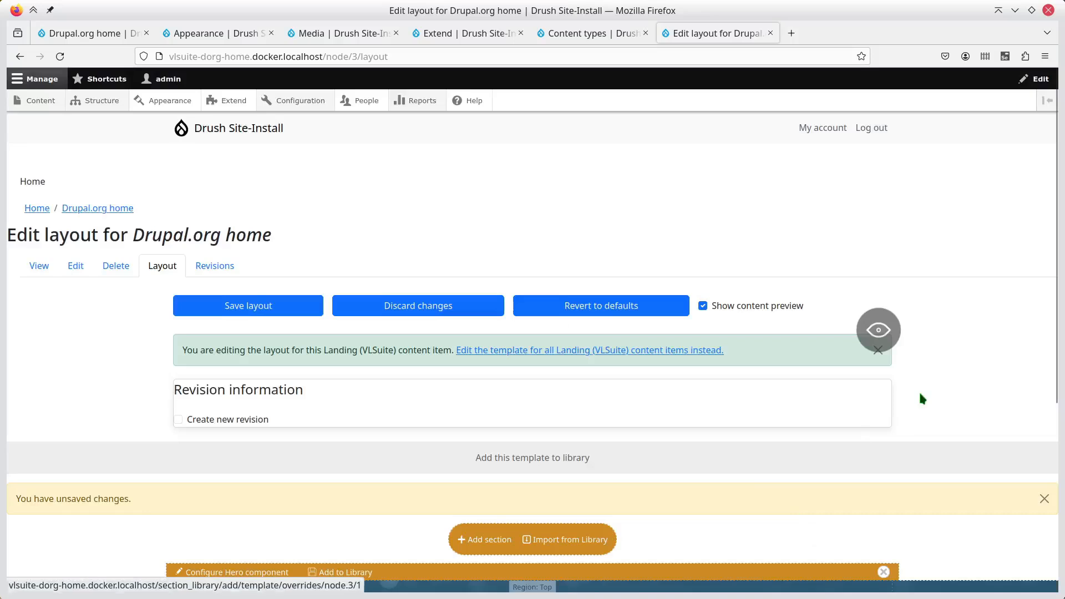
- Add an Image (VLSuite) block with the "Drupal 10.2 logo" image to the Main region of the Hero component section
{"action": "scroll", "coordinate": [921, 398], "scroll_direction": "down", "scroll_amount": 5}
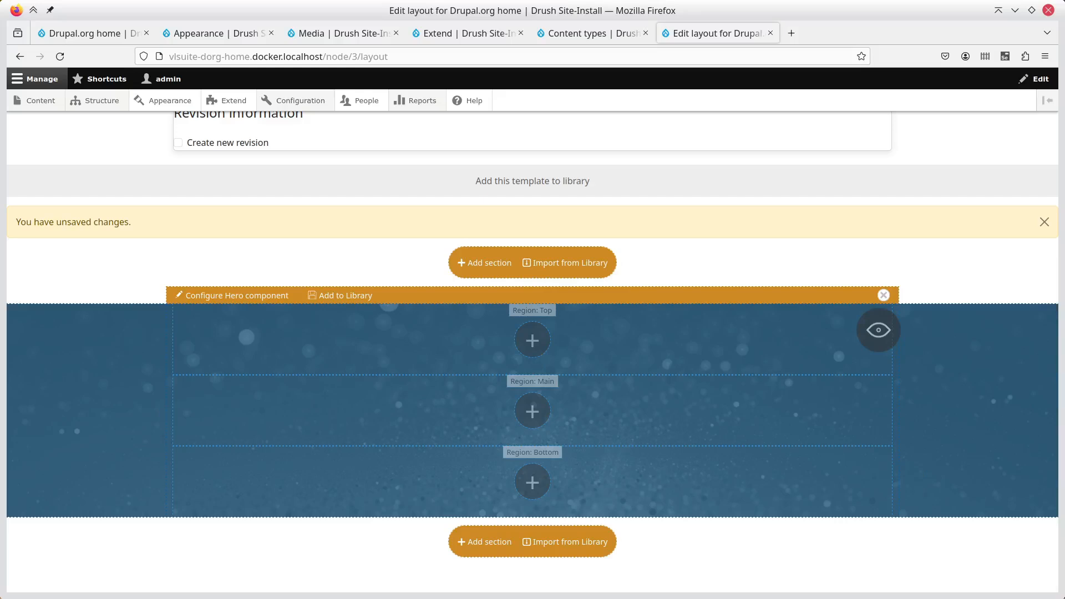
{"action": "left_click", "coordinate": [533, 411]}
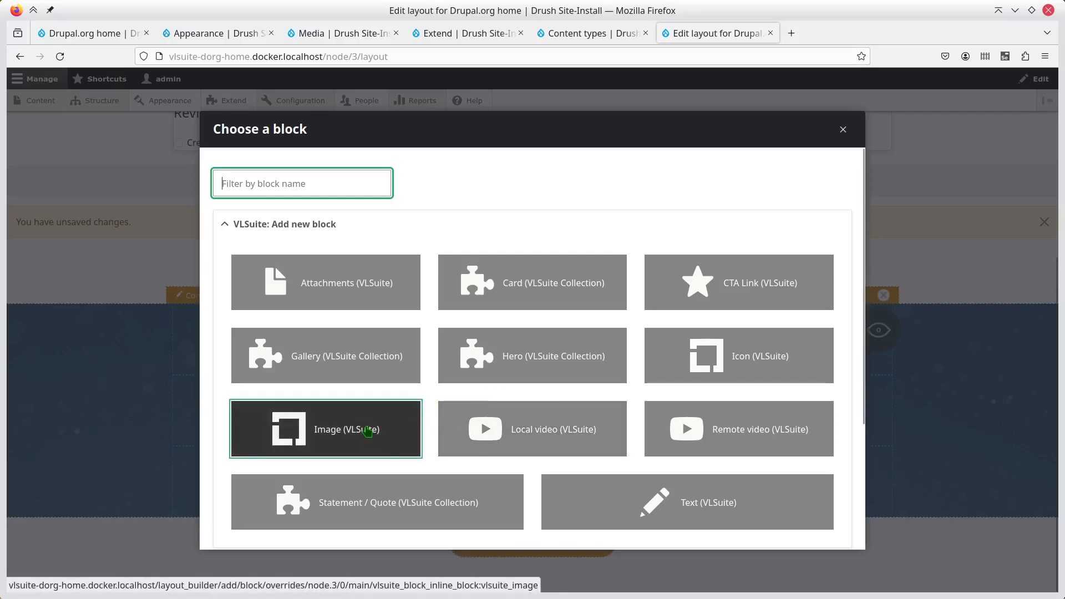
{"action": "left_click", "coordinate": [367, 430]}
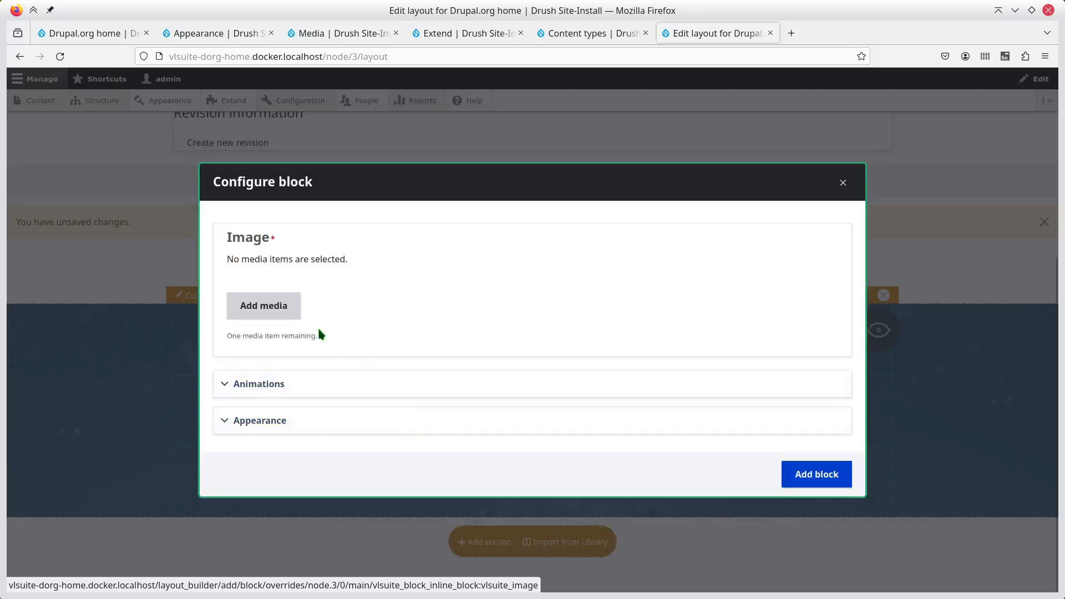
{"action": "left_click", "coordinate": [280, 304]}
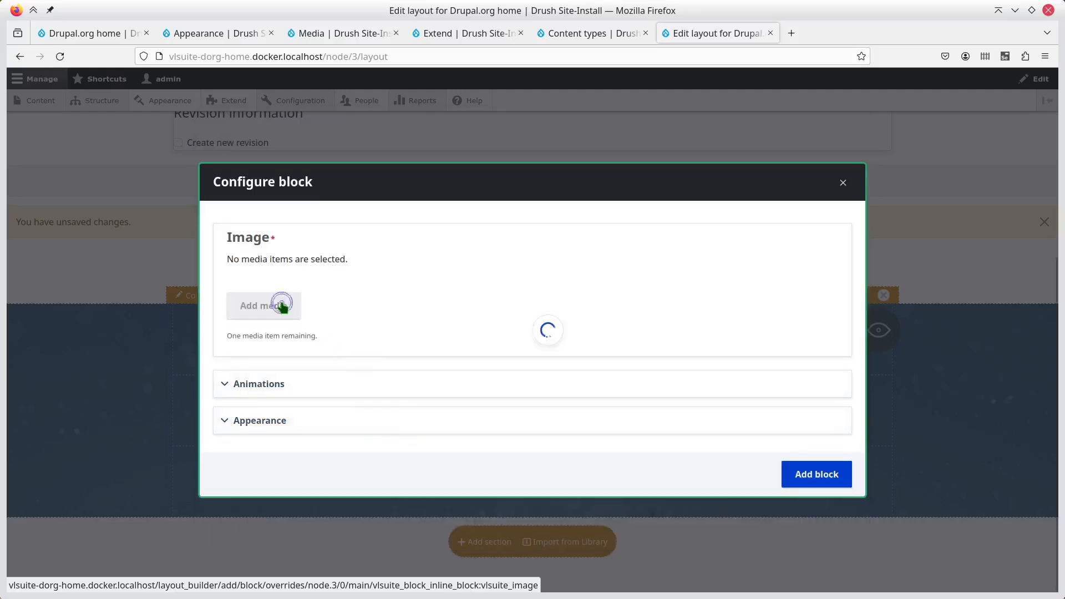
{"action": "scroll", "coordinate": [352, 335], "scroll_direction": "down", "scroll_amount": 10}
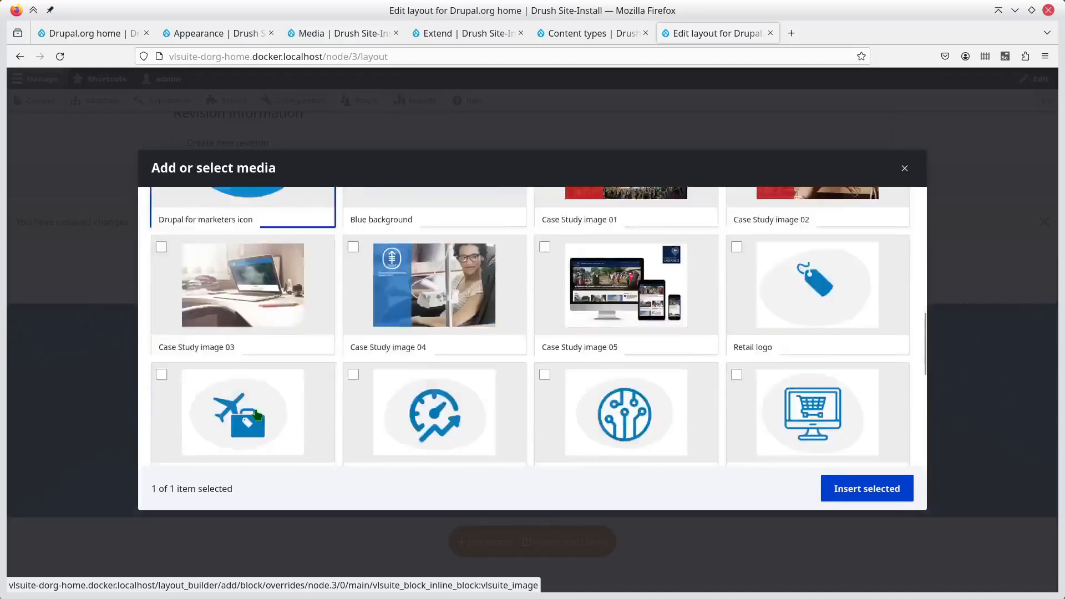
{"action": "left_click", "coordinate": [209, 430]}
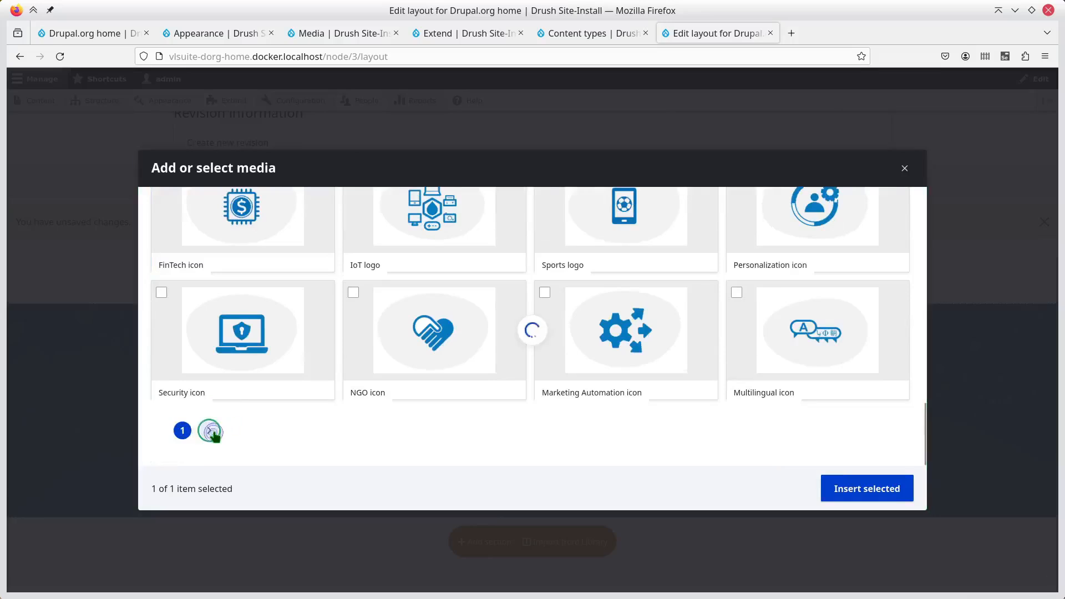
{"action": "scroll", "coordinate": [491, 395], "scroll_direction": "down", "scroll_amount": 8}
{"action": "scroll", "coordinate": [490, 392], "scroll_direction": "up", "scroll_amount": 3}
{"action": "left_click", "coordinate": [442, 357]}
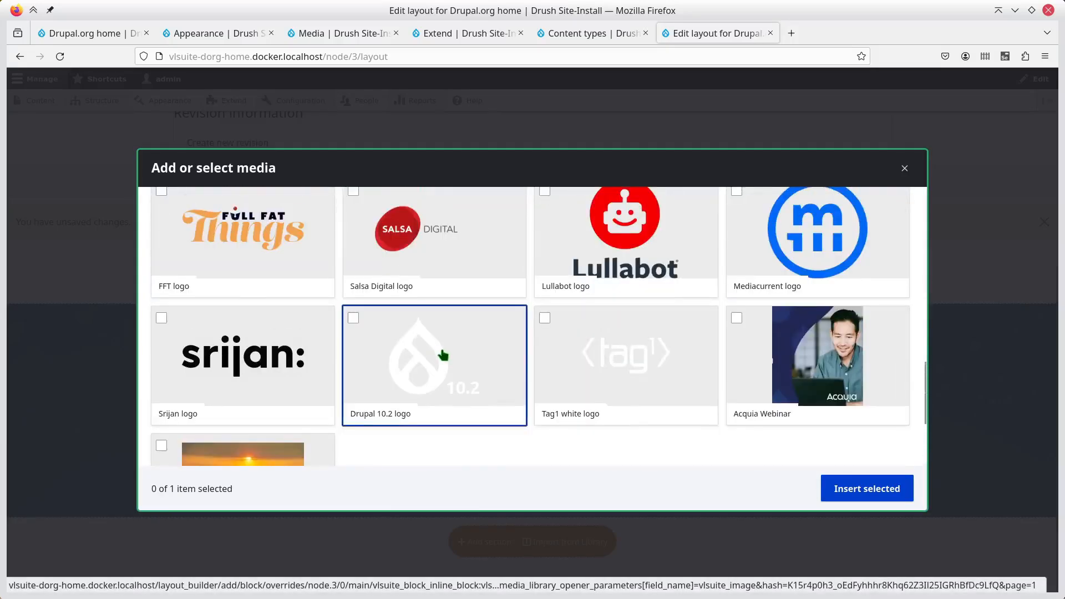
{"action": "left_click", "coordinate": [882, 495]}
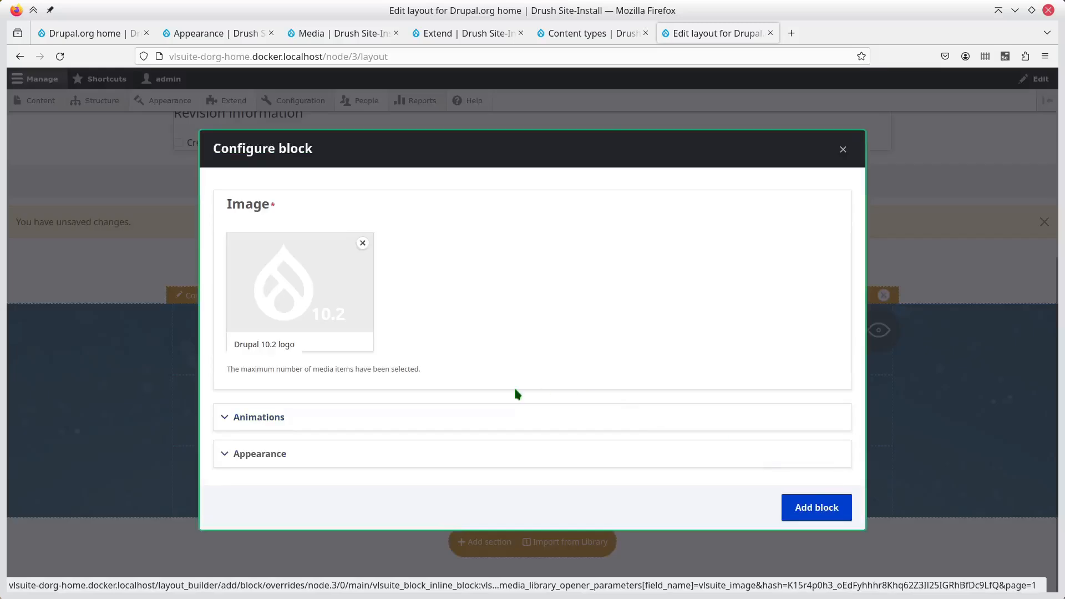
{"action": "left_click", "coordinate": [817, 508]}
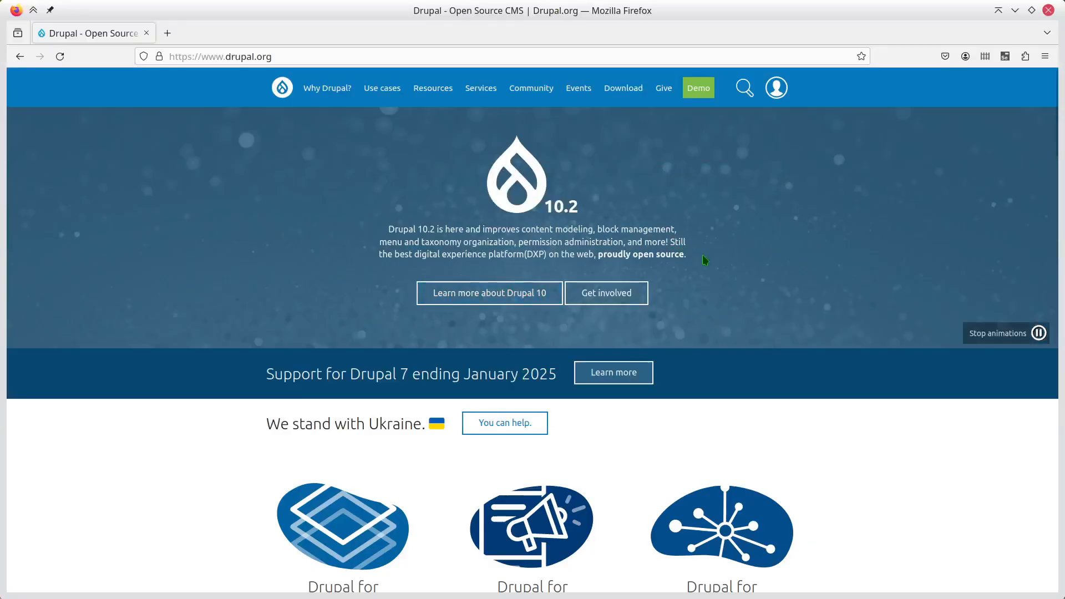
- Copy the Drupal 10.2 introduction paragraph from the hero banner of the Drupal.org home page
{"action": "left_click_drag", "start_coordinate": [692, 255], "coordinate": [387, 235]}
{"action": "key", "text": "ctrl+c"}
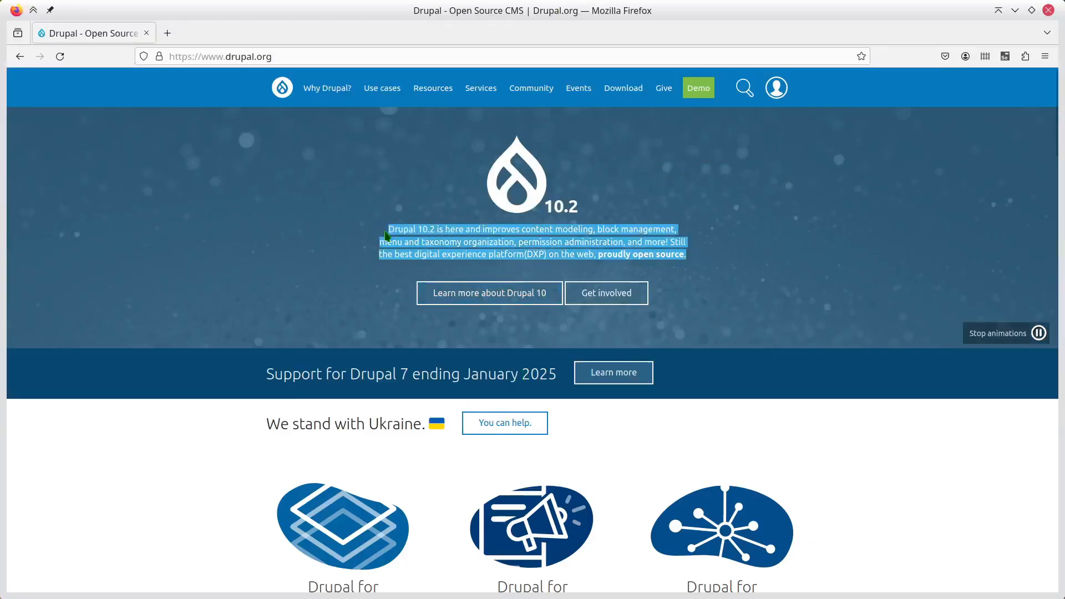
{"action": "left_click", "coordinate": [736, 261]}
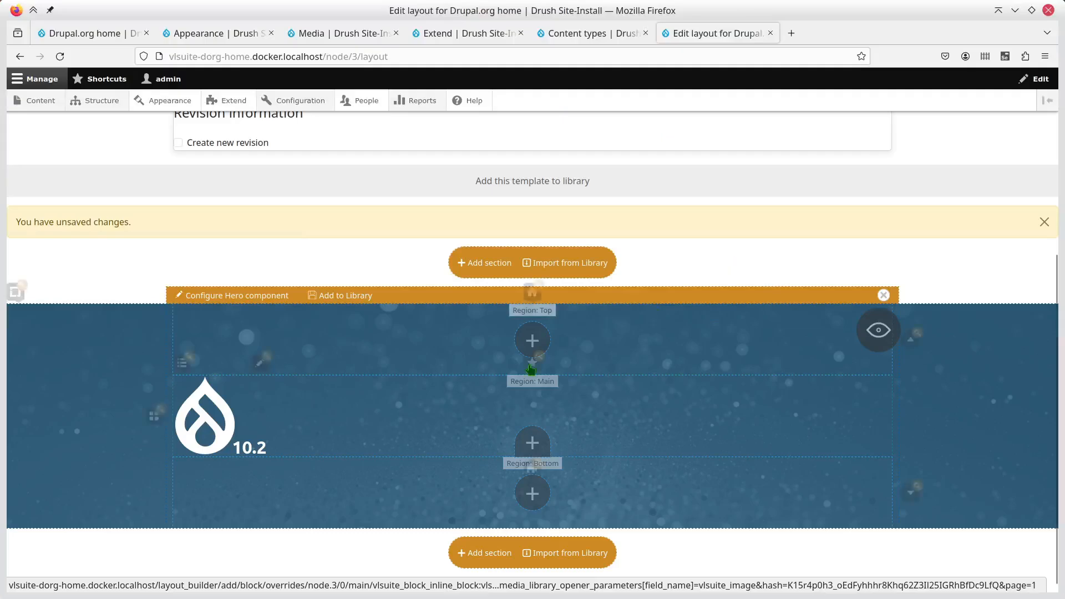
- Add a Text (VLSuite) block containing the copied Drupal 10.2 introduction paragraph to the Main region of the Hero component section
{"action": "left_click", "coordinate": [532, 444]}
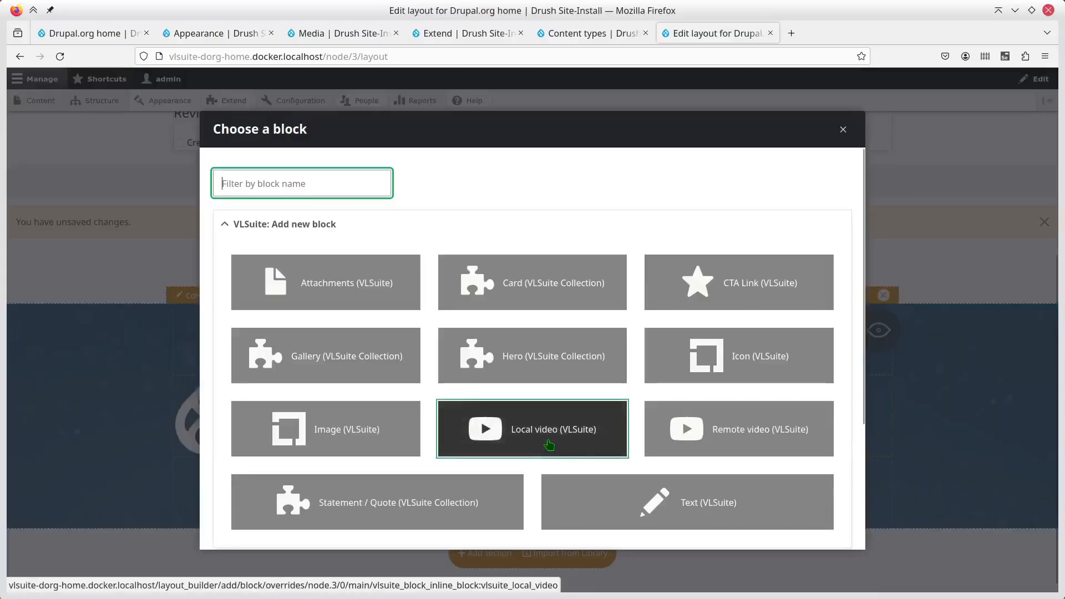
{"action": "left_click", "coordinate": [737, 503]}
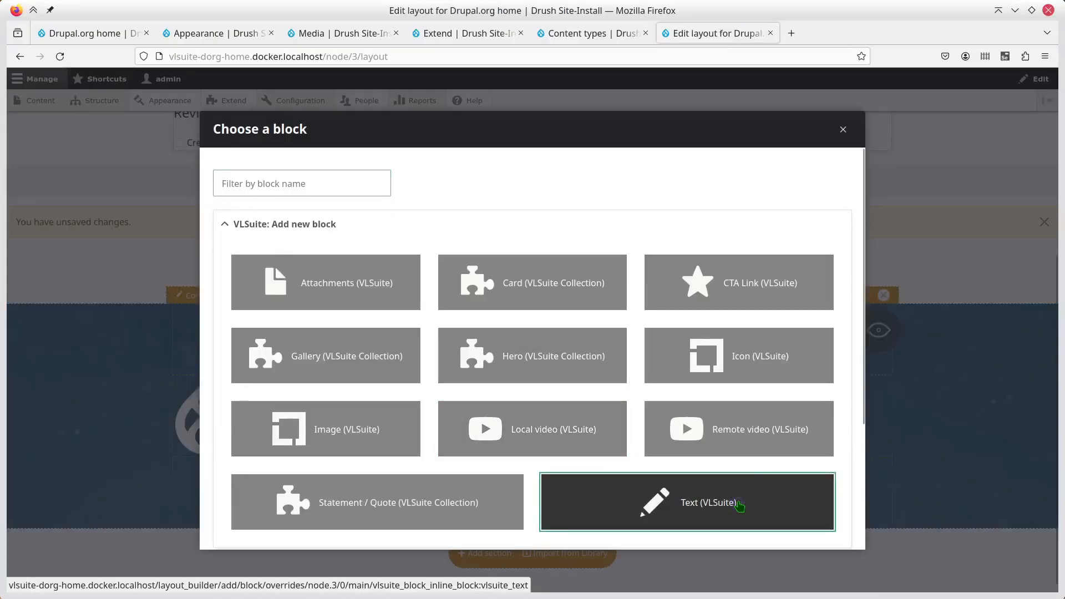
{"action": "left_click", "coordinate": [351, 279]}
{"action": "key", "text": "ctrl+v"}
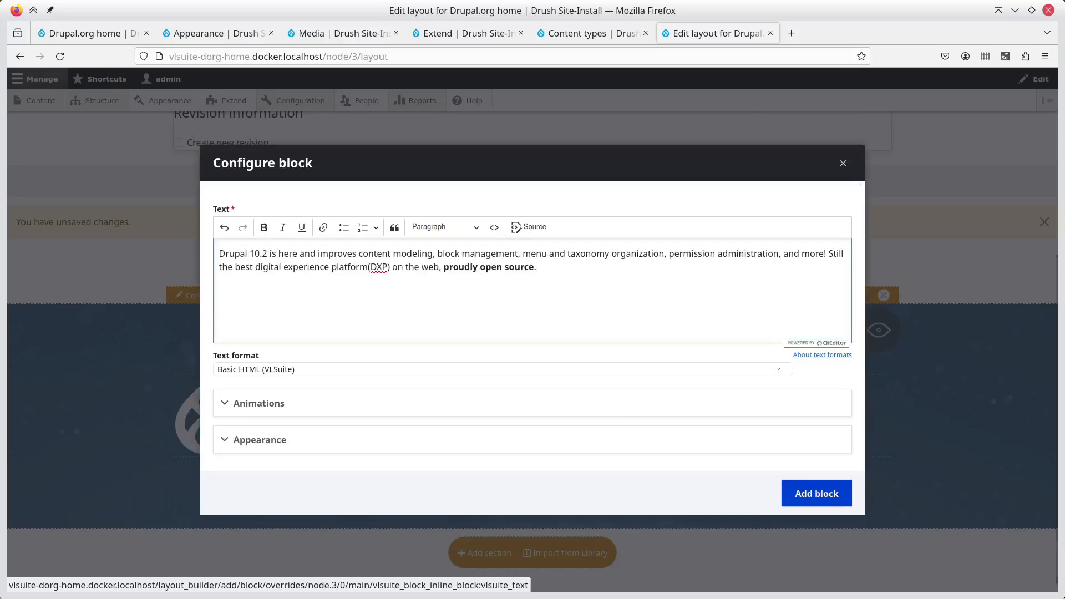
{"action": "left_click", "coordinate": [815, 493]}
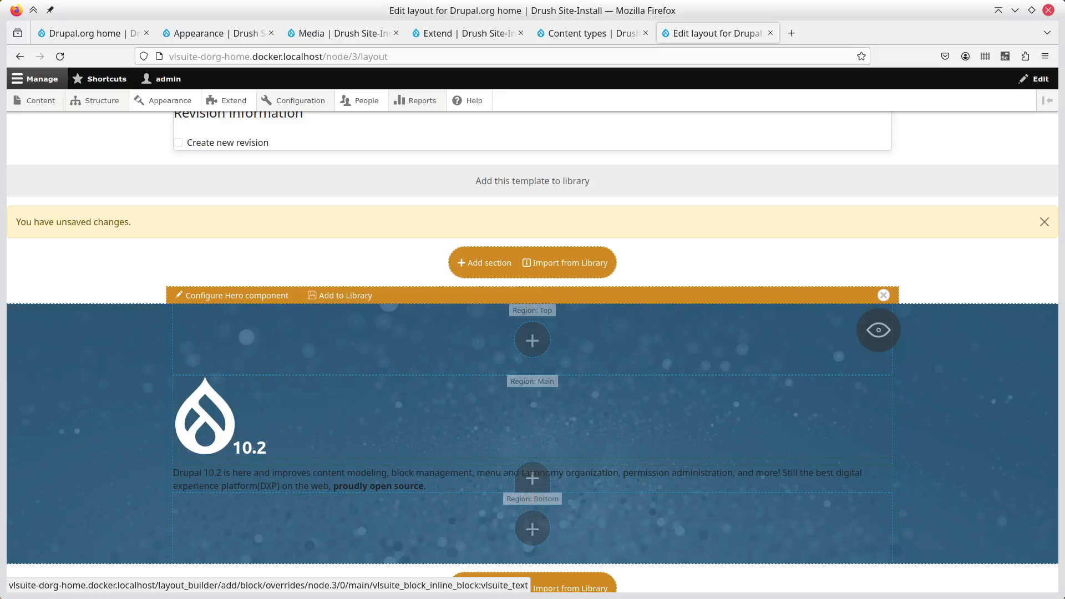
- Set the text color to White and the text alignment to Center for all regions of the Hero component section
{"action": "mouse_move", "coordinate": [327, 421]}
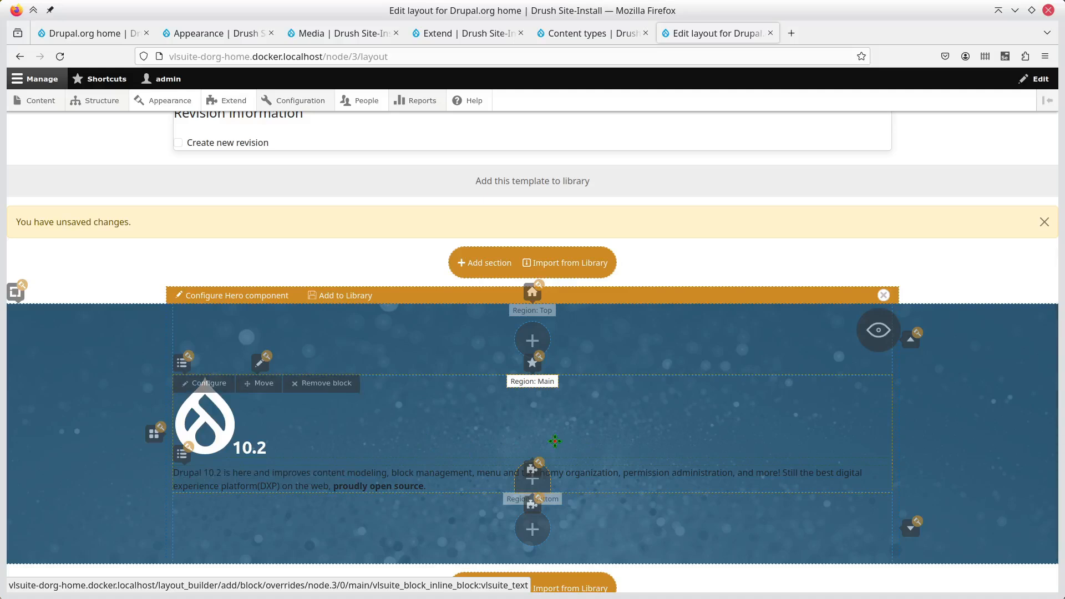
{"action": "left_click", "coordinate": [154, 433]}
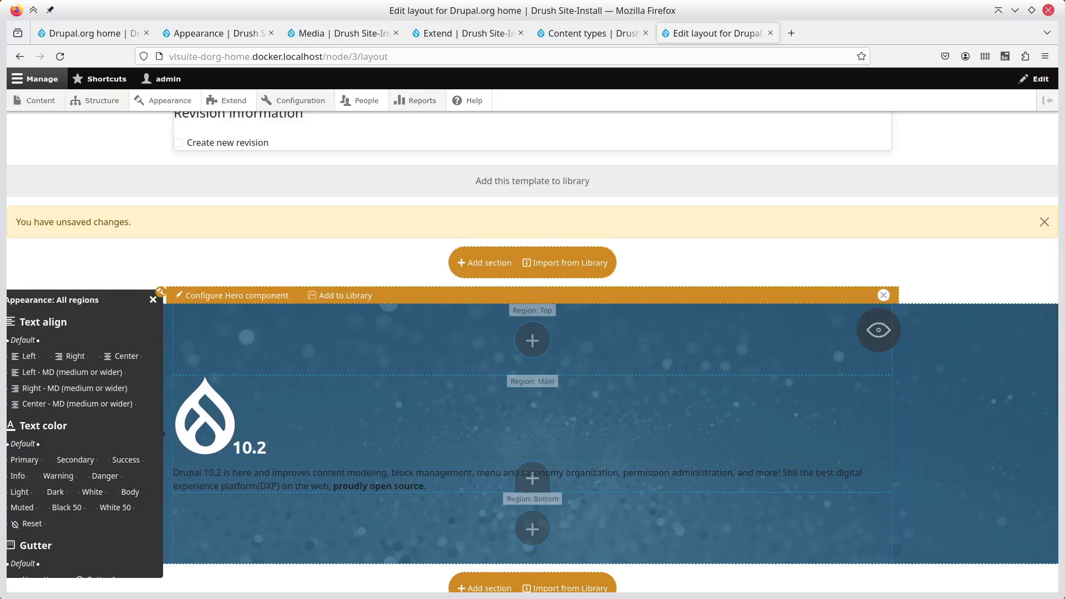
{"action": "left_click", "coordinate": [77, 358]}
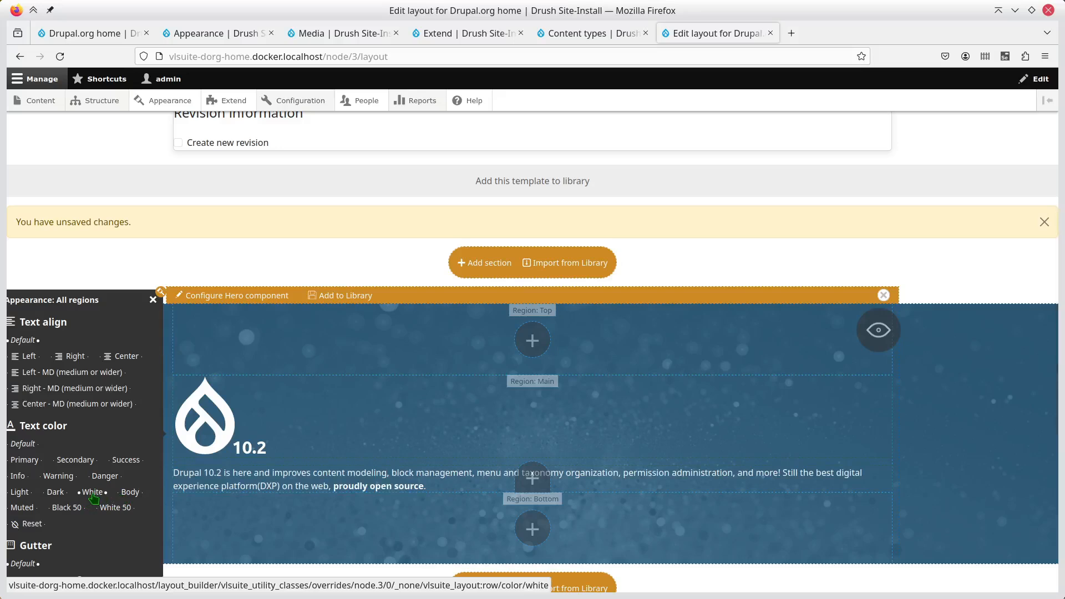
{"action": "left_click", "coordinate": [93, 493]}
{"action": "left_click", "coordinate": [154, 434]}
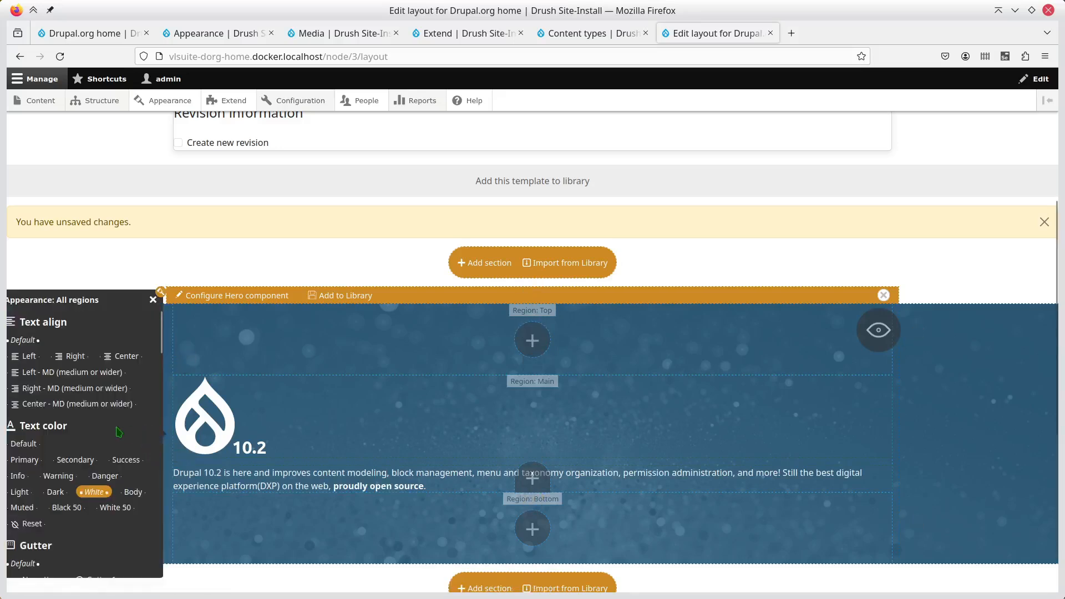
{"action": "left_click", "coordinate": [72, 358]}
{"action": "left_click", "coordinate": [123, 358]}
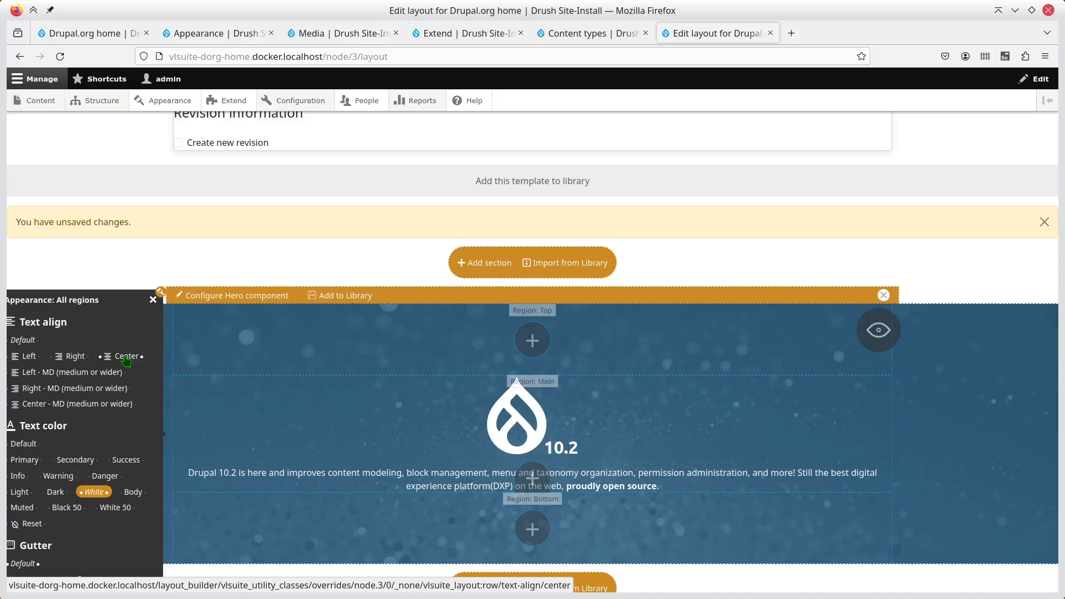
{"action": "key", "text": "Escape"}
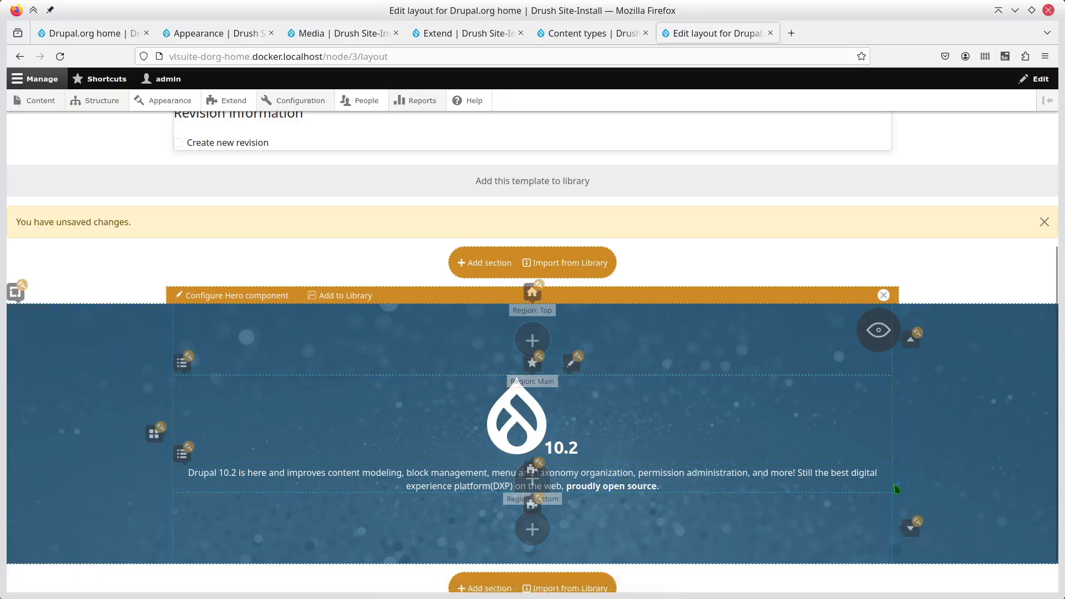
- Compare the hero text with the Drupal.org home page and set the main region's column width to 60%
{"action": "mouse_move", "coordinate": [888, 476]}
{"action": "key", "text": "alt+Tab"}
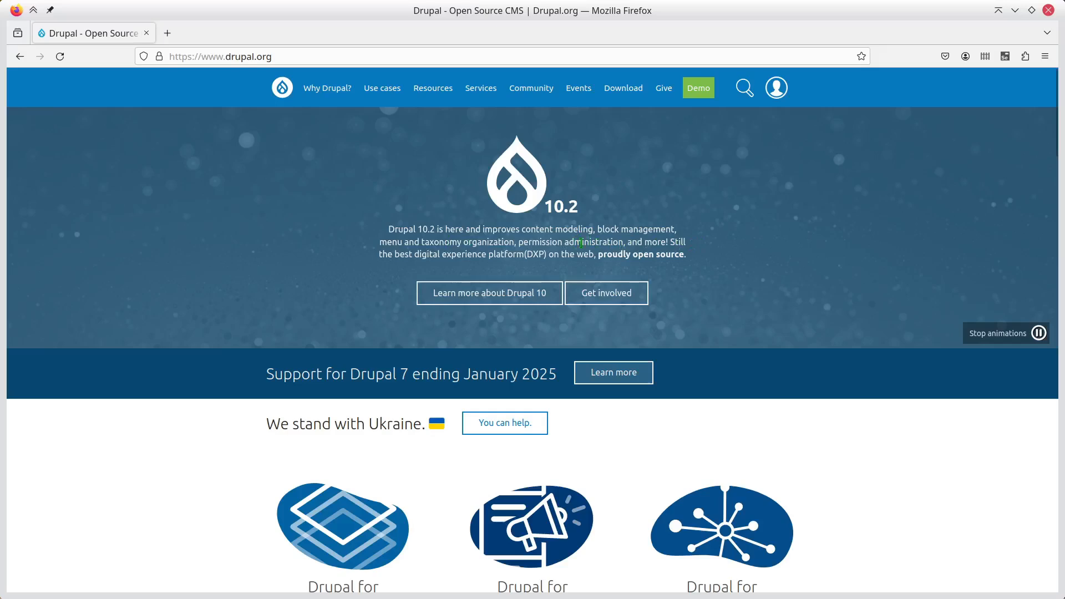
{"action": "key", "text": "alt+Tab"}
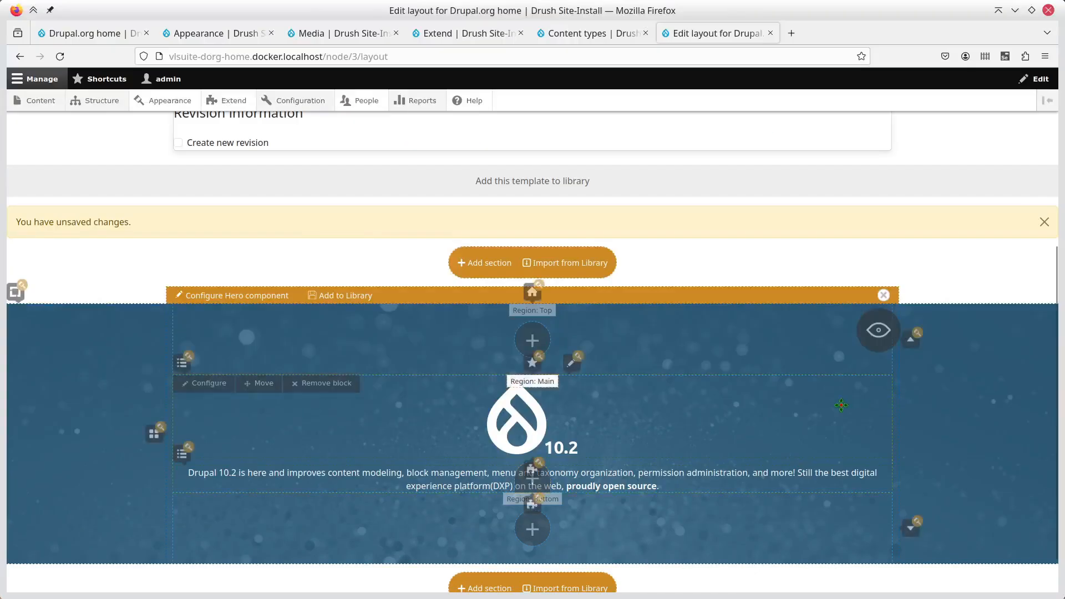
{"action": "left_click", "coordinate": [531, 362]}
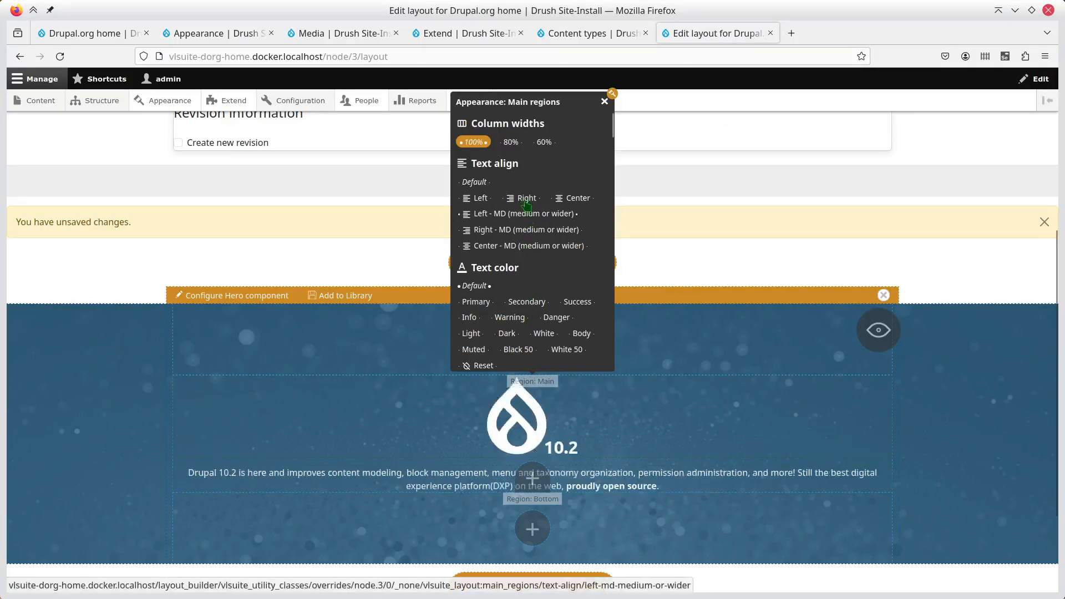
{"action": "left_click", "coordinate": [509, 143]}
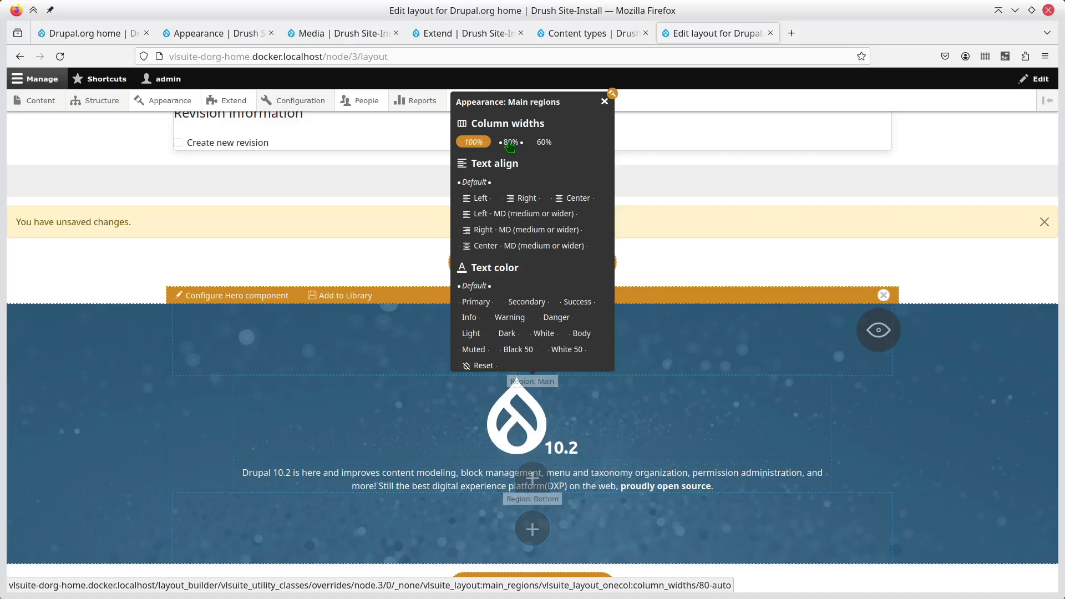
{"action": "left_click", "coordinate": [474, 143]}
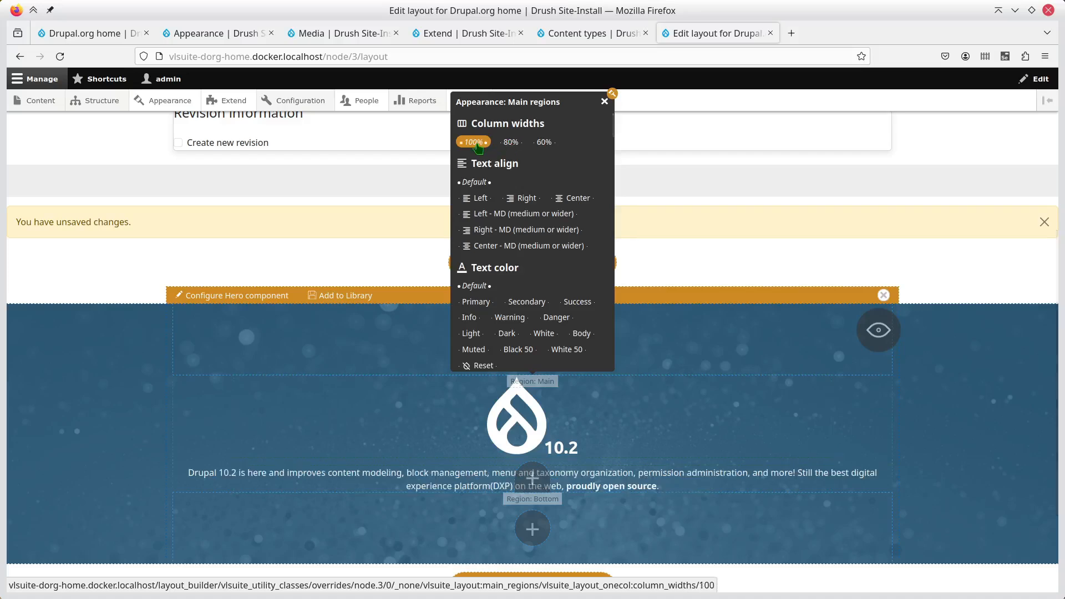
{"action": "left_click", "coordinate": [543, 143]}
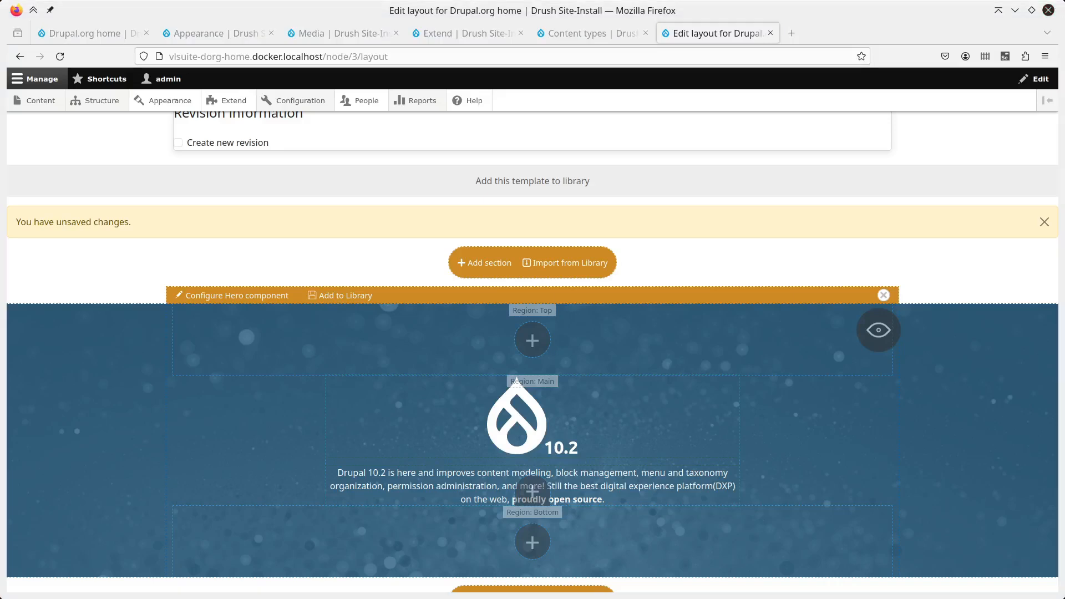
{"action": "middle_click", "coordinate": [593, 15]}
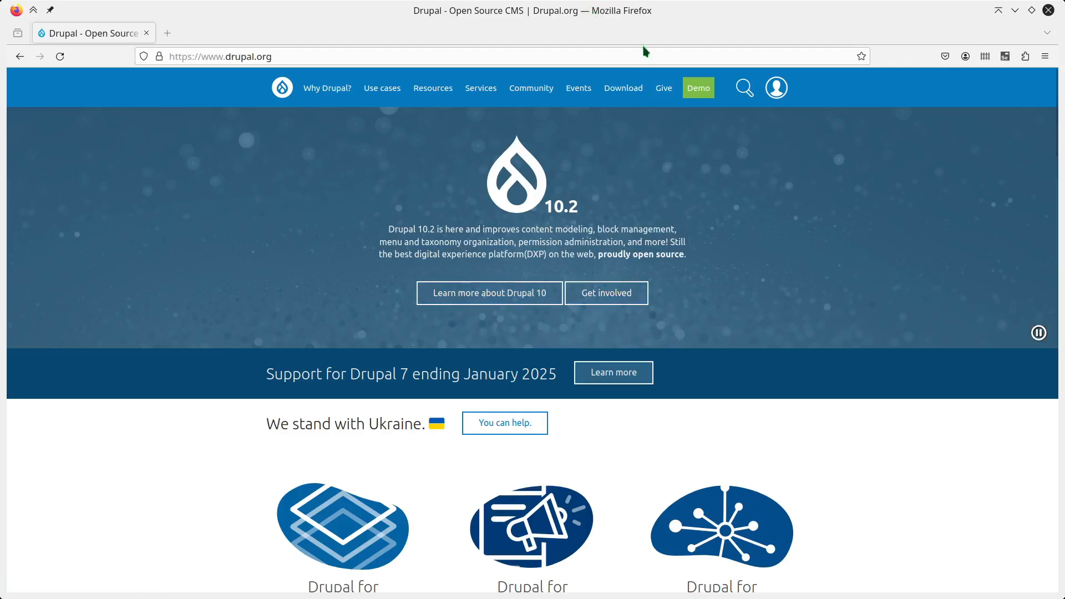
{"action": "middle_click", "coordinate": [650, 10]}
{"action": "scroll", "coordinate": [470, 444], "scroll_direction": "down", "scroll_amount": 2}
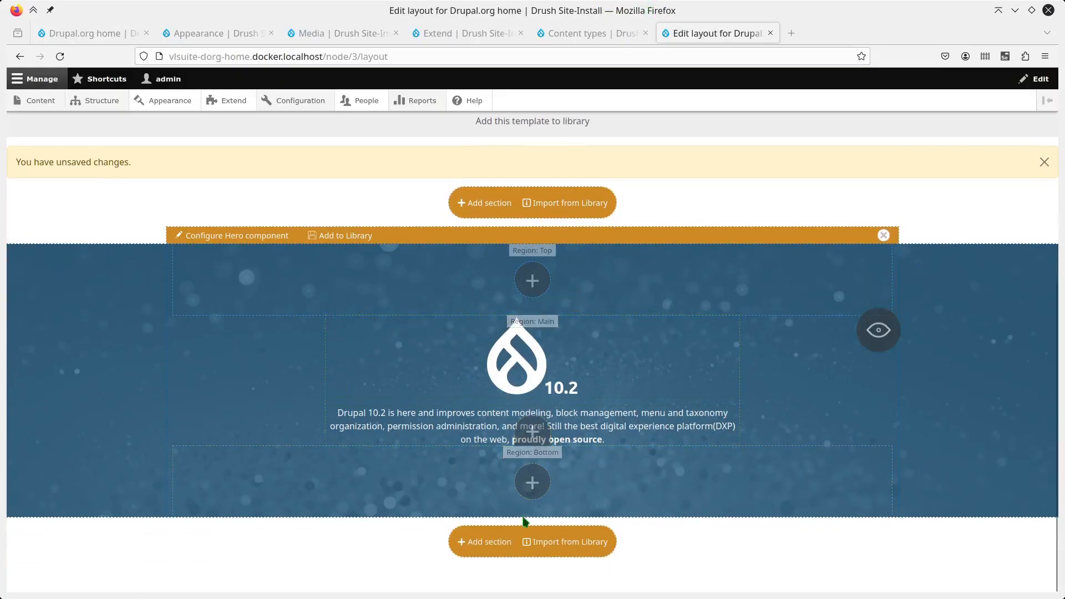
{"action": "left_click", "coordinate": [533, 483]}
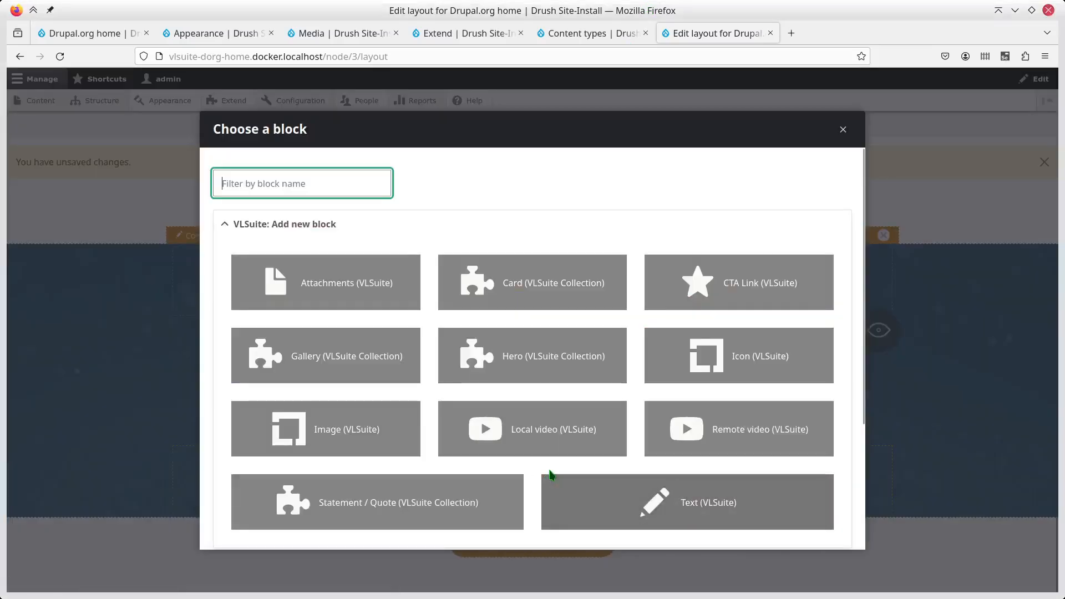
{"action": "left_click", "coordinate": [737, 294]}
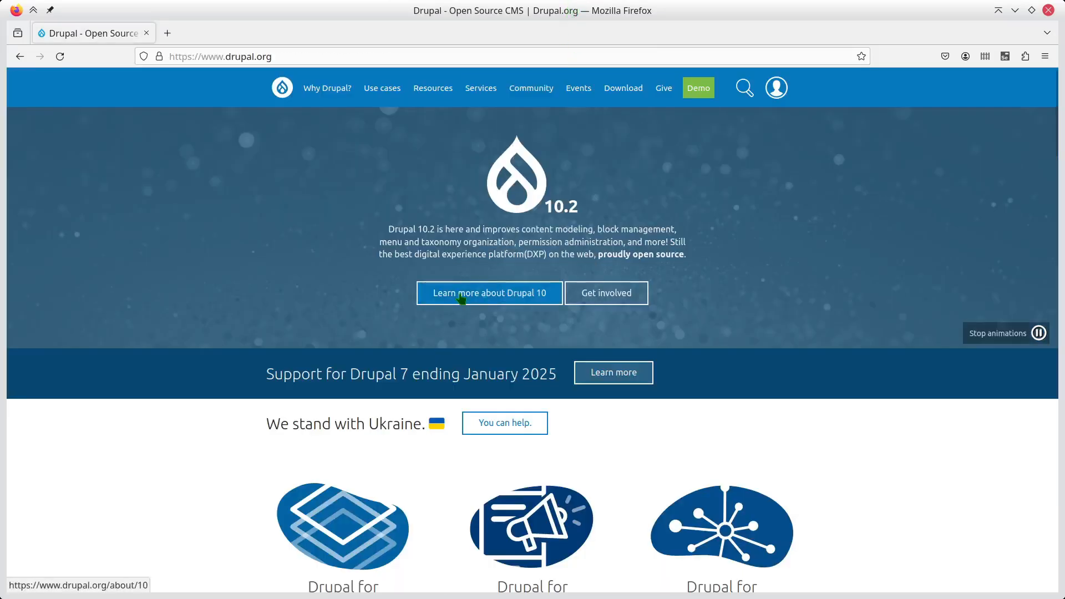
{"action": "right_click", "coordinate": [461, 295]}
{"action": "left_click", "coordinate": [506, 430]}
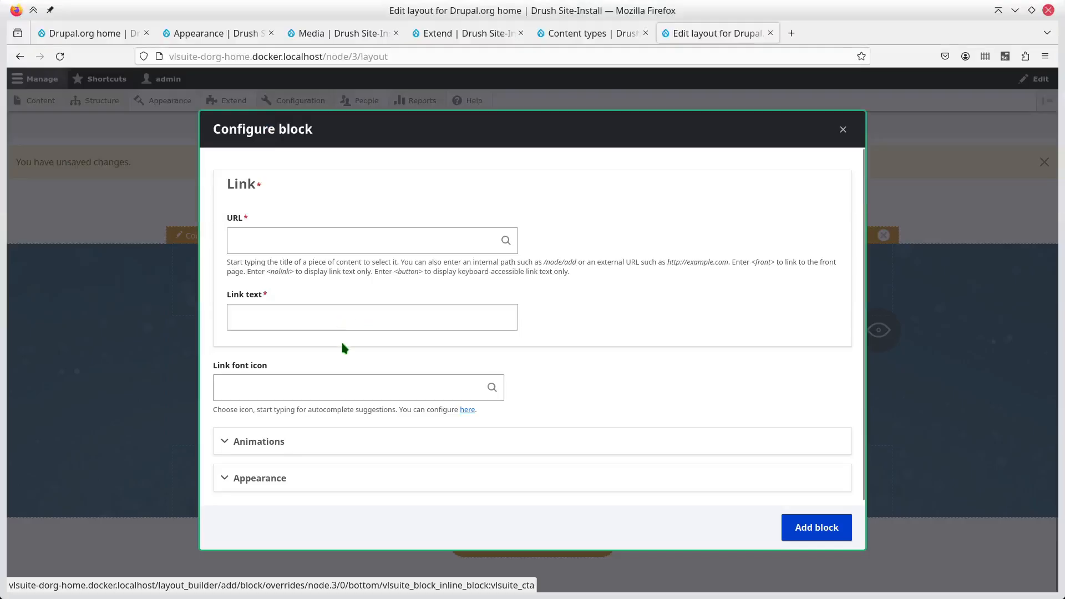
{"action": "left_click", "coordinate": [313, 241]}
{"action": "key", "text": "ctrl+v"}
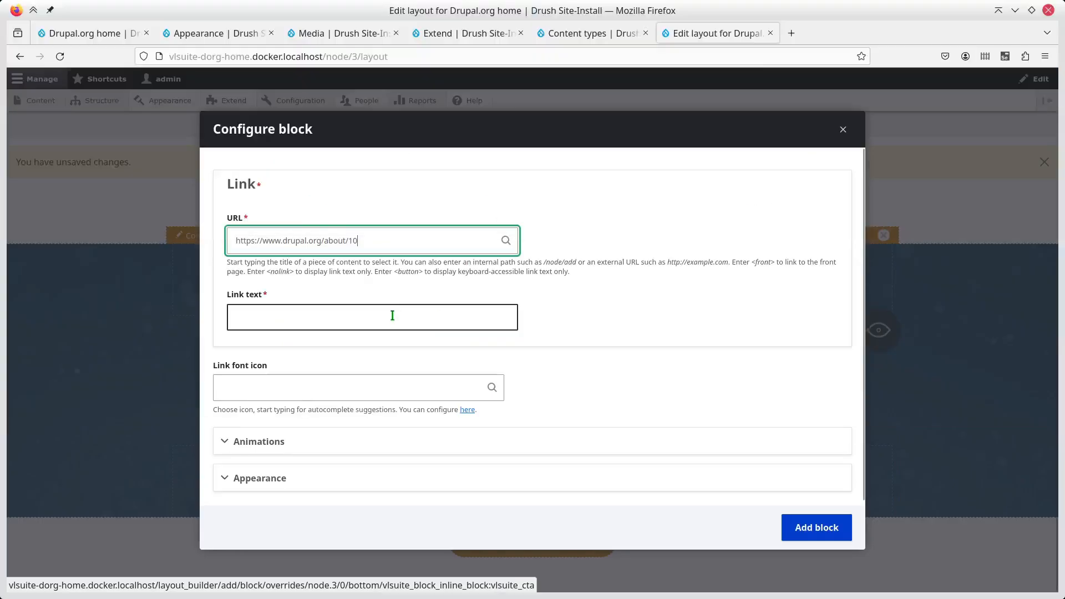
{"action": "left_click", "coordinate": [459, 316]}
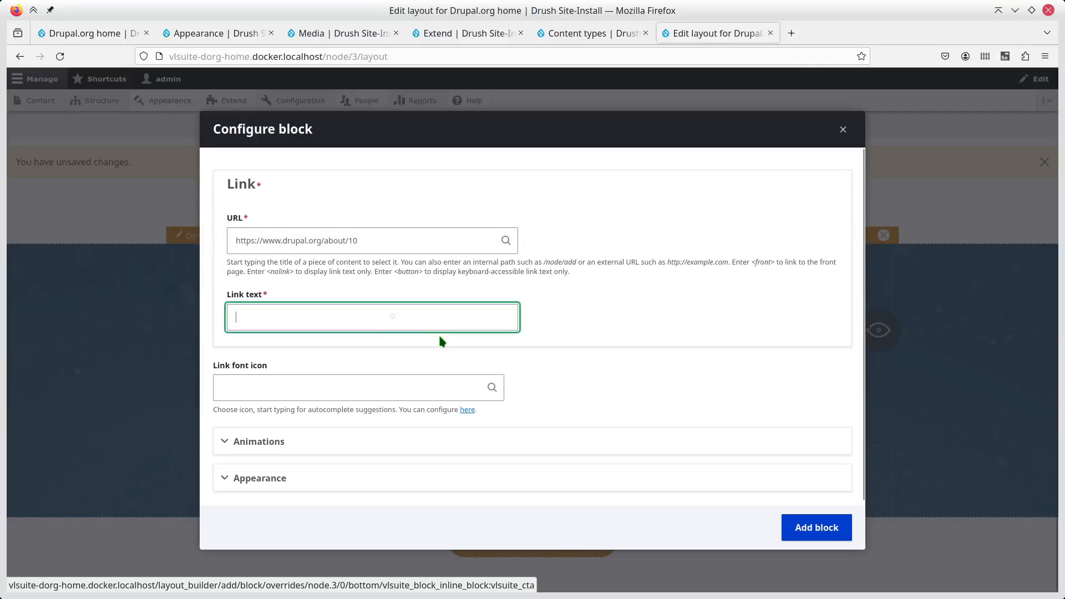
{"action": "type", "text": "Learn more about Drupal 10"}
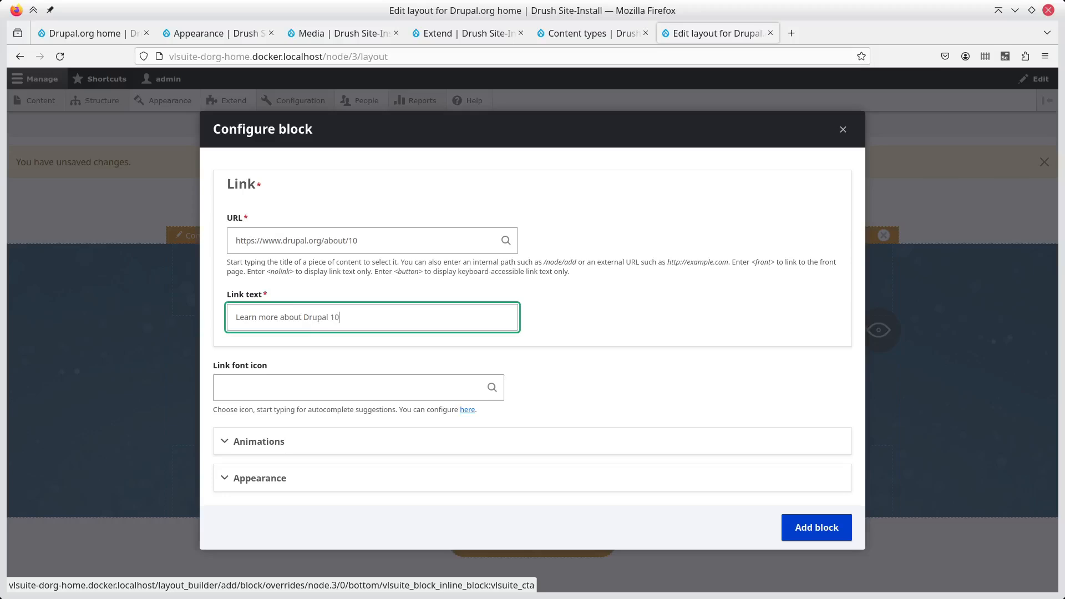
{"action": "left_click", "coordinate": [815, 526]}
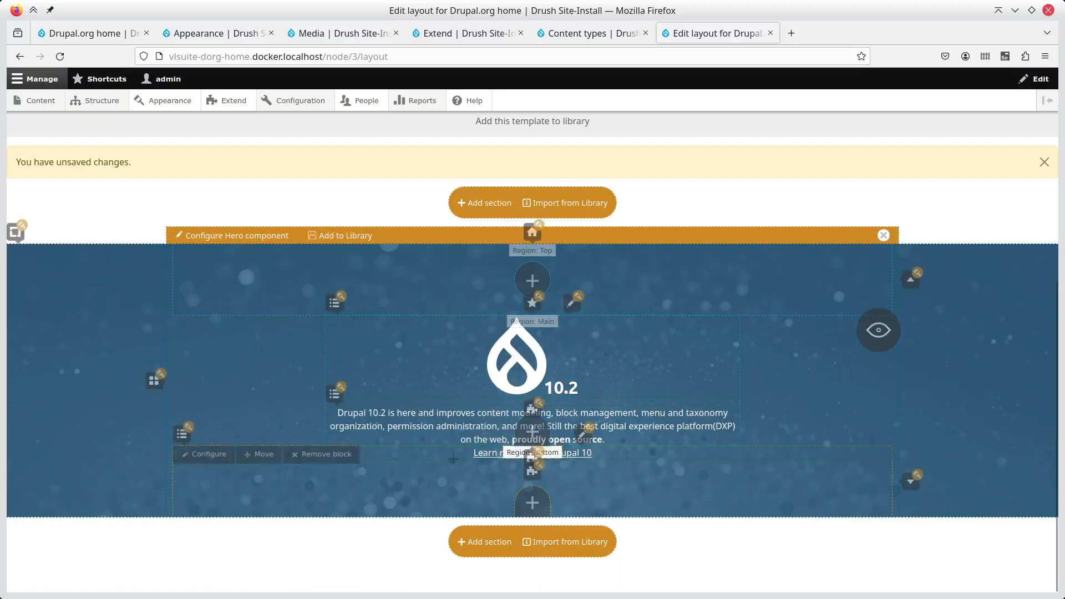
{"action": "left_click", "coordinate": [533, 501]}
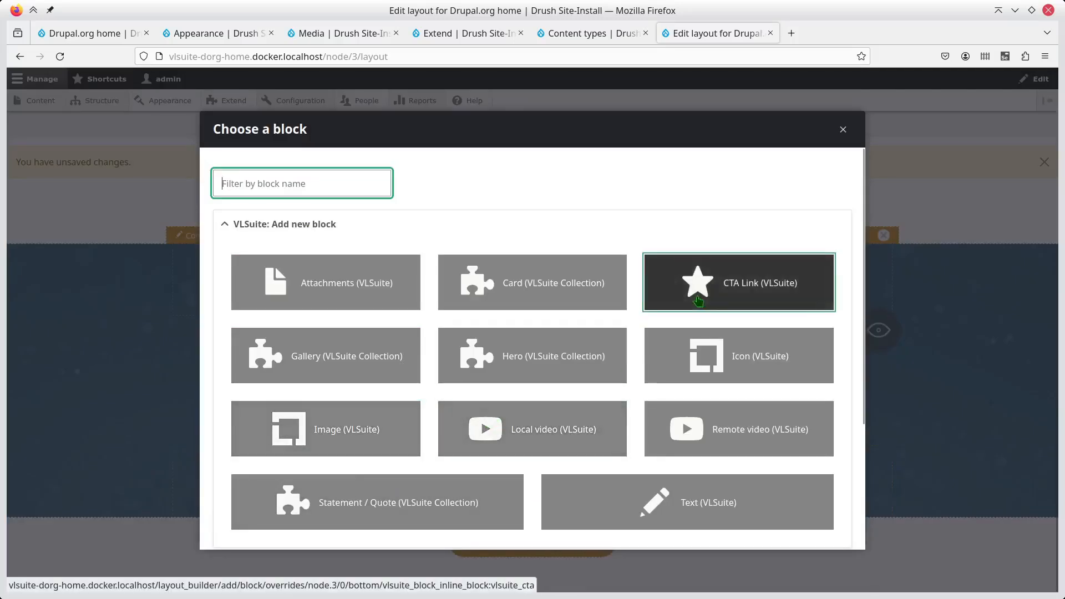
{"action": "left_click", "coordinate": [694, 292]}
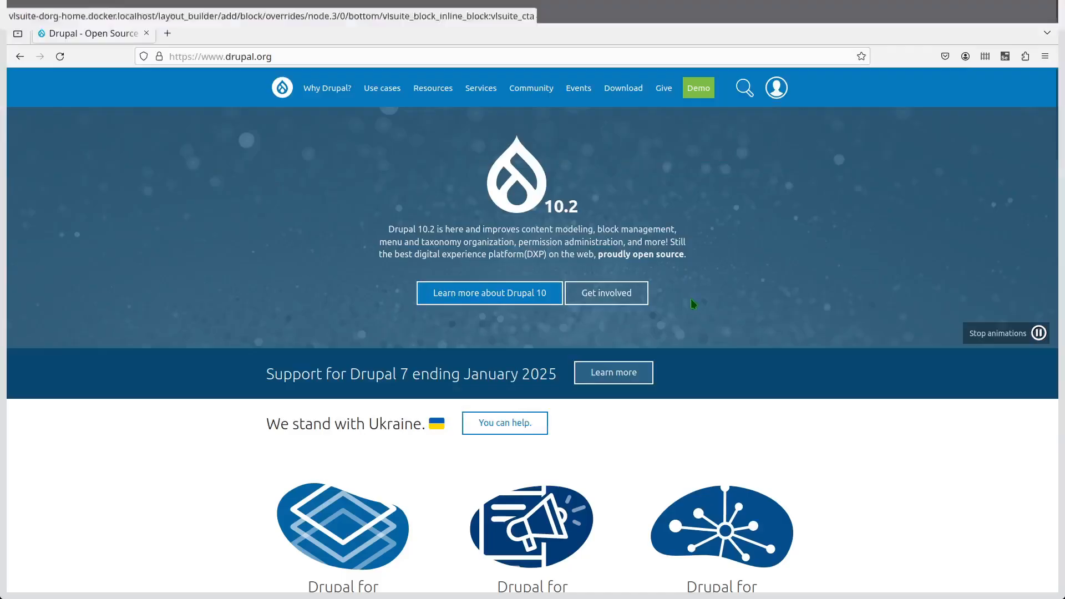
{"action": "right_click", "coordinate": [586, 293]}
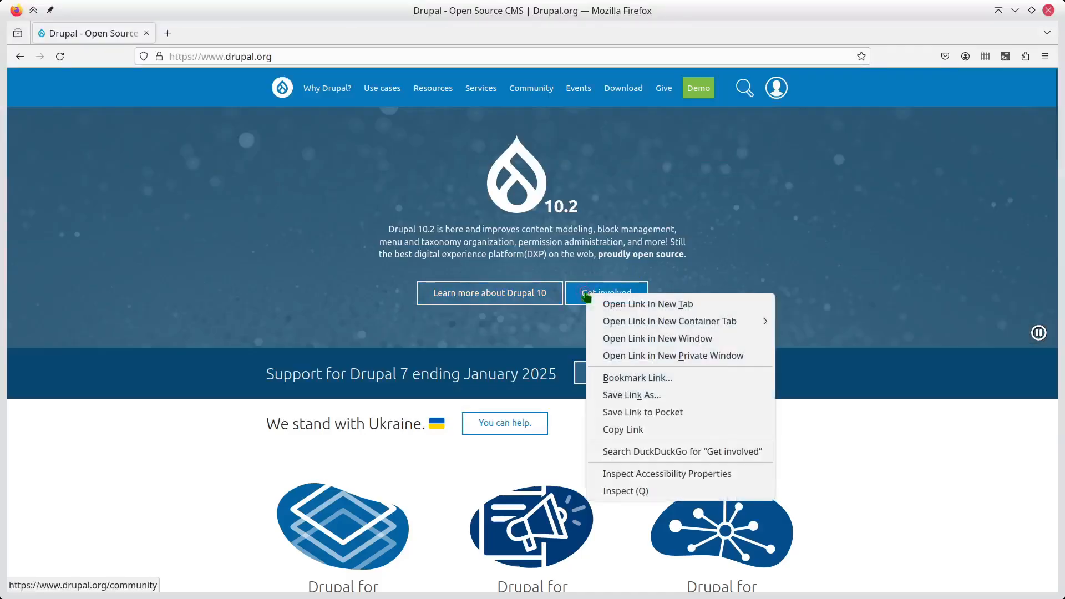
{"action": "left_click", "coordinate": [625, 428]}
{"action": "key", "text": "alt+Tab"}
{"action": "key", "text": "ctrl+v"}
{"action": "left_click", "coordinate": [389, 313]}
{"action": "type", "text": "Get involved"}
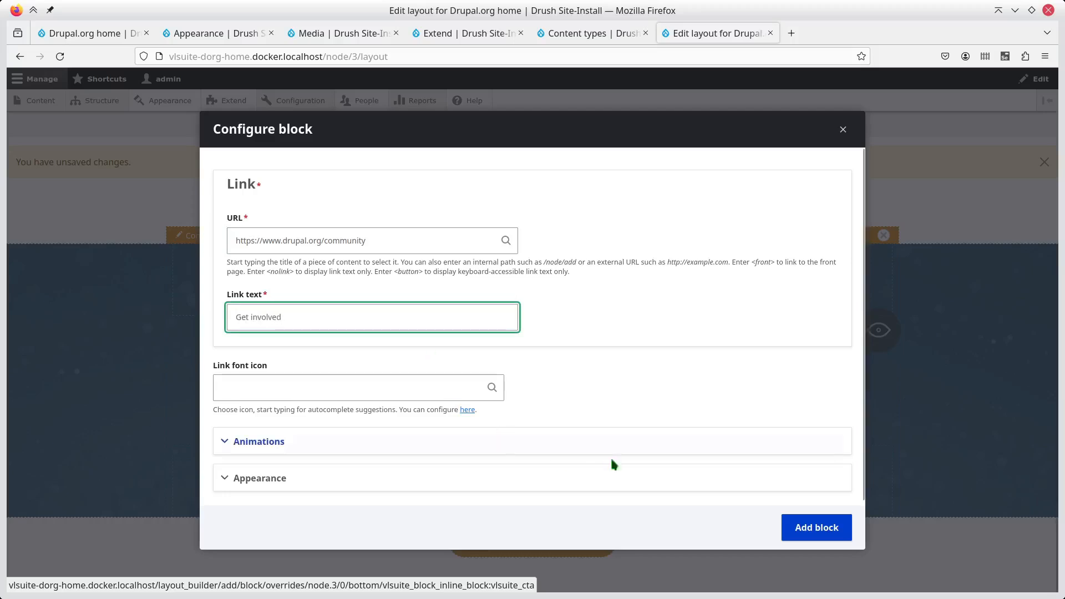
{"action": "left_click", "coordinate": [816, 526]}
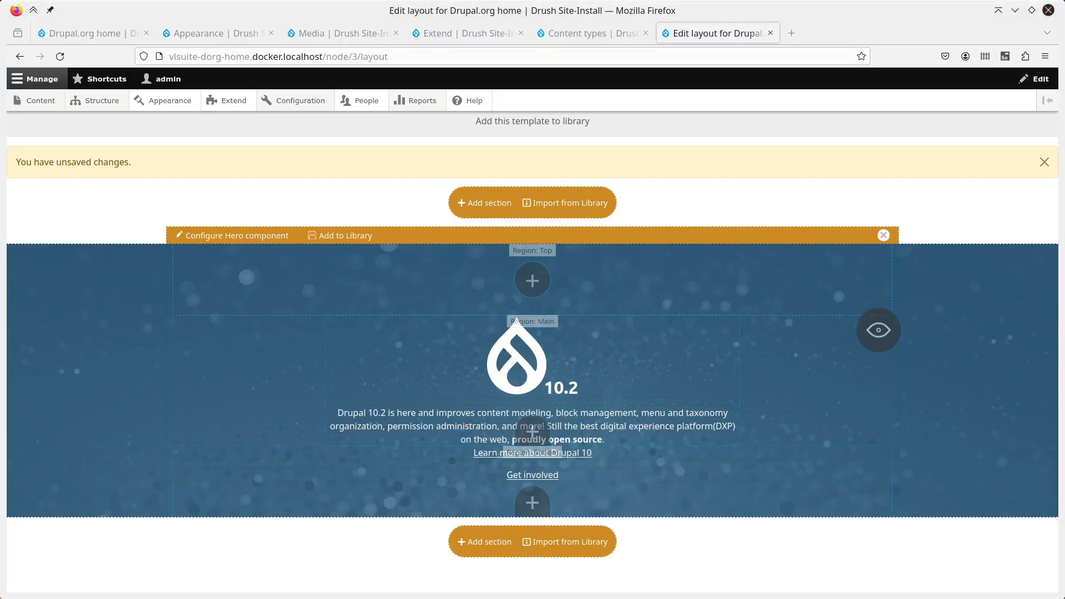
- Apply the Outline Light button style to the "Get involved" and "Learn more about Drupal 10" links
{"action": "mouse_move", "coordinate": [578, 489]}
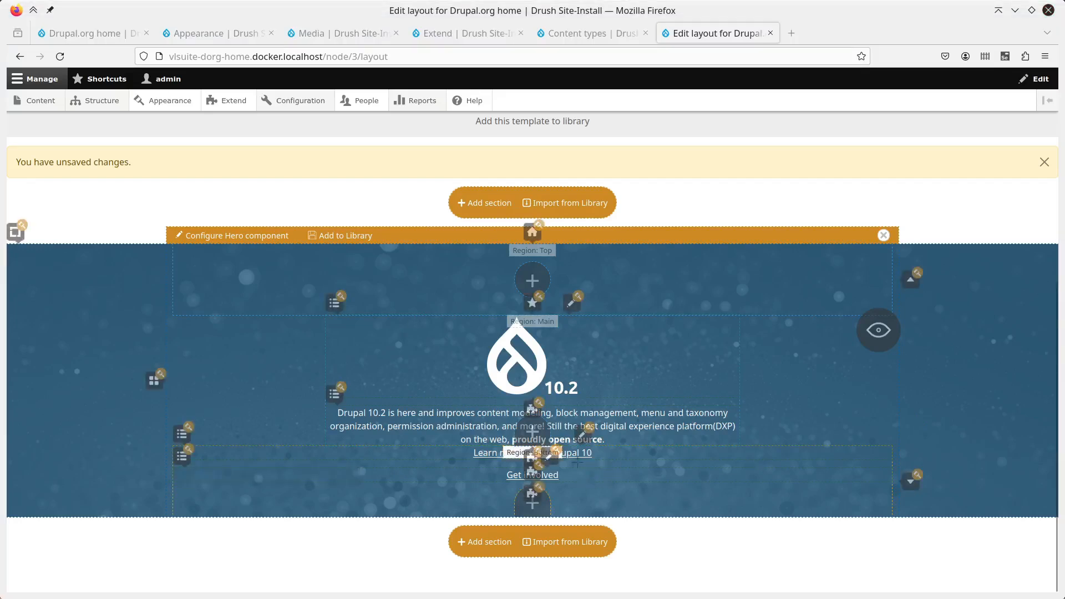
{"action": "left_click", "coordinate": [556, 451]}
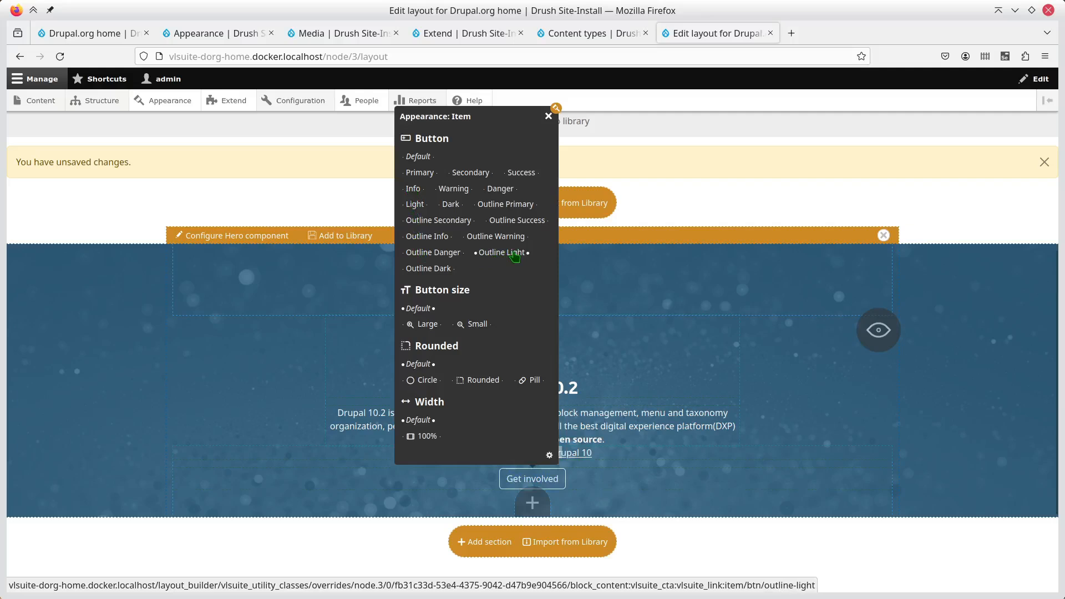
{"action": "left_click", "coordinate": [514, 256]}
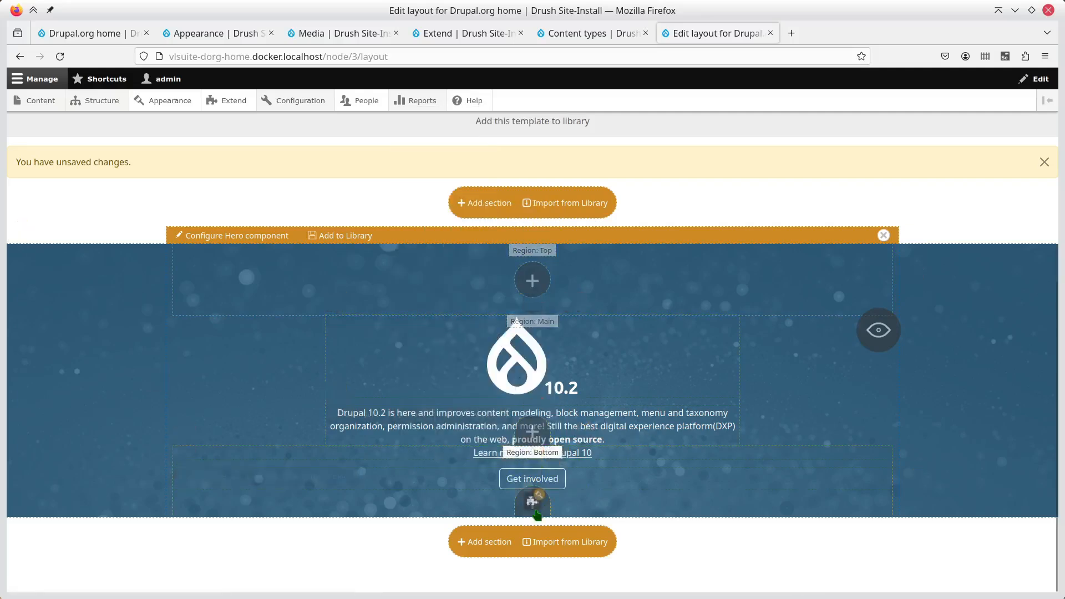
{"action": "left_click", "coordinate": [583, 438]}
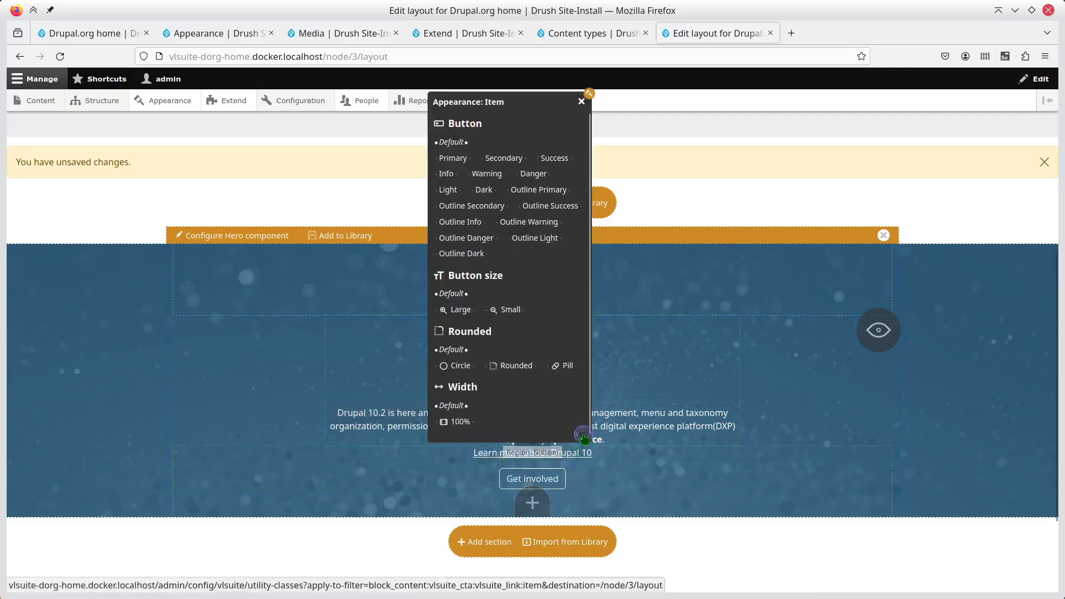
{"action": "left_click", "coordinate": [540, 241]}
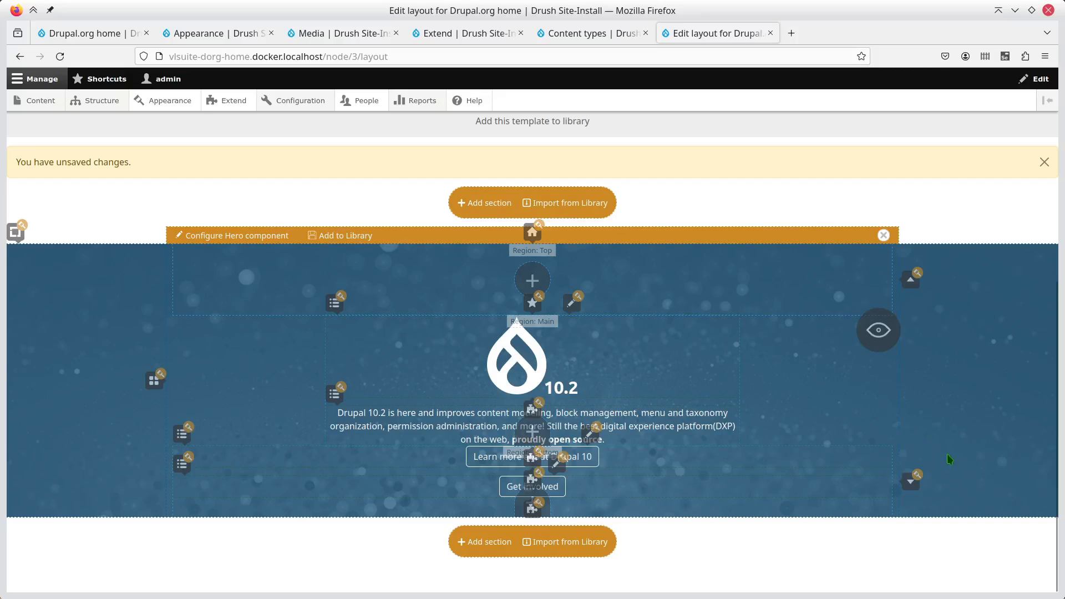
- Set the Bottom region's Inline option to Auto so both hero links sit side by side
{"action": "left_click", "coordinate": [910, 480]}
{"action": "scroll", "coordinate": [985, 469], "scroll_direction": "down", "scroll_amount": 3}
{"action": "scroll", "coordinate": [990, 466], "scroll_direction": "up", "scroll_amount": 5}
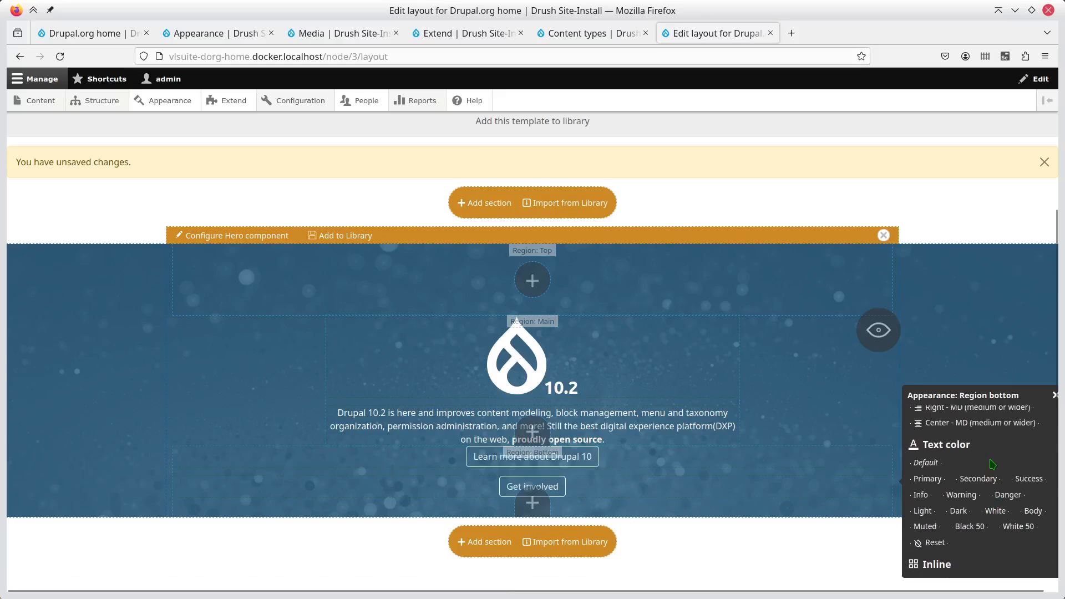
{"action": "scroll", "coordinate": [993, 471], "scroll_direction": "up", "scroll_amount": 1}
{"action": "scroll", "coordinate": [994, 485], "scroll_direction": "down", "scroll_amount": 1}
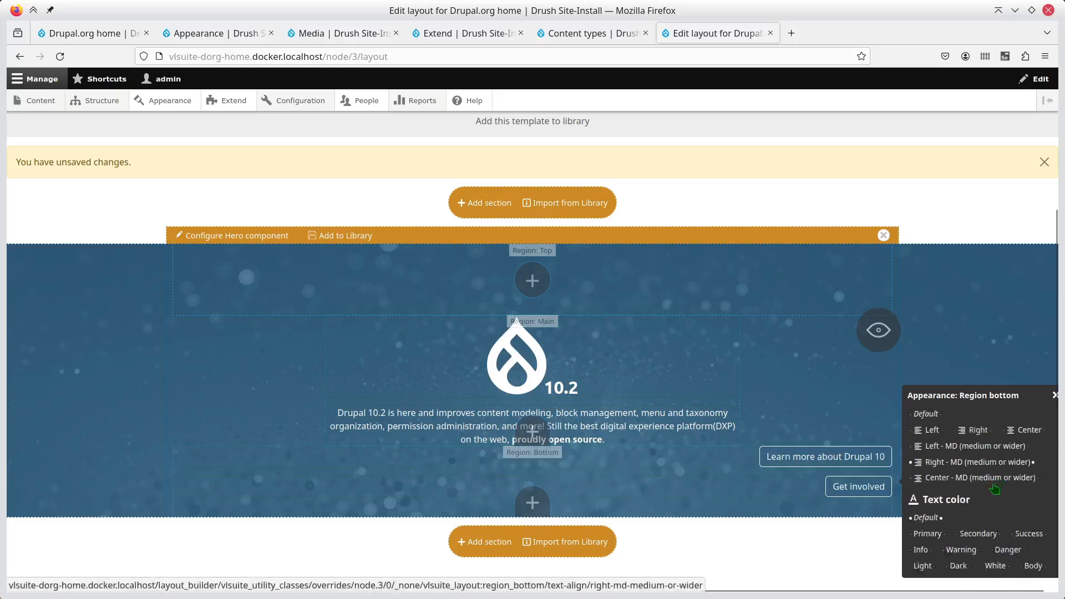
{"action": "scroll", "coordinate": [994, 488], "scroll_direction": "up", "scroll_amount": 4}
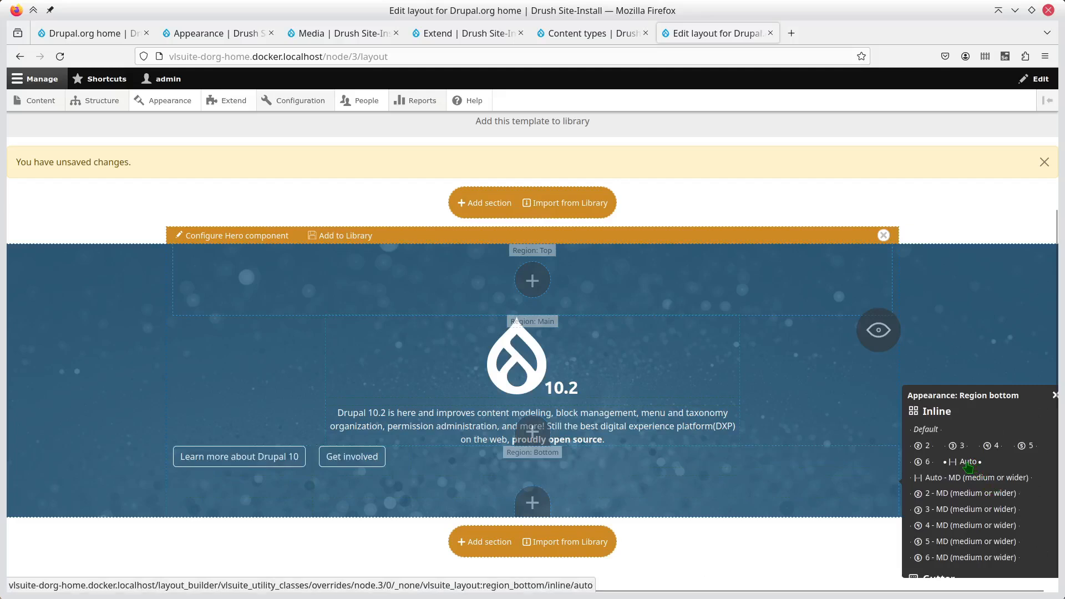
{"action": "left_click", "coordinate": [967, 466]}
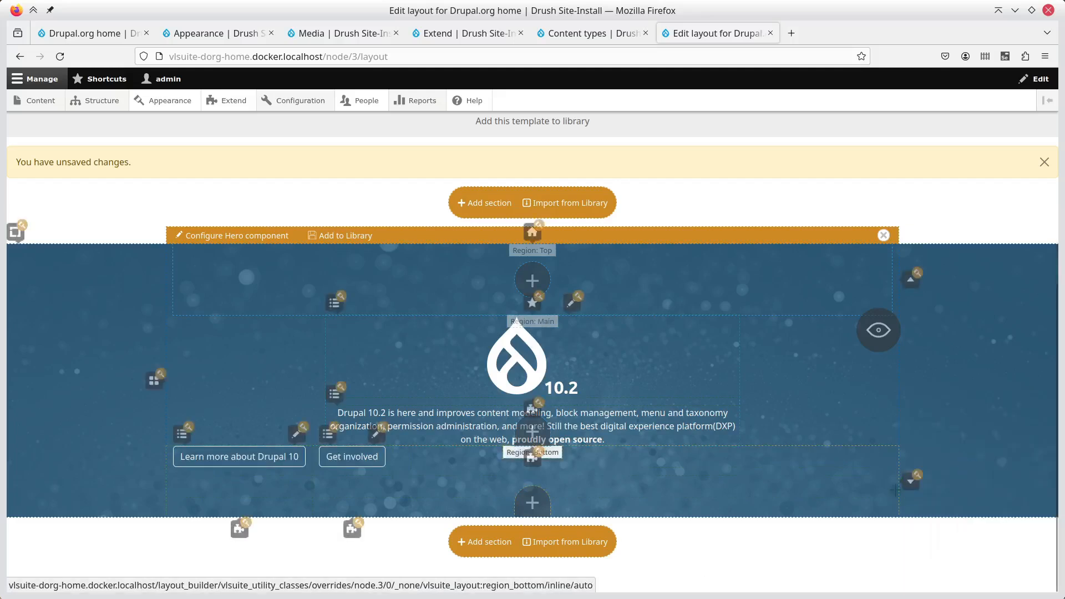
- Align the Bottom region's items horizontally to Center and check the hero in live preview
{"action": "left_click", "coordinate": [911, 480]}
{"action": "scroll", "coordinate": [962, 448], "scroll_direction": "down", "scroll_amount": 3}
{"action": "scroll", "coordinate": [965, 448], "scroll_direction": "up", "scroll_amount": 3}
{"action": "scroll", "coordinate": [980, 469], "scroll_direction": "down", "scroll_amount": 7}
{"action": "scroll", "coordinate": [981, 472], "scroll_direction": "down", "scroll_amount": 2}
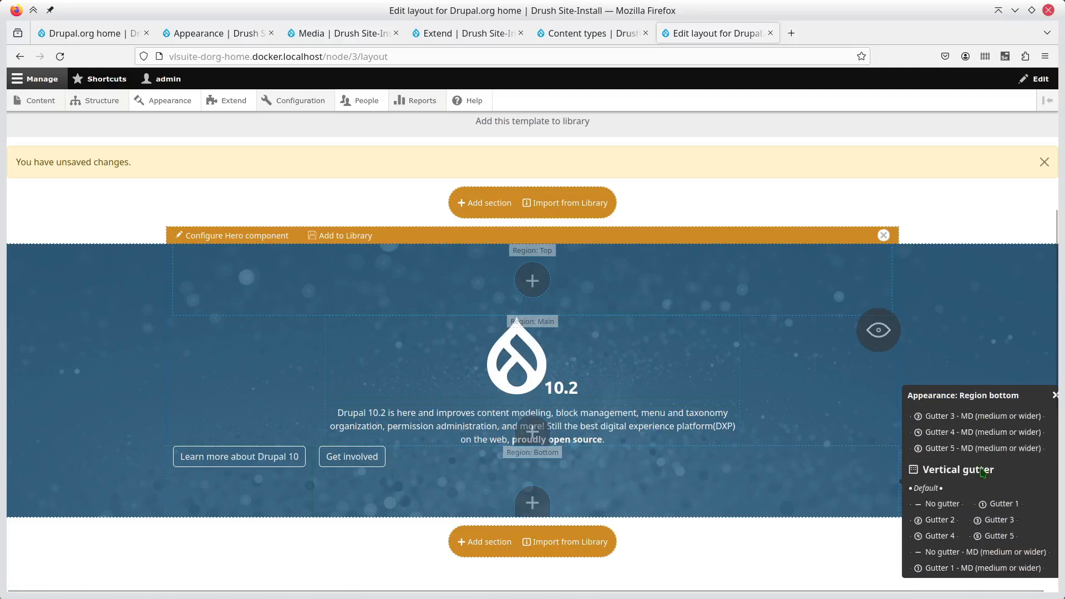
{"action": "scroll", "coordinate": [981, 471], "scroll_direction": "down", "scroll_amount": 4}
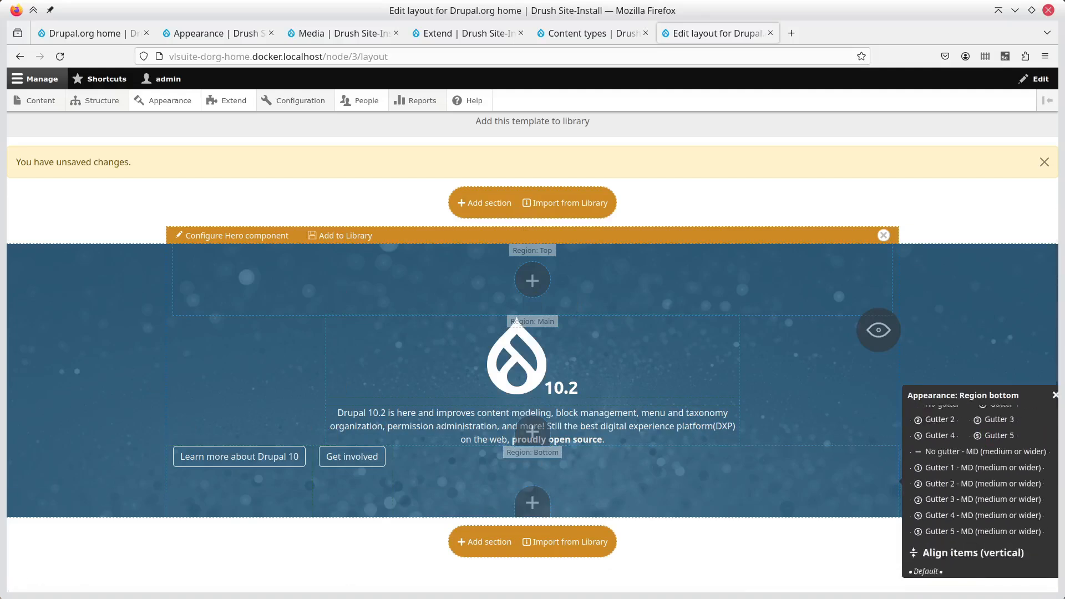
{"action": "scroll", "coordinate": [987, 463], "scroll_direction": "down", "scroll_amount": 3}
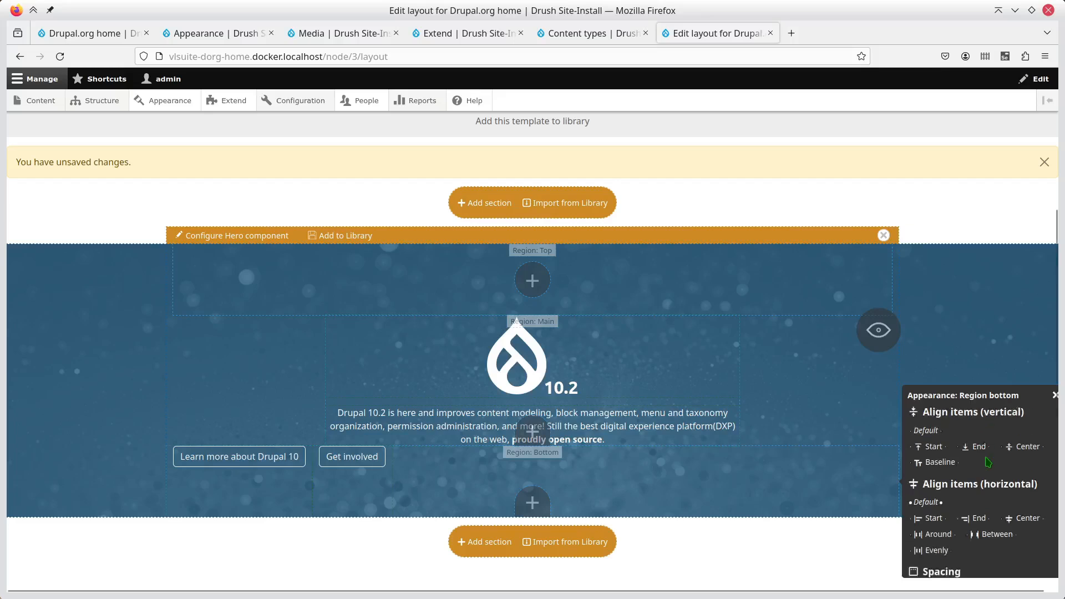
{"action": "left_click", "coordinate": [1026, 471]}
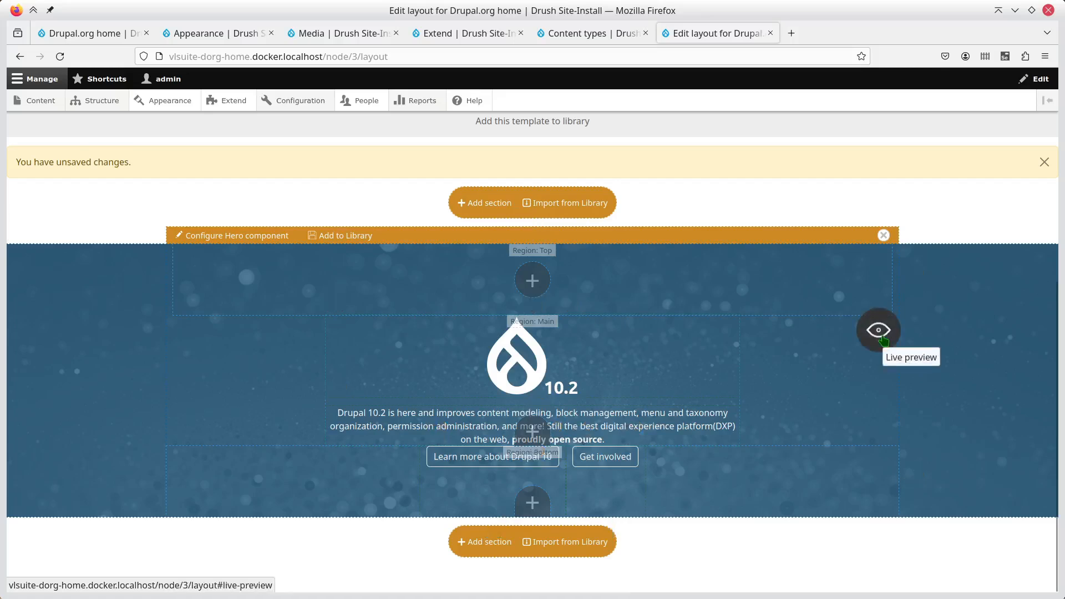
{"action": "scroll", "coordinate": [907, 355], "scroll_direction": "up", "scroll_amount": 4}
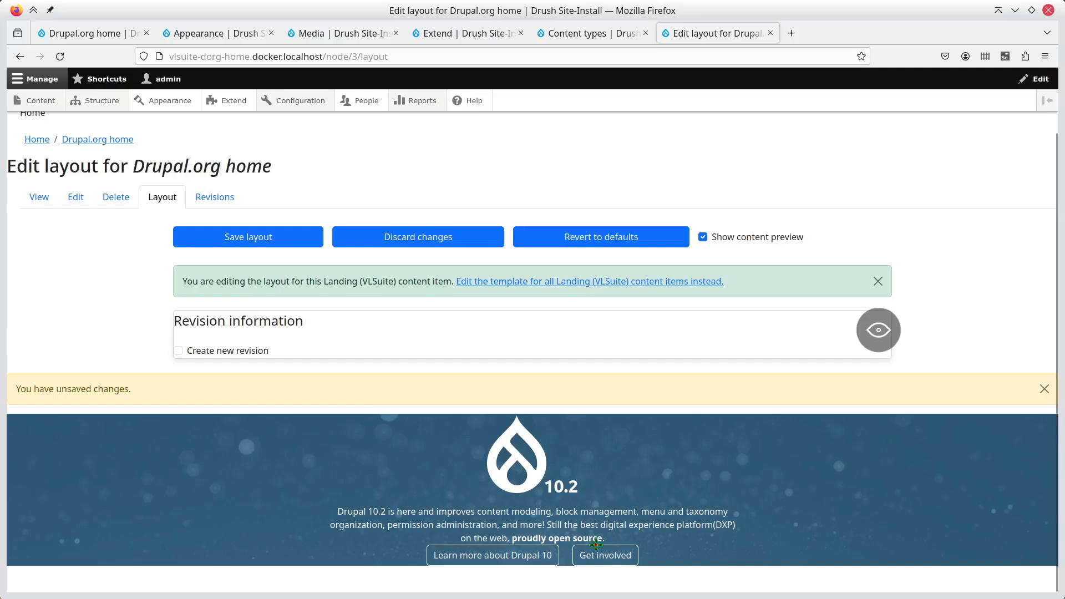
{"action": "left_click", "coordinate": [882, 332]}
{"action": "scroll", "coordinate": [903, 424], "scroll_direction": "down", "scroll_amount": 4}
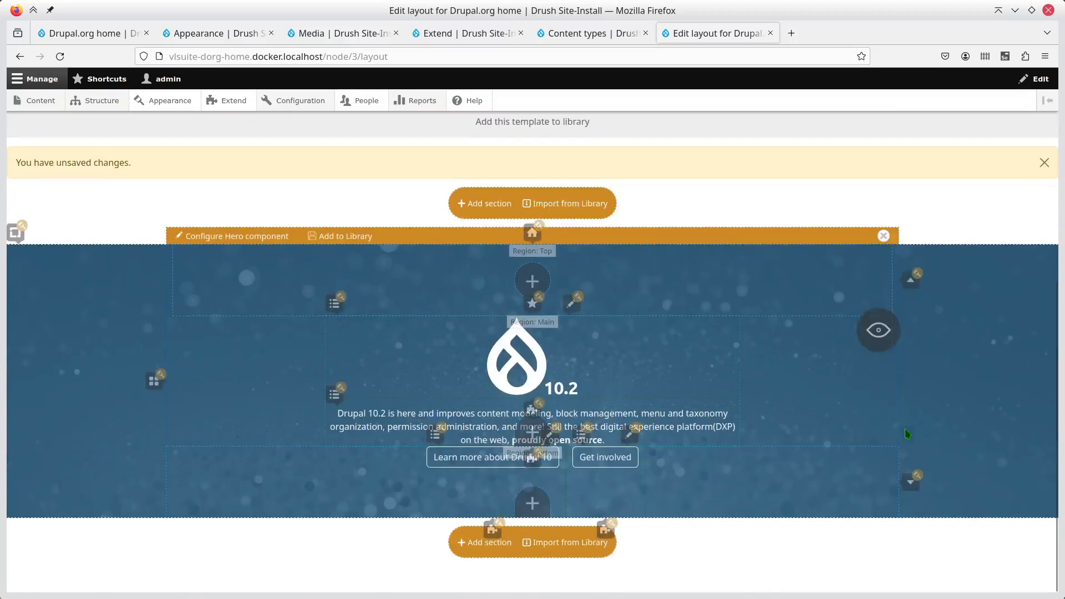
- Set the Bottom region's vertical spacing to Spacer 4 and check the hero in live preview
{"action": "left_click", "coordinate": [911, 479]}
{"action": "scroll", "coordinate": [940, 444], "scroll_direction": "down", "scroll_amount": 10}
{"action": "scroll", "coordinate": [972, 469], "scroll_direction": "down", "scroll_amount": 10}
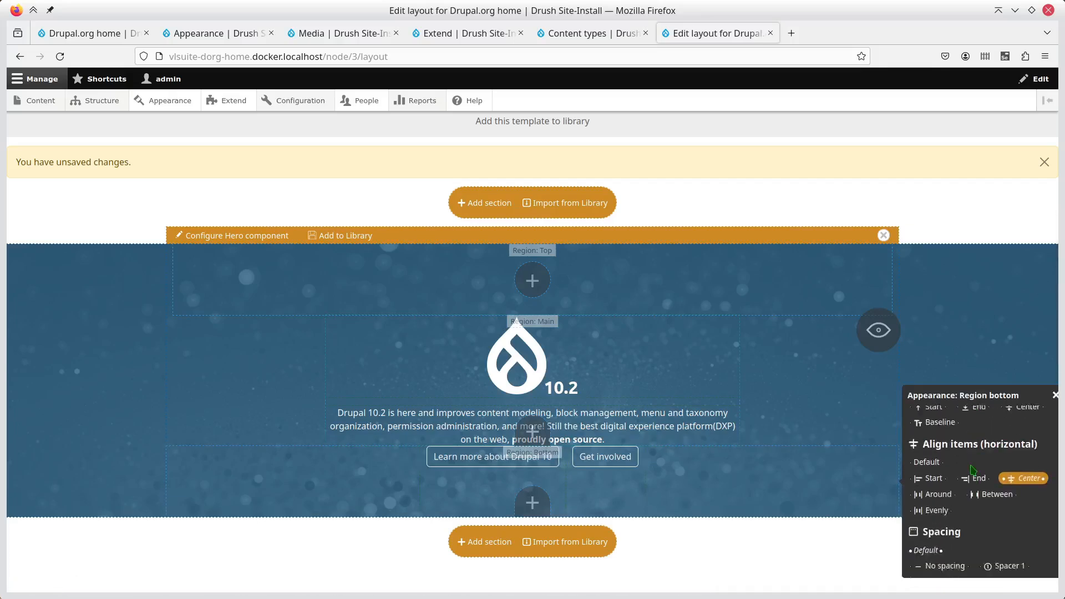
{"action": "scroll", "coordinate": [972, 469], "scroll_direction": "down", "scroll_amount": 3}
{"action": "scroll", "coordinate": [948, 478], "scroll_direction": "down", "scroll_amount": 3}
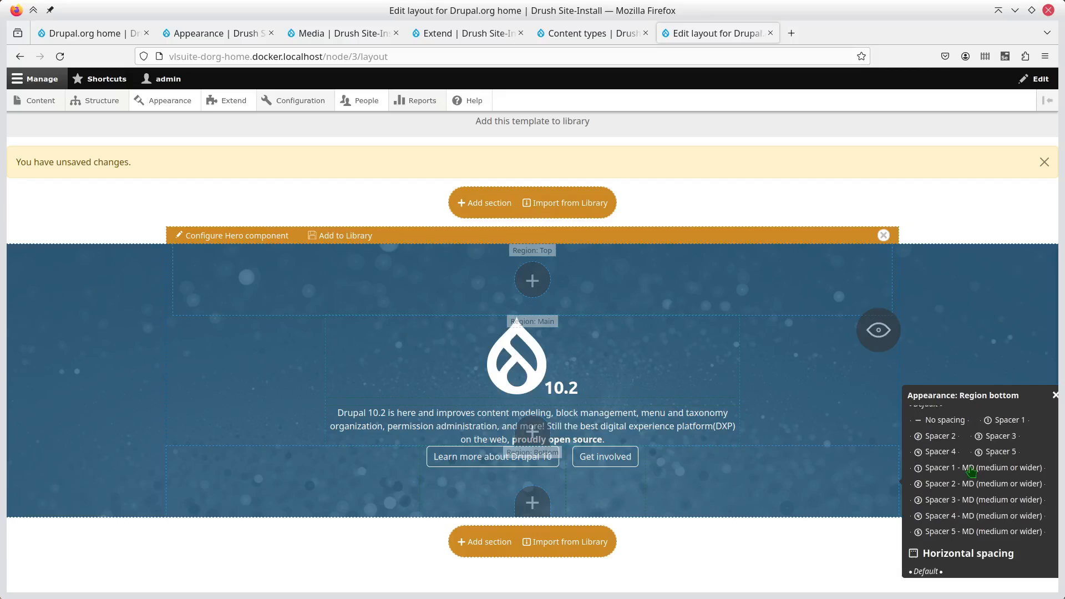
{"action": "left_click", "coordinate": [942, 454]}
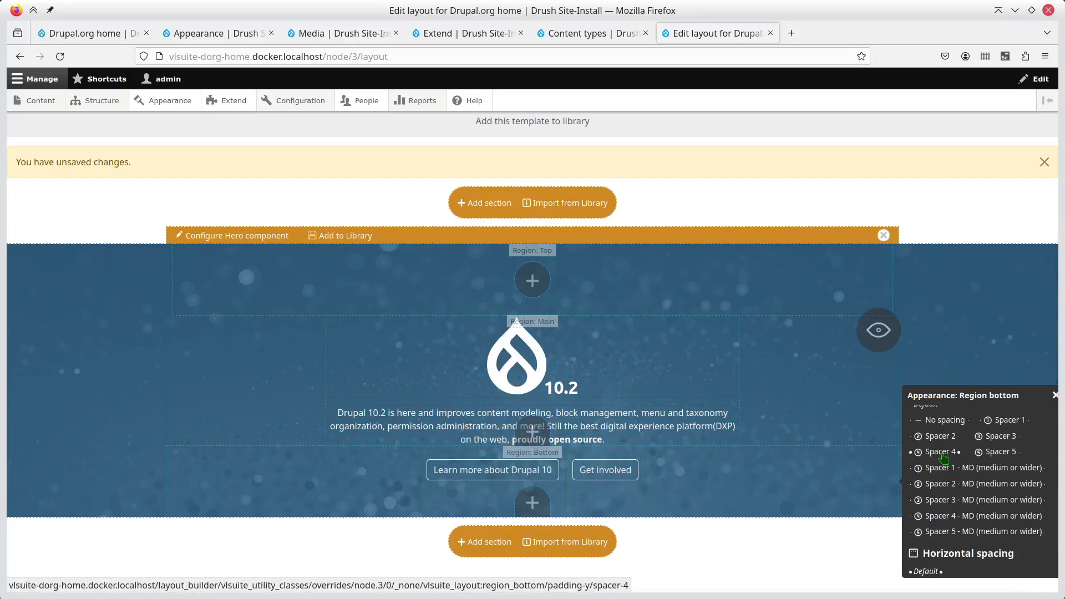
{"action": "left_click", "coordinate": [944, 455]}
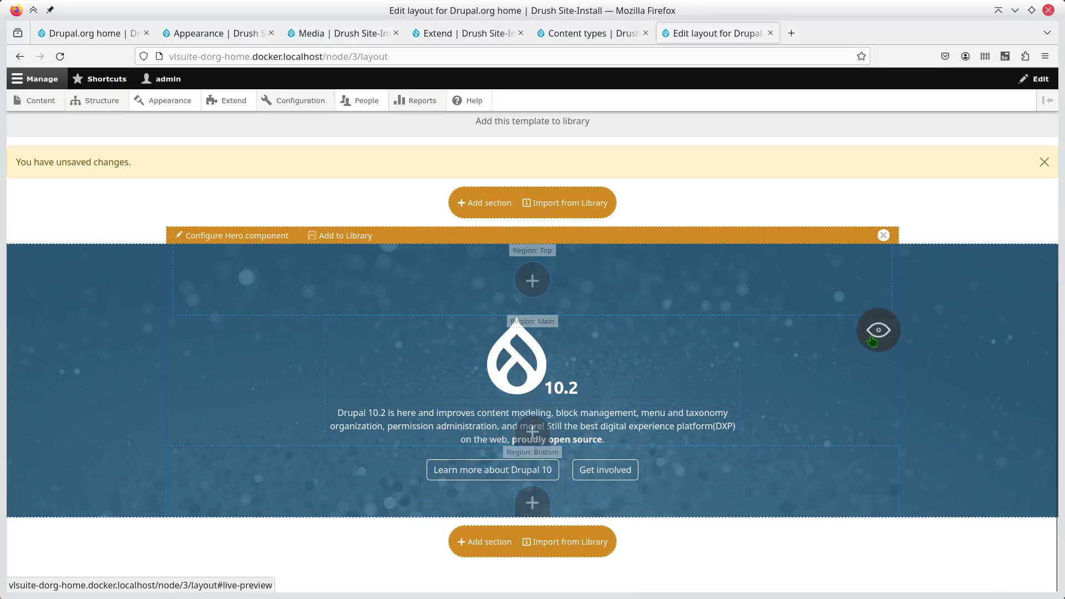
{"action": "left_click", "coordinate": [875, 334]}
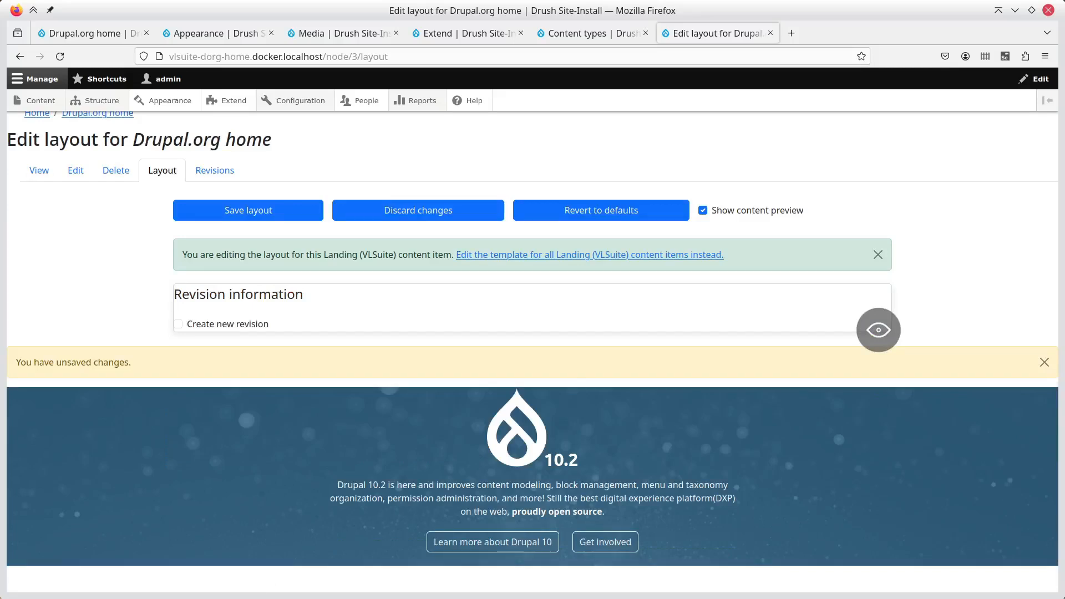
{"action": "left_click", "coordinate": [879, 336]}
{"action": "scroll", "coordinate": [880, 419], "scroll_direction": "down", "scroll_amount": 4}
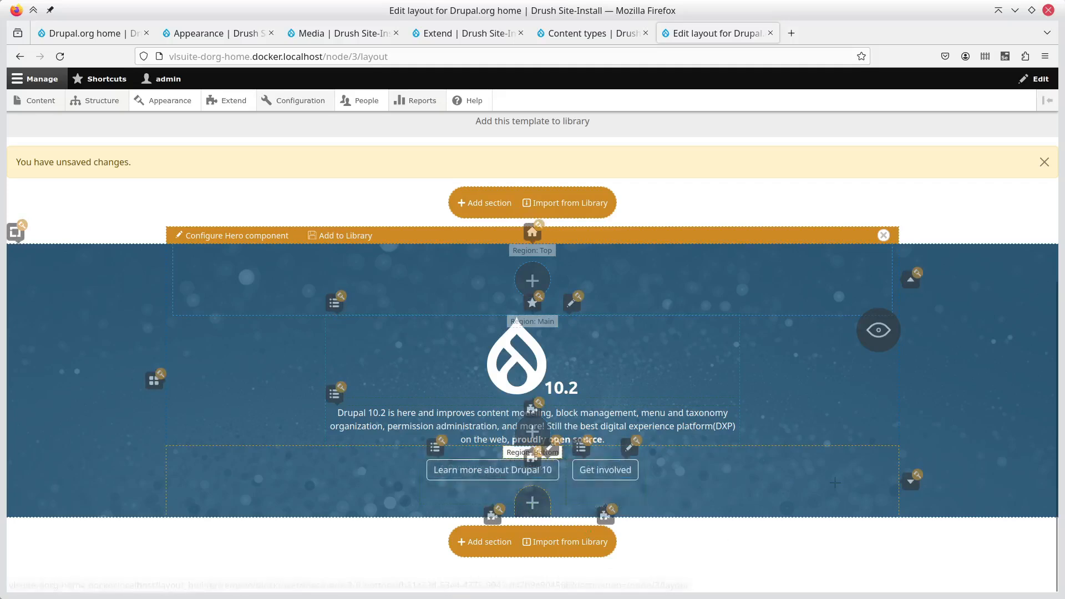
- Compare the button spacing with the Drupal.org home page and set the Bottom region's gutter to Gutter 1
{"action": "key", "text": "alt+Tab"}
{"action": "scroll", "coordinate": [625, 412], "scroll_direction": "down", "scroll_amount": 2}
{"action": "scroll", "coordinate": [632, 402], "scroll_direction": "up", "scroll_amount": 2}
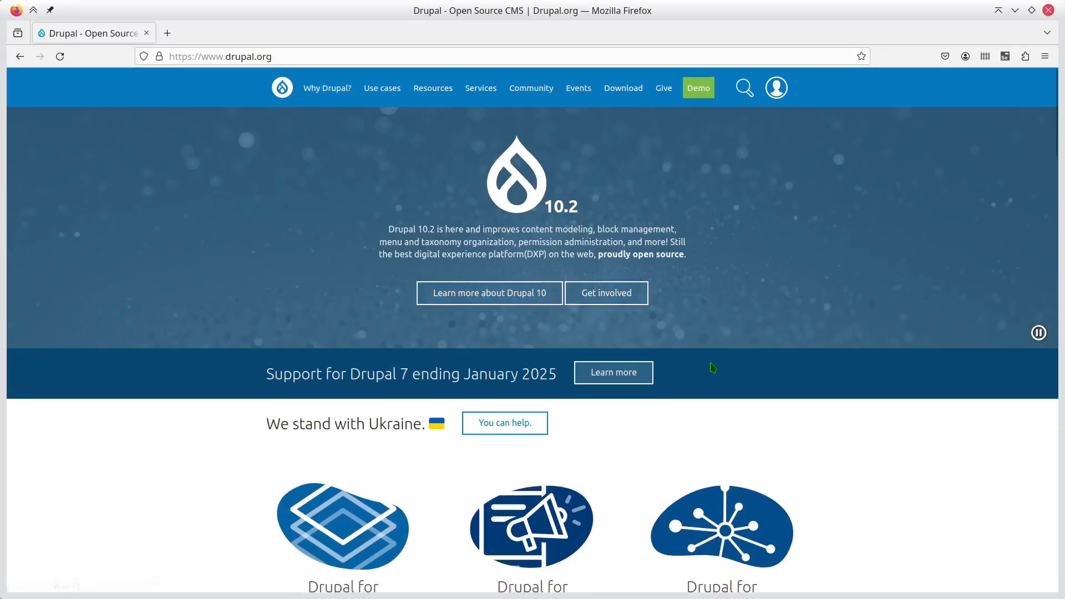
{"action": "key", "text": "alt+Tab"}
{"action": "left_click", "coordinate": [910, 480]}
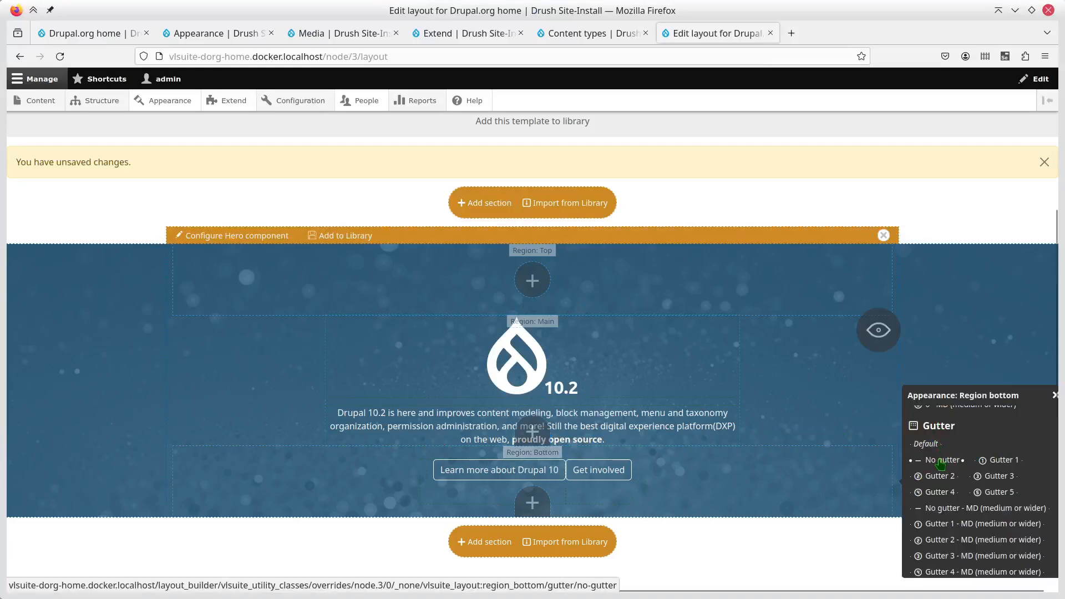
{"action": "left_click", "coordinate": [994, 462]}
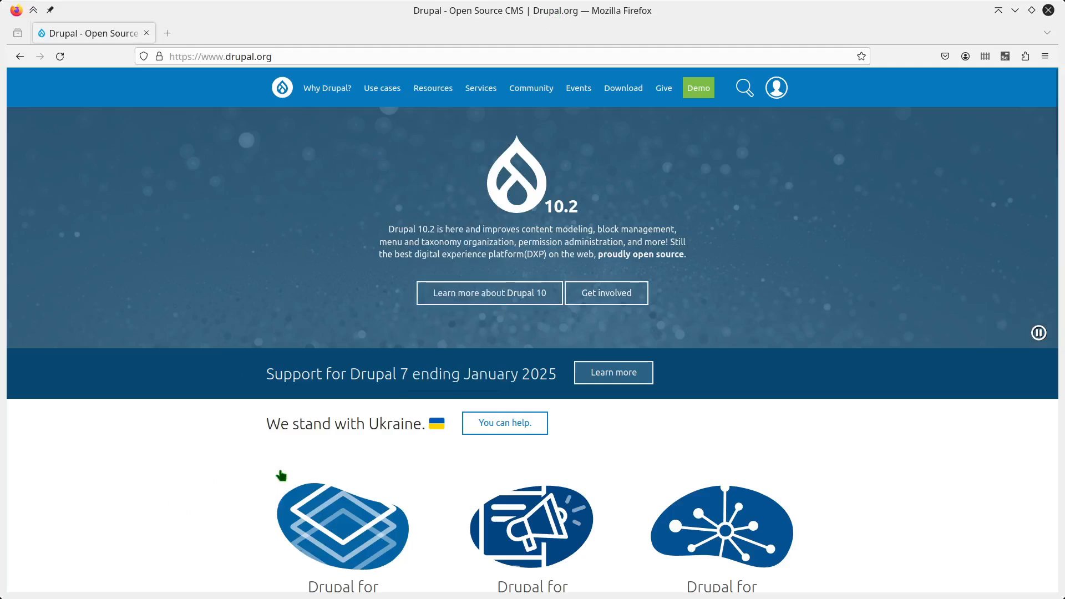
- Copy the heading "Support for Drupal 7 ending January 2025" from the Drupal.org home page and return to the layout editor
{"action": "left_click_drag", "start_coordinate": [261, 376], "coordinate": [559, 370]}
{"action": "key", "text": "ctrl+c"}
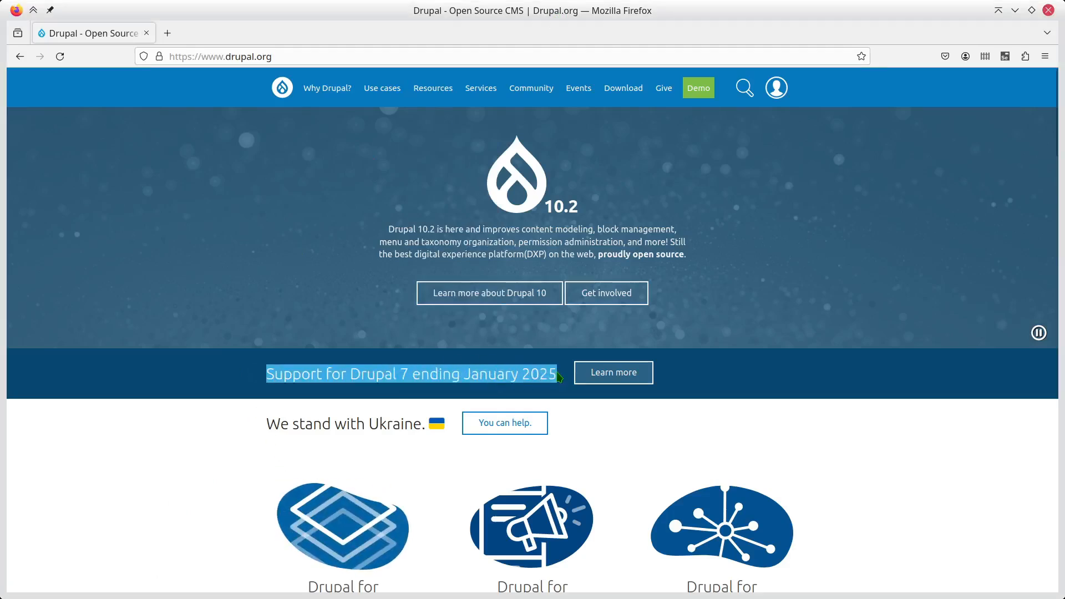
{"action": "middle_click", "coordinate": [488, 13]}
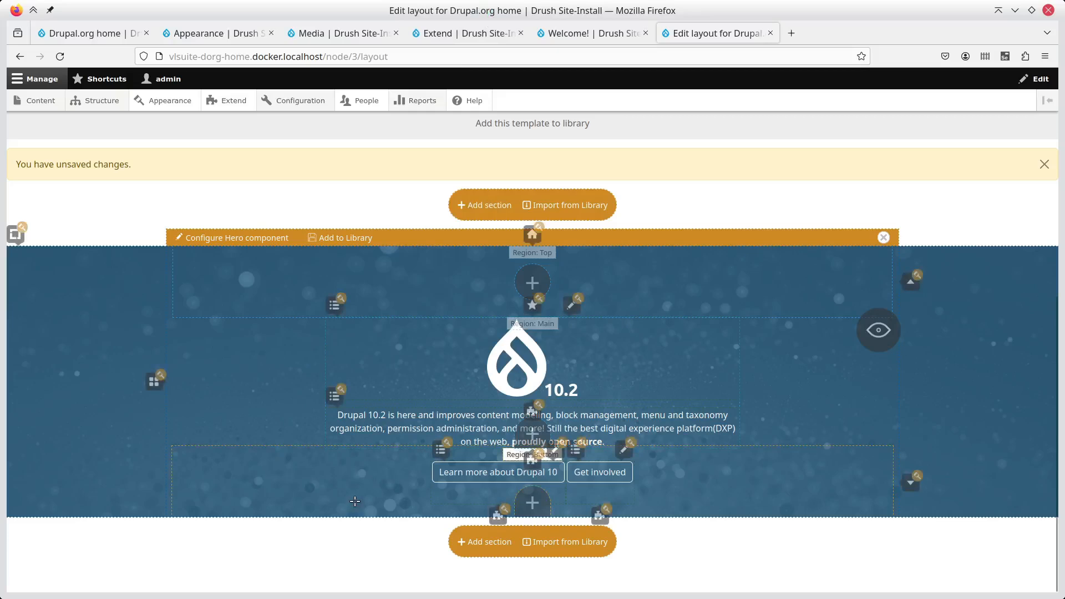
- Add a one-column section below the hero, labelled "Drupal 7 EOL", with optional regions turned off
{"action": "left_click", "coordinate": [484, 542]}
{"action": "left_click", "coordinate": [286, 364]}
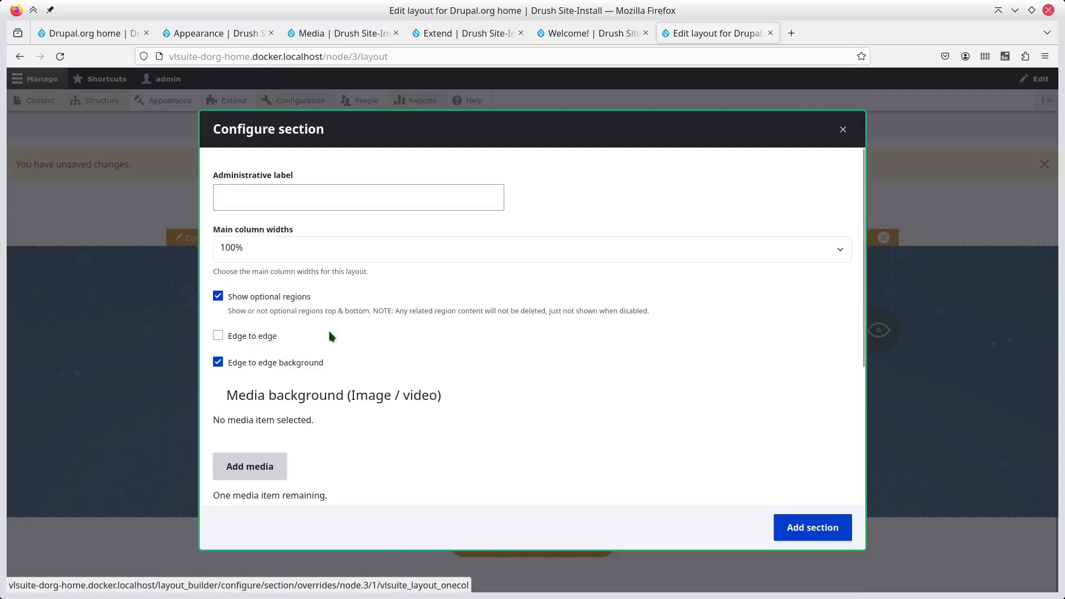
{"action": "left_click", "coordinate": [296, 300]}
{"action": "left_click", "coordinate": [460, 195]}
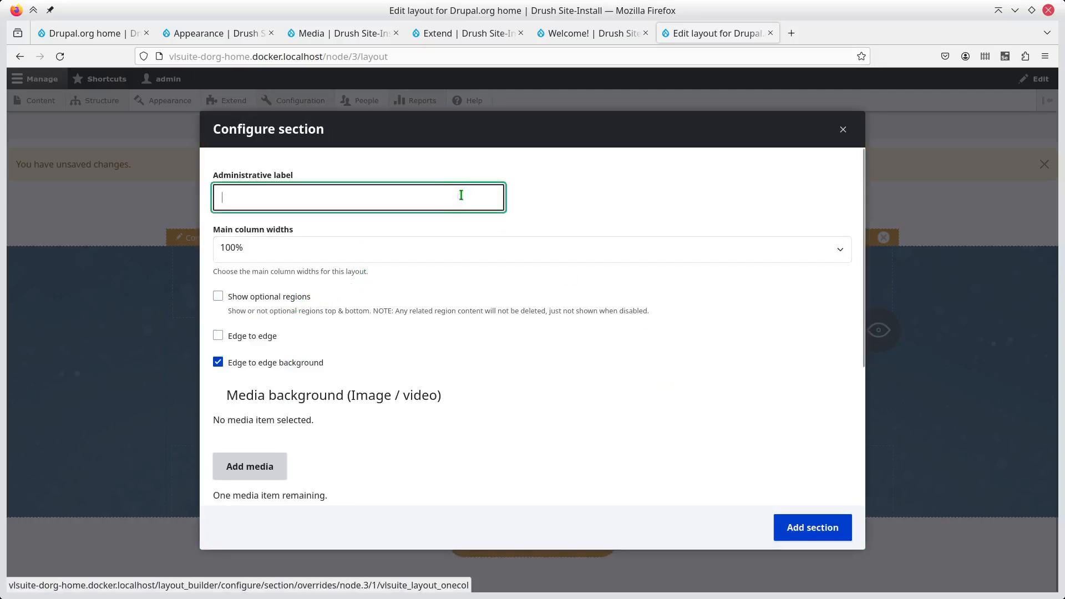
{"action": "type", "text": "Drupal 7 EOL"}
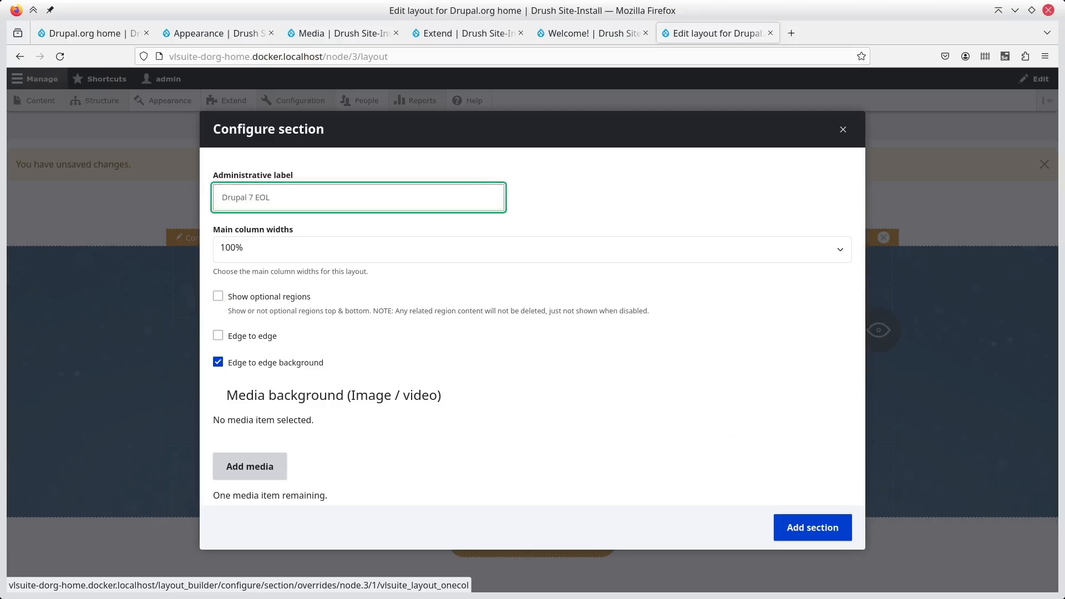
{"action": "left_click", "coordinate": [812, 527]}
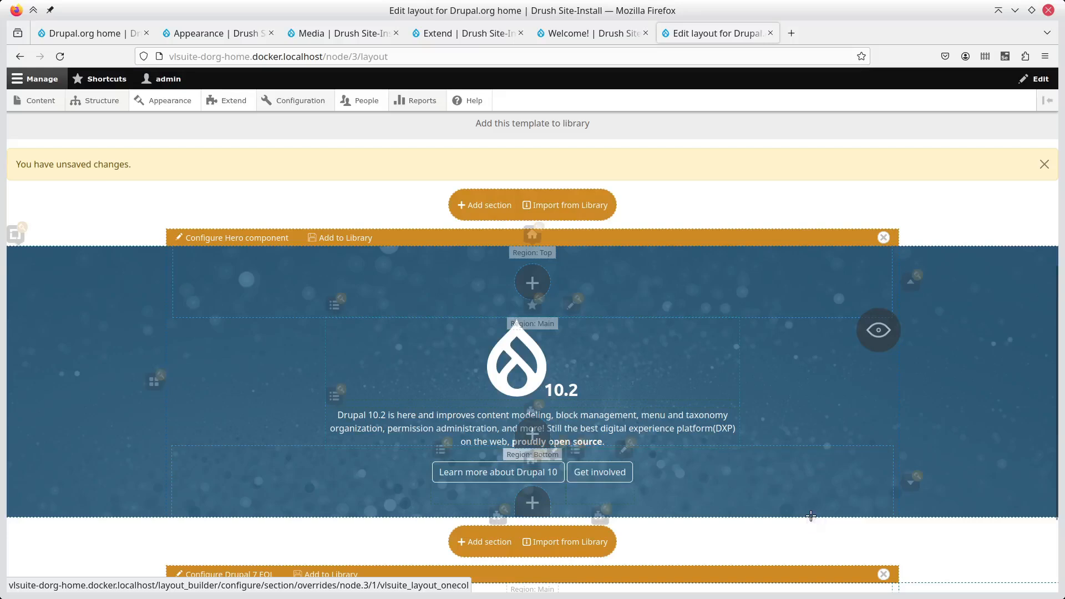
- Add a Text (VLSuite) block to the Drupal 7 EOL section with the copied heading "Support for Drupal 7 ending January 2025"
{"action": "left_click", "coordinate": [534, 483]}
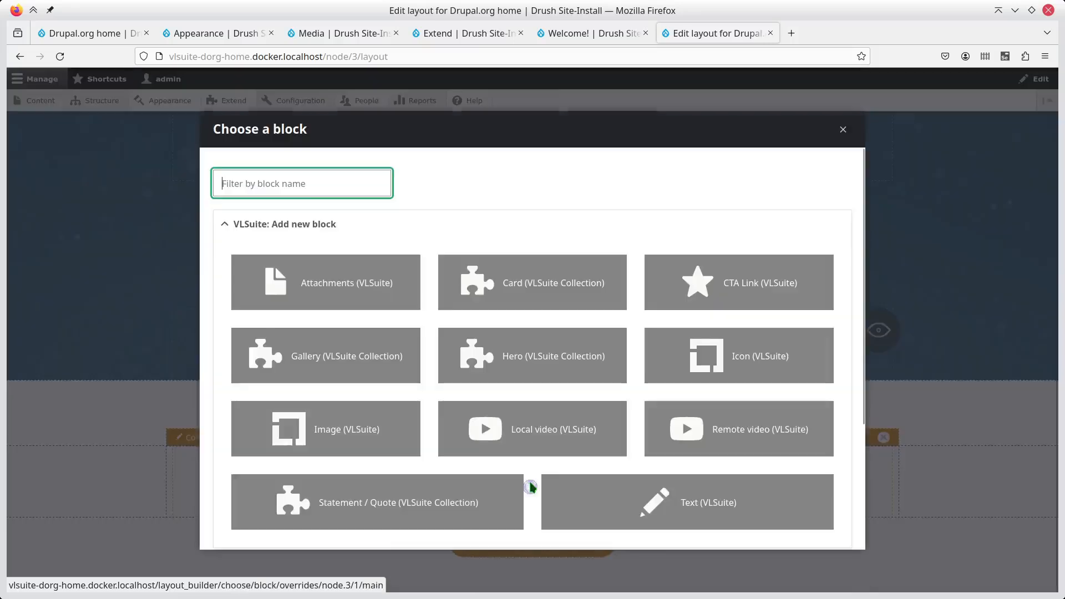
{"action": "left_click", "coordinate": [721, 502]}
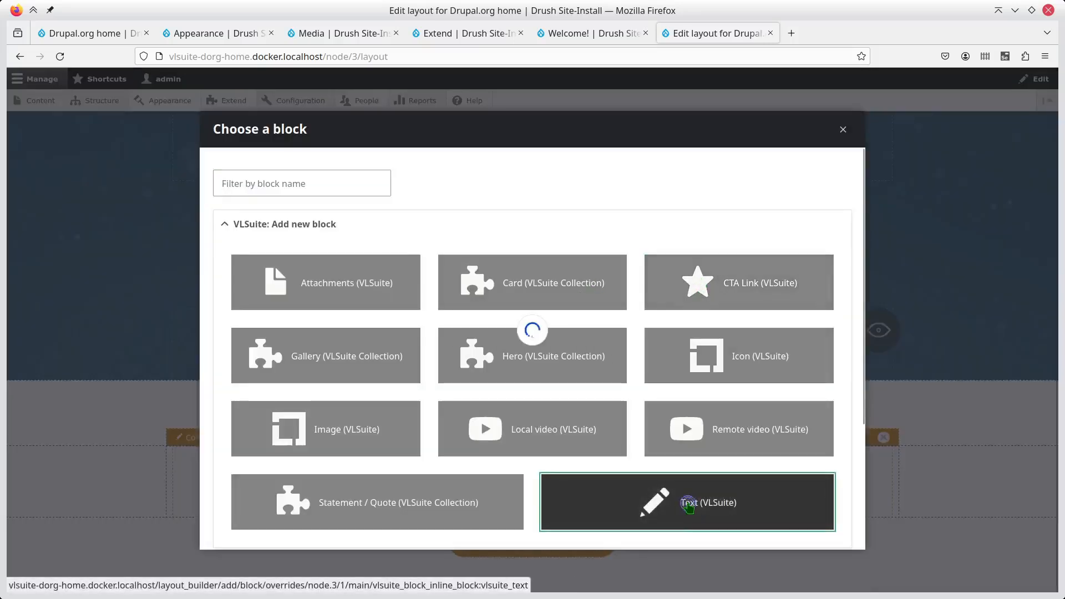
{"action": "left_click", "coordinate": [416, 278]}
{"action": "key", "text": "ctrl+v"}
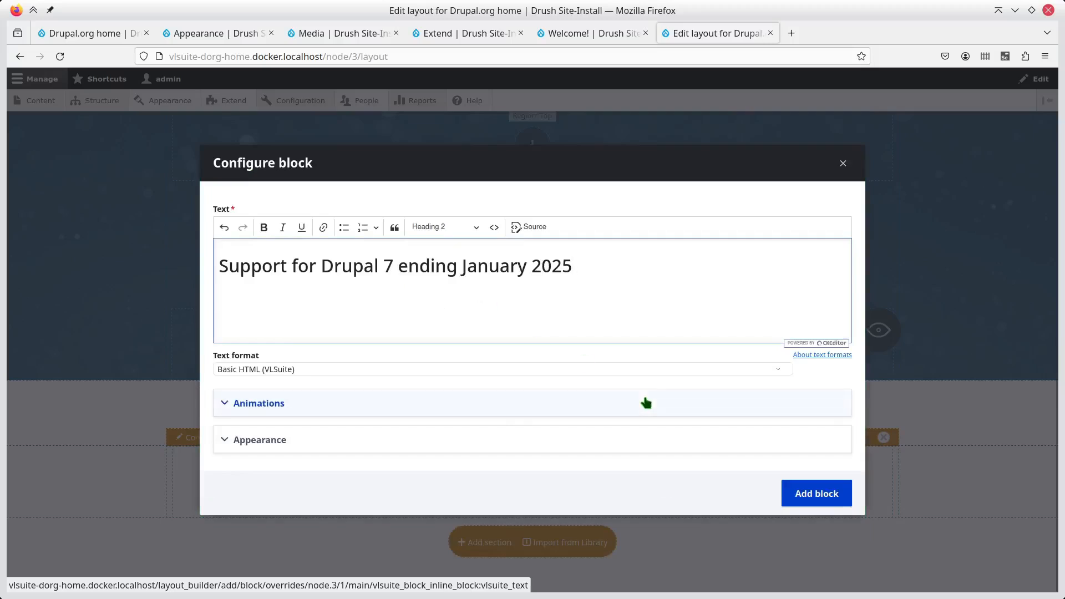
{"action": "left_click", "coordinate": [806, 494]}
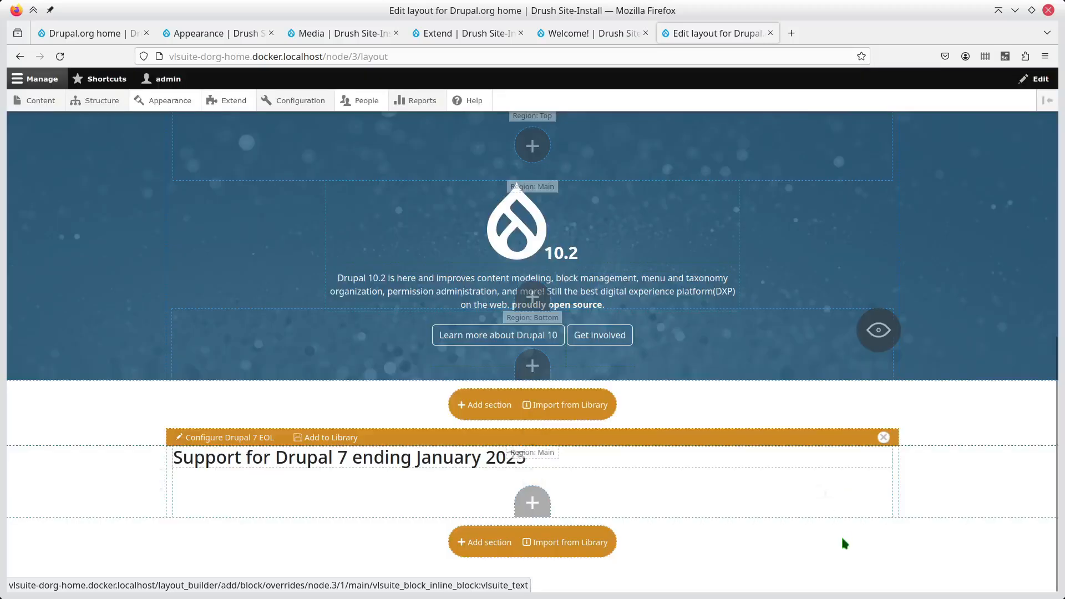
{"action": "left_click", "coordinate": [533, 503]}
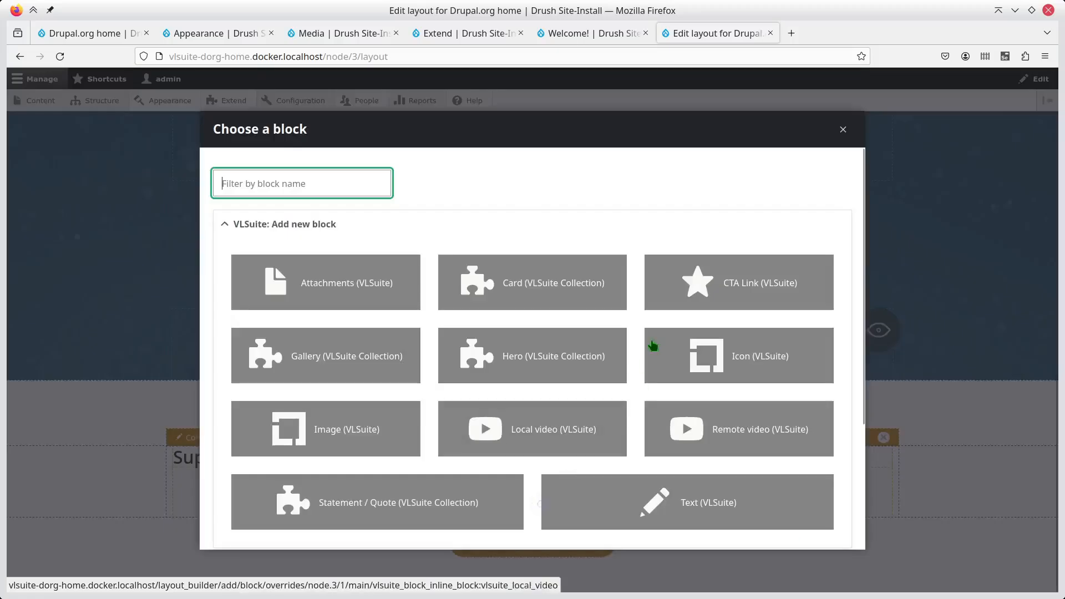
{"action": "left_click", "coordinate": [698, 296]}
{"action": "key", "text": "alt+Tab"}
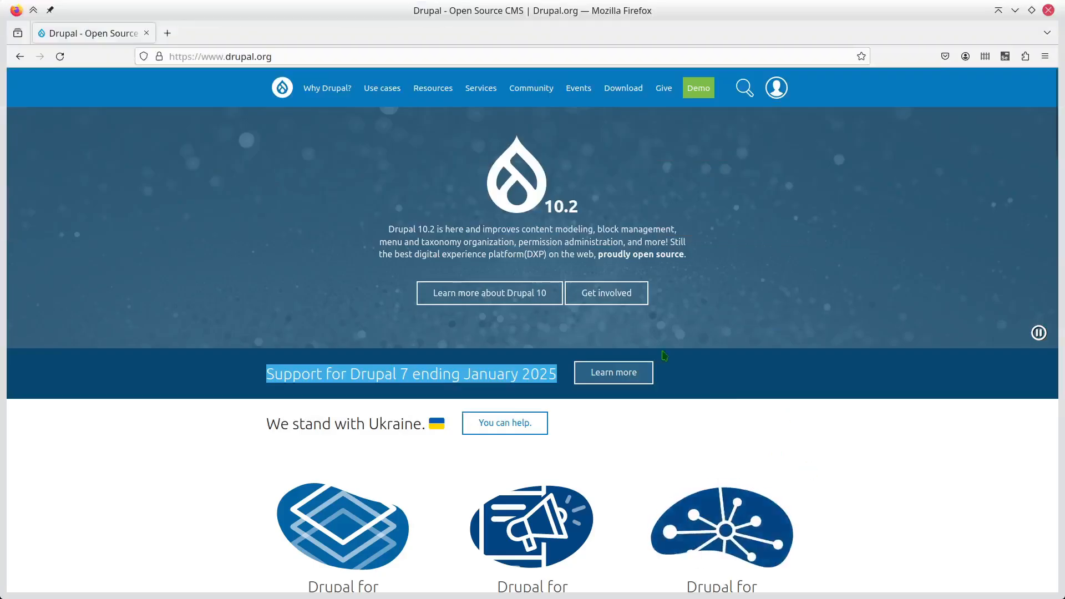
{"action": "right_click", "coordinate": [607, 374]}
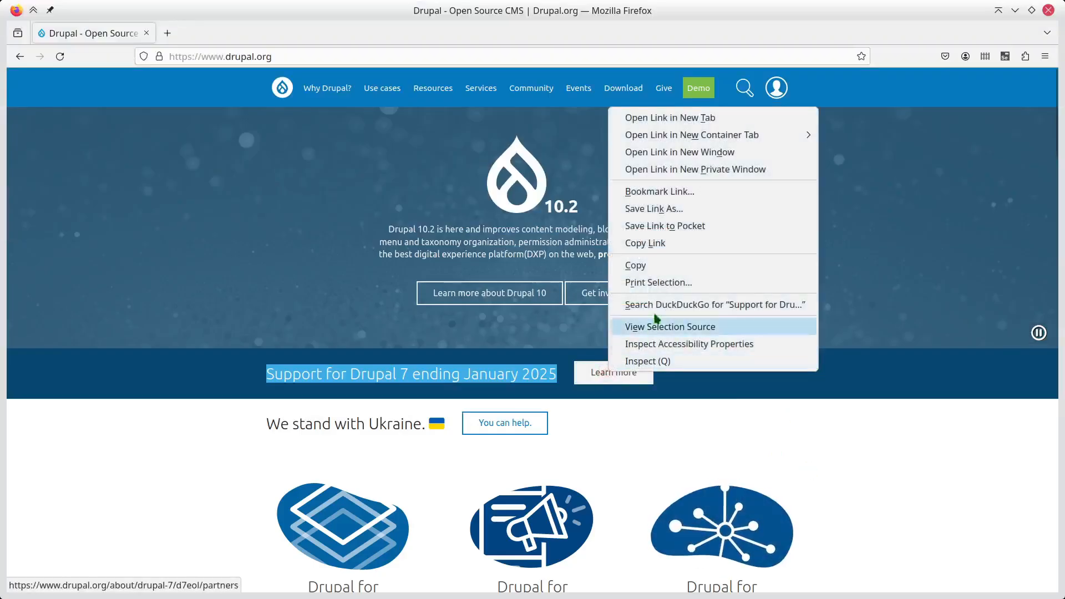
{"action": "left_click", "coordinate": [668, 241]}
{"action": "key", "text": "alt+Tab"}
{"action": "left_click", "coordinate": [447, 240]}
{"action": "key", "text": "ctrl+v"}
{"action": "left_click", "coordinate": [447, 316]}
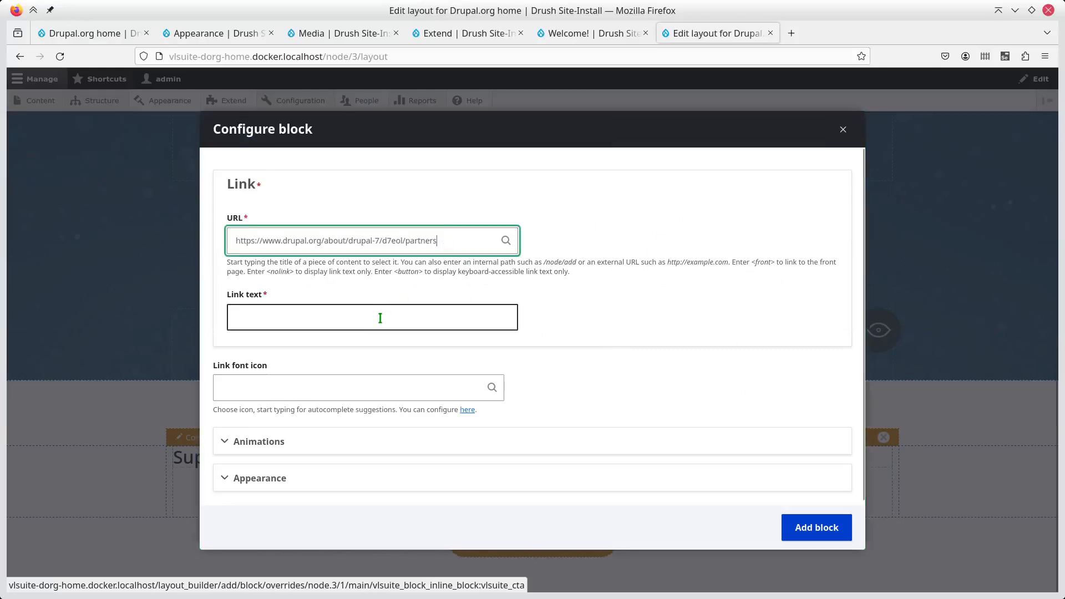
{"action": "type", "text": "LEarn more"}
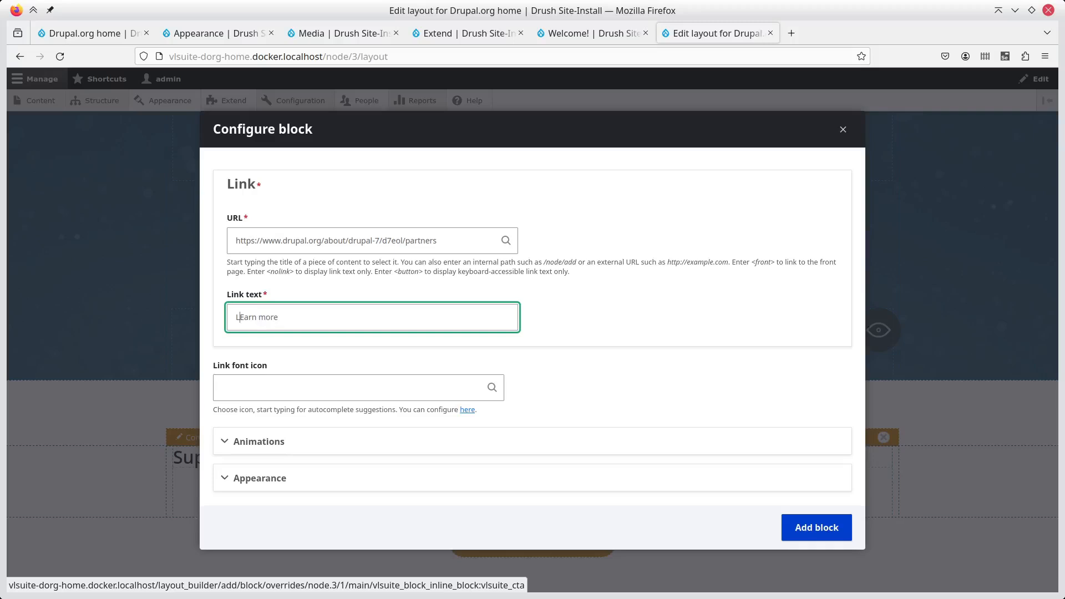
{"action": "left_click", "coordinate": [812, 526]}
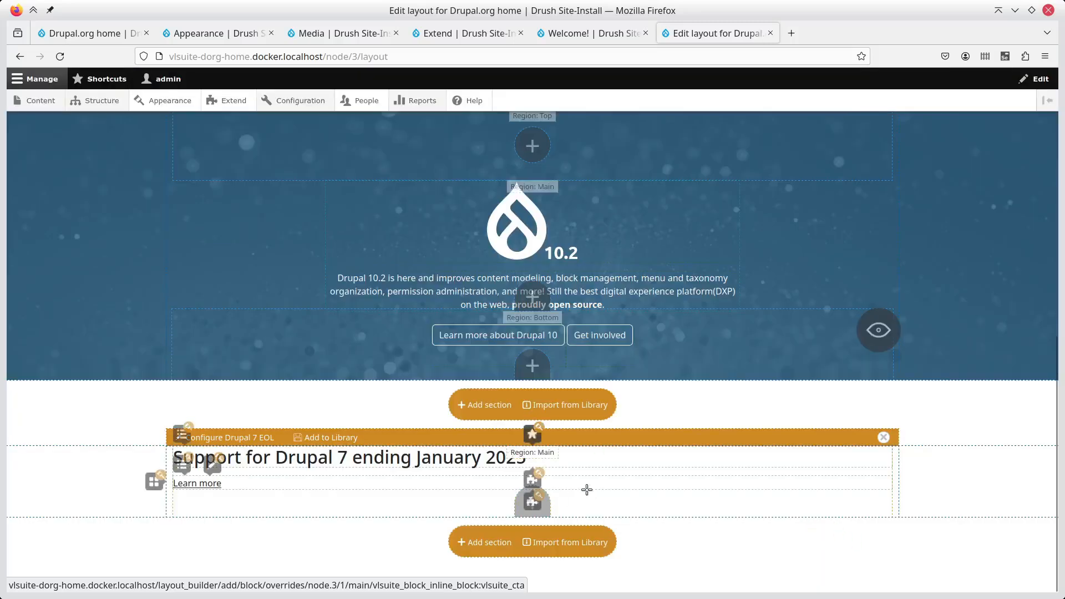
- Set the background color of the Drupal 7 EOL section's main region to Primary
{"action": "left_click", "coordinate": [532, 434]}
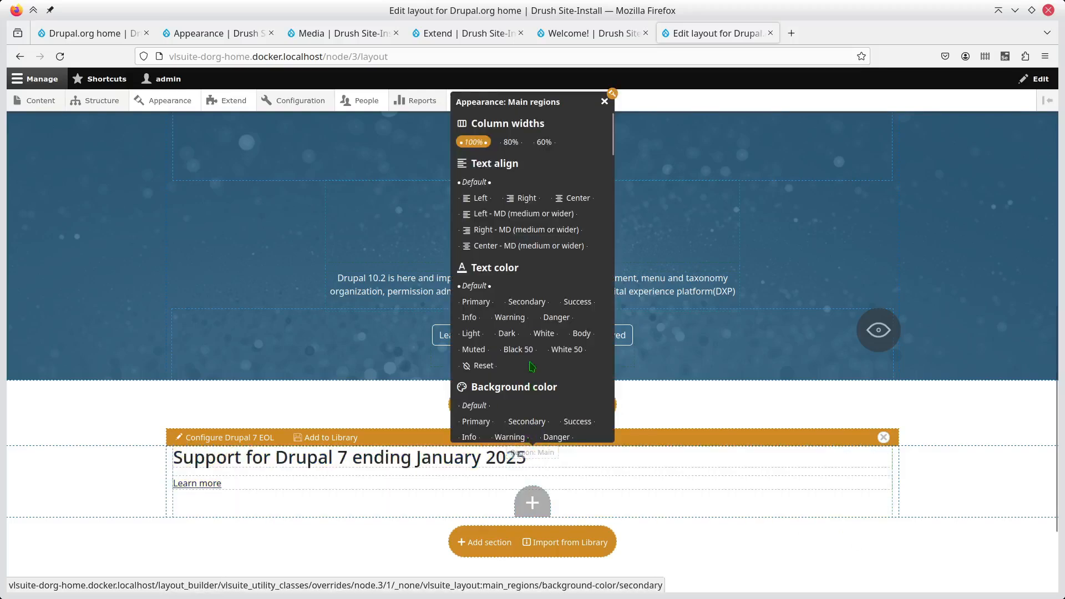
{"action": "scroll", "coordinate": [531, 271], "scroll_direction": "down", "scroll_amount": 1}
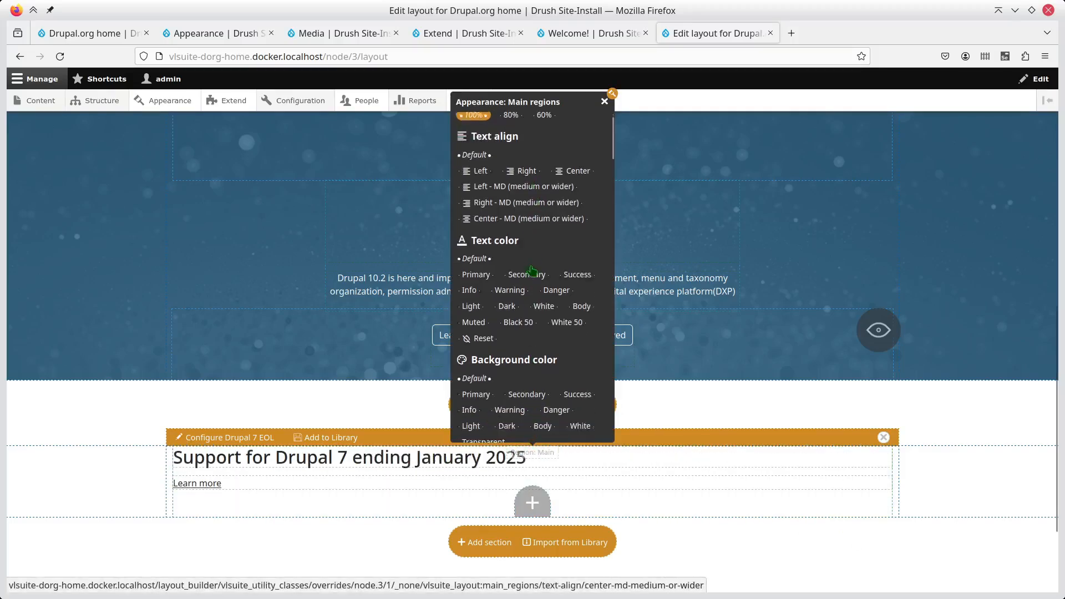
{"action": "scroll", "coordinate": [531, 270], "scroll_direction": "down", "scroll_amount": 4}
{"action": "left_click", "coordinate": [528, 269]}
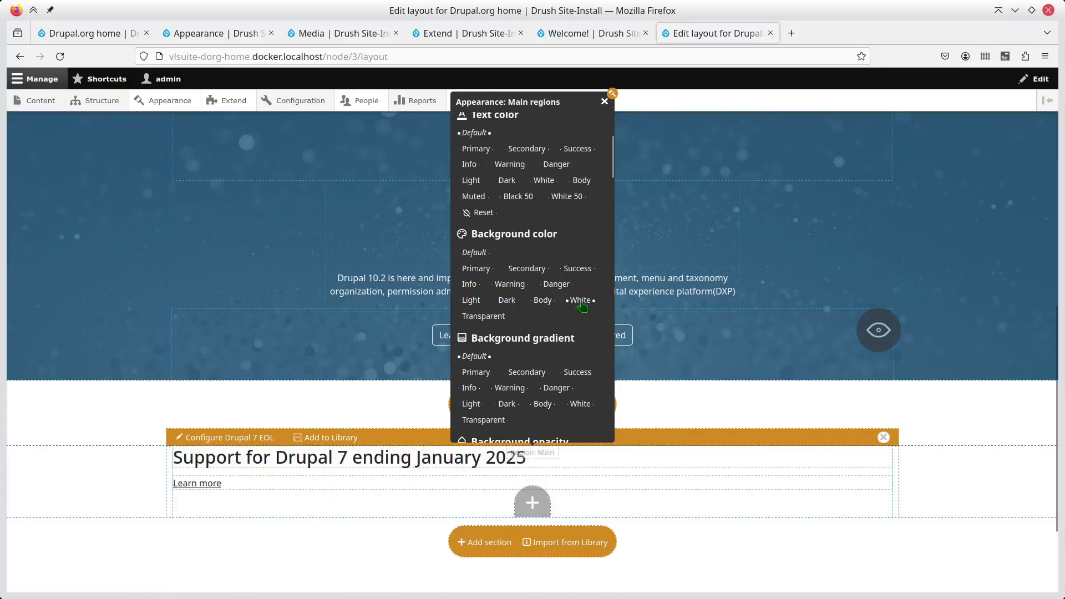
{"action": "left_click", "coordinate": [484, 271]}
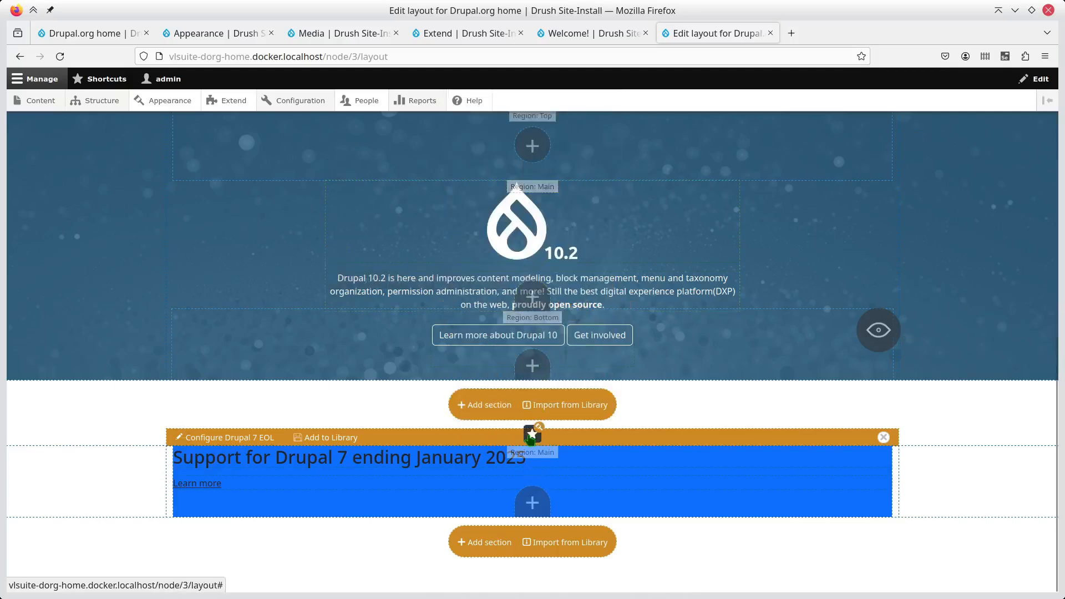
- Set the Drupal 7 EOL main region's inline option to Auto so the heading and link sit side by side
{"action": "left_click", "coordinate": [530, 435]}
{"action": "scroll", "coordinate": [524, 355], "scroll_direction": "down", "scroll_amount": 6}
{"action": "scroll", "coordinate": [525, 363], "scroll_direction": "down", "scroll_amount": 3}
{"action": "scroll", "coordinate": [521, 343], "scroll_direction": "up", "scroll_amount": 3}
{"action": "left_click", "coordinate": [514, 318]}
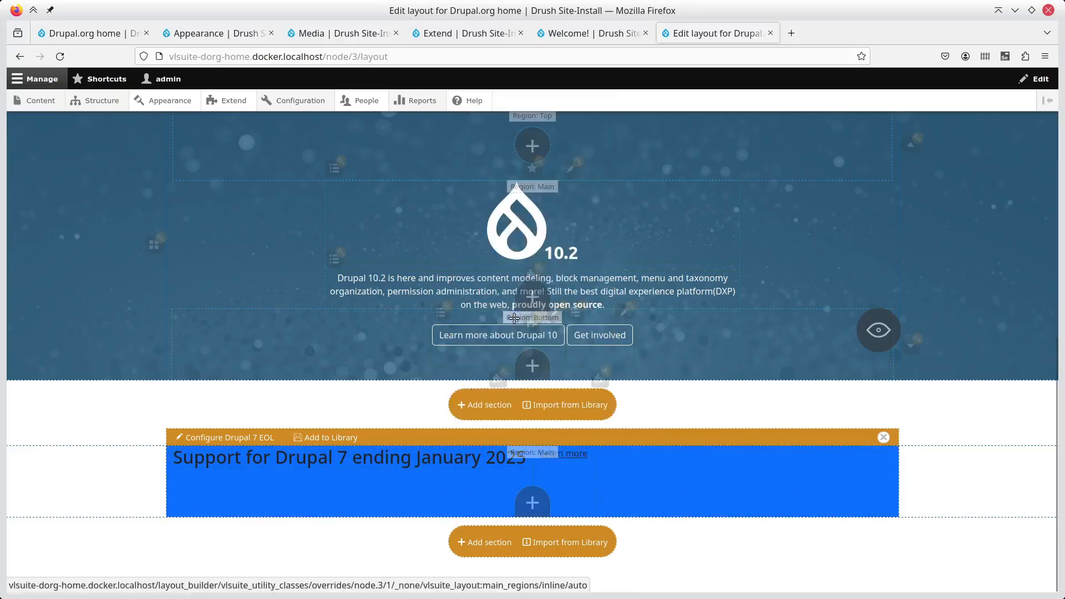
- Set the Drupal 7 EOL main region's text color to White and style its "Learn more" link as a Light button
{"action": "left_click", "coordinate": [532, 436]}
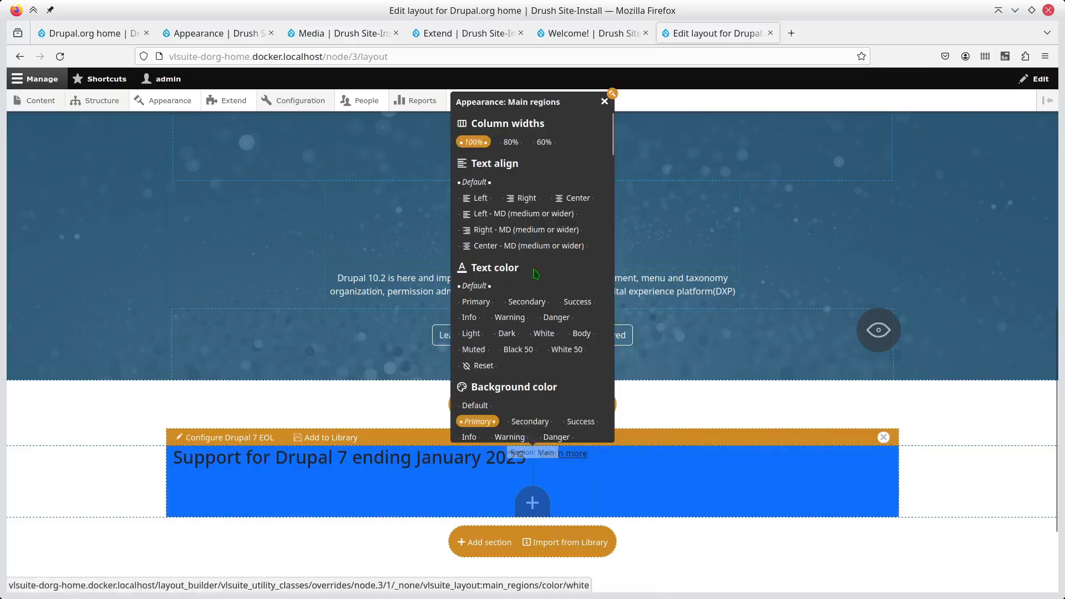
{"action": "left_click", "coordinate": [544, 334]}
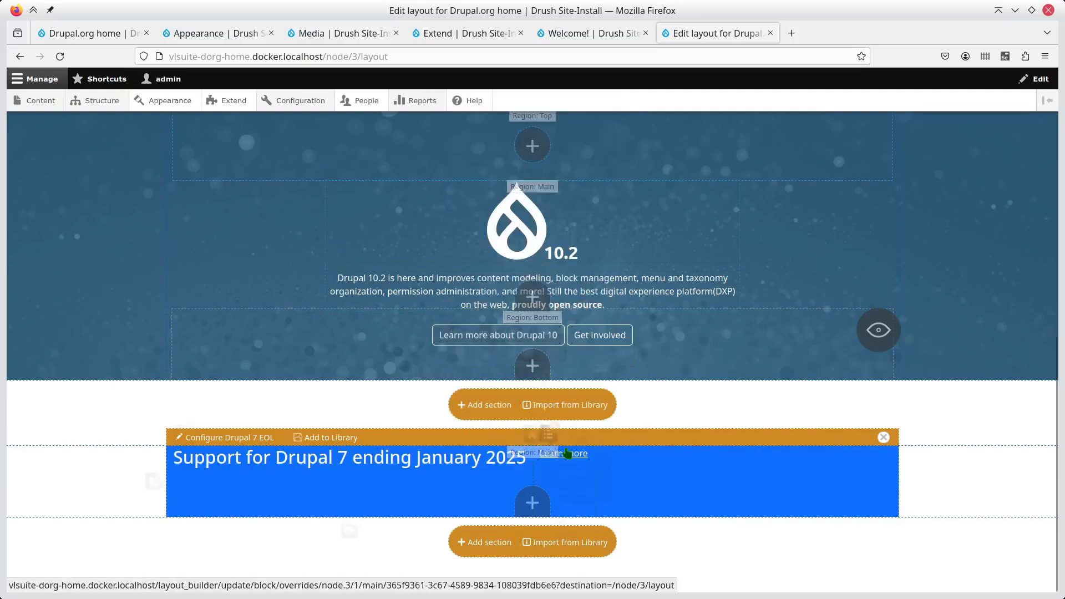
{"action": "left_click", "coordinate": [576, 439]}
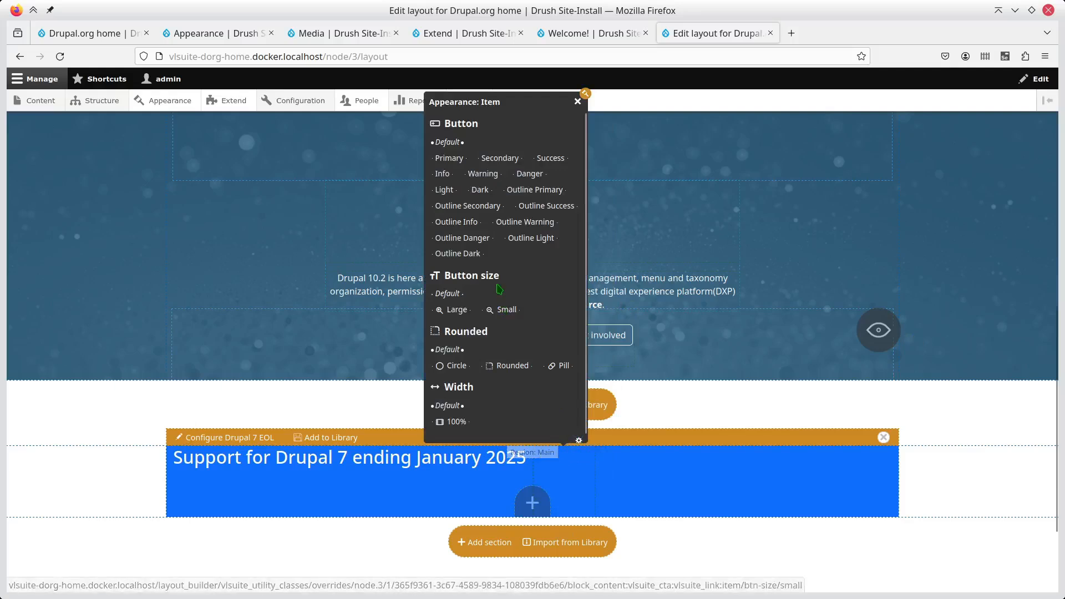
{"action": "left_click", "coordinate": [459, 209]}
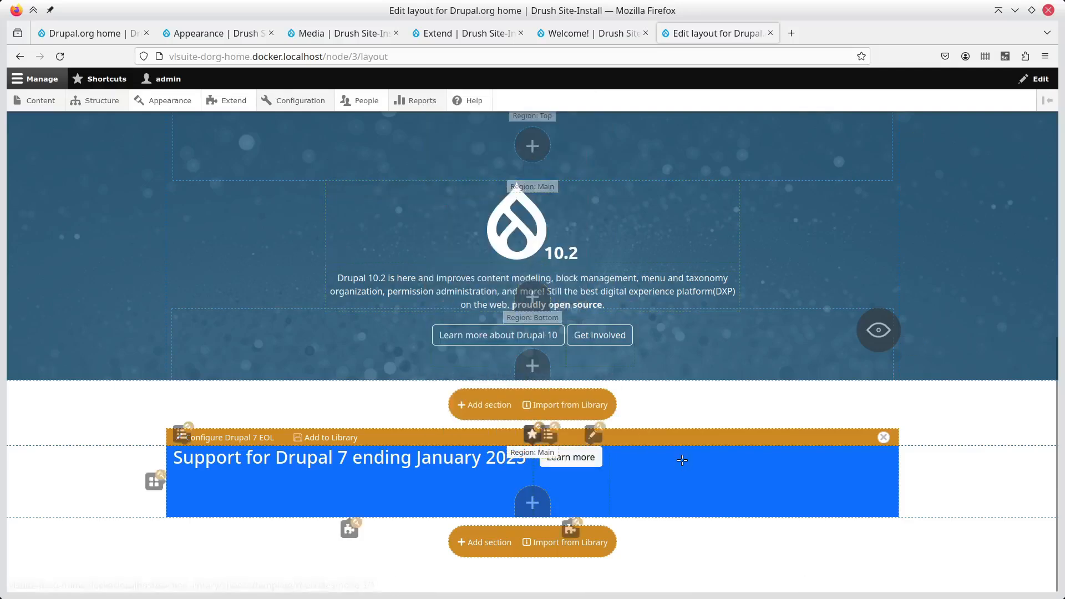
- Set the Drupal 7 EOL main region's horizontal item alignment to Center and check it in the live preview
{"action": "left_click", "coordinate": [529, 439]}
{"action": "scroll", "coordinate": [540, 333], "scroll_direction": "down", "scroll_amount": 10}
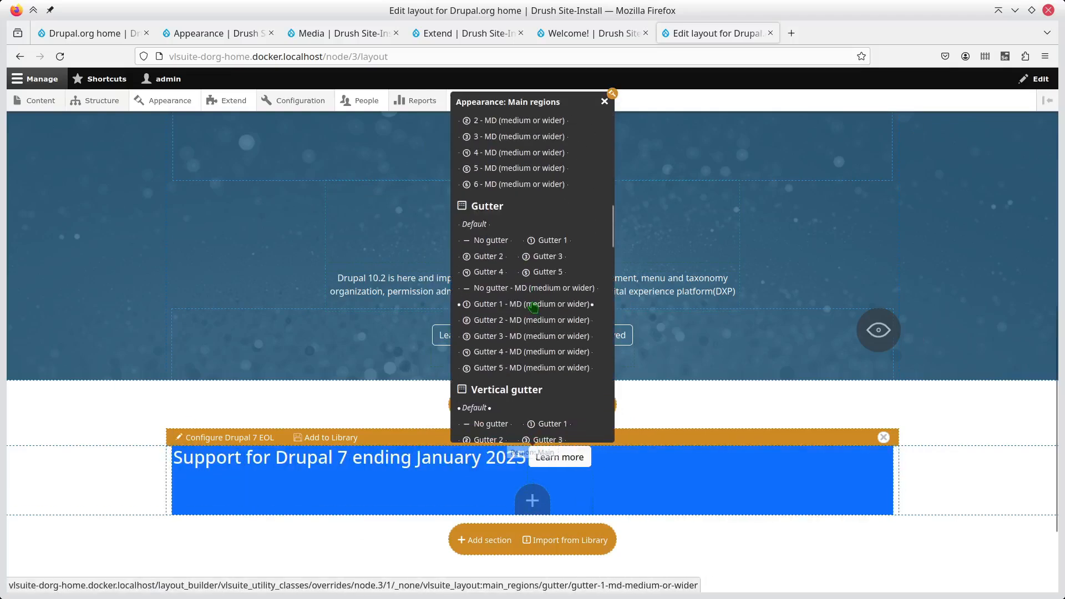
{"action": "scroll", "coordinate": [533, 307], "scroll_direction": "down", "scroll_amount": 15}
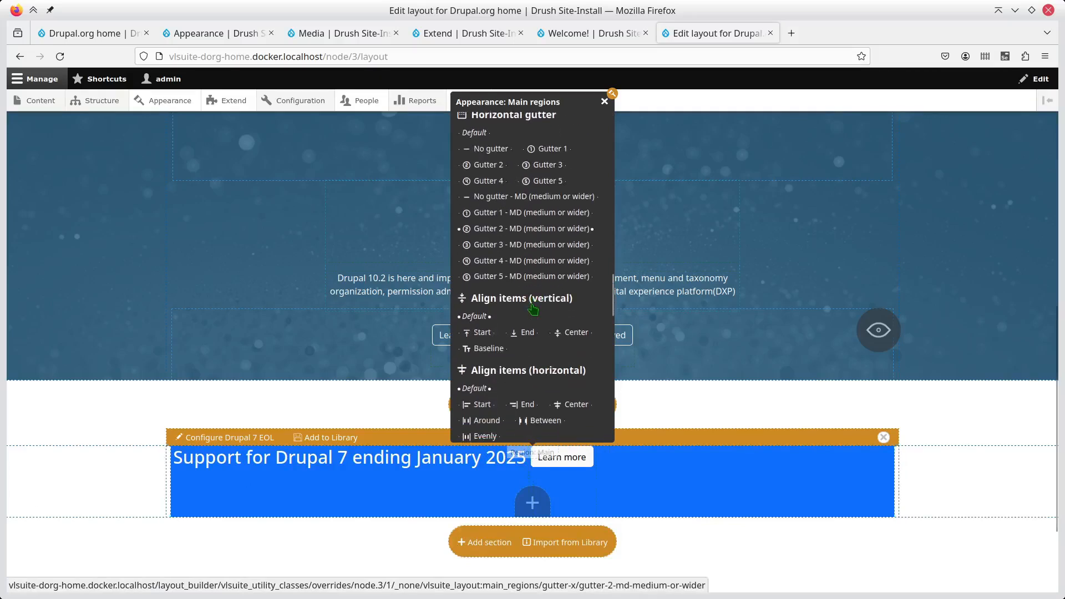
{"action": "scroll", "coordinate": [547, 331], "scroll_direction": "down", "scroll_amount": 3}
{"action": "left_click", "coordinate": [555, 326]}
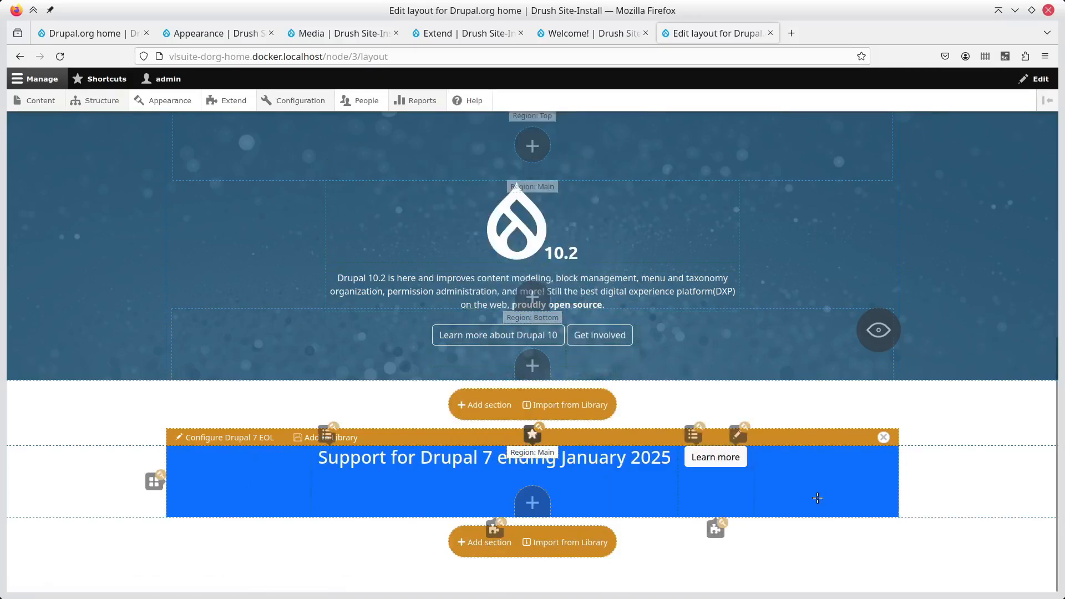
{"action": "scroll", "coordinate": [688, 523], "scroll_direction": "up", "scroll_amount": 5}
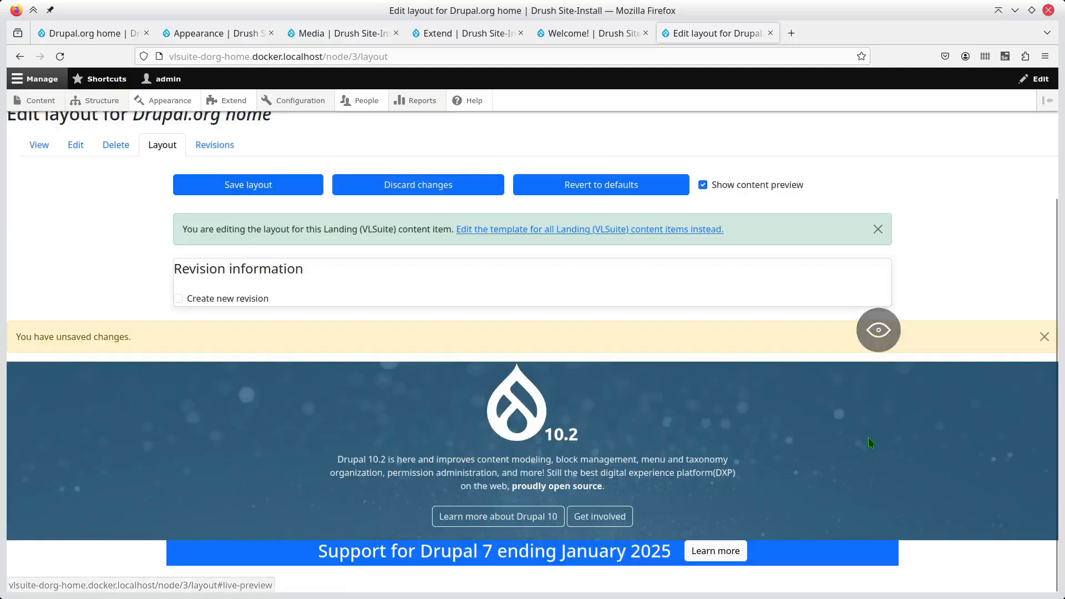
{"action": "left_click", "coordinate": [879, 330]}
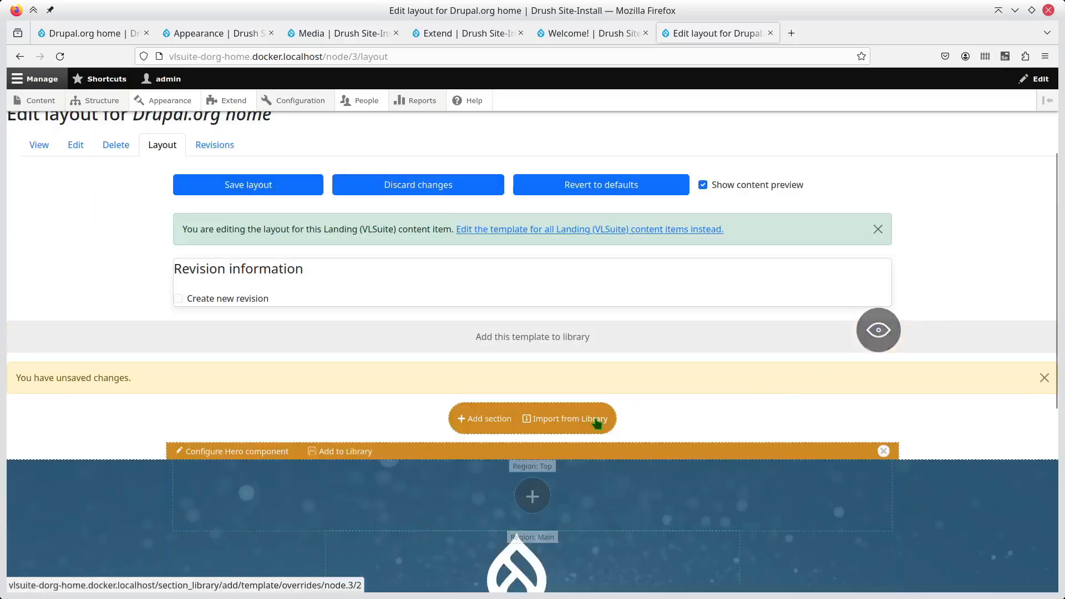
- Set the Drupal 7 EOL main region's vertical spacing to Spacer 4 and check it in the live preview
{"action": "scroll", "coordinate": [588, 427], "scroll_direction": "down", "scroll_amount": 5}
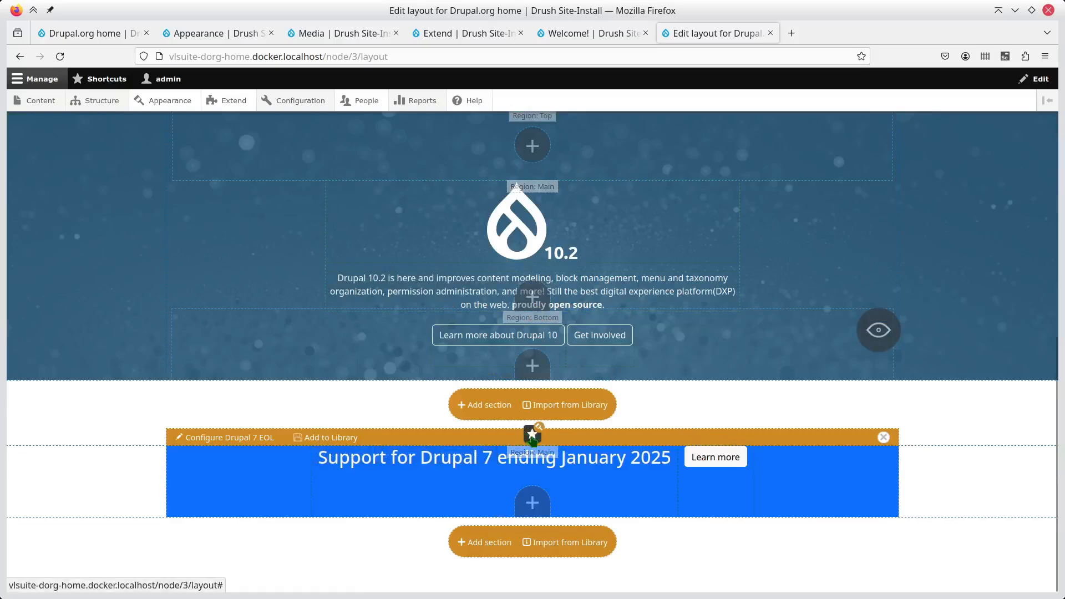
{"action": "left_click", "coordinate": [533, 434]}
{"action": "left_click", "coordinate": [542, 334]}
{"action": "scroll", "coordinate": [543, 335], "scroll_direction": "down", "scroll_amount": 15}
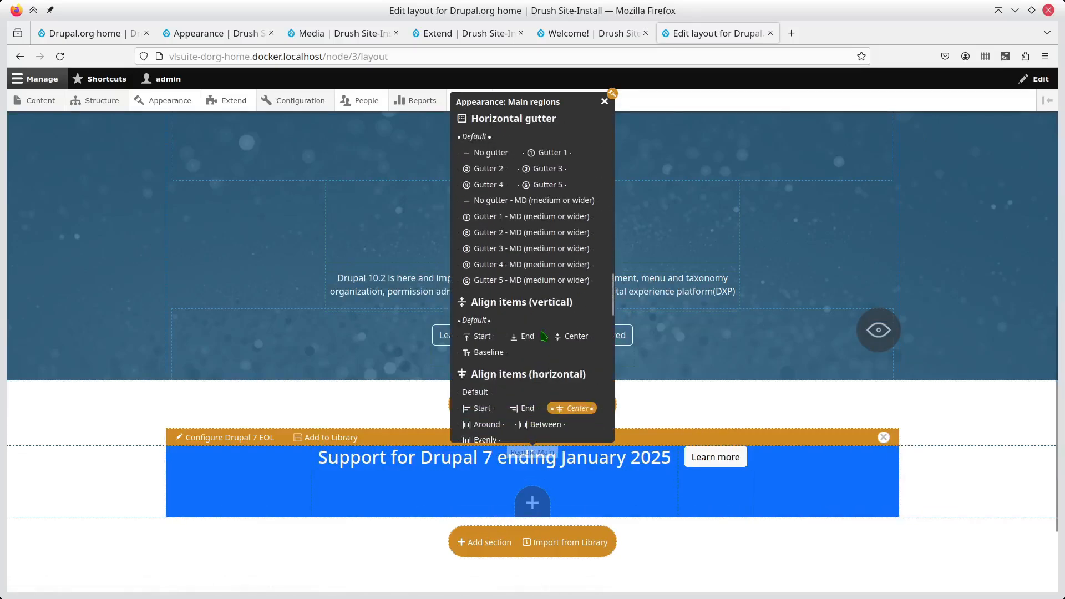
{"action": "scroll", "coordinate": [543, 335], "scroll_direction": "down", "scroll_amount": 3}
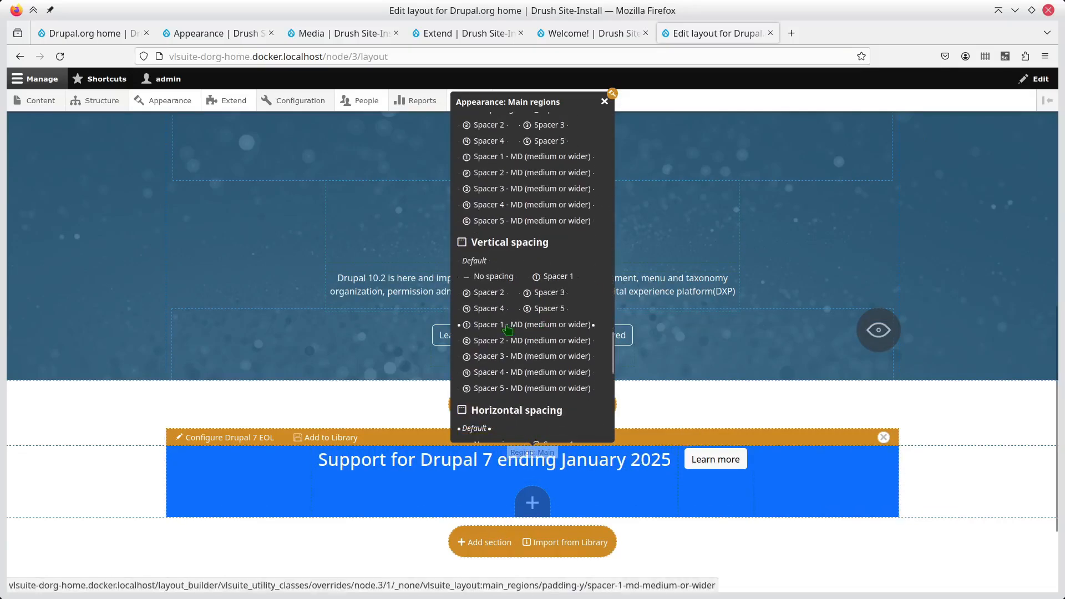
{"action": "left_click", "coordinate": [534, 309]}
{"action": "left_click", "coordinate": [480, 311]}
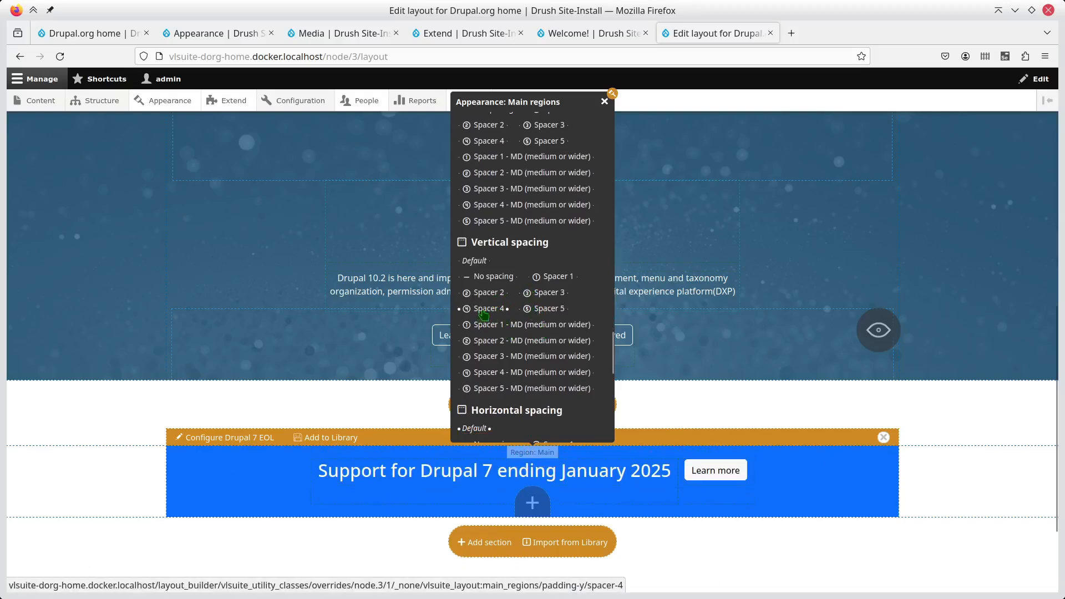
{"action": "key", "text": "Escape"}
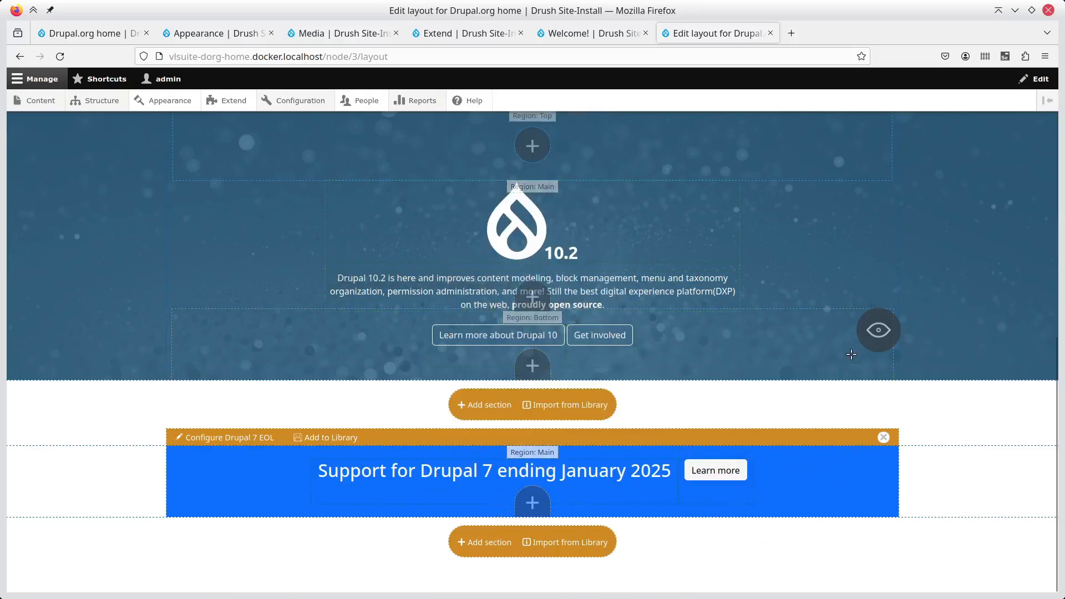
{"action": "left_click", "coordinate": [881, 327]}
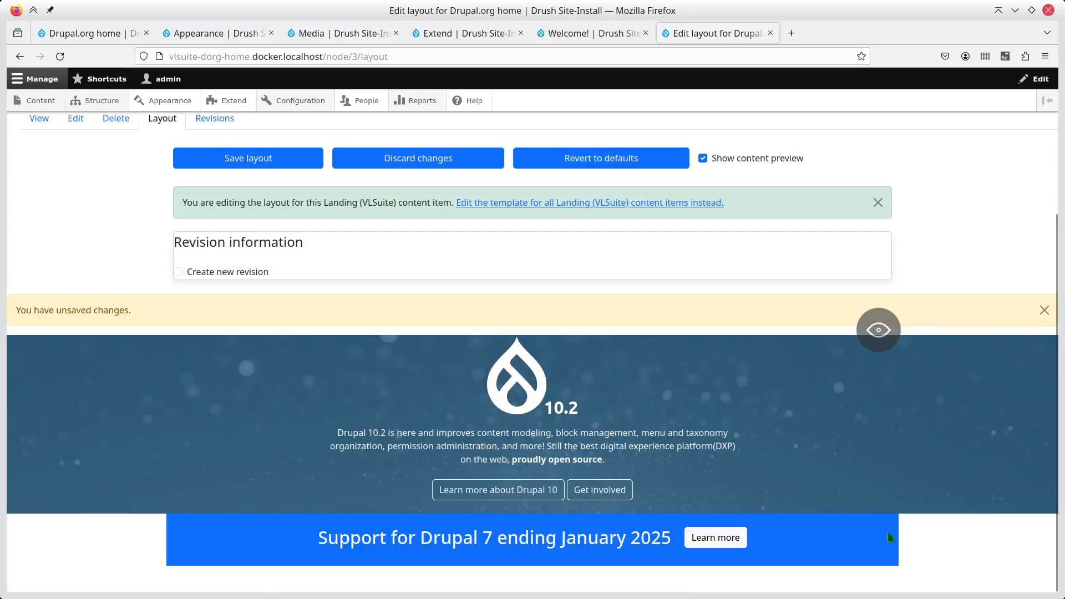
{"action": "left_click", "coordinate": [878, 330]}
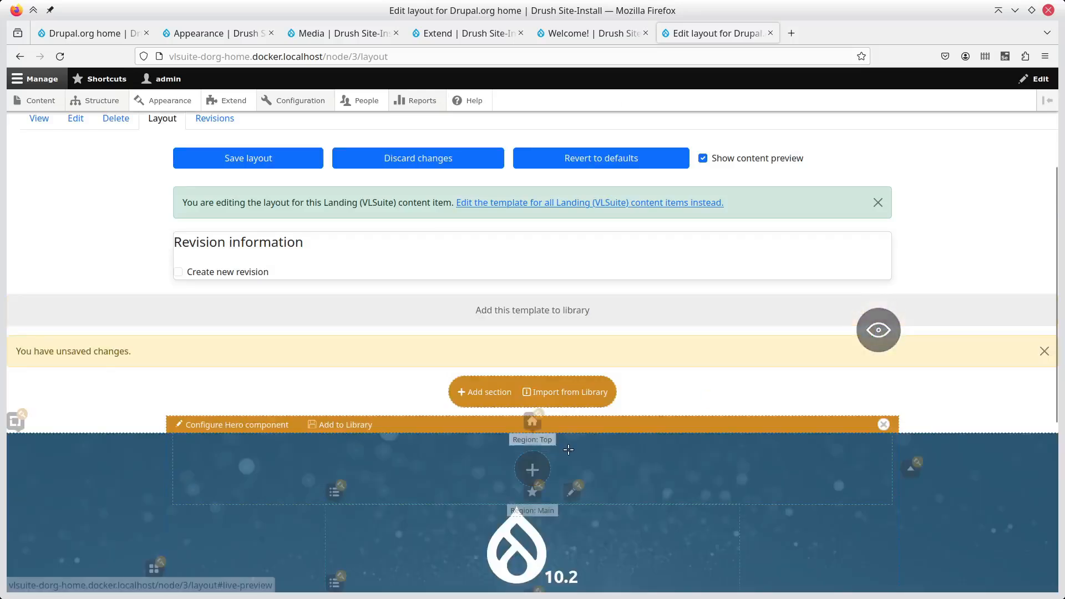
- Turn on Edge to edge for the Drupal 7 EOL section and check the result in the live preview
{"action": "scroll", "coordinate": [554, 438], "scroll_direction": "down", "scroll_amount": 5}
{"action": "left_click", "coordinate": [199, 438]}
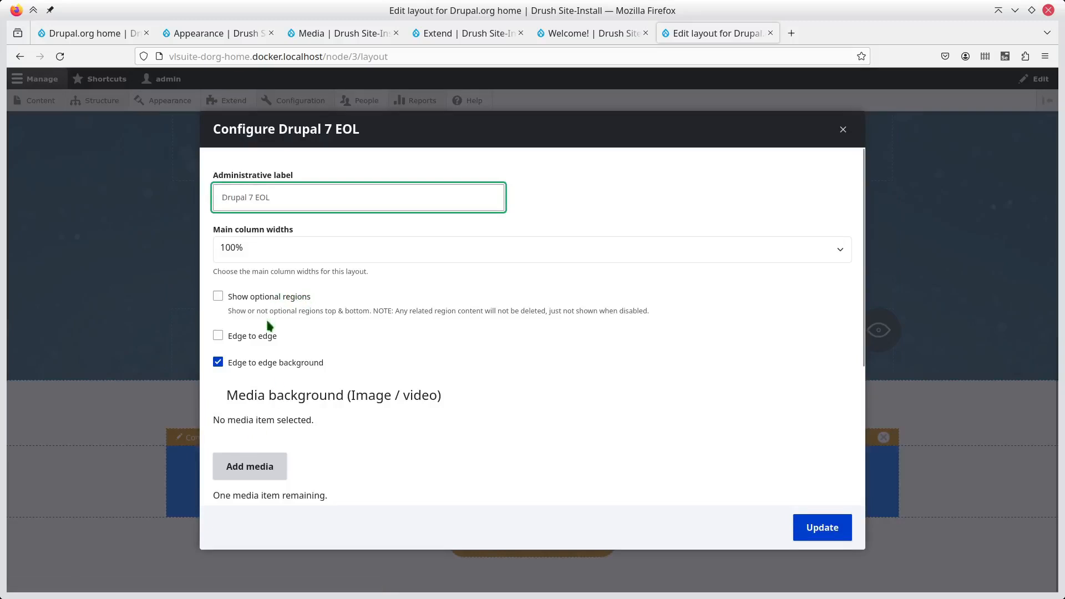
{"action": "left_click", "coordinate": [232, 336]}
{"action": "left_click", "coordinate": [804, 531]}
{"action": "left_click", "coordinate": [878, 330]}
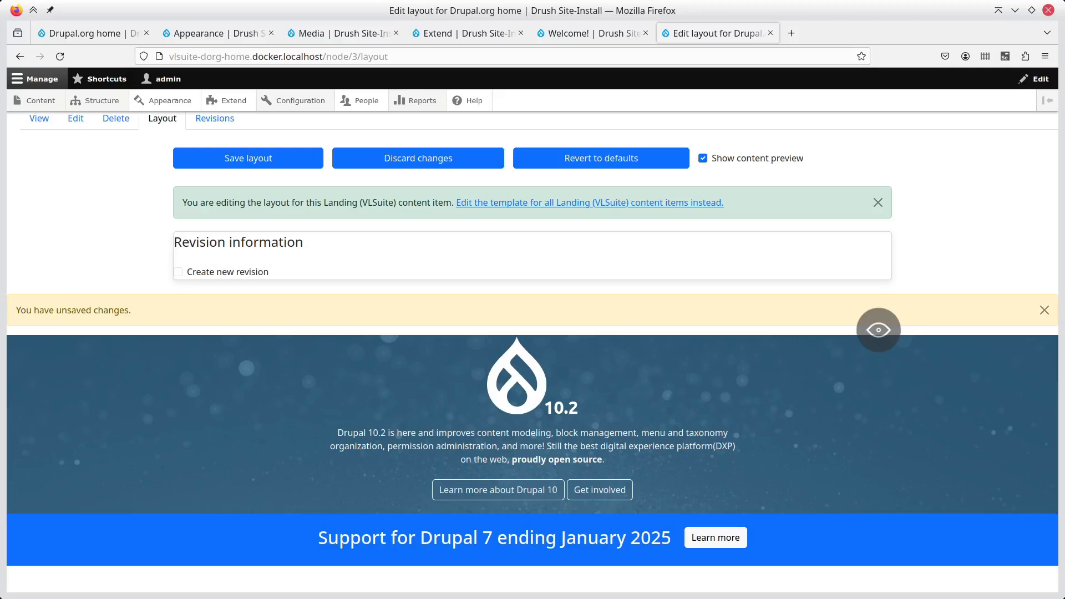
{"action": "left_click_drag", "start_coordinate": [267, 424], "coordinate": [399, 426]}
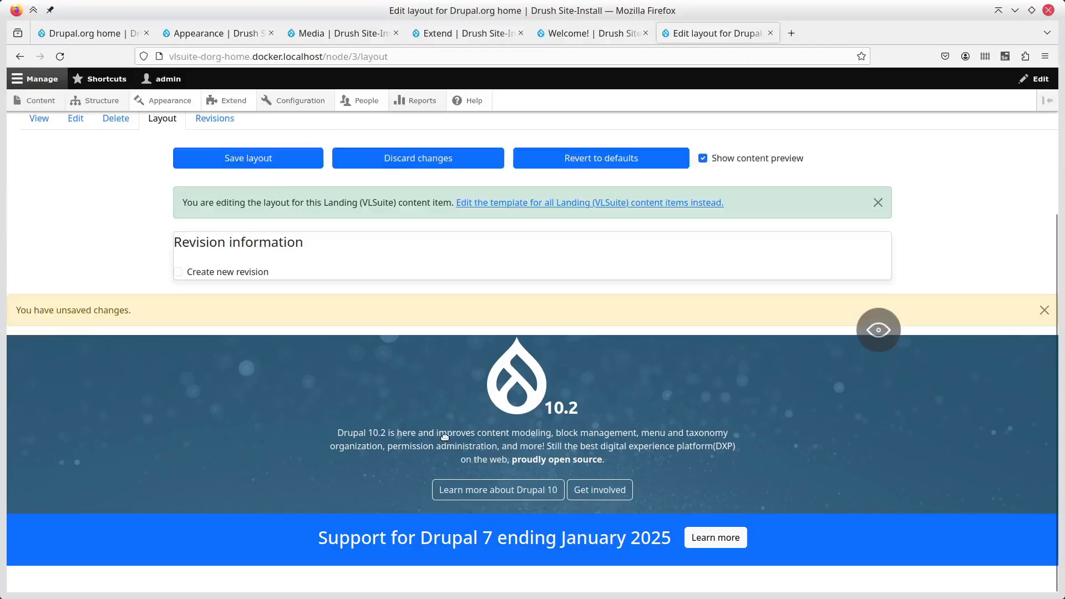
{"action": "left_click", "coordinate": [878, 329]}
- Add a one-column section below the Drupal 7 EOL section, labelled "Ukraine banner", with optional regions turned off
{"action": "scroll", "coordinate": [876, 333], "scroll_direction": "down", "scroll_amount": 5}
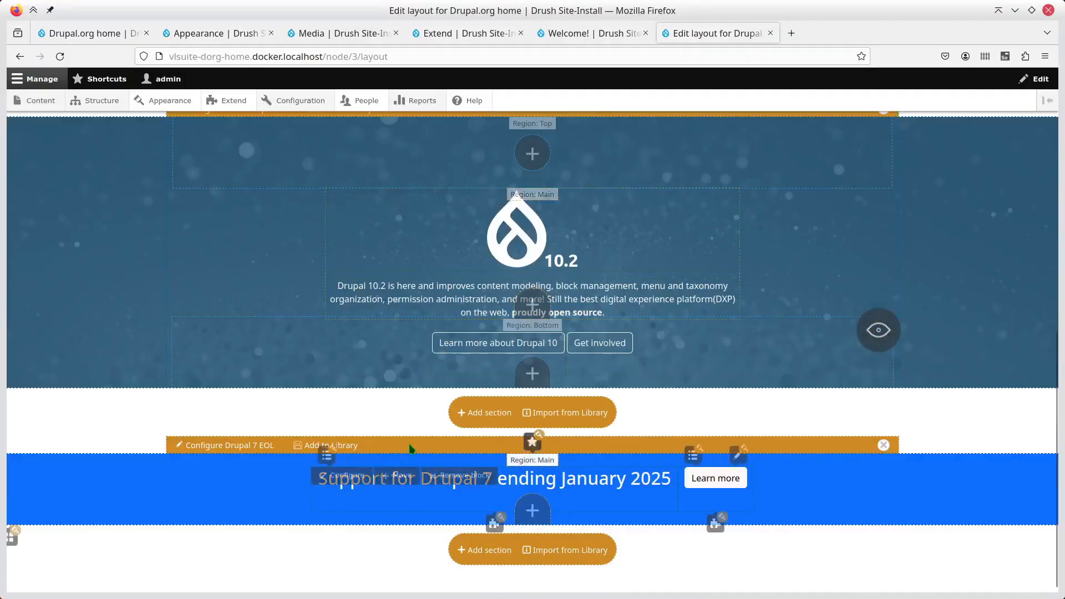
{"action": "left_click", "coordinate": [475, 550]}
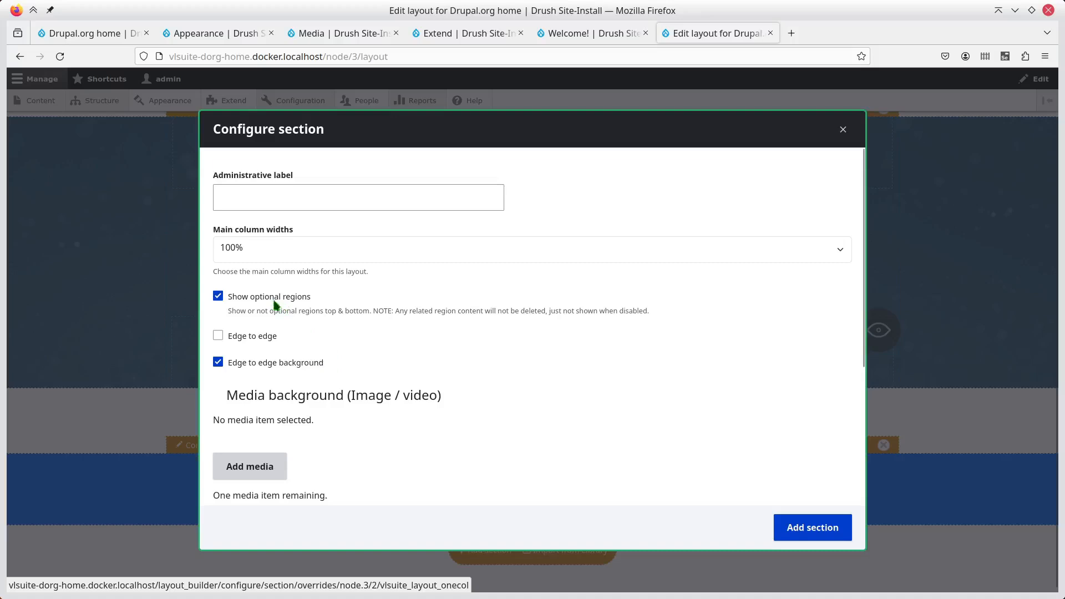
{"action": "left_click", "coordinate": [274, 297]}
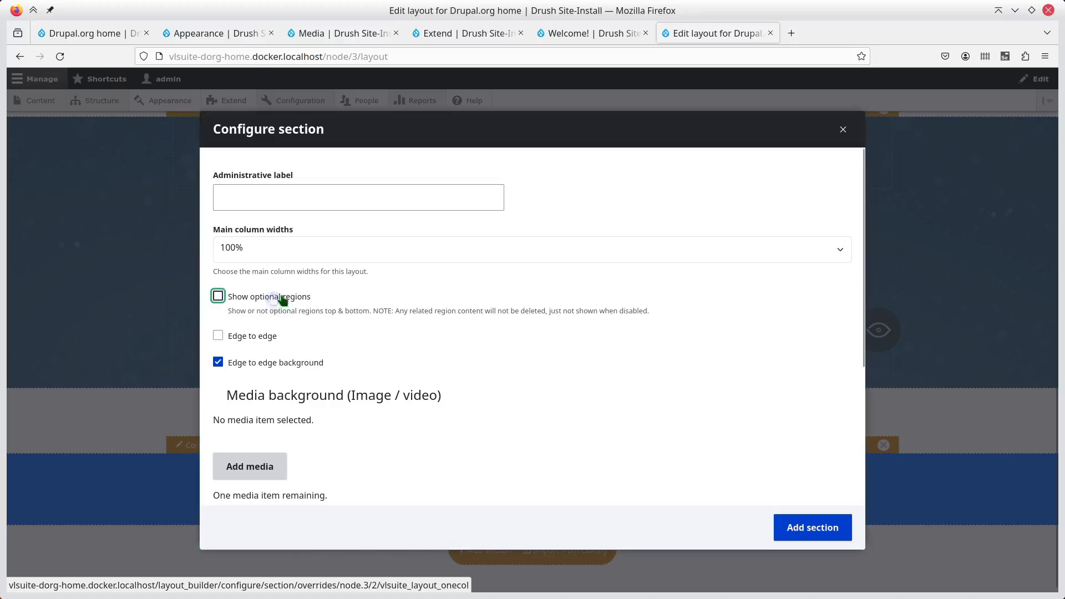
{"action": "left_click", "coordinate": [353, 201]}
{"action": "type", "text": "U"}
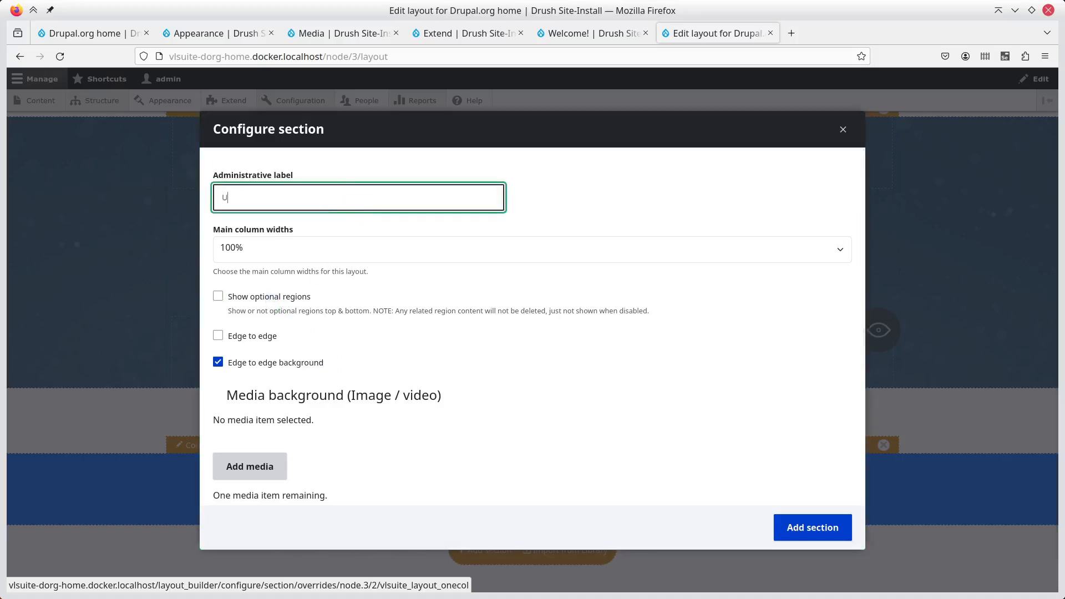
{"action": "key", "text": "BackSpace"}
{"action": "key", "text": "BackSpace"}
{"action": "key", "text": "BackSpace"}
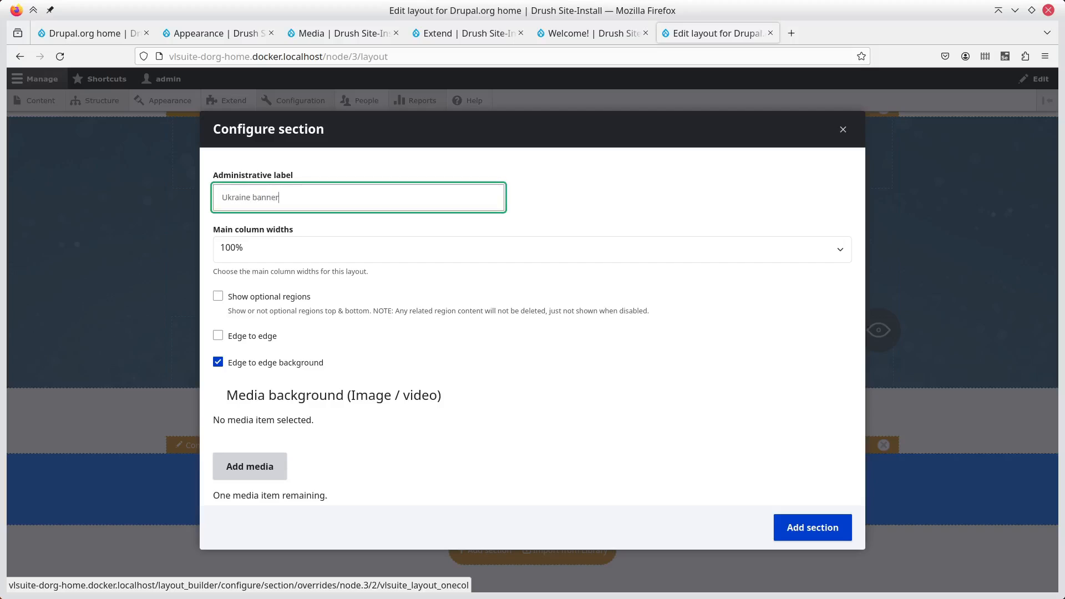
{"action": "left_click", "coordinate": [798, 520]}
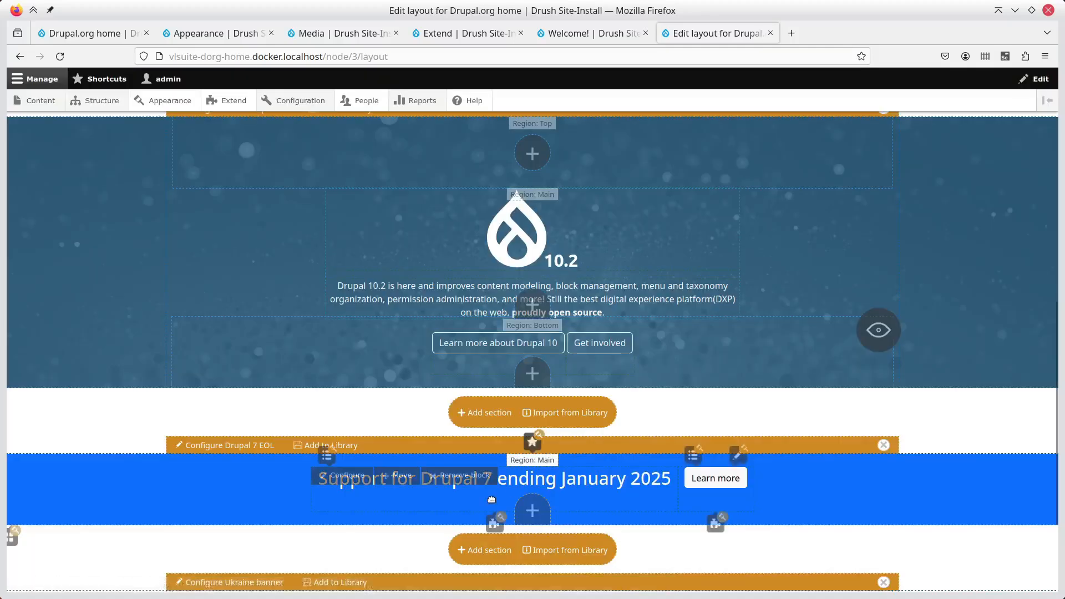
- Add a Text (VLSuite) block to the Ukraine banner section with the heading "We stand with Ukraine. 🇺🇦"
{"action": "scroll", "coordinate": [532, 499], "scroll_direction": "down", "scroll_amount": 3}
{"action": "left_click", "coordinate": [541, 484]}
{"action": "left_click", "coordinate": [687, 514]}
{"action": "left_click", "coordinate": [409, 284]}
{"action": "type", "text": "We stand with Ukraine. 🇺🇦"}
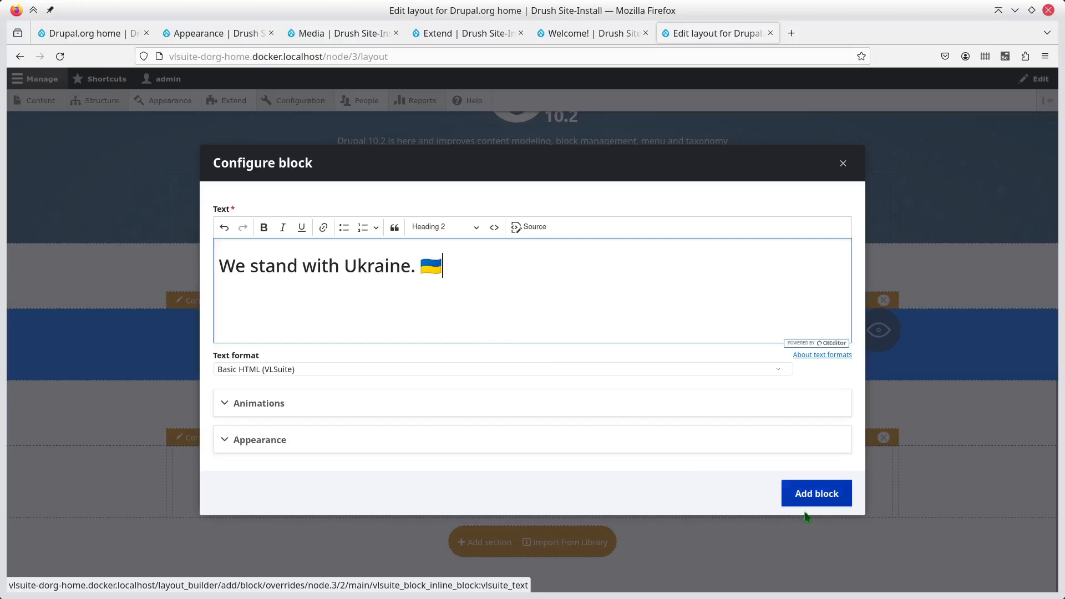
{"action": "left_click", "coordinate": [808, 491]}
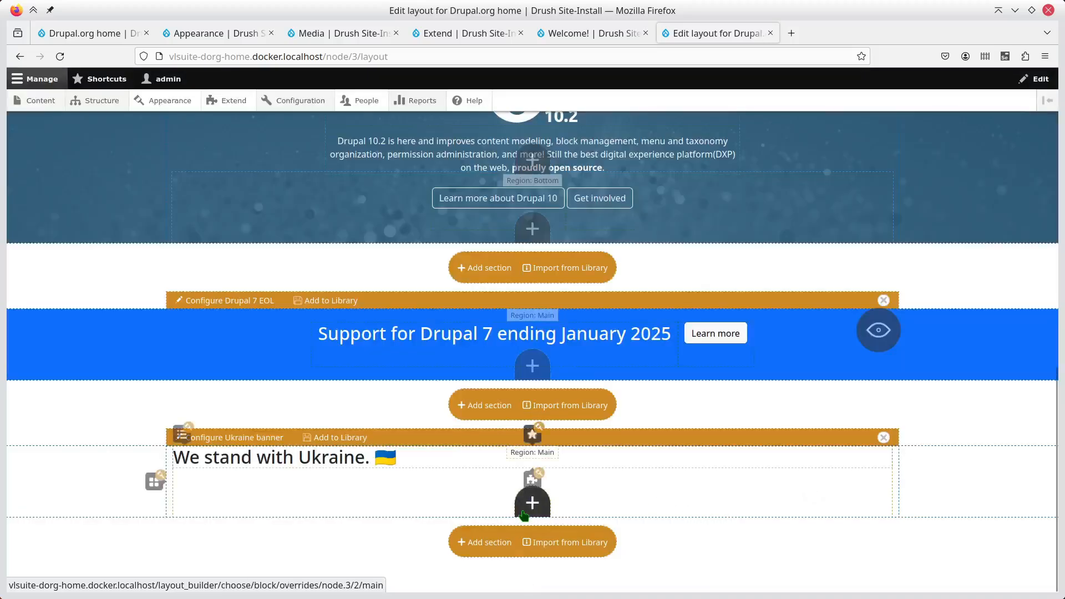
- Start a CTA Link (VLSuite) block in the Ukraine banner's main region and copy the address of drupal.org's "You can help." link
{"action": "left_click", "coordinate": [532, 502]}
{"action": "left_click", "coordinate": [730, 280]}
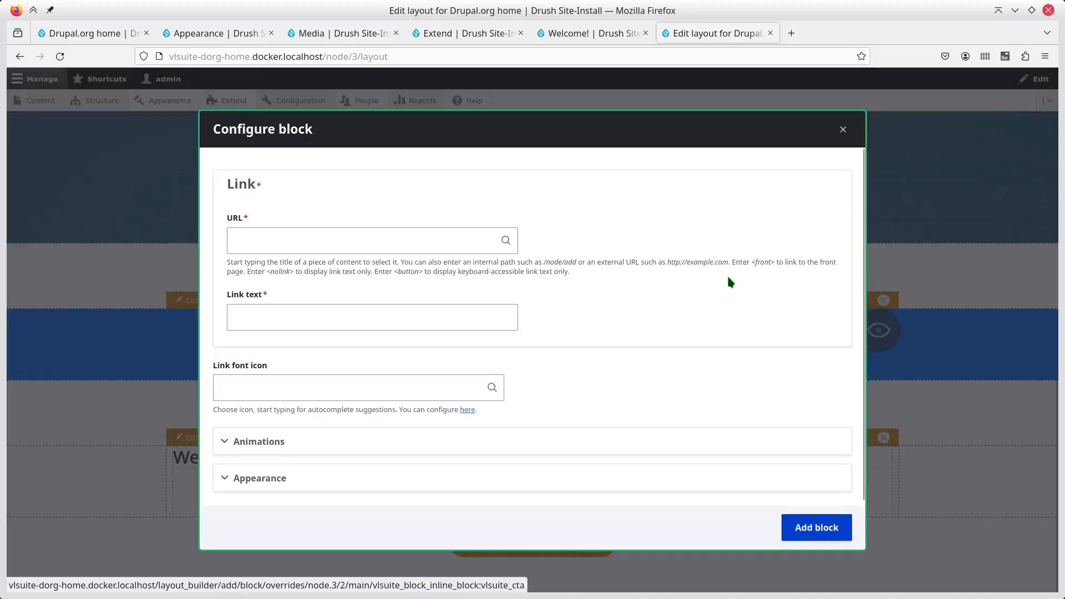
{"action": "key", "text": "alt+Tab"}
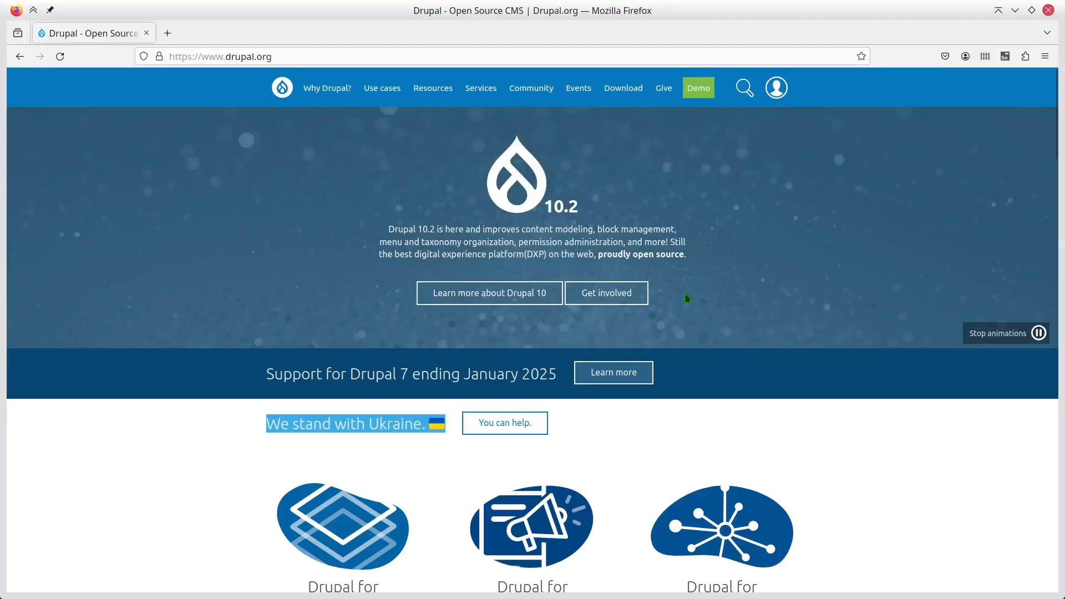
{"action": "right_click", "coordinate": [524, 421]}
{"action": "left_click", "coordinate": [596, 287]}
{"action": "key", "text": "alt+Tab"}
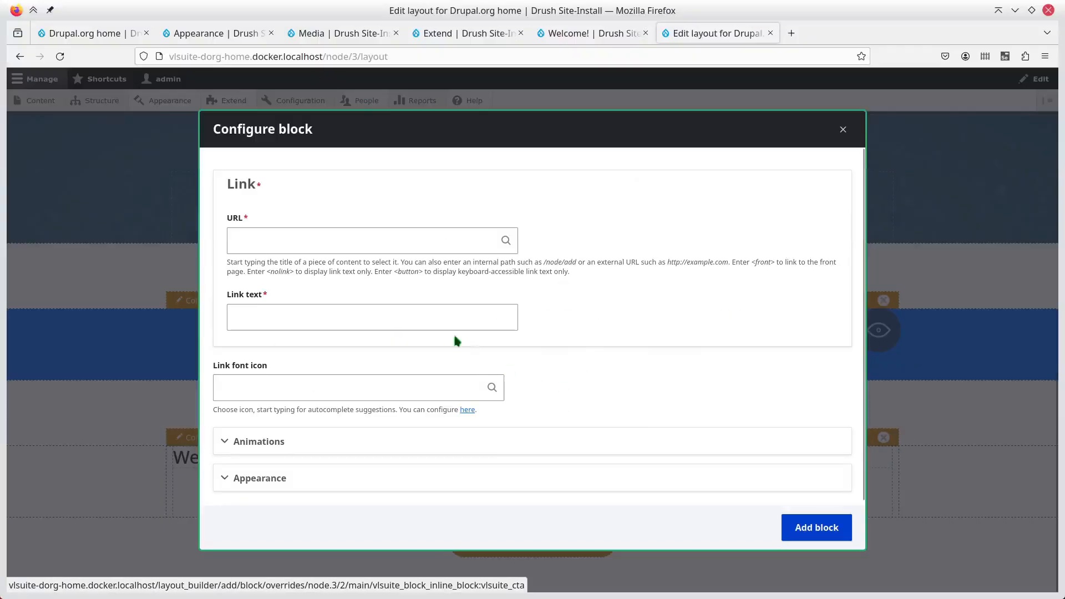
- Add the block with the copied Ukraine support statement URL and link text "You can help", and style it as a solid blue button
{"action": "left_click", "coordinate": [417, 248]}
{"action": "type", "text": "https://www.drupal.org/association/blog/drupal-association-statement-of-support-for-ukraine"}
{"action": "left_click", "coordinate": [390, 320]}
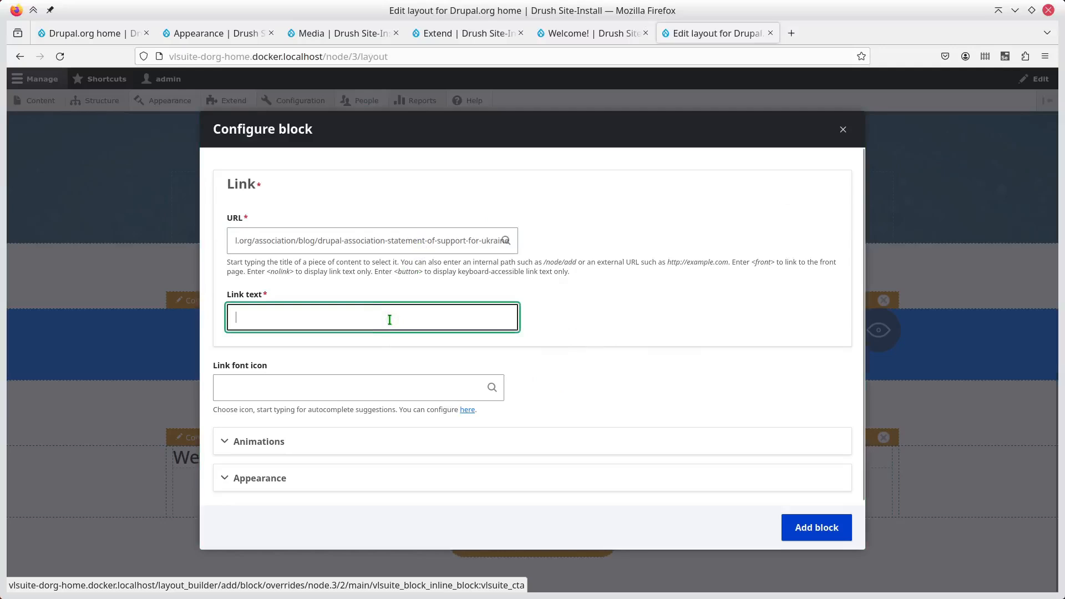
{"action": "type", "text": "You can help"}
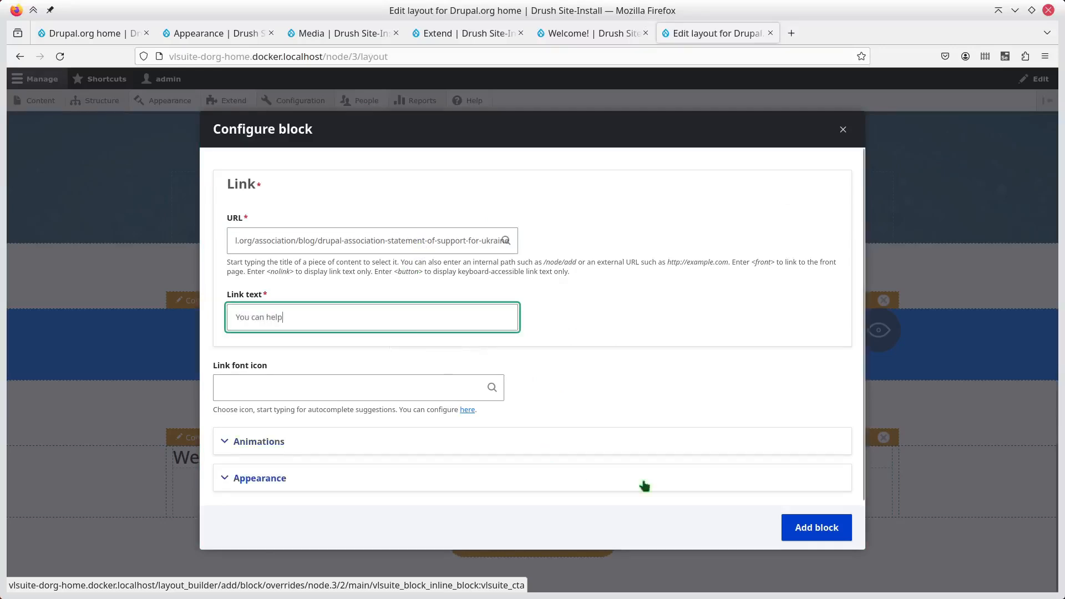
{"action": "left_click", "coordinate": [845, 531]}
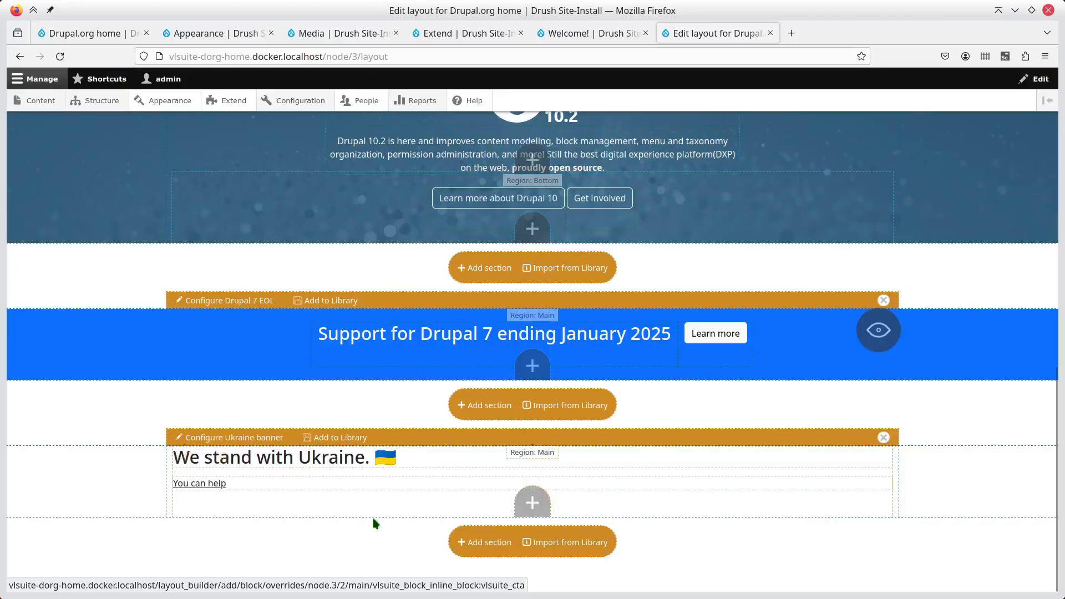
{"action": "mouse_move", "coordinate": [216, 491]}
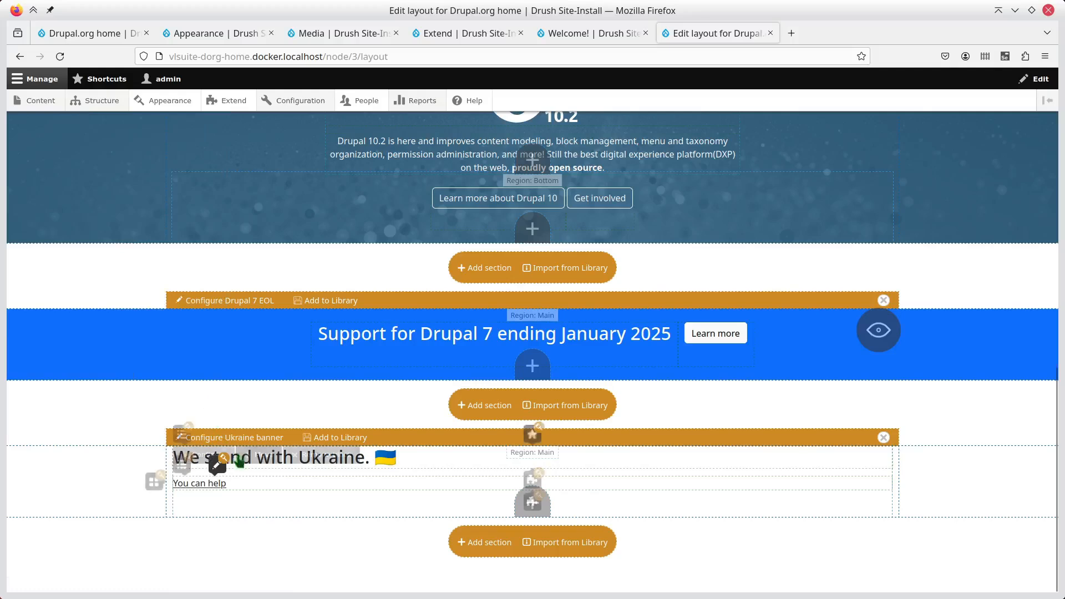
{"action": "left_click", "coordinate": [88, 181]}
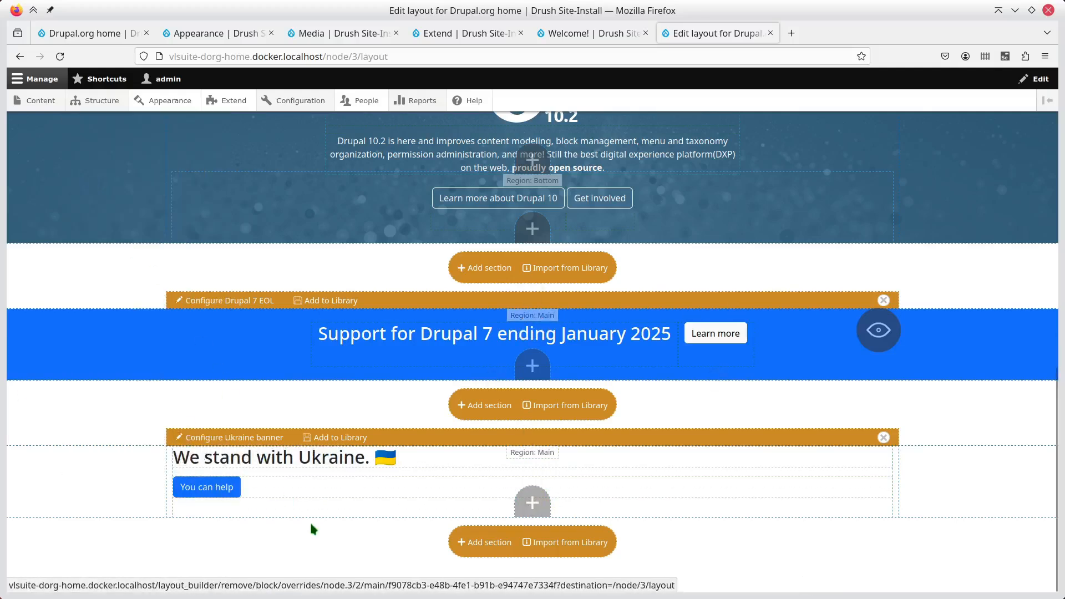
- Set the Ukraine banner main region's Inline option to Auto so the heading and button share one row
{"action": "mouse_move", "coordinate": [328, 503]}
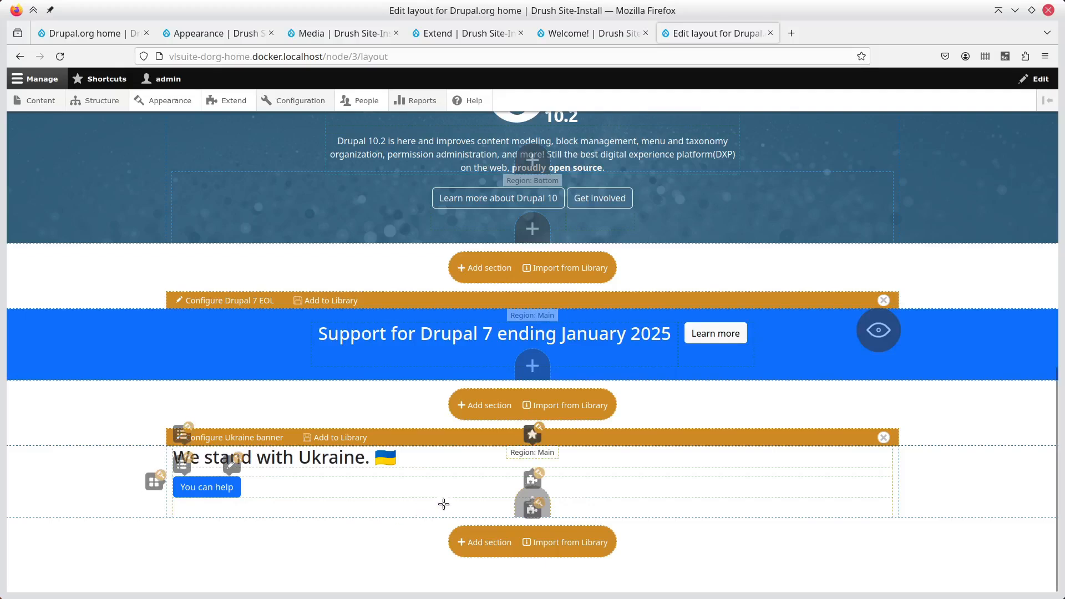
{"action": "left_click", "coordinate": [532, 433]}
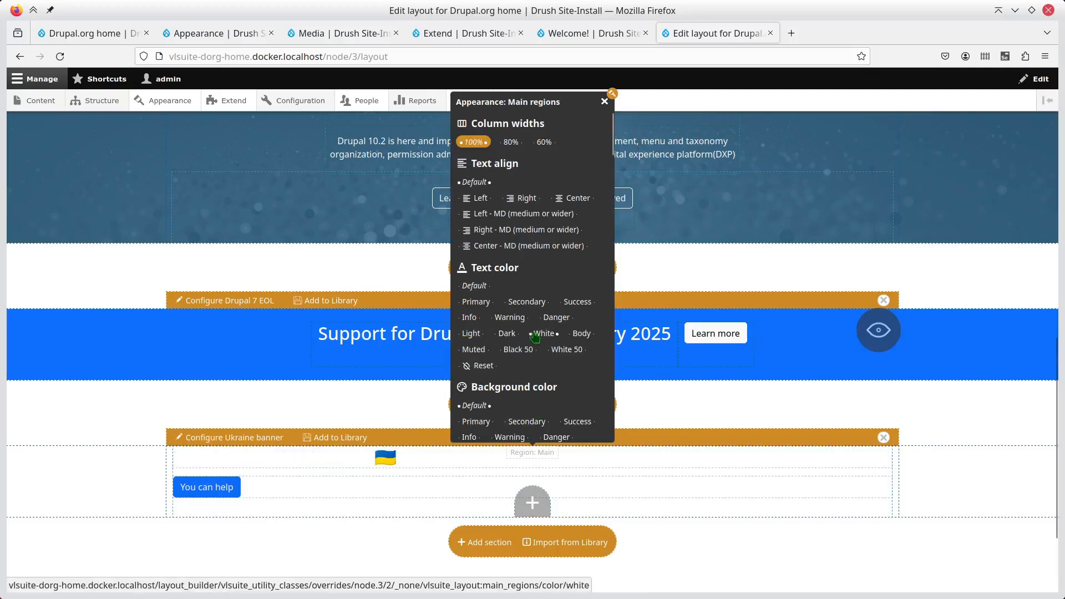
{"action": "scroll", "coordinate": [531, 319], "scroll_direction": "down", "scroll_amount": 10}
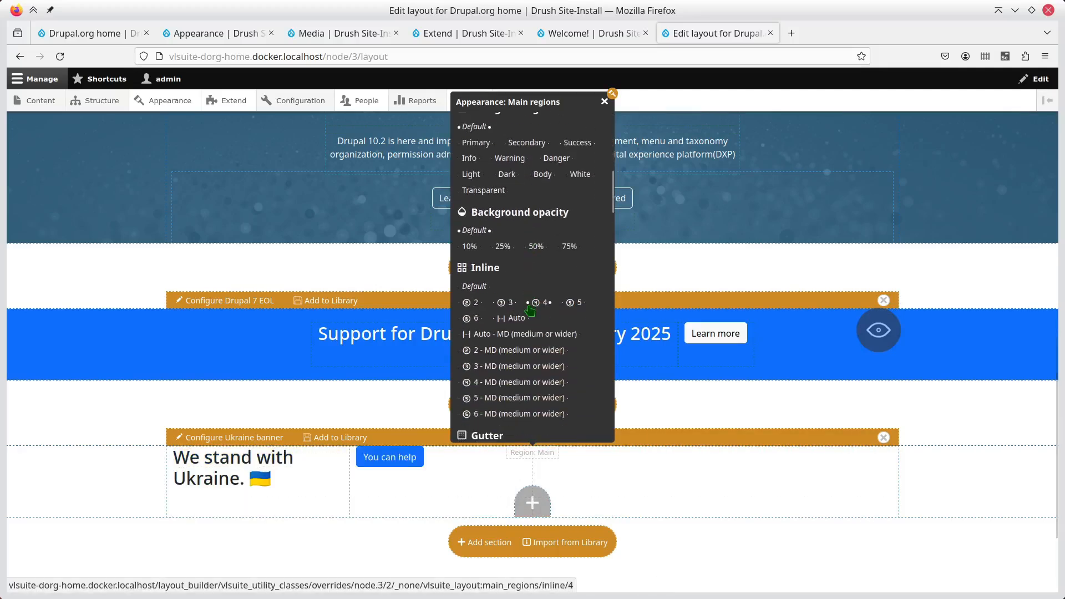
{"action": "scroll", "coordinate": [529, 306], "scroll_direction": "down", "scroll_amount": 5}
{"action": "scroll", "coordinate": [529, 306], "scroll_direction": "up", "scroll_amount": 5}
{"action": "scroll", "coordinate": [528, 309], "scroll_direction": "up", "scroll_amount": 5}
{"action": "scroll", "coordinate": [508, 329], "scroll_direction": "down", "scroll_amount": 2}
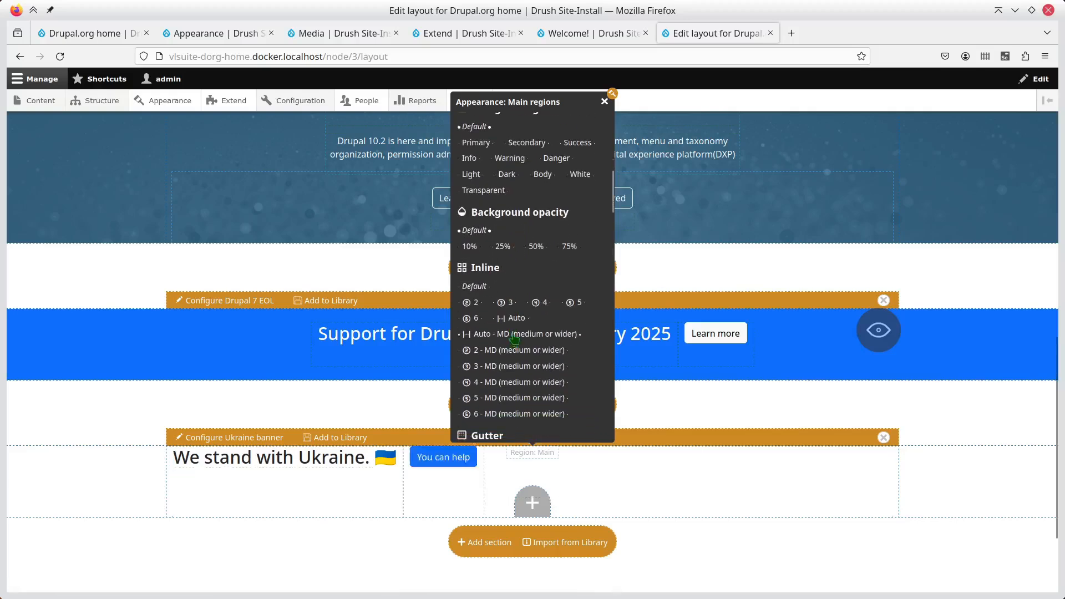
{"action": "left_click", "coordinate": [510, 323]}
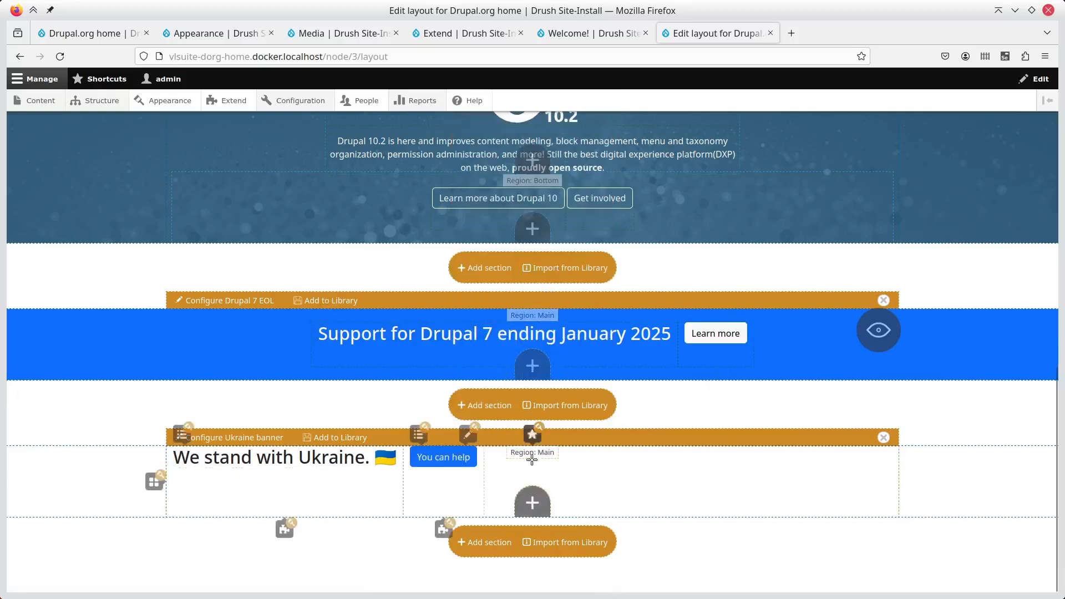
- Set the horizontal item alignment of the Ukraine banner's main region to Center
{"action": "left_click", "coordinate": [535, 436]}
{"action": "scroll", "coordinate": [531, 332], "scroll_direction": "down", "scroll_amount": 20}
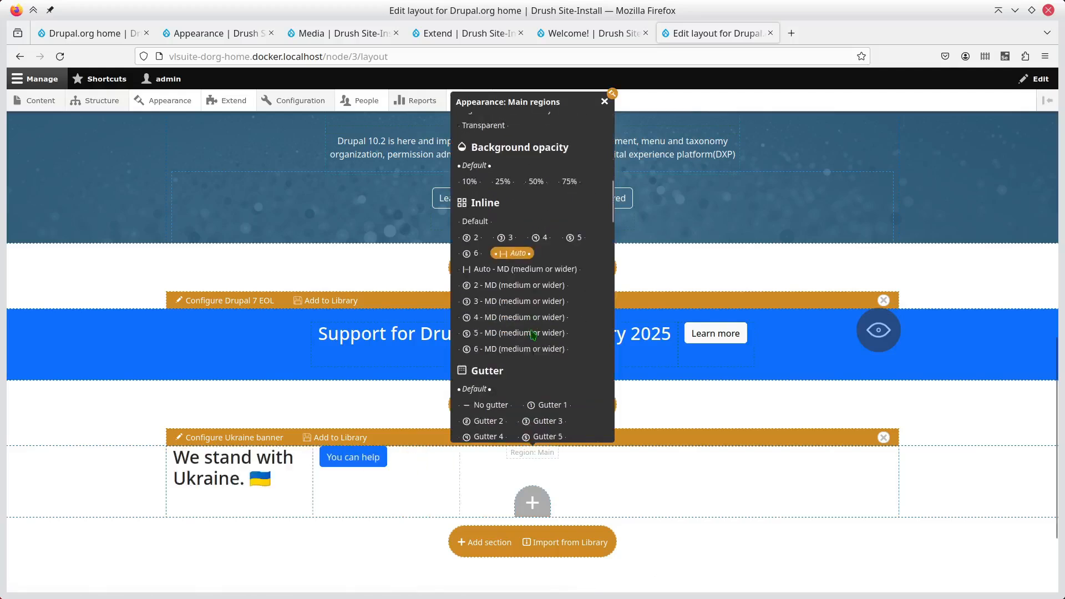
{"action": "scroll", "coordinate": [531, 332], "scroll_direction": "down", "scroll_amount": 6}
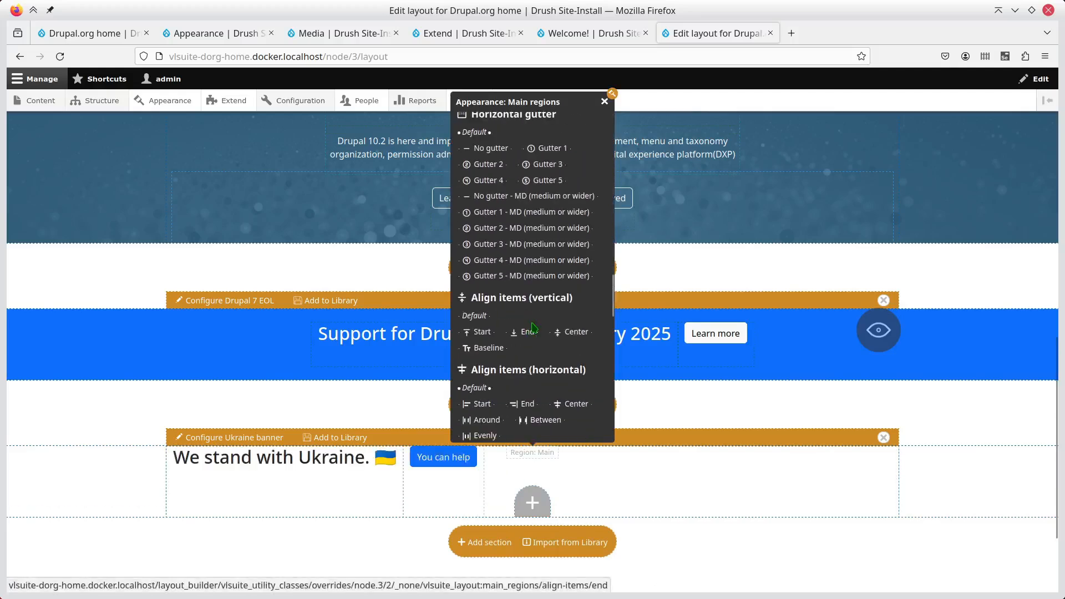
{"action": "scroll", "coordinate": [532, 330], "scroll_direction": "up", "scroll_amount": 4}
{"action": "scroll", "coordinate": [531, 327], "scroll_direction": "down", "scroll_amount": 6}
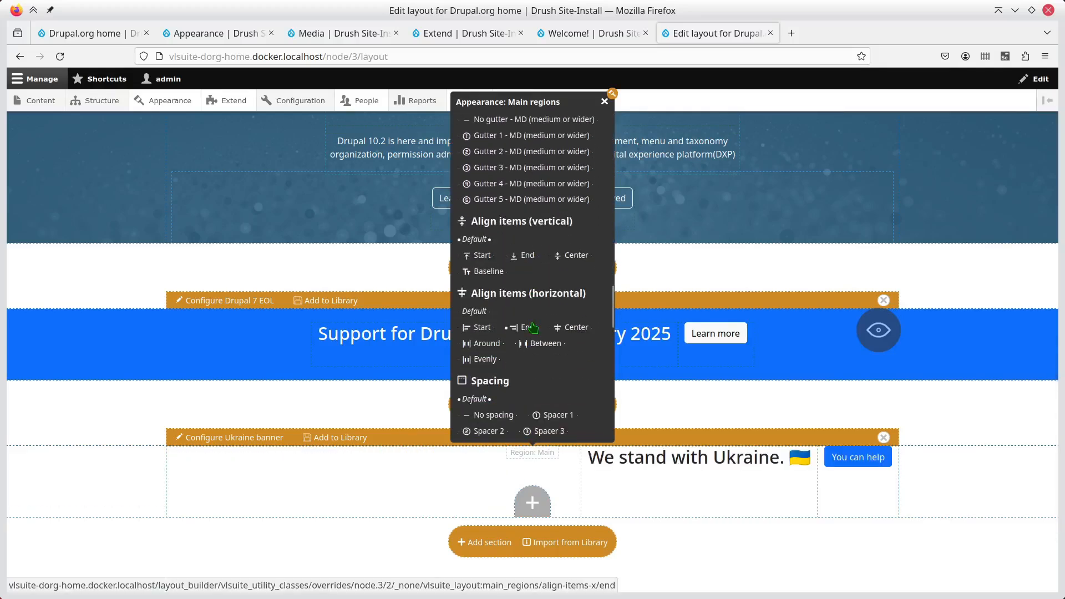
{"action": "left_click", "coordinate": [573, 327]}
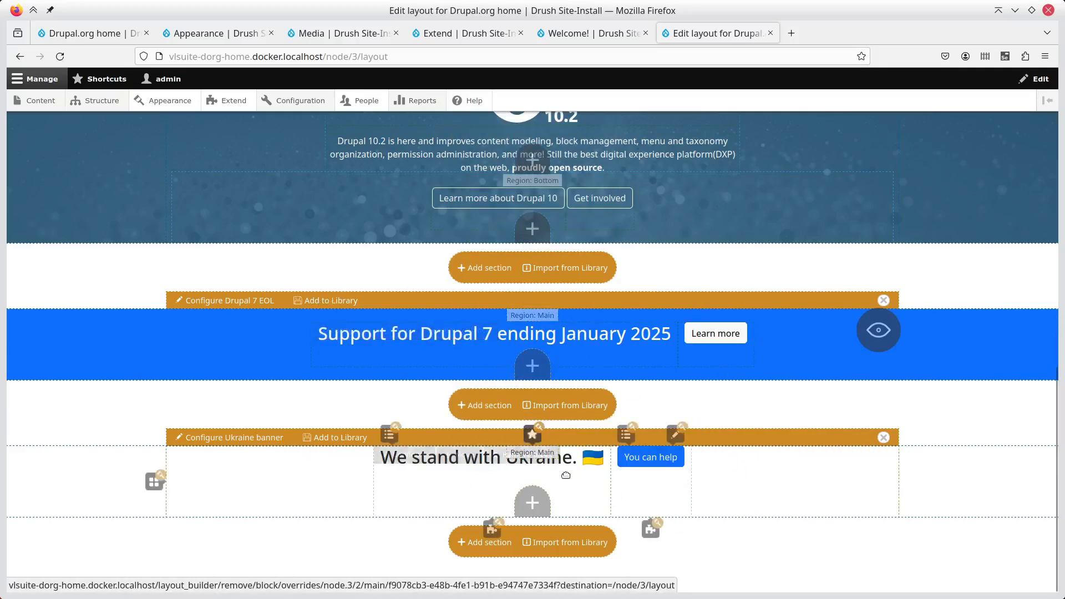
- Set the Ukraine banner main region's vertical spacing to Spacer 4 and check it in the live preview
{"action": "left_click", "coordinate": [532, 436]}
{"action": "scroll", "coordinate": [497, 351], "scroll_direction": "down", "scroll_amount": 15}
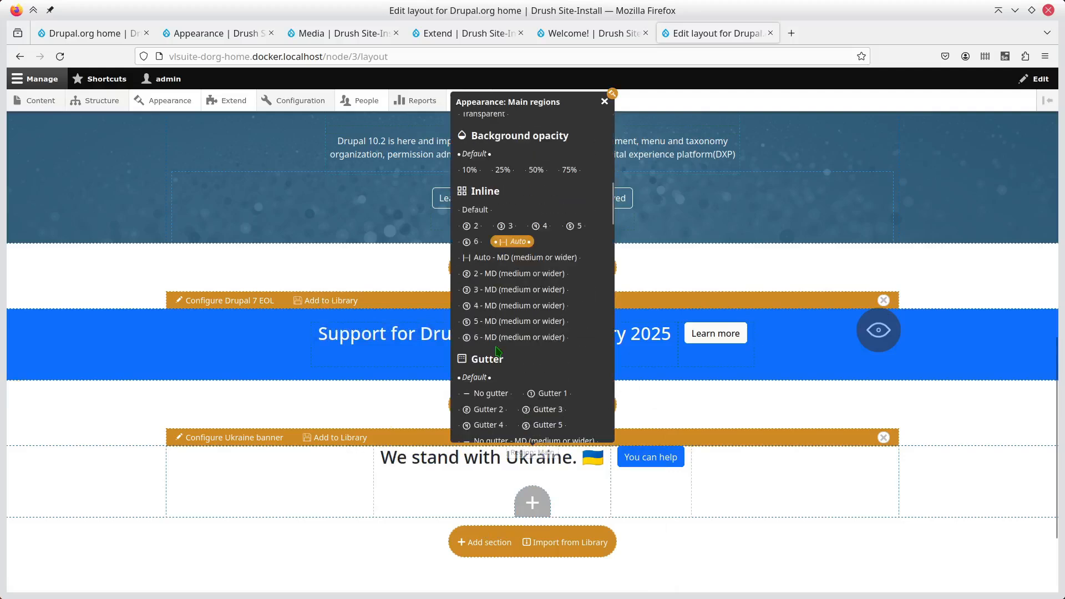
{"action": "scroll", "coordinate": [497, 350], "scroll_direction": "down", "scroll_amount": 12}
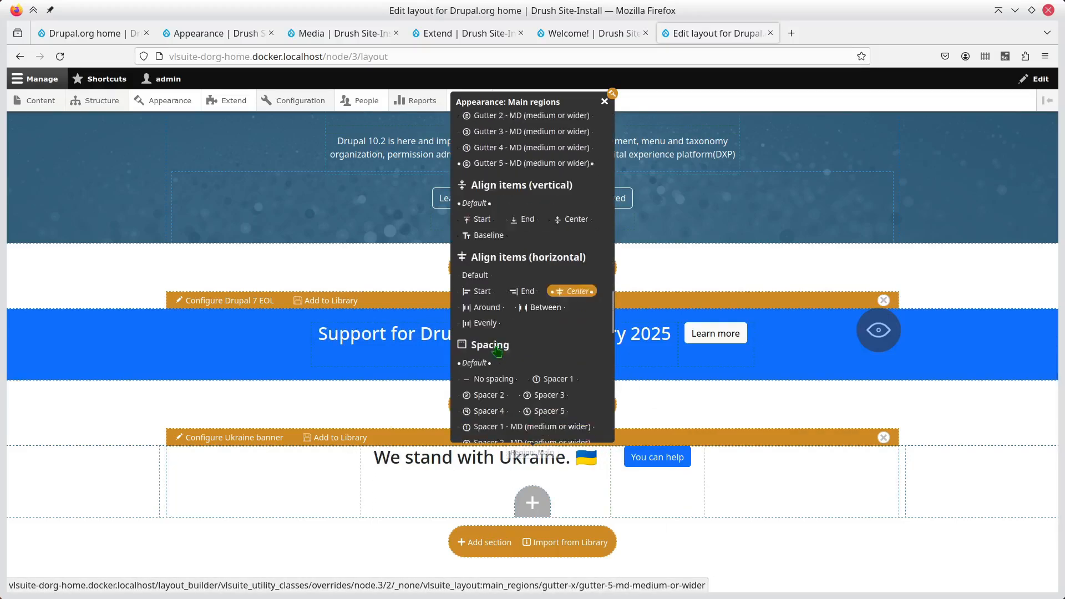
{"action": "scroll", "coordinate": [499, 344], "scroll_direction": "down", "scroll_amount": 5}
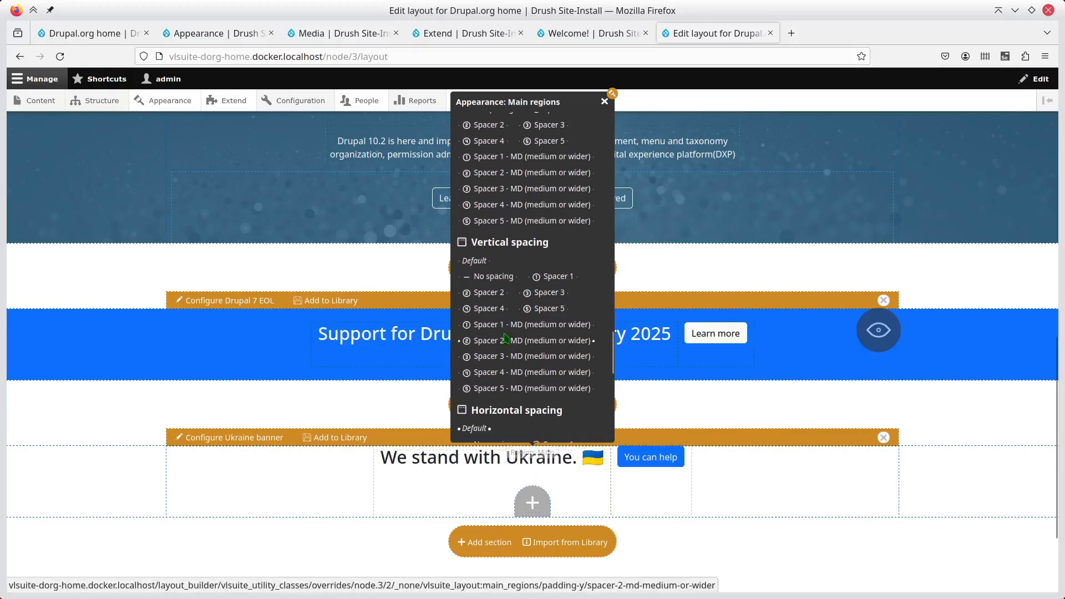
{"action": "left_click", "coordinate": [489, 309]}
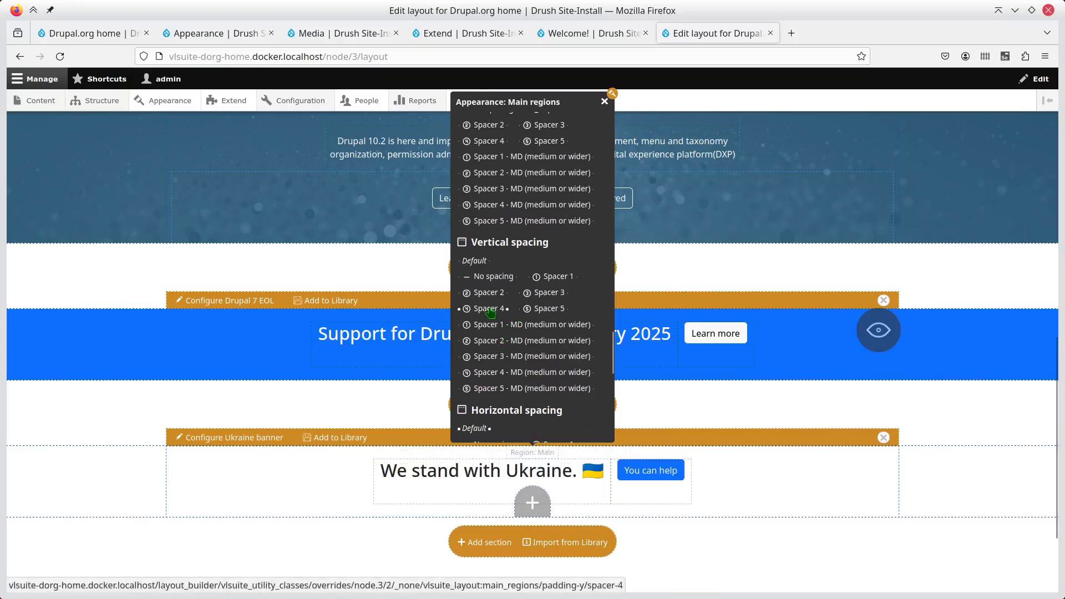
{"action": "left_click", "coordinate": [869, 339]}
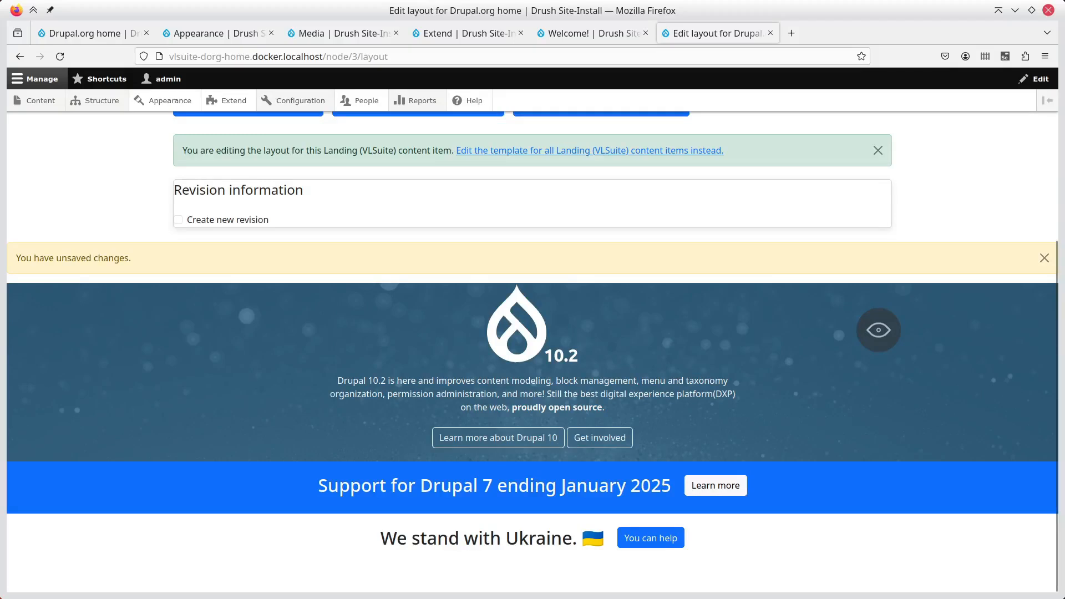
- Review the next part of the drupal.org page and add a three-column section labelled "Druapl for CTAs" below the Ukraine banner
{"action": "key", "text": "alt+Tab"}
{"action": "scroll", "coordinate": [547, 464], "scroll_direction": "down", "scroll_amount": 4}
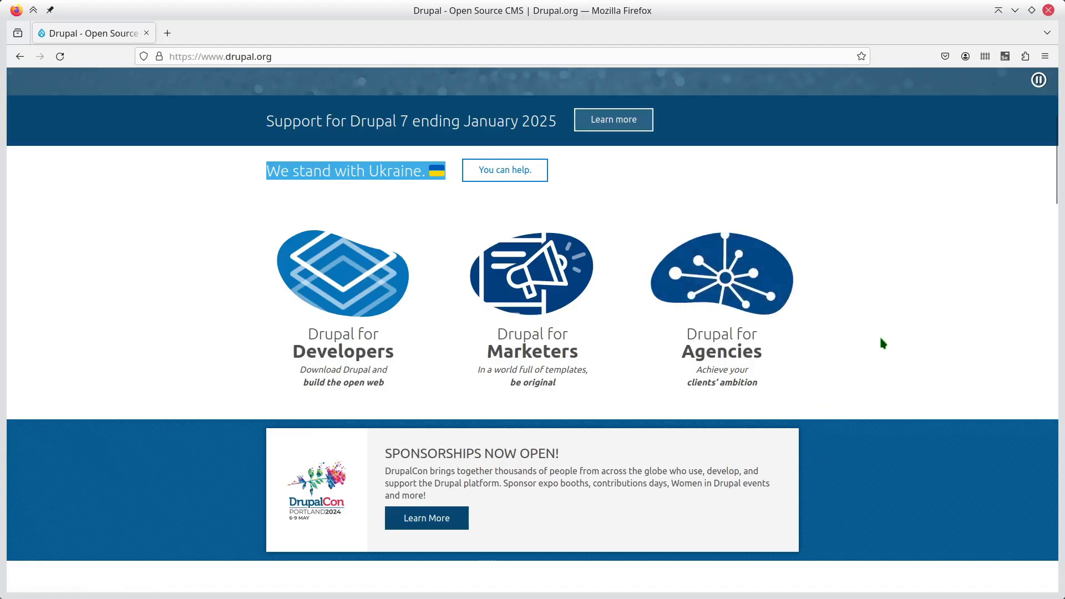
{"action": "key", "text": "alt+Tab"}
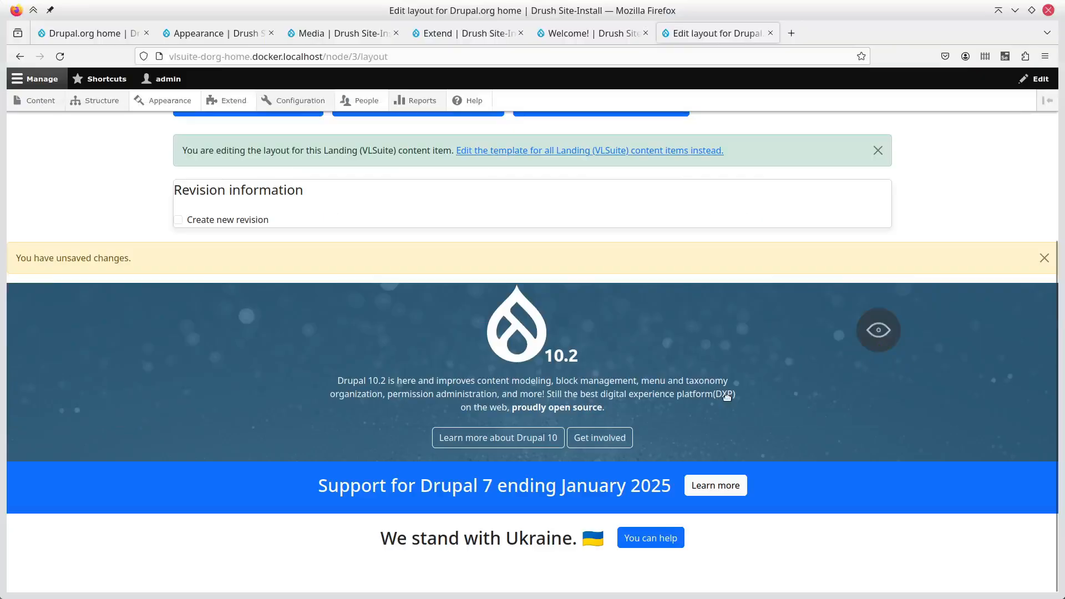
{"action": "left_click", "coordinate": [898, 331]}
{"action": "scroll", "coordinate": [524, 433], "scroll_direction": "down", "scroll_amount": 5}
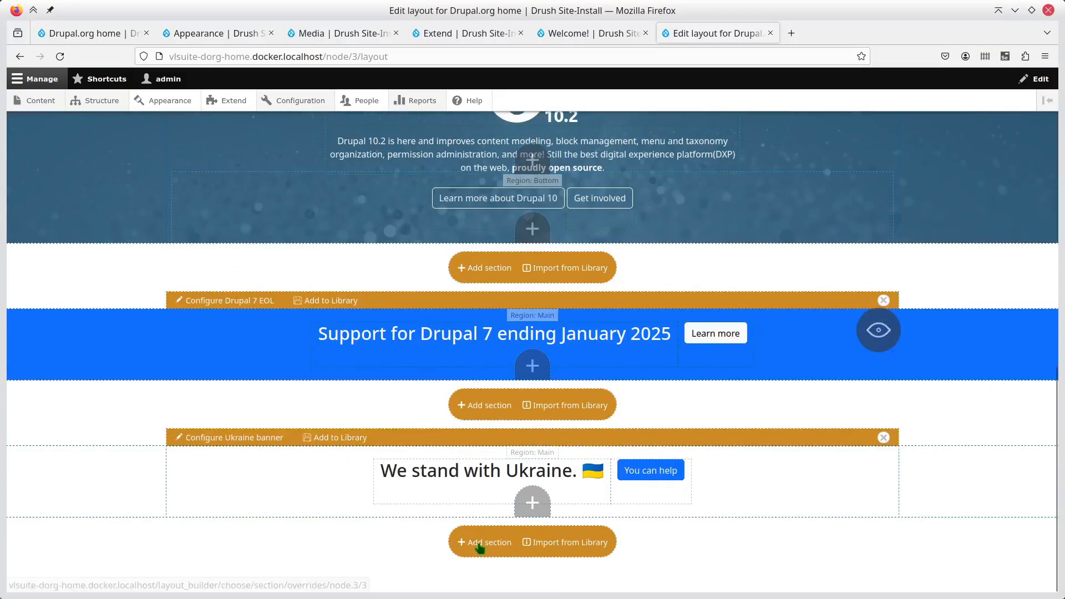
{"action": "left_click", "coordinate": [480, 545]}
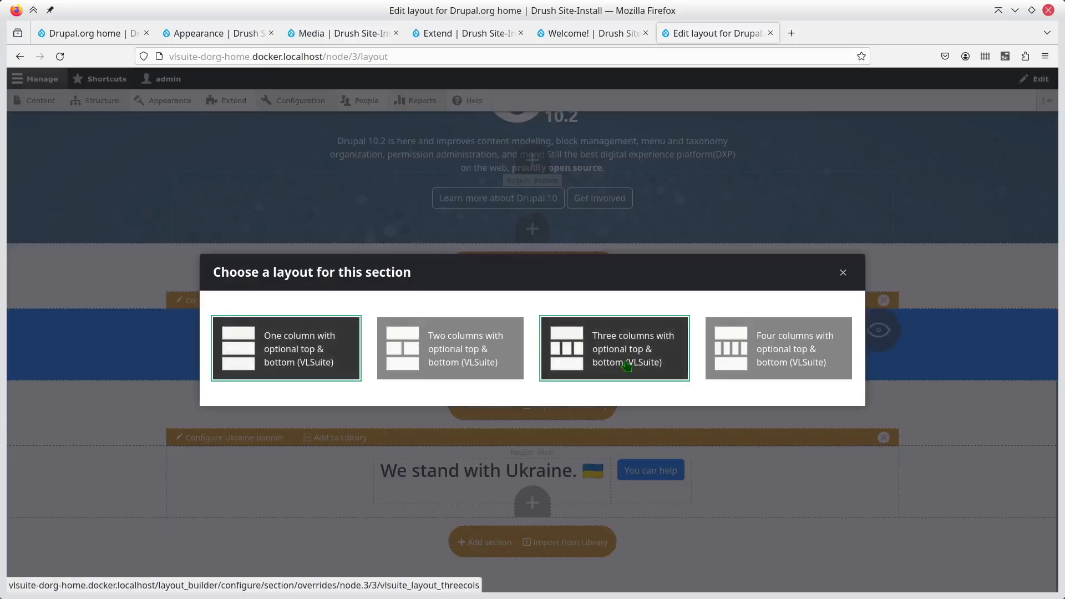
{"action": "left_click", "coordinate": [627, 365]}
{"action": "left_click", "coordinate": [313, 200]}
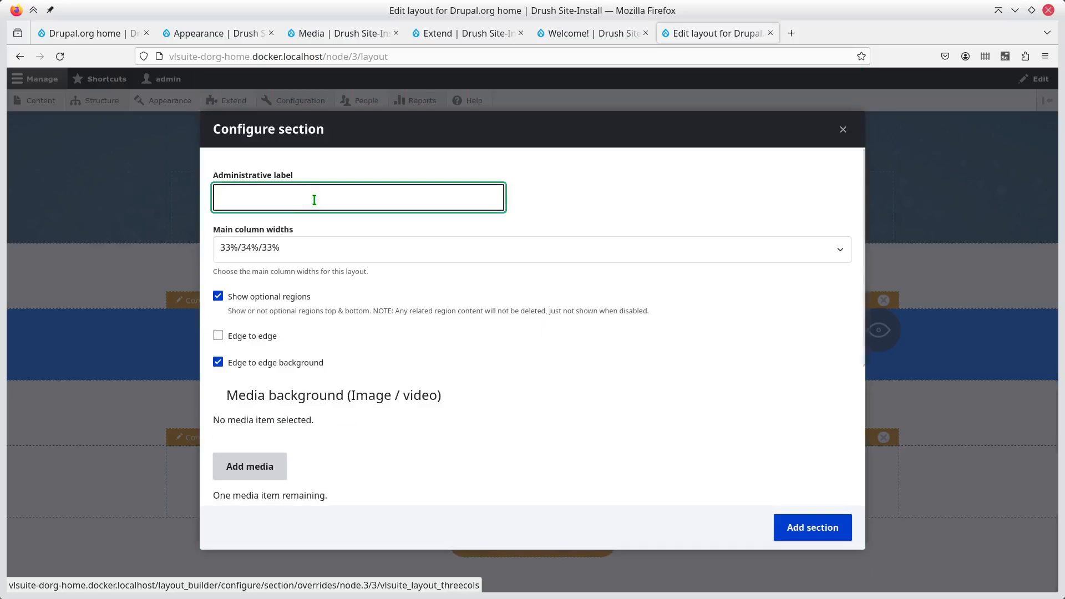
{"action": "type", "text": "Druapl for CTAs"}
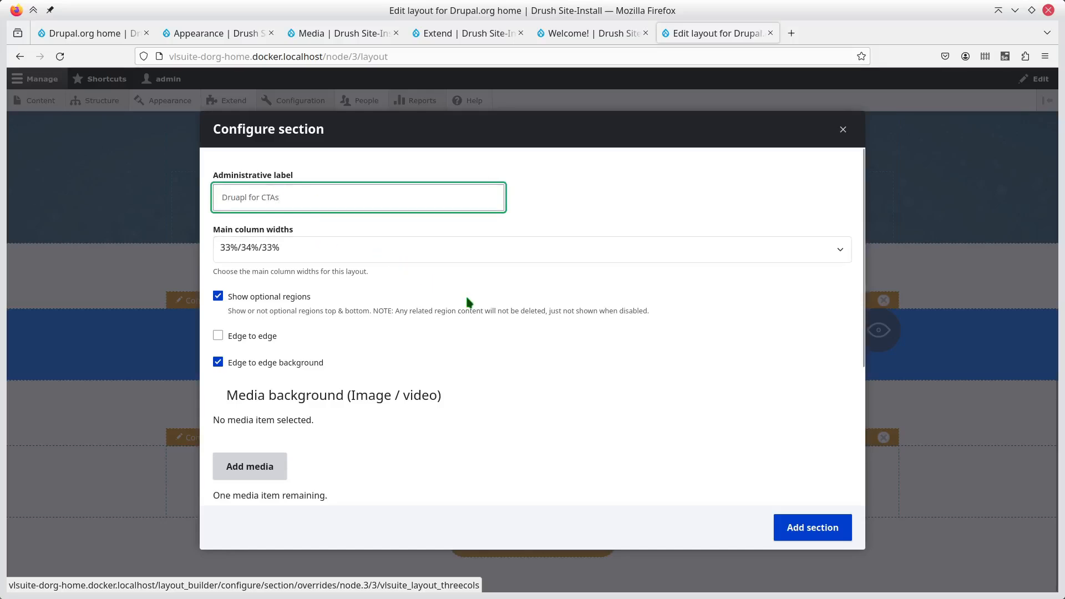
{"action": "left_click", "coordinate": [786, 526]}
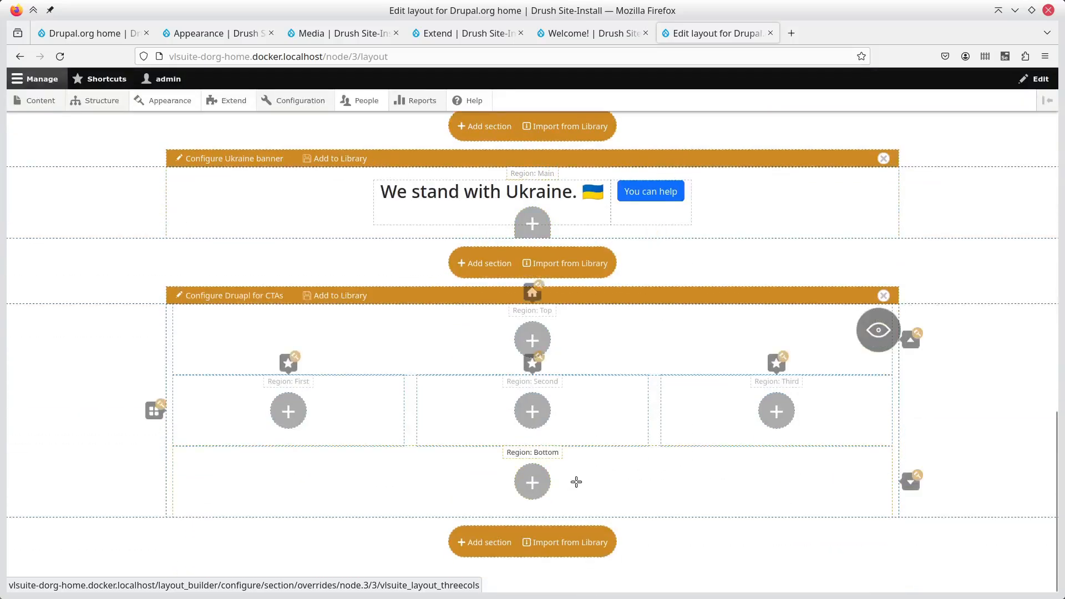
- Add an Image (VLSuite) block with the "Drupal for devs icon" media to the first region of the three-column section
{"action": "left_click", "coordinate": [288, 410]}
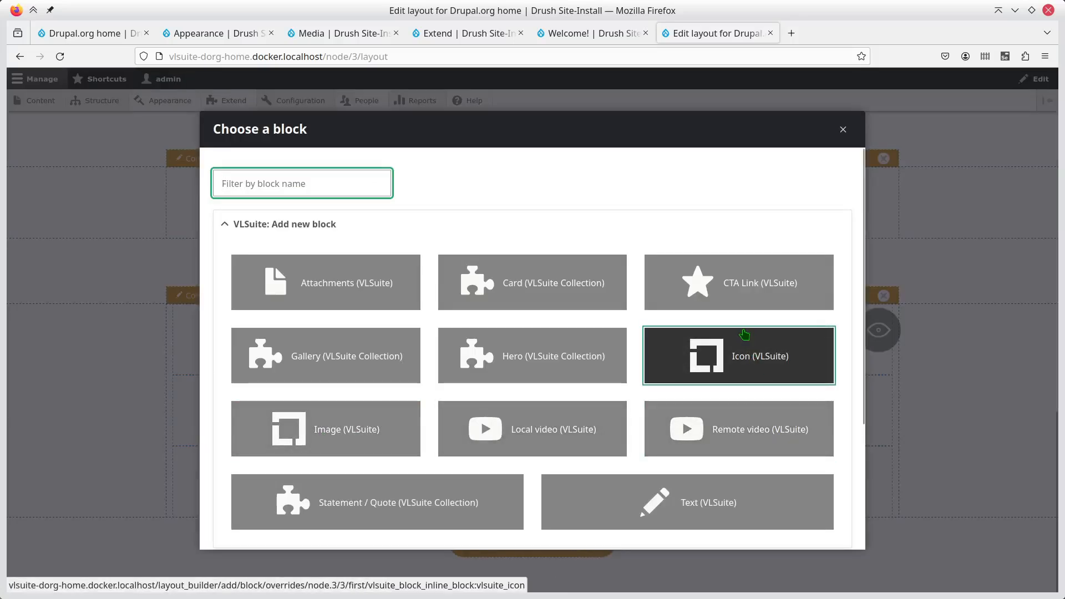
{"action": "left_click", "coordinate": [362, 438]}
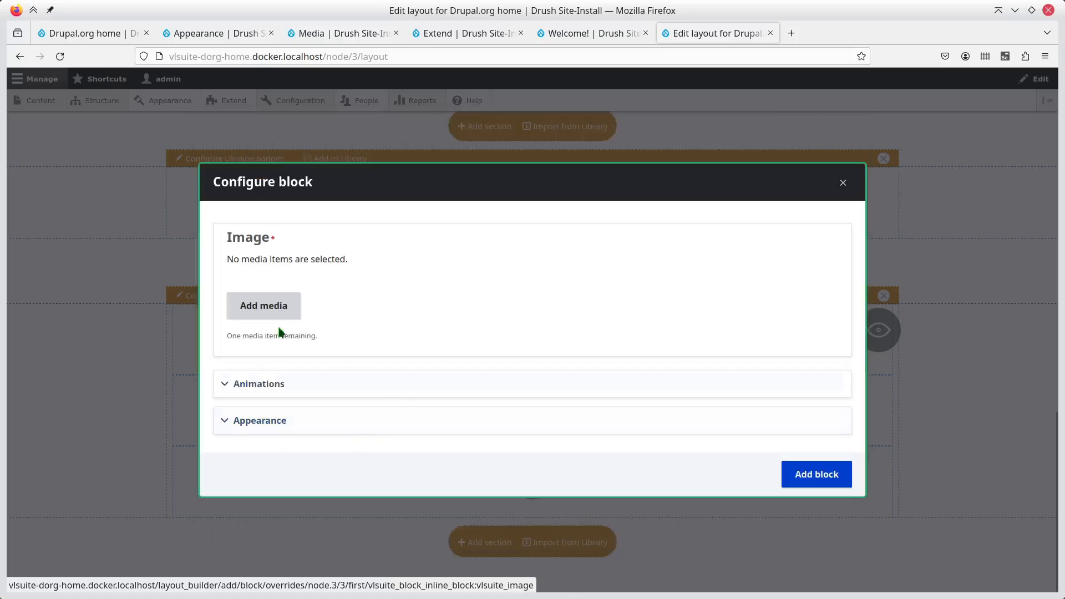
{"action": "left_click", "coordinate": [273, 307]}
{"action": "scroll", "coordinate": [720, 327], "scroll_direction": "down", "scroll_amount": 3}
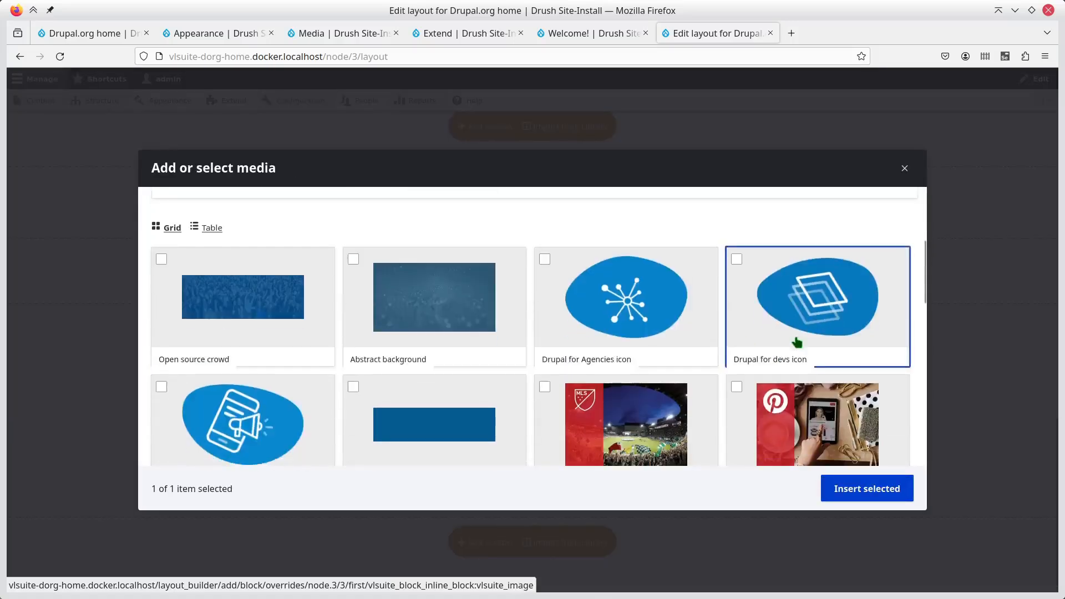
{"action": "left_click", "coordinate": [809, 313]}
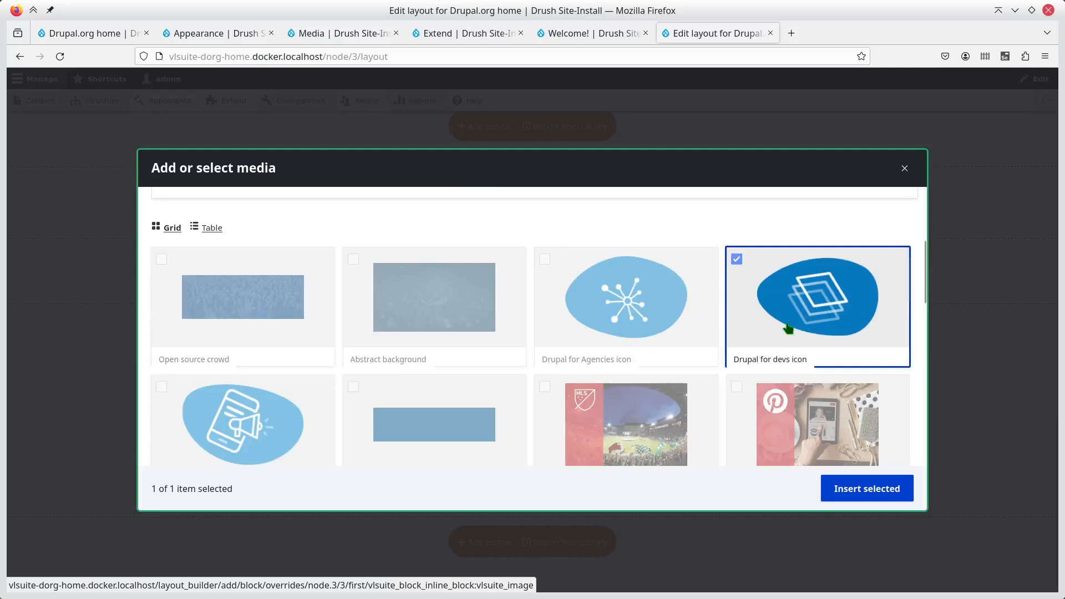
{"action": "left_click", "coordinate": [861, 494]}
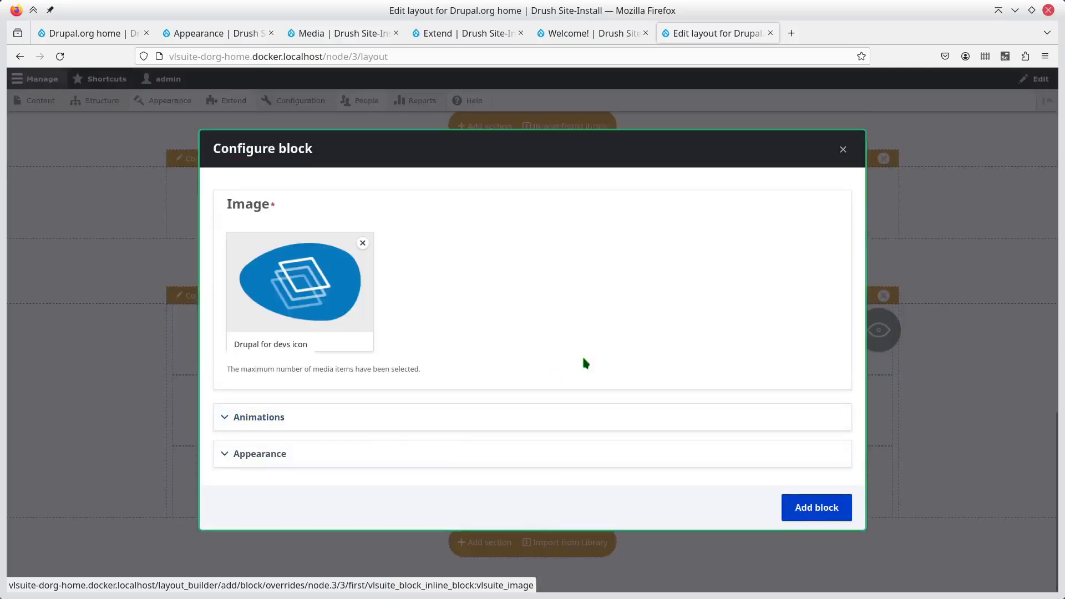
{"action": "left_click", "coordinate": [815, 508]}
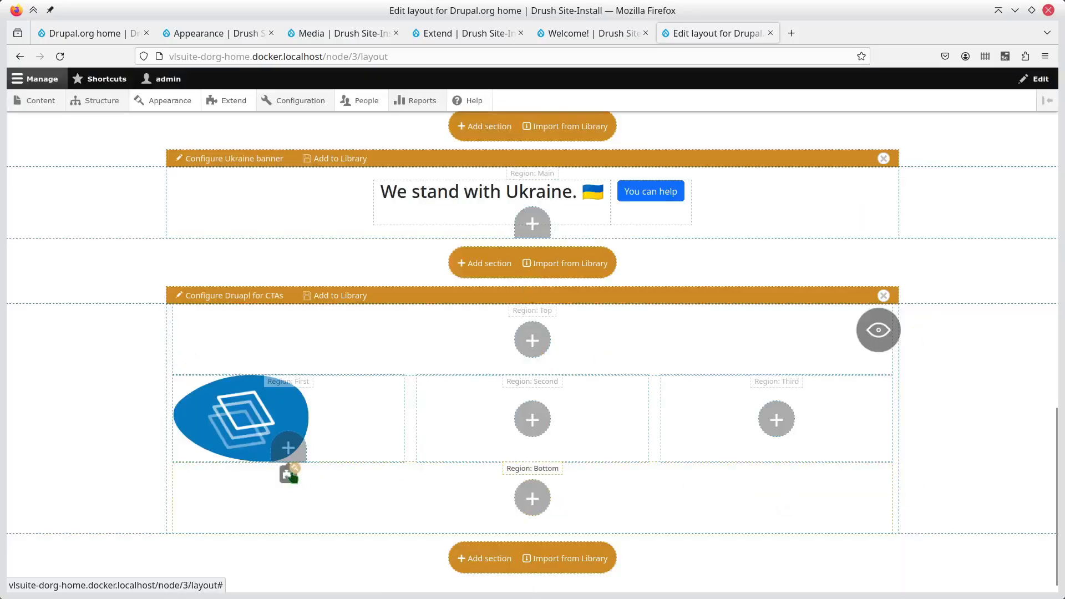
- Start a Text (VLSuite) block in the first region of the three-column section with the opening line "Drupal for Developers"
{"action": "left_click", "coordinate": [298, 449]}
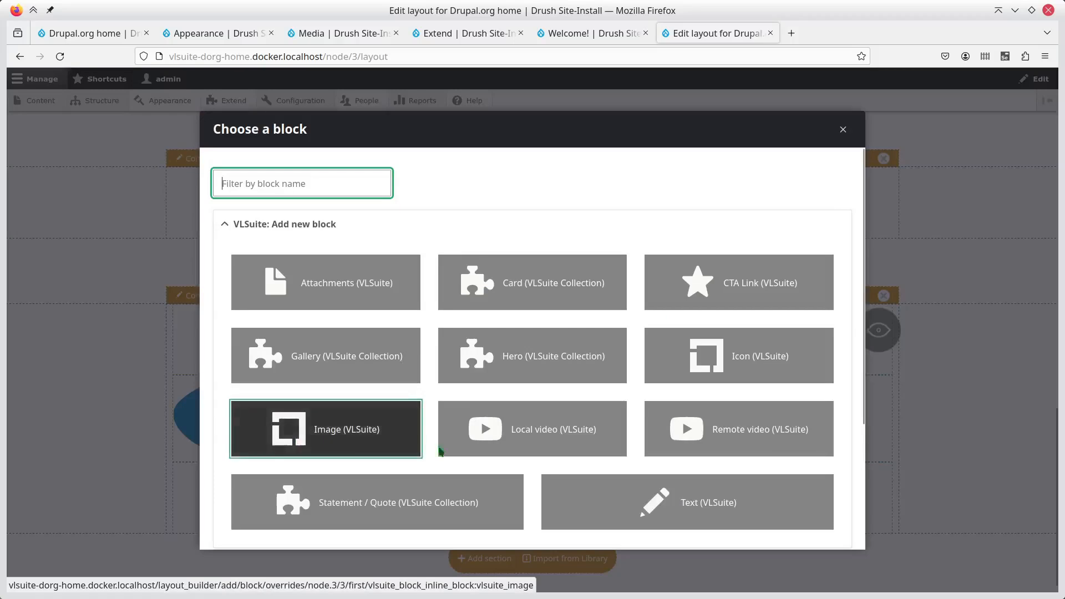
{"action": "left_click", "coordinate": [679, 506]}
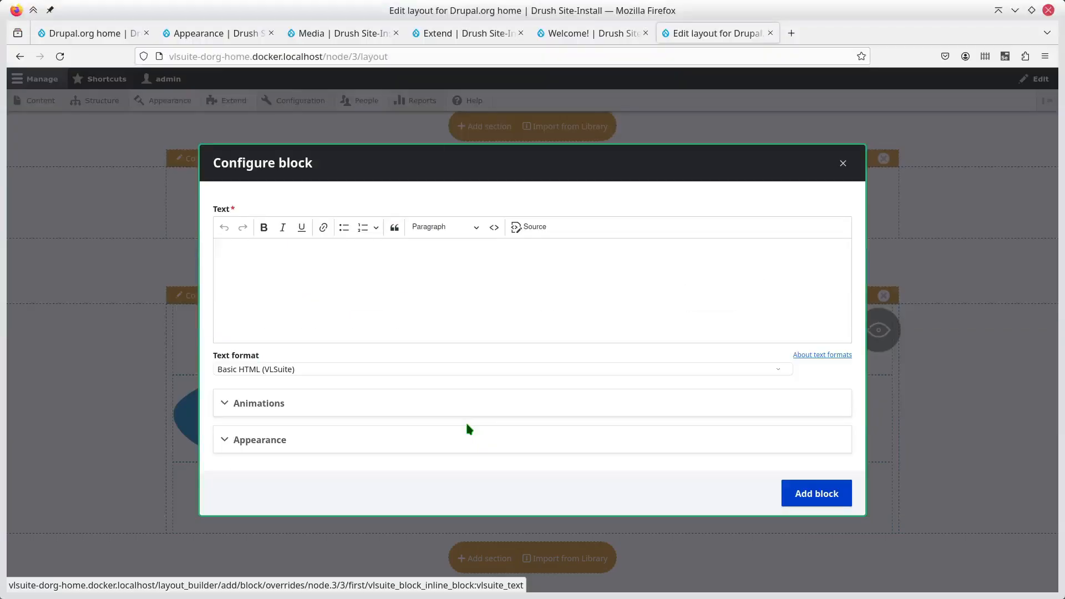
{"action": "left_click", "coordinate": [340, 300]}
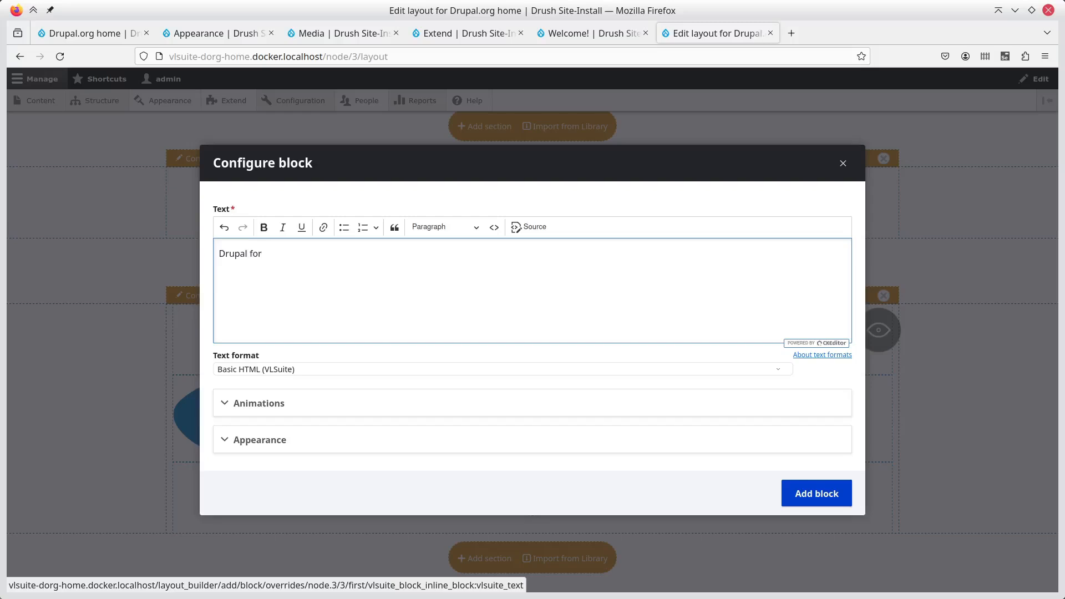
{"action": "type", "text": "Drupal for Developer"}
- Write "Download Drupal and build de open web" as the second line, without a blank line between, and add the block
{"action": "type", "text": "load Drupal and bui"}
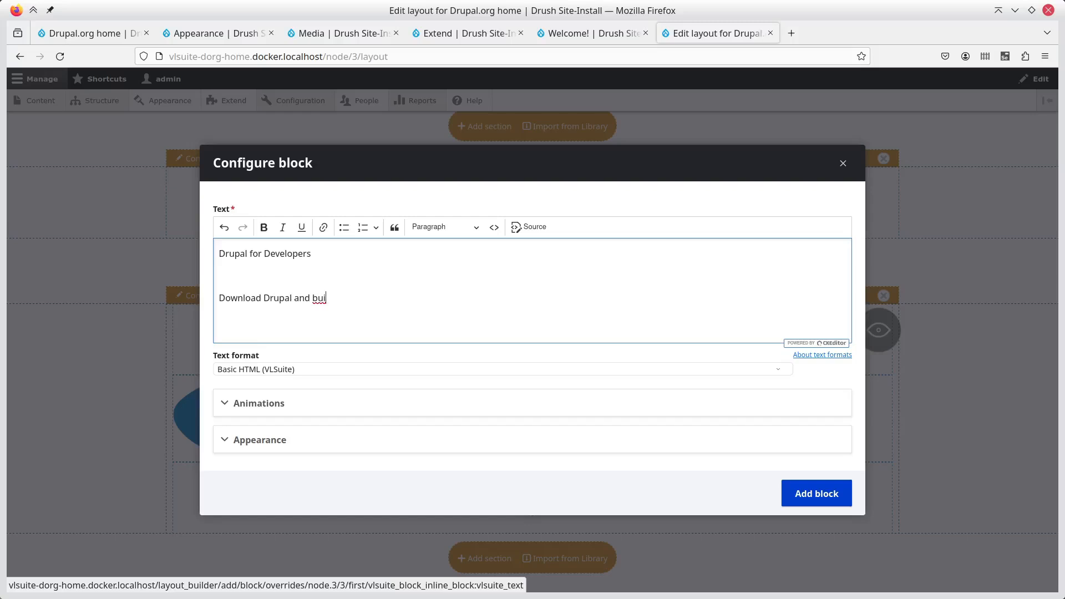
{"action": "type", "text": "OPen"}
{"action": "key", "text": "alt+Tab"}
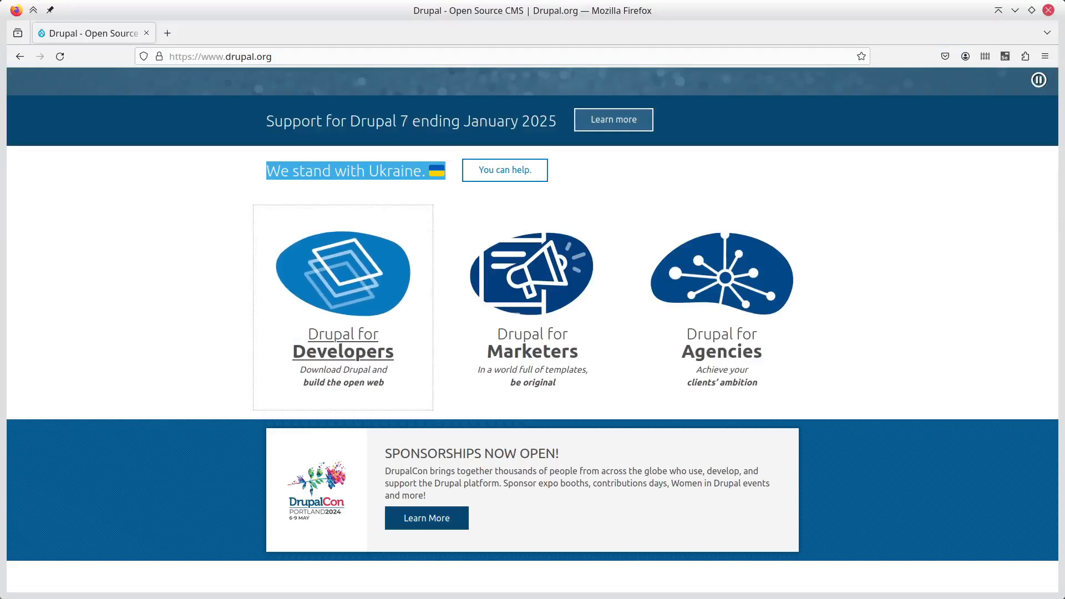
{"action": "key", "text": "alt+Tab"}
{"action": "key", "text": "Delete"}
{"action": "key", "text": "Delete"}
{"action": "type", "text": "op"}
{"action": "key", "text": "End"}
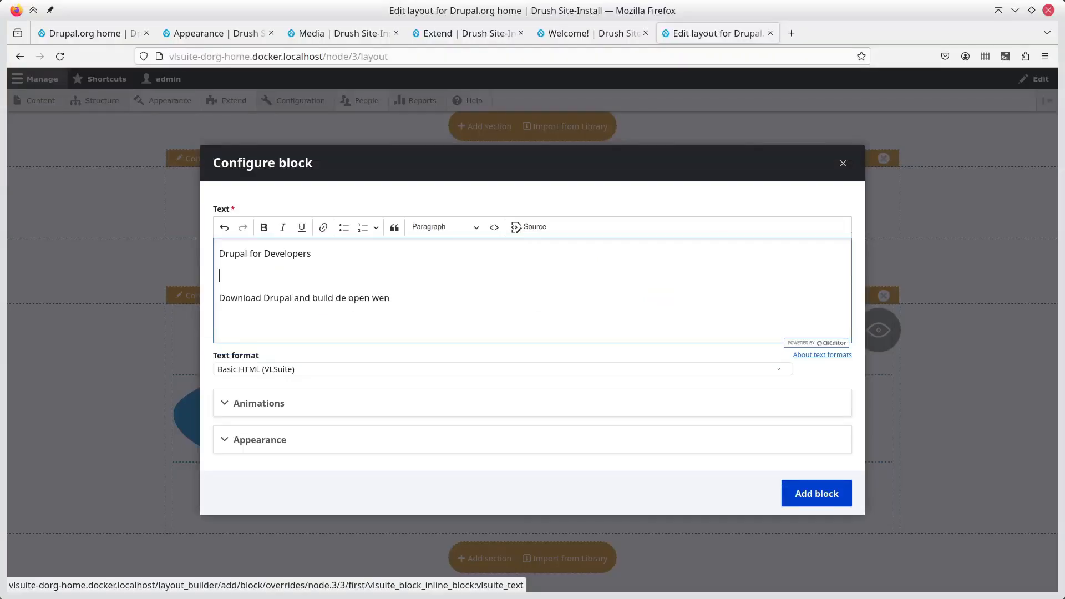
{"action": "key", "text": "Delete"}
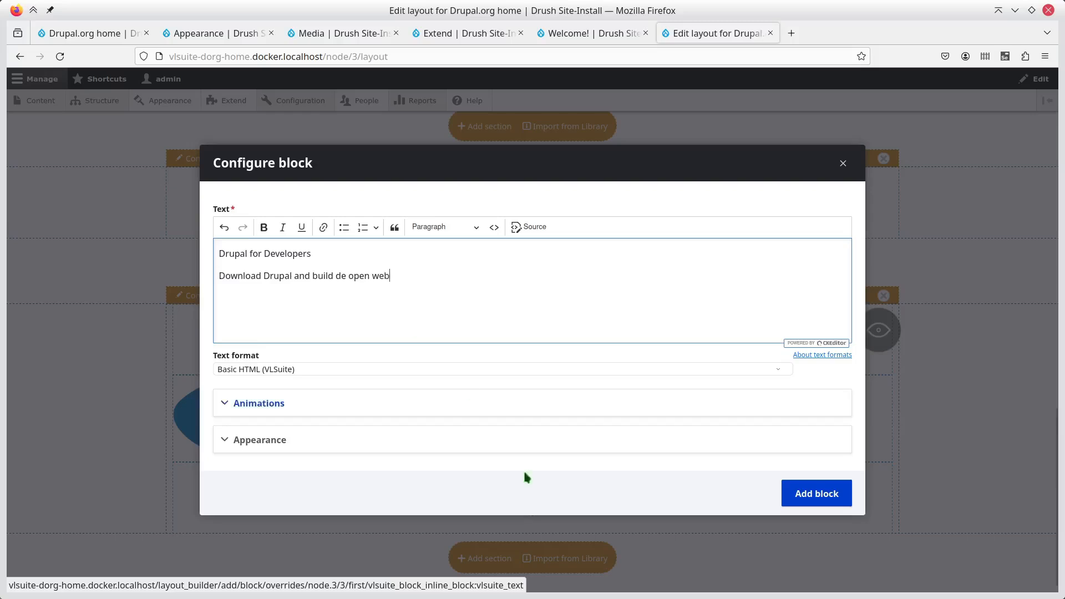
{"action": "left_click", "coordinate": [815, 493]}
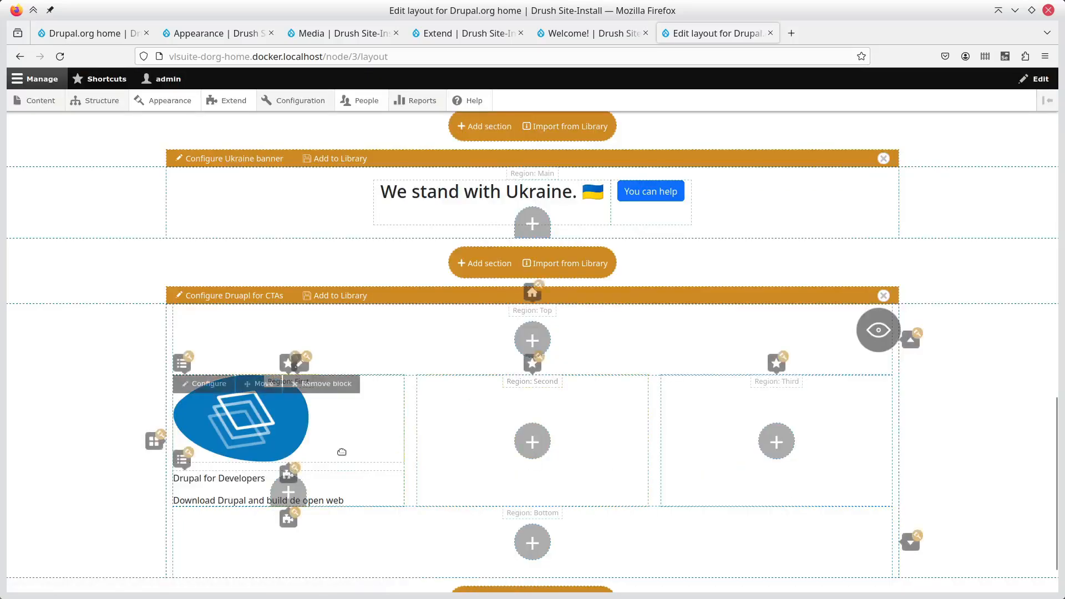
- Add an Image (VLSuite) block with the "Drupal for marketers icon" media to the second region
{"action": "left_click", "coordinate": [532, 441]}
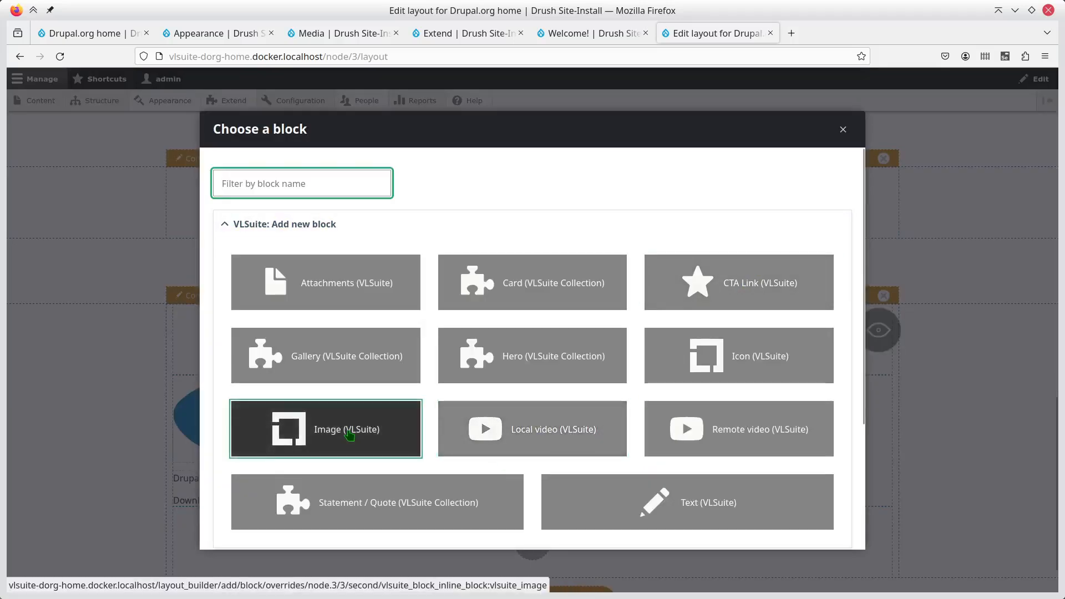
{"action": "left_click", "coordinate": [402, 435]}
{"action": "left_click", "coordinate": [281, 307]}
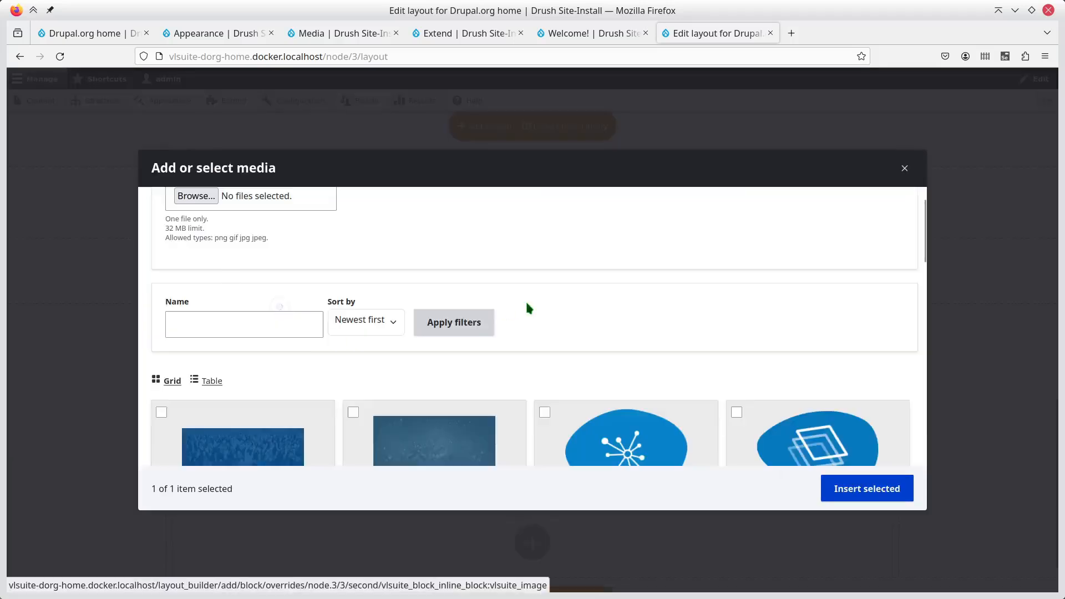
{"action": "scroll", "coordinate": [627, 344], "scroll_direction": "down", "scroll_amount": 3}
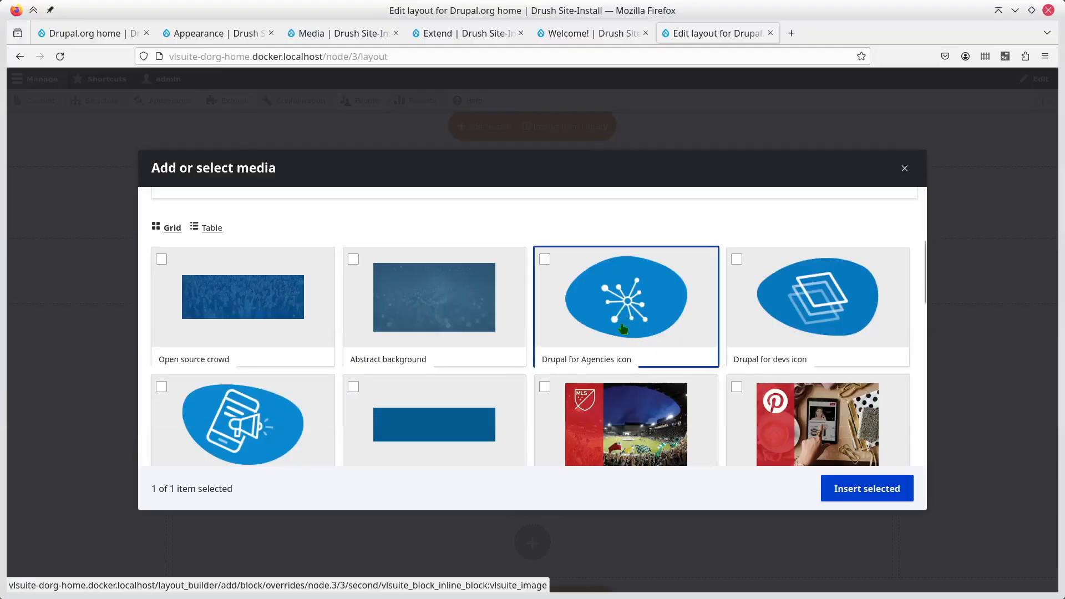
{"action": "scroll", "coordinate": [622, 328], "scroll_direction": "down", "scroll_amount": 2}
{"action": "left_click", "coordinate": [243, 354]}
{"action": "left_click", "coordinate": [858, 491]}
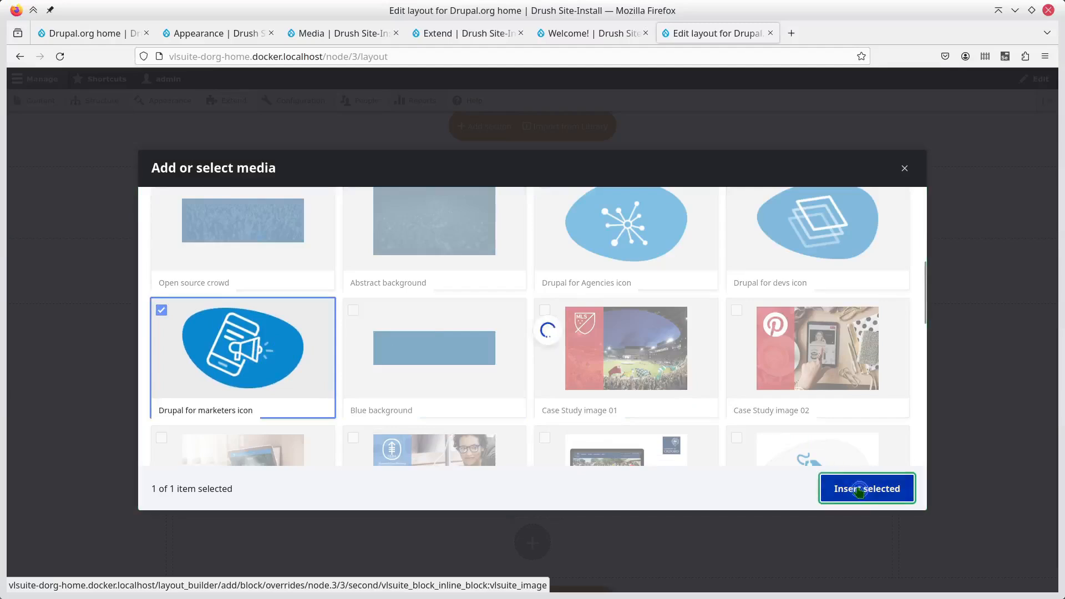
{"action": "left_click", "coordinate": [815, 507]}
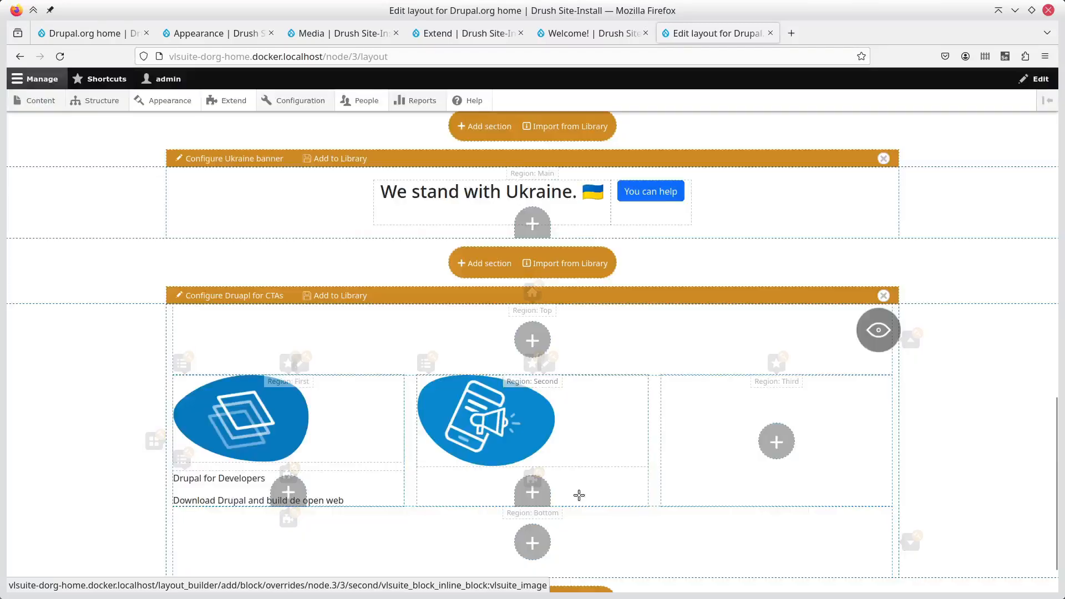
- Start a Text (VLSuite) block under the marketers icon in the second region with the opening line "Drupal for Marketers"
{"action": "left_click", "coordinate": [532, 490]}
{"action": "left_click", "coordinate": [668, 484]}
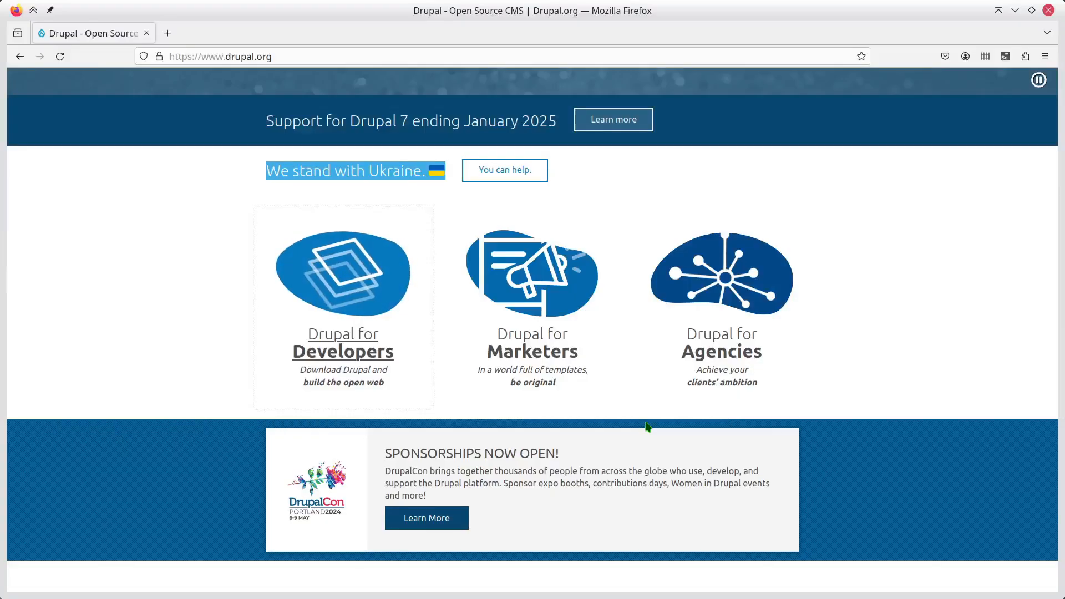
{"action": "key", "text": "alt+Tab"}
{"action": "left_click", "coordinate": [435, 298]}
{"action": "type", "text": "Drupal for Mar"}
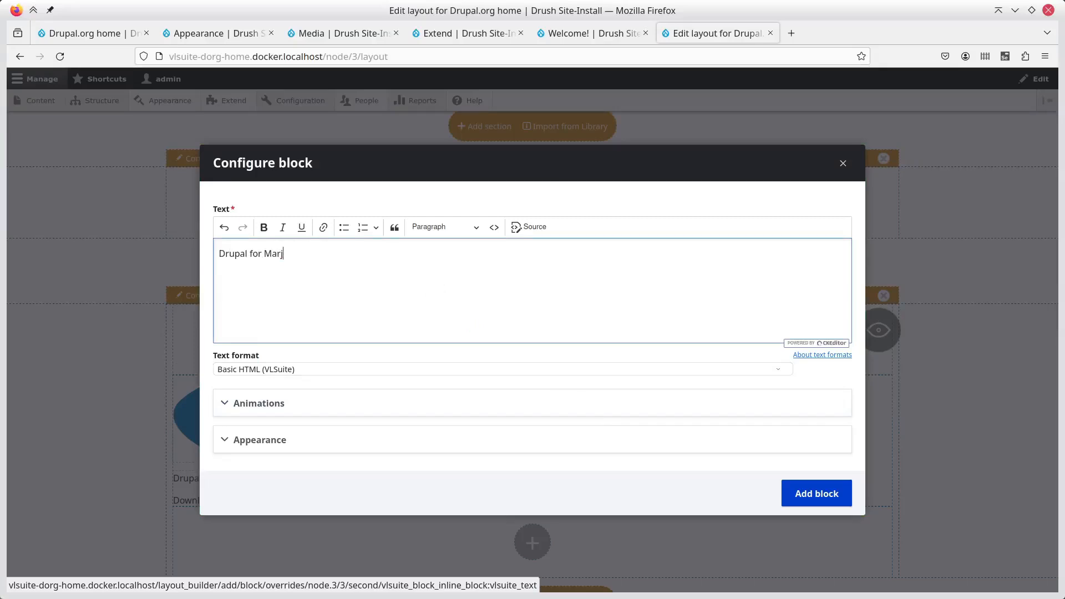
{"action": "type", "text": "keters"}
- Check the wording on drupal.org, write the second line "In a world full of templates, be original" and add the block
{"action": "key", "text": "alt+Tab"}
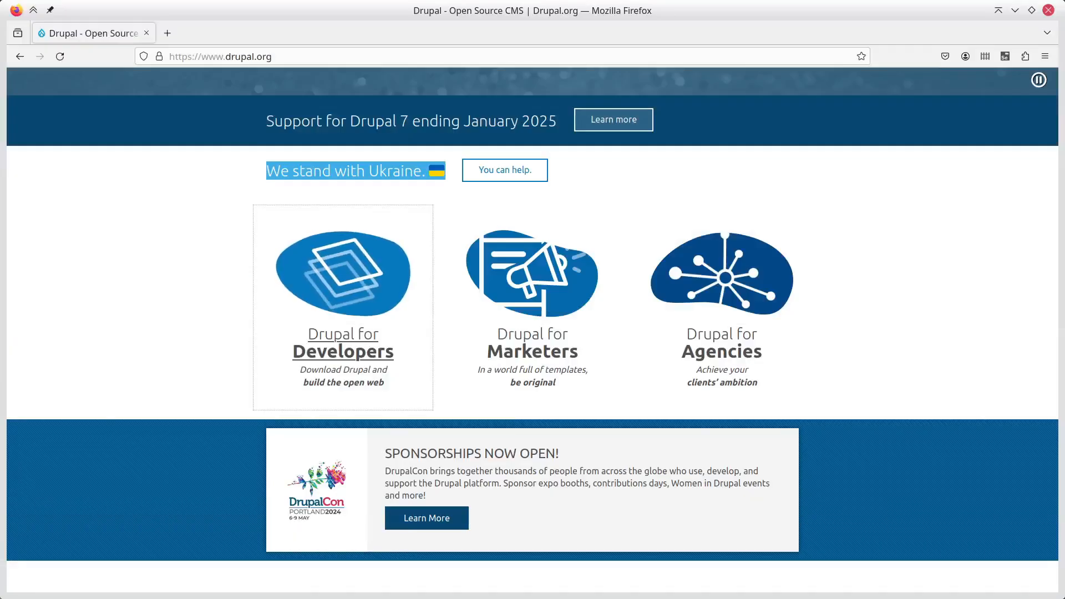
{"action": "key", "text": "alt+Tab"}
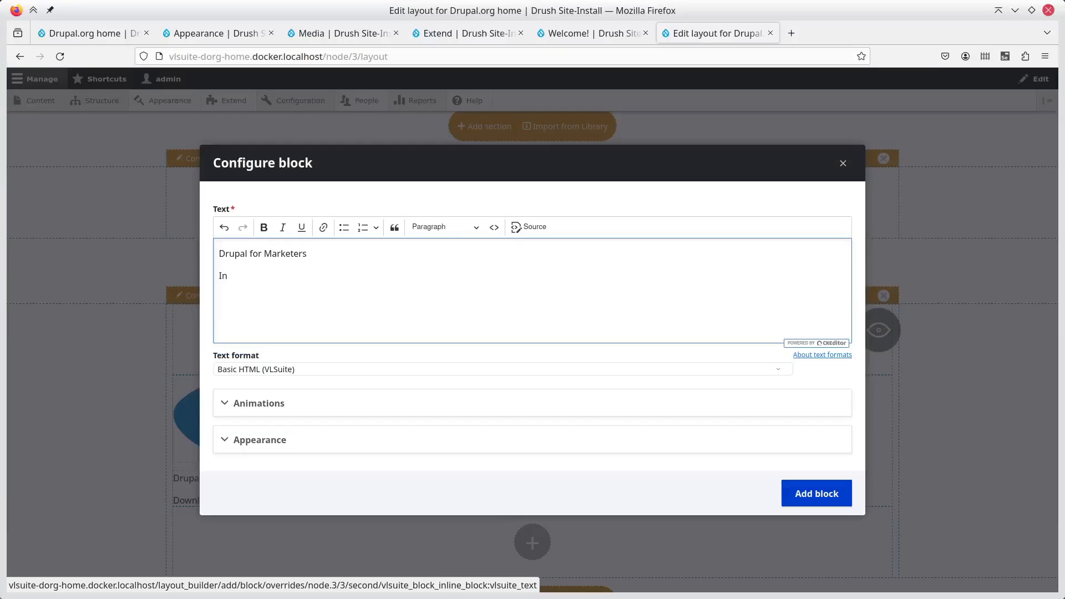
{"action": "type", "text": "In aworld full of templates"}
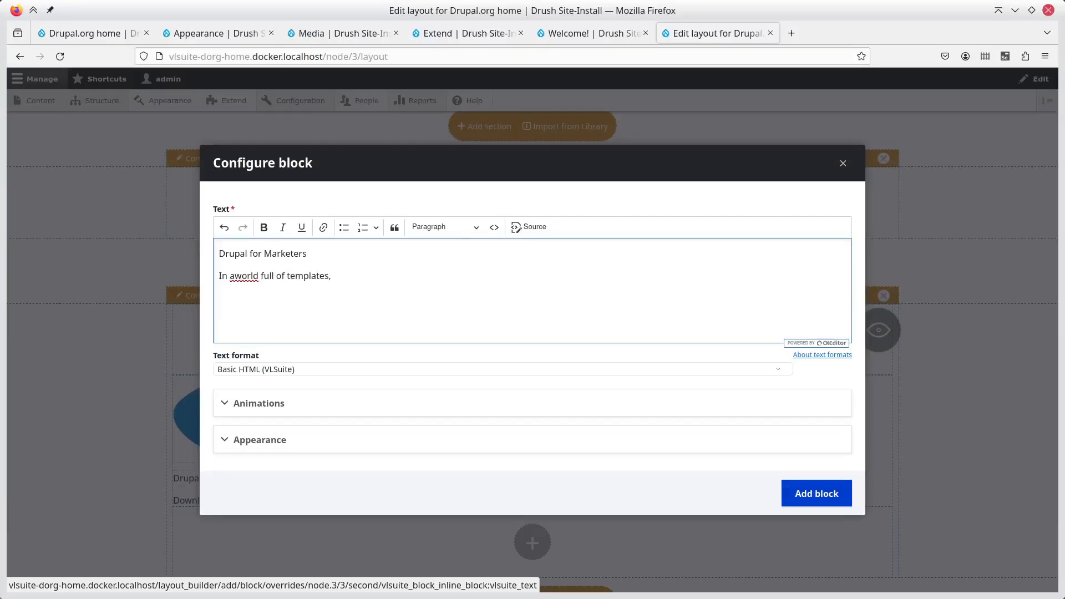
{"action": "type", "text": ", be original"}
{"action": "key", "text": "Right"}
{"action": "key", "text": "Right"}
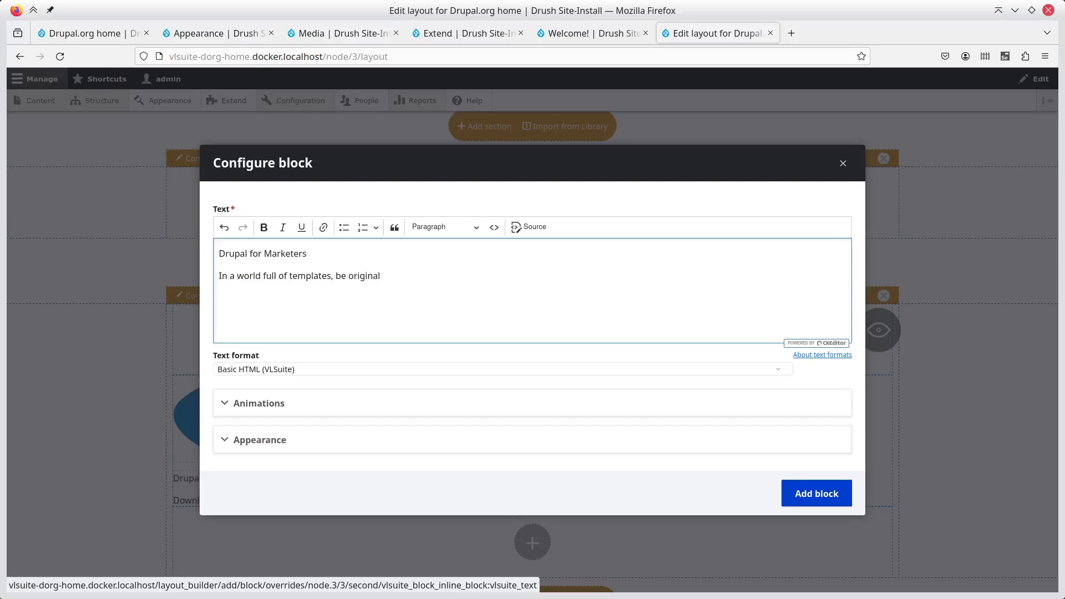
{"action": "left_click", "coordinate": [815, 495]}
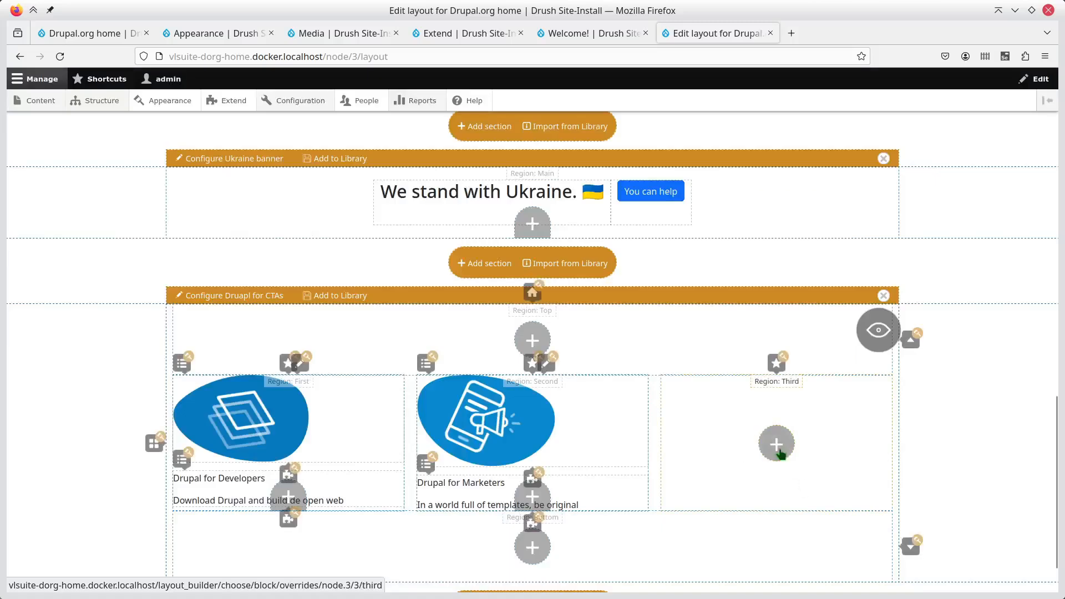
- Add an Image (VLSuite) block with the "Drupal for Agencies icon" media to the third region
{"action": "left_click", "coordinate": [778, 450]}
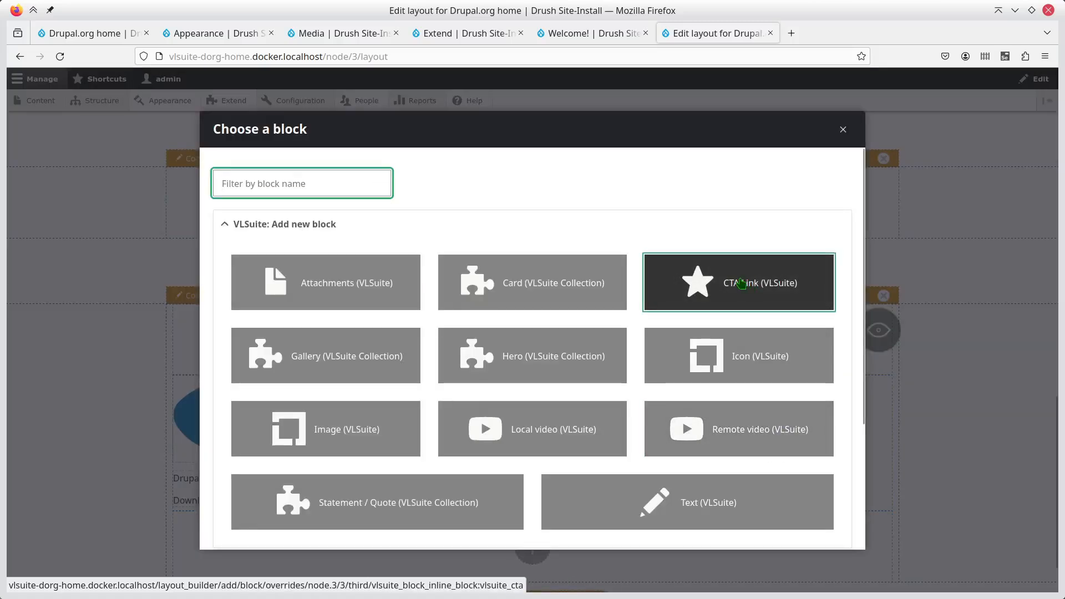
{"action": "left_click", "coordinate": [332, 424]}
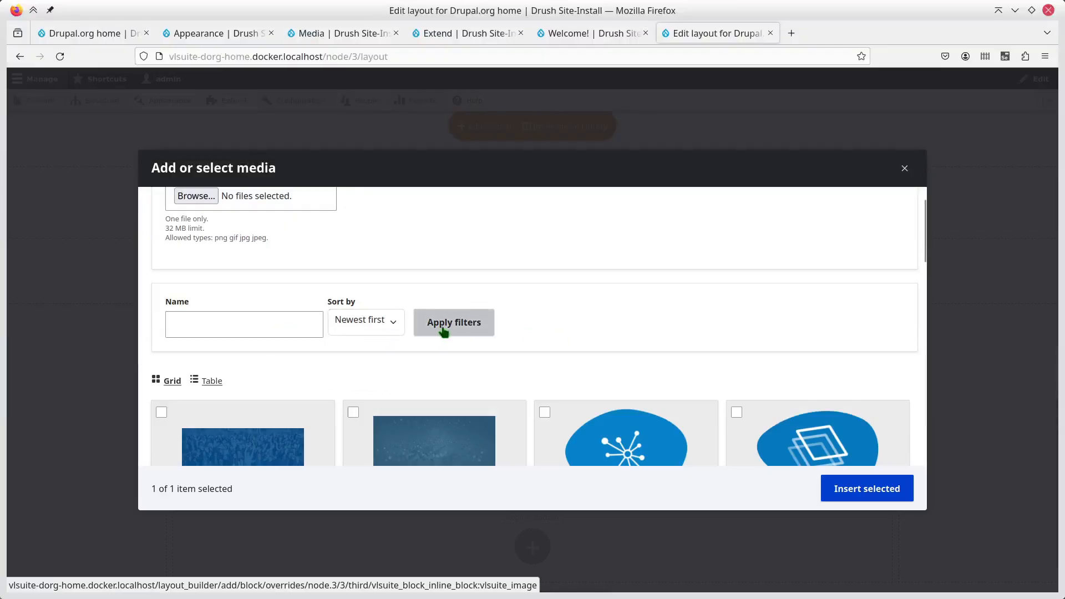
{"action": "scroll", "coordinate": [688, 381], "scroll_direction": "down", "scroll_amount": 3}
{"action": "left_click", "coordinate": [638, 254]}
{"action": "left_click", "coordinate": [853, 494]}
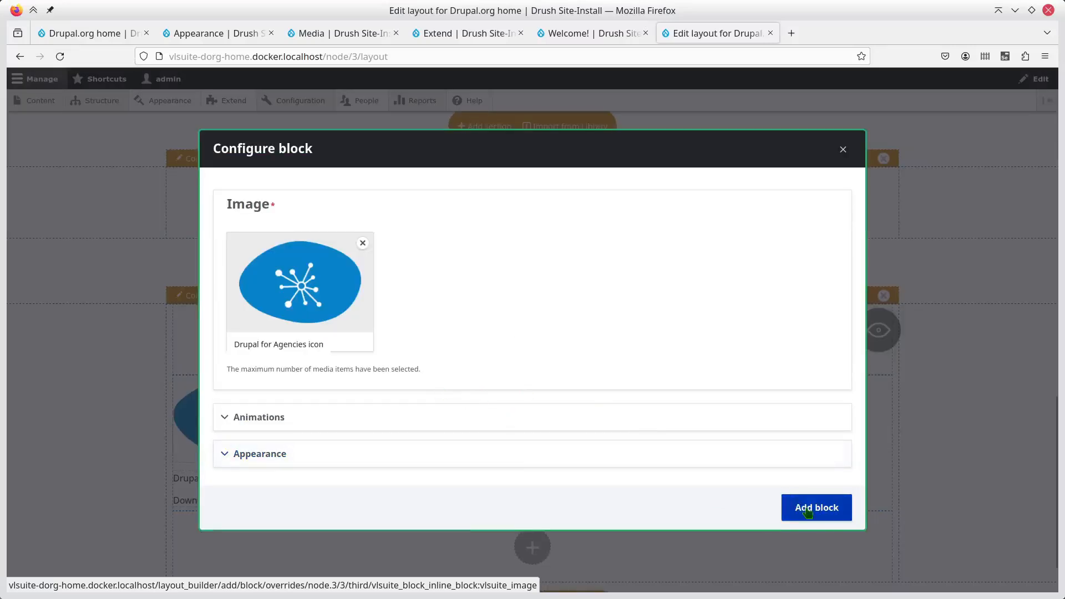
{"action": "left_click", "coordinate": [799, 507]}
- Start a Text (VLSuite) block under the agencies icon in the third region with the opening line "Drupal for Agencies"
{"action": "left_click", "coordinate": [777, 495]}
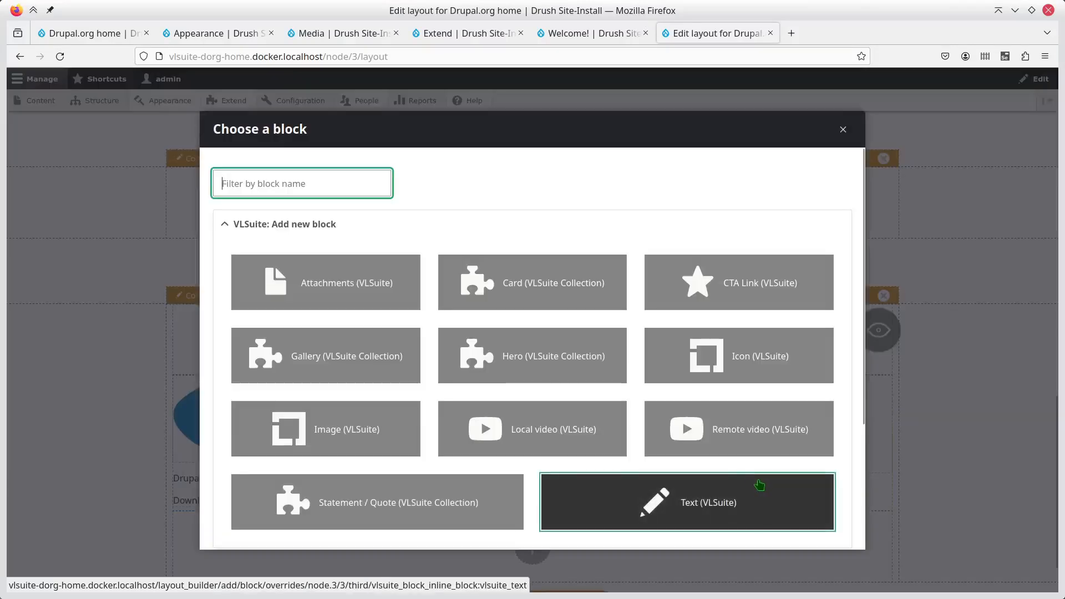
{"action": "left_click", "coordinate": [696, 502]}
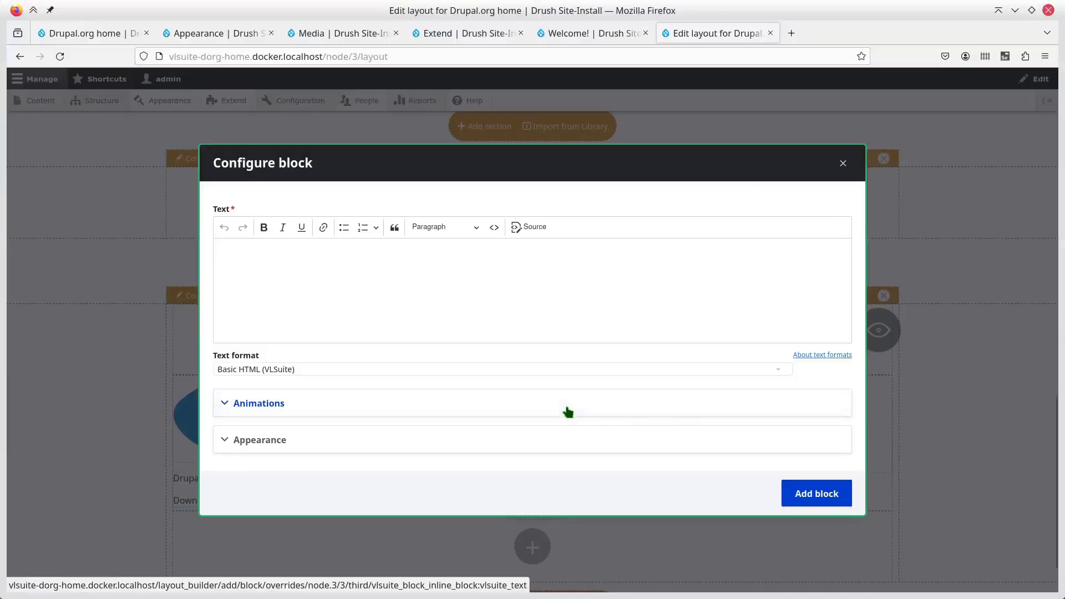
{"action": "left_click", "coordinate": [448, 286]}
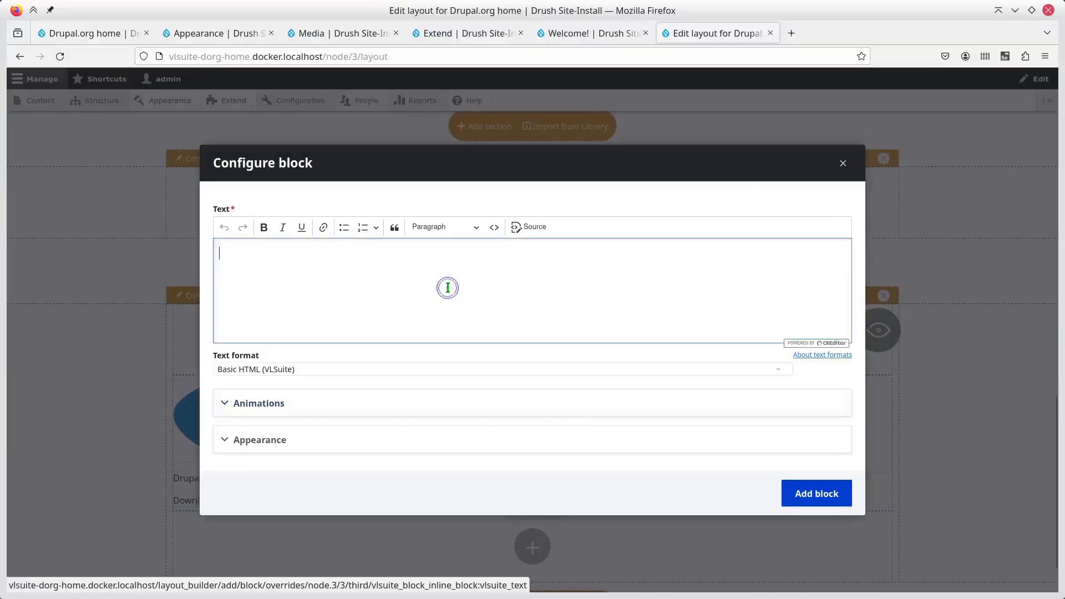
{"action": "type", "text": "Drupal foir AGencie"}
{"action": "key", "text": "Right"}
{"action": "key", "text": "Delete"}
{"action": "type", "text": "v"}
{"action": "key", "text": "Left"}
{"action": "key", "text": "Left"}
{"action": "key", "text": "BackSpace"}
{"action": "key", "text": "Delete"}
{"action": "type", "text": "g"}
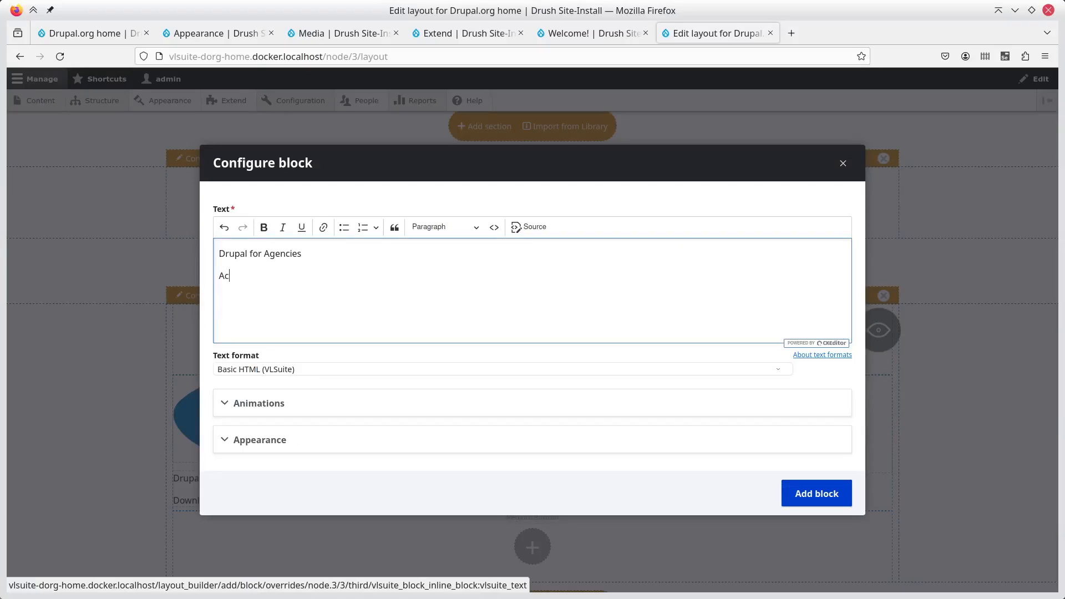
- Write "Achieve your clients' ambition" as the second line of the agencies text and add the block
{"action": "type", "text": "ieve oyur clients' ambition"}
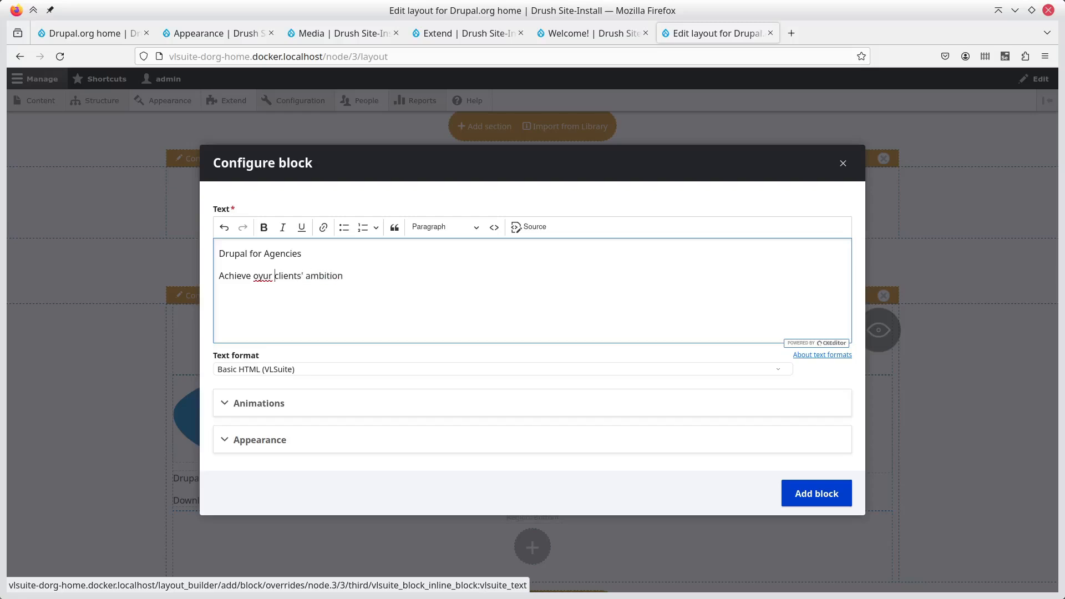
{"action": "key", "text": "ctrl+Left"}
{"action": "key", "text": "Delete"}
{"action": "key", "text": "Right"}
{"action": "type", "text": "o"}
{"action": "left_click", "coordinate": [813, 493]}
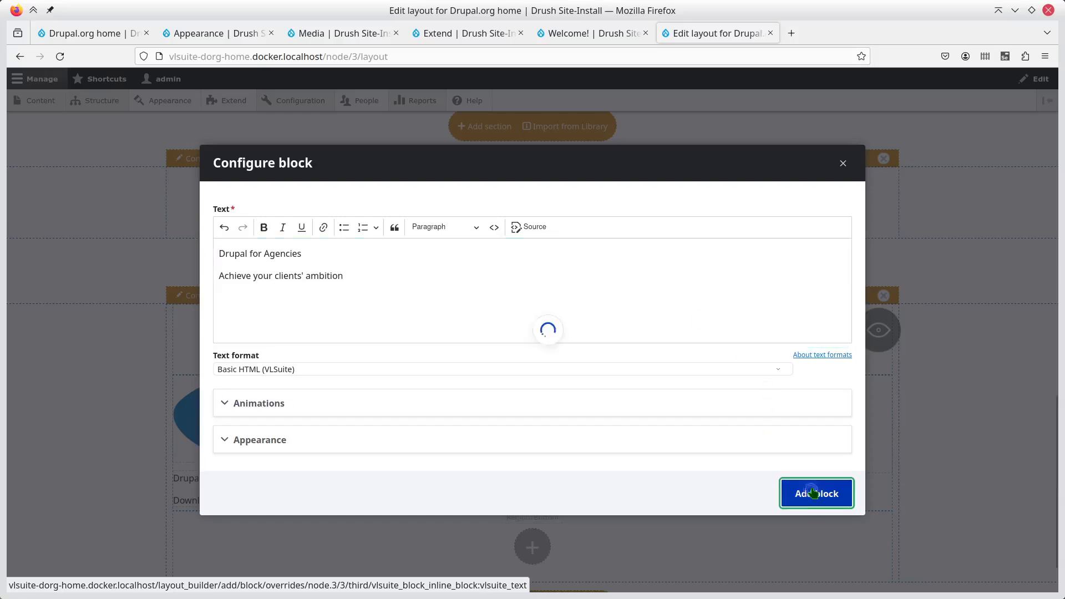
- Try the Spacer 5 vertical spacing on the "Druapl for CTAs" section
{"action": "scroll", "coordinate": [803, 451], "scroll_direction": "down", "scroll_amount": 2}
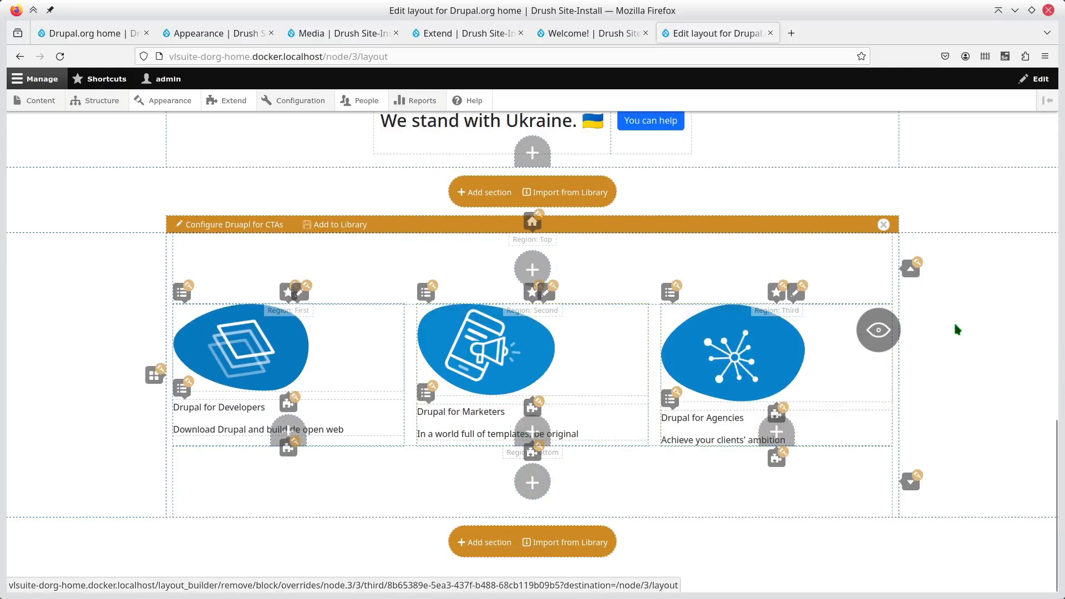
{"action": "left_click", "coordinate": [533, 221]}
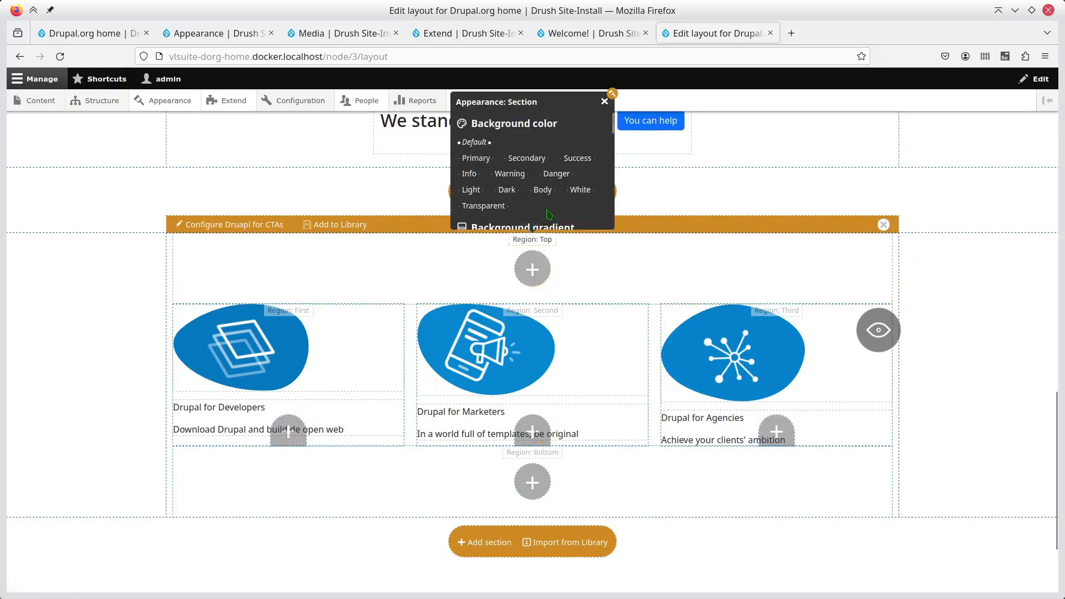
{"action": "scroll", "coordinate": [539, 166], "scroll_direction": "down", "scroll_amount": 3}
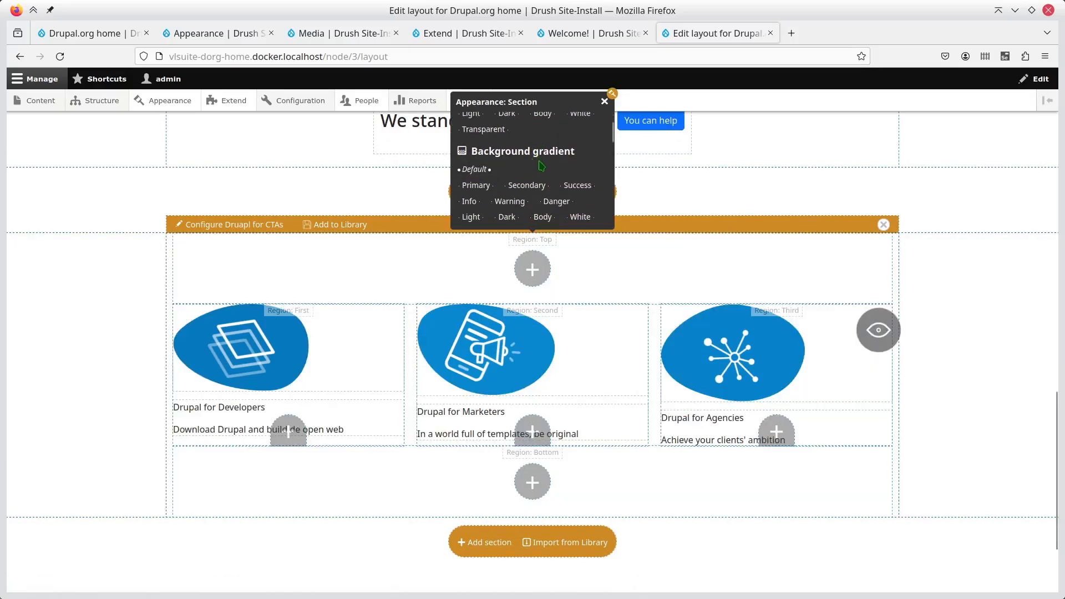
{"action": "scroll", "coordinate": [540, 165], "scroll_direction": "down", "scroll_amount": 3}
{"action": "scroll", "coordinate": [541, 165], "scroll_direction": "down", "scroll_amount": 3}
{"action": "left_click", "coordinate": [541, 162]}
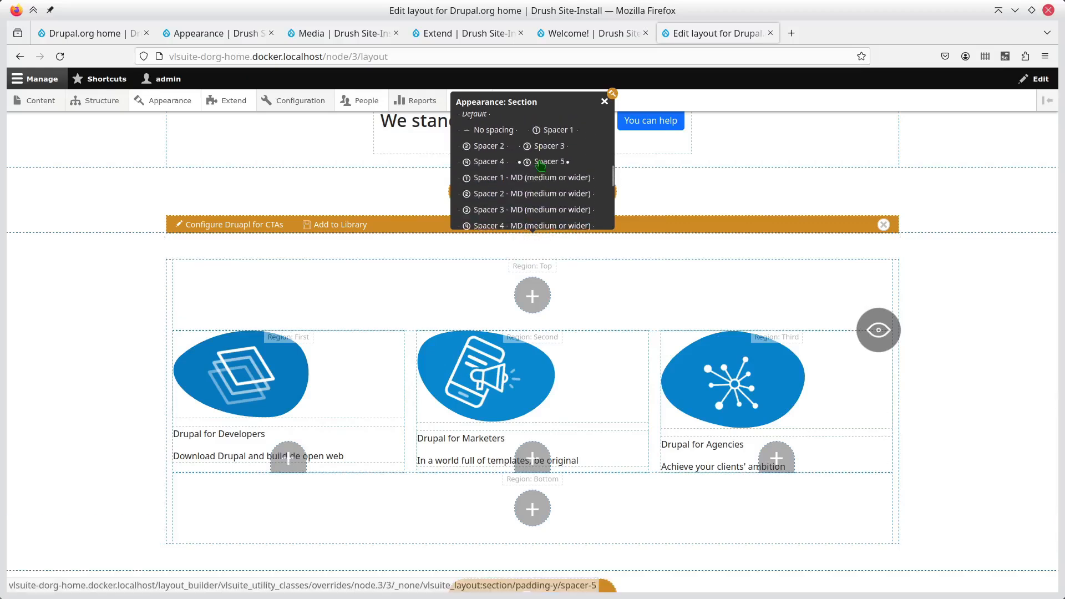
- Browse the remaining appearance options of the "Druapl for CTAs" section and try the Secondary background color
{"action": "scroll", "coordinate": [541, 165], "scroll_direction": "down", "scroll_amount": 5}
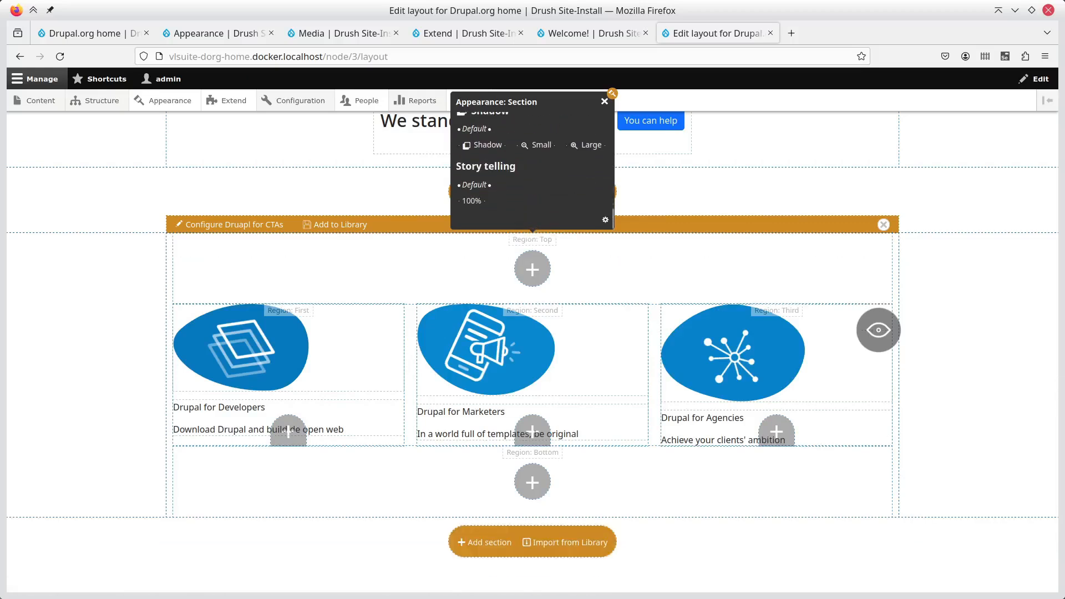
{"action": "scroll", "coordinate": [546, 160], "scroll_direction": "up", "scroll_amount": 6}
{"action": "left_click", "coordinate": [545, 158]}
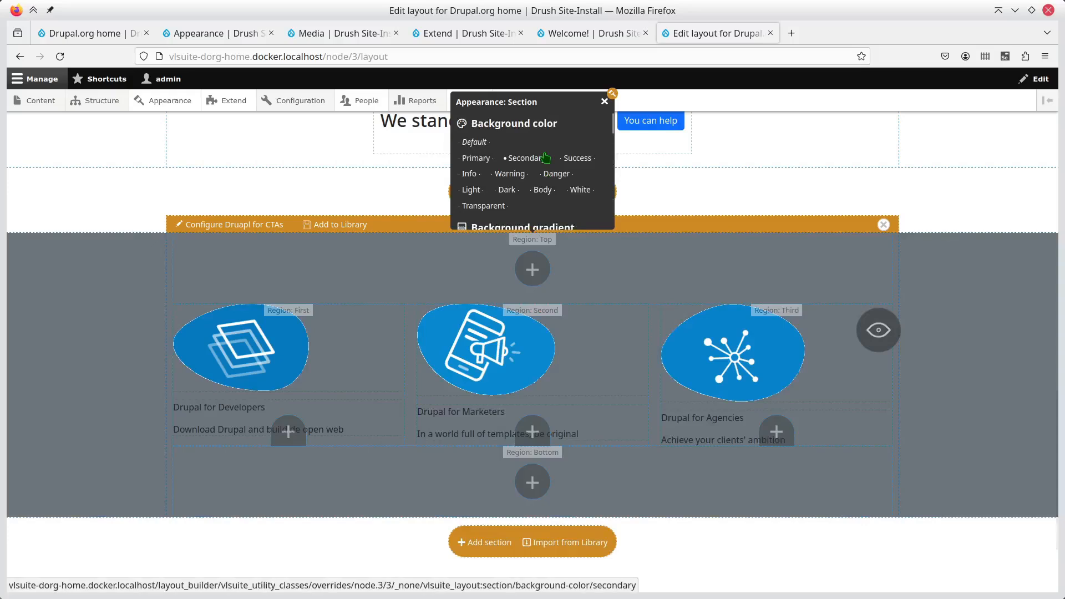
- Set the text alignment of all regions in the "Druapl for CTAs" section to Center
{"action": "left_click", "coordinate": [87, 377]}
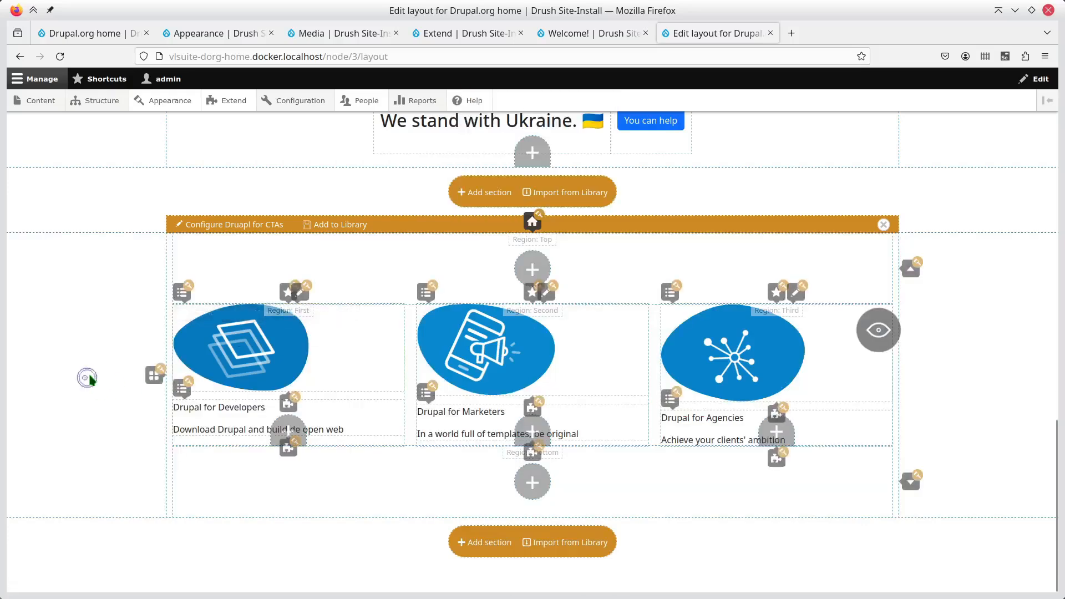
{"action": "left_click", "coordinate": [155, 377]}
{"action": "left_click", "coordinate": [122, 242]}
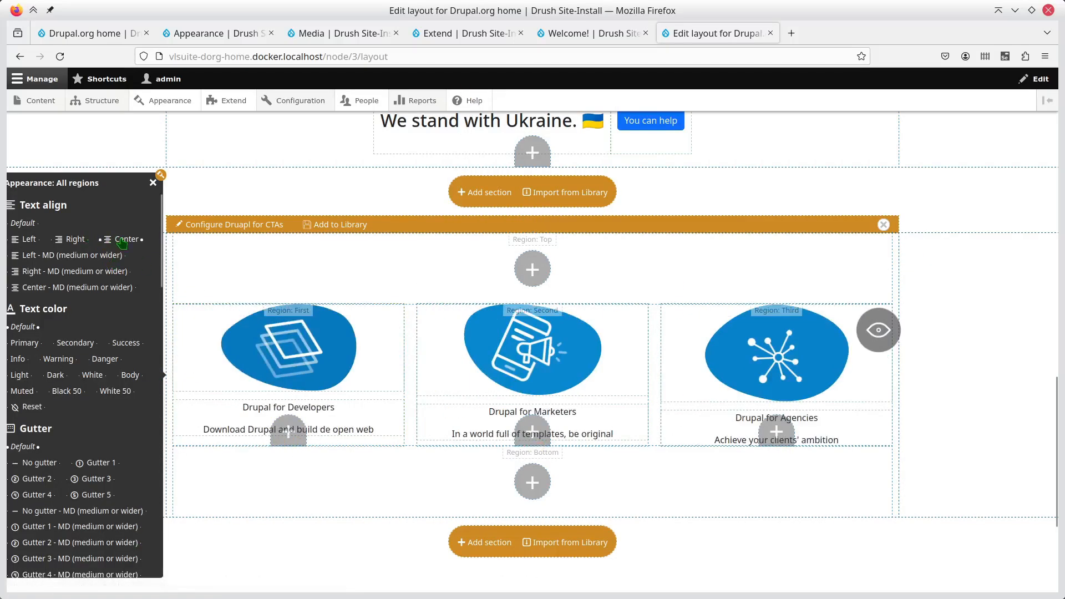
{"action": "left_click", "coordinate": [122, 242]}
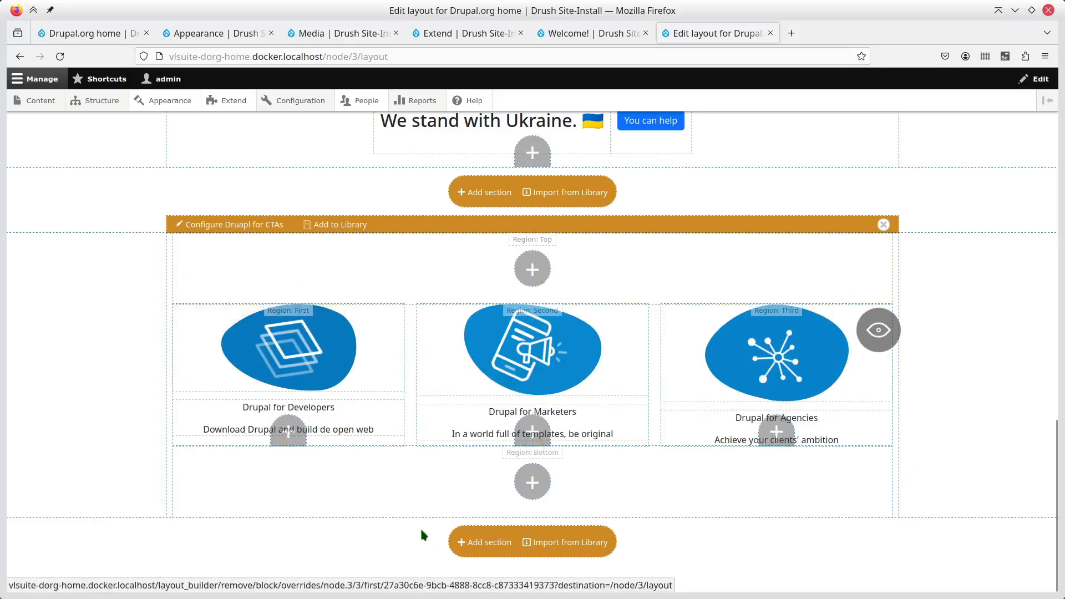
- Open the "Drupal for Developers" text block for editing and make "build de open web" bold
{"action": "mouse_move", "coordinate": [261, 415]}
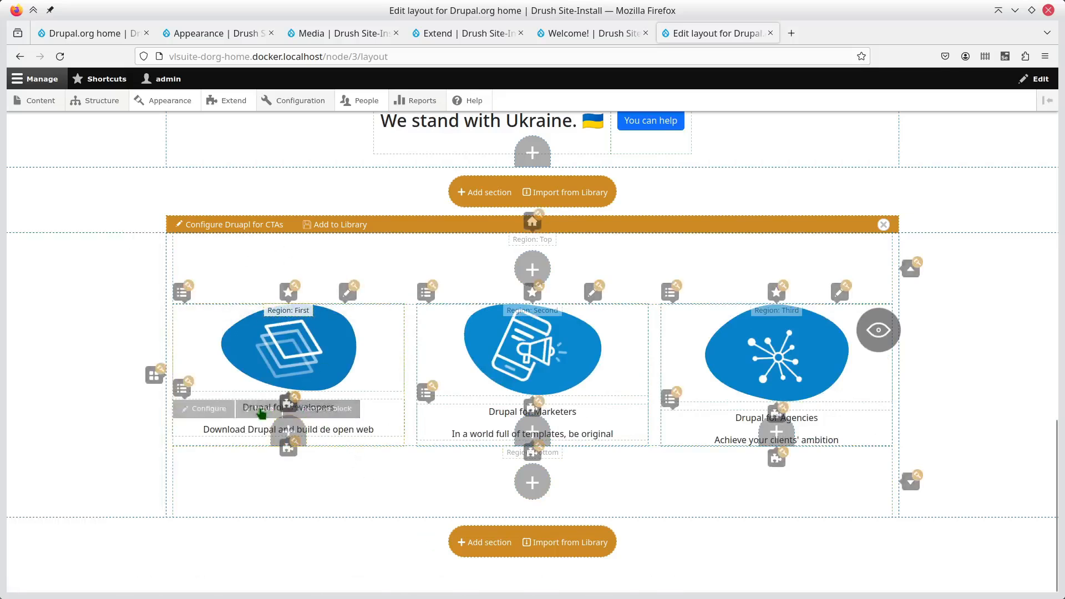
{"action": "left_click", "coordinate": [221, 410]}
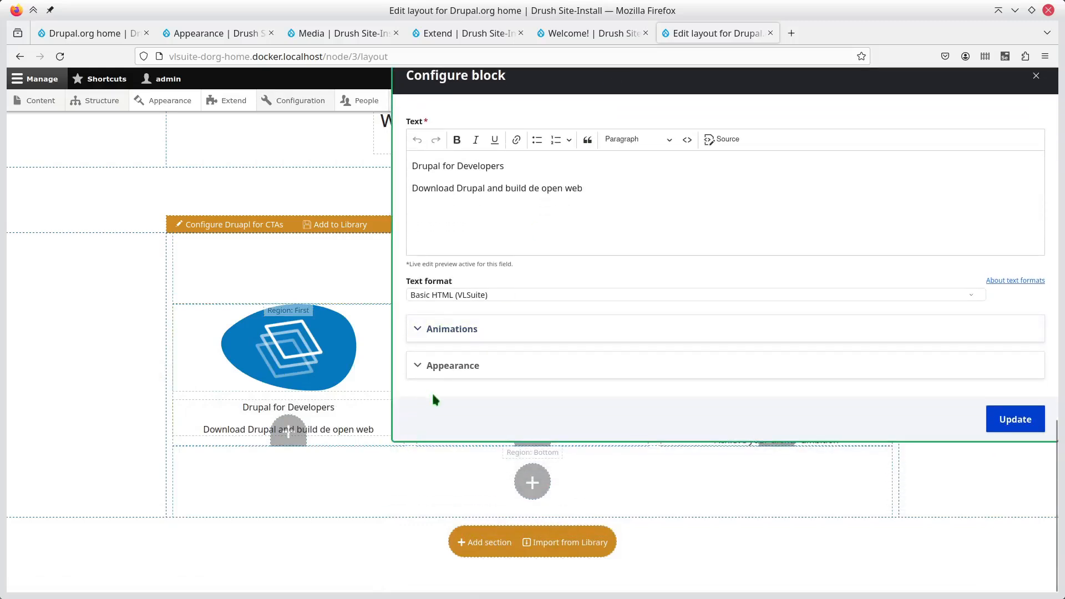
{"action": "left_click", "coordinate": [507, 166]}
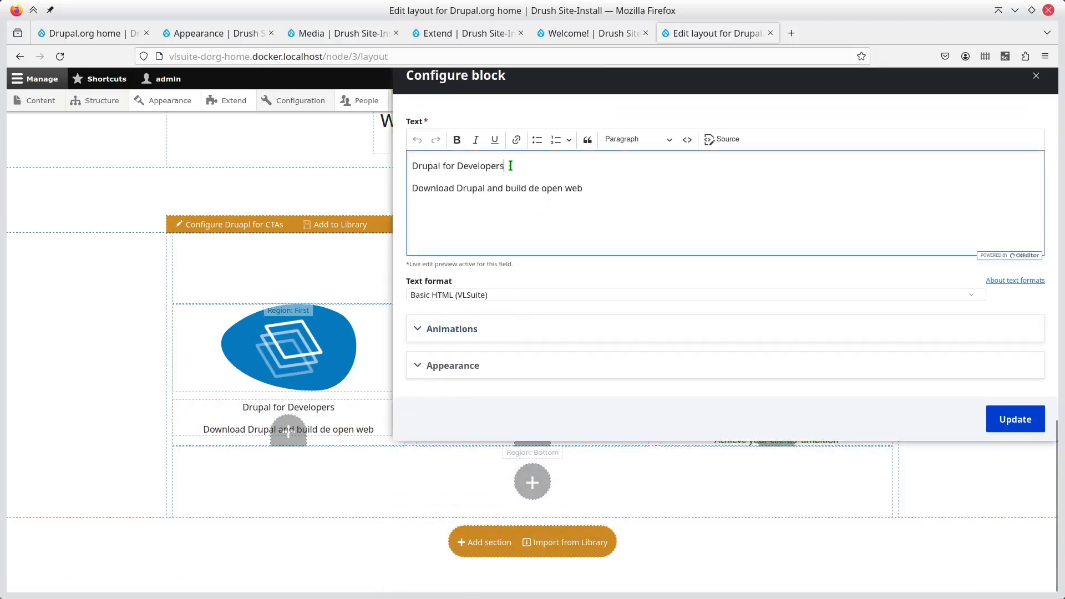
{"action": "left_click", "coordinate": [550, 187]}
{"action": "left_click_drag", "start_coordinate": [507, 188], "coordinate": [577, 184]}
{"action": "key", "text": "ctrl+b"}
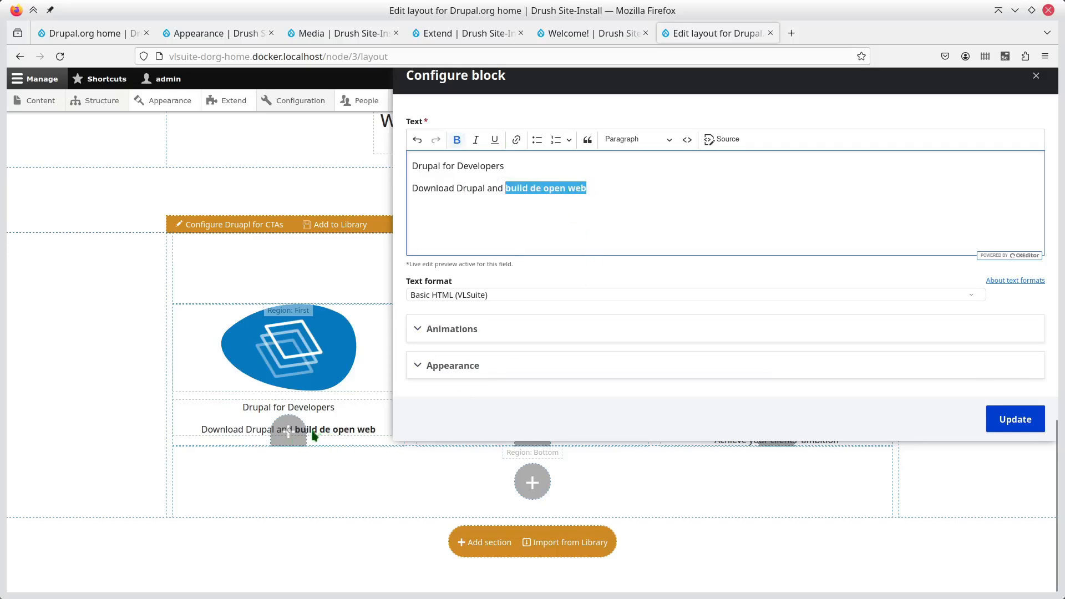
- Inspect the "Drupal for Developers" title's markup on drupal.org and format the same line in the block as Heading 2
{"action": "key", "text": "alt+Tab"}
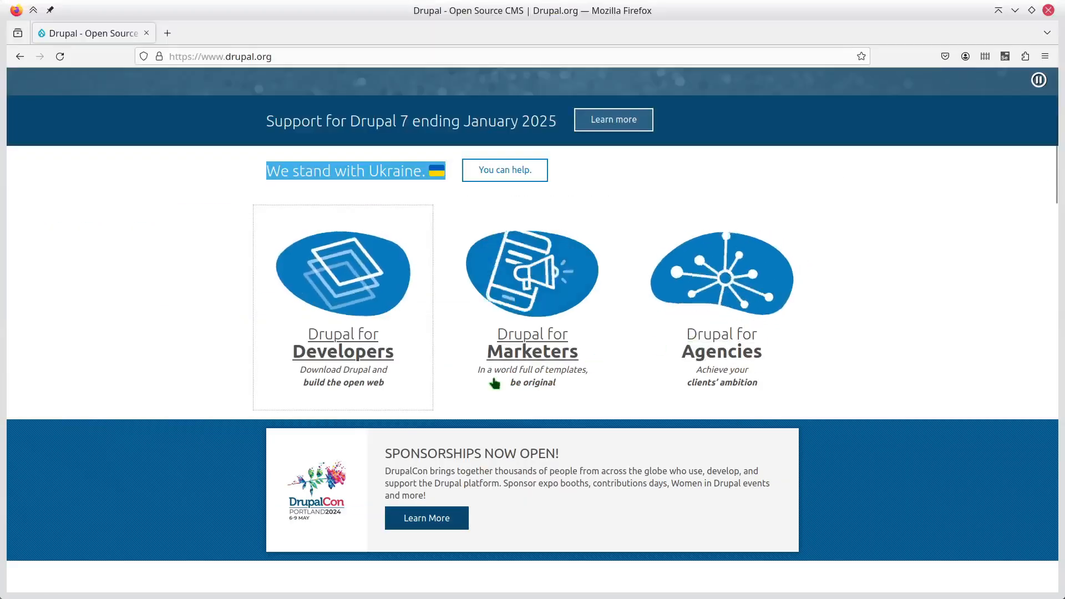
{"action": "key", "text": "alt+Tab"}
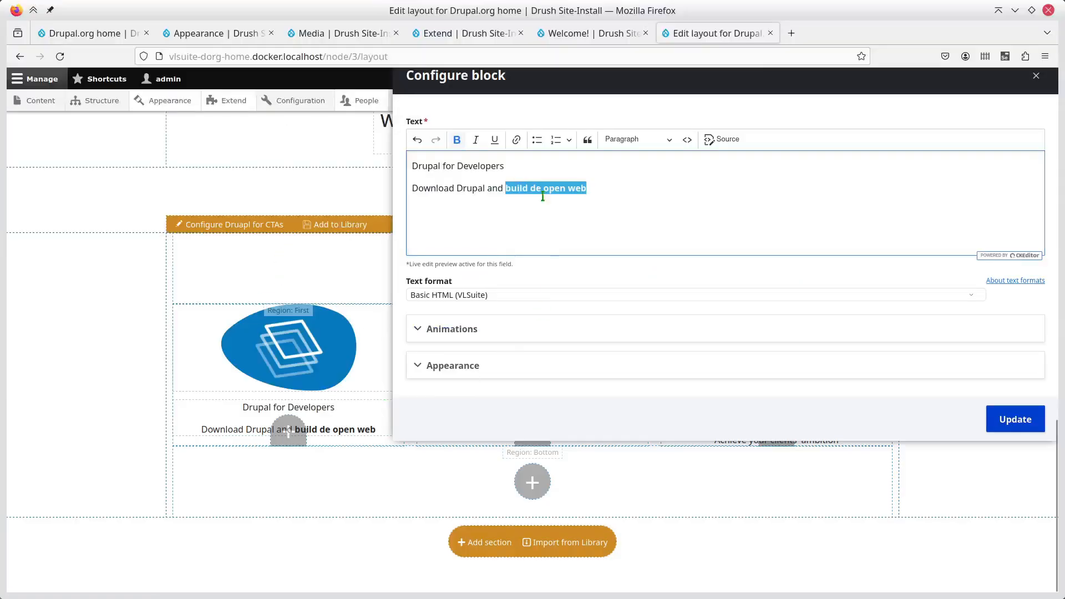
{"action": "key", "text": "alt+Tab"}
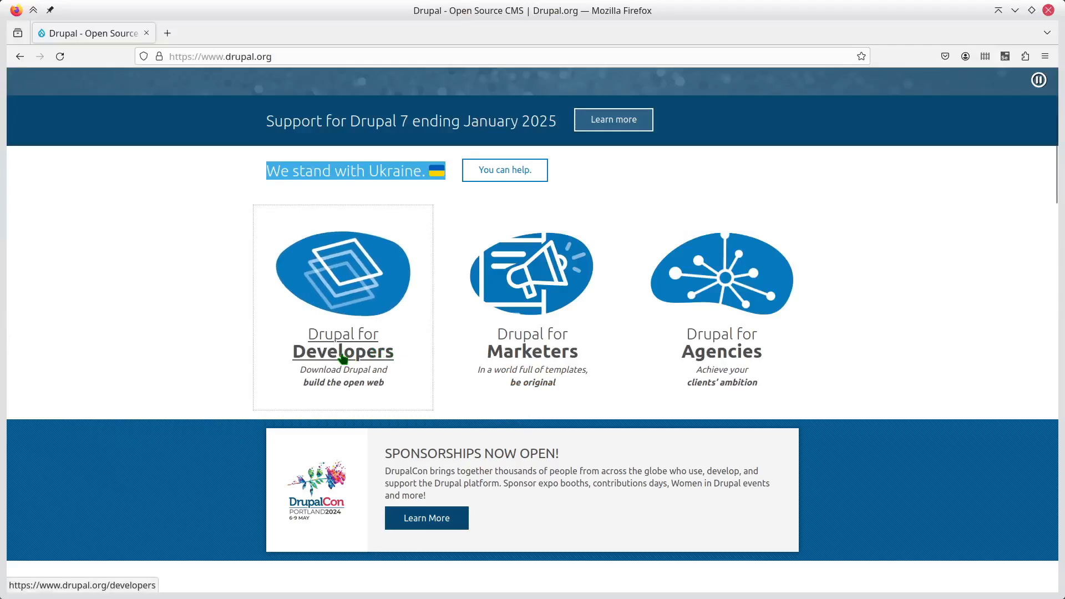
{"action": "right_click", "coordinate": [343, 358]}
{"action": "left_click", "coordinate": [377, 340]}
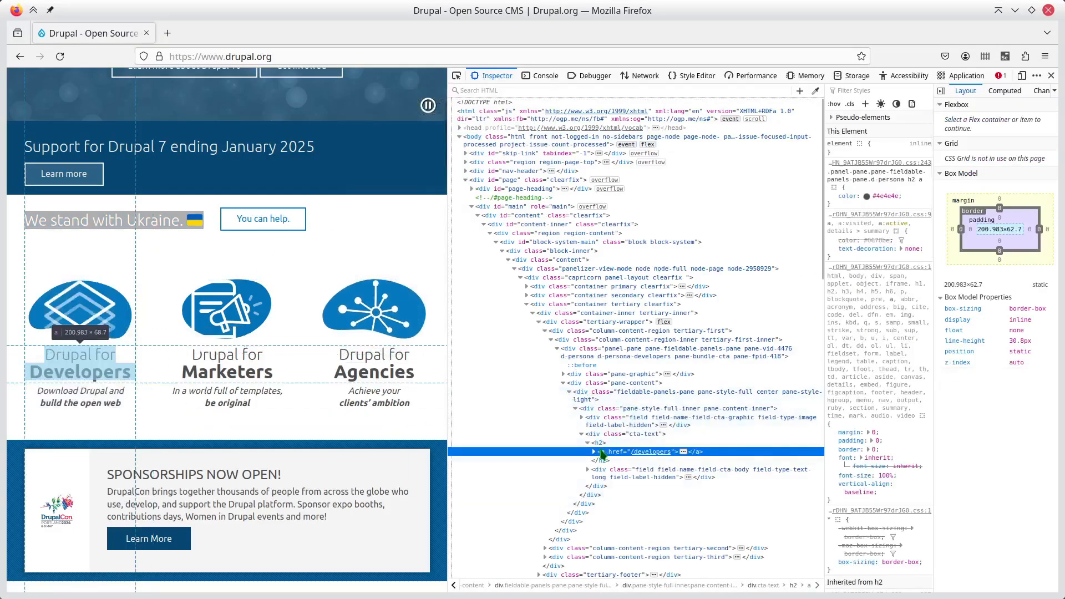
{"action": "key", "text": "alt+Tab"}
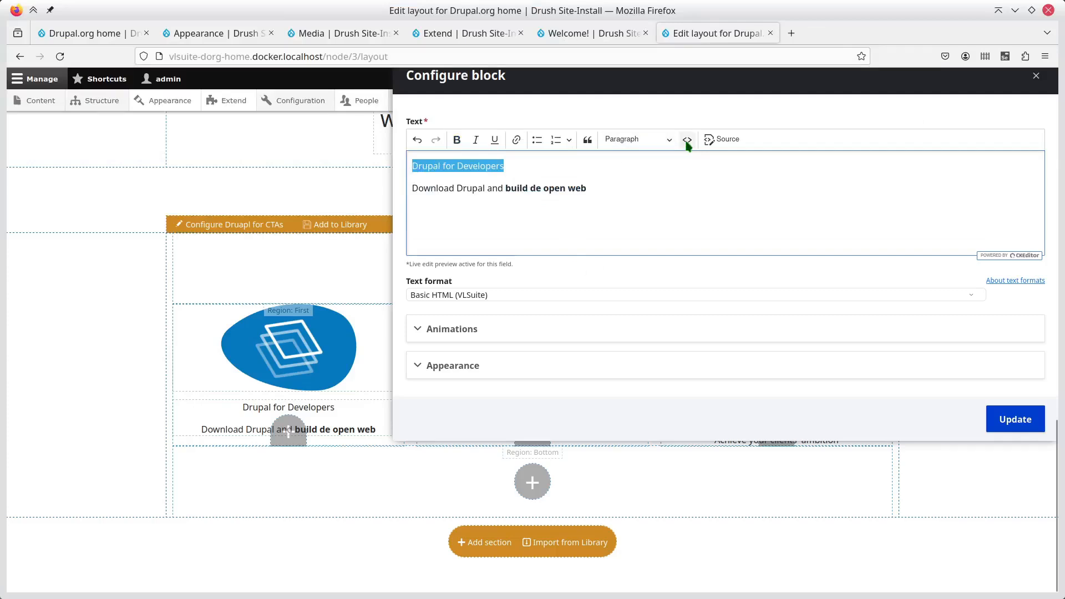
{"action": "left_click", "coordinate": [654, 141]}
{"action": "left_click", "coordinate": [647, 206]}
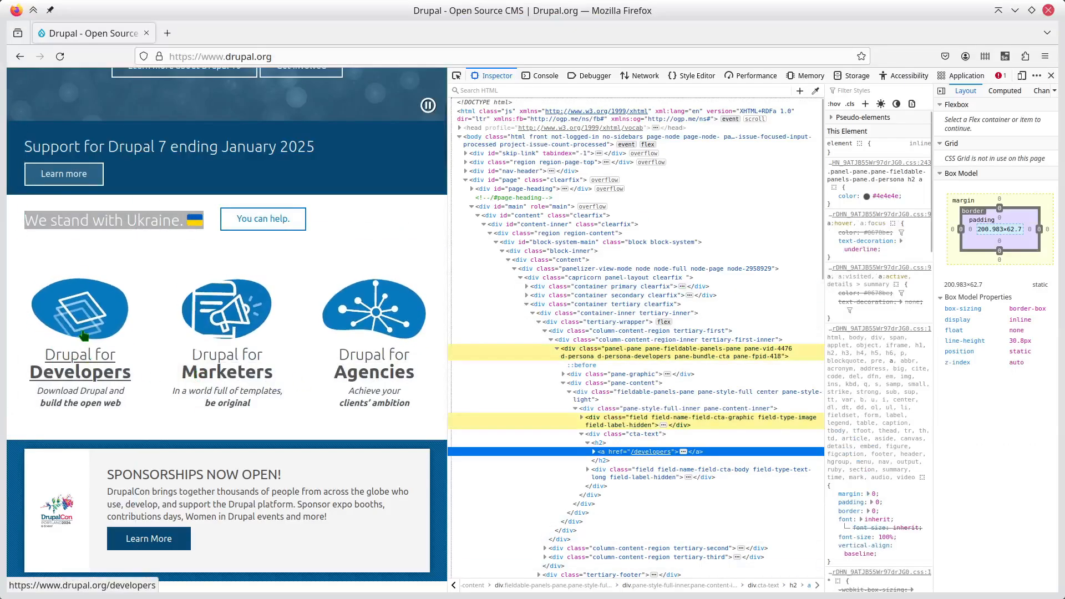
- Try to link the "Drupal for Developers" heading to the address copied from drupal.org, and update the block
{"action": "right_click", "coordinate": [83, 335]}
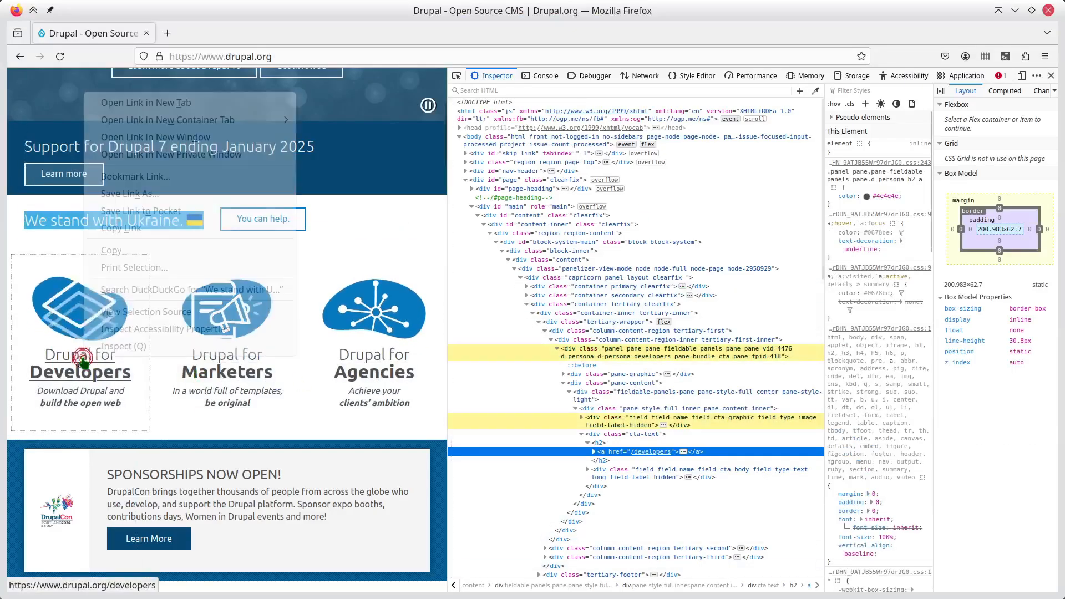
{"action": "left_click", "coordinate": [147, 237]}
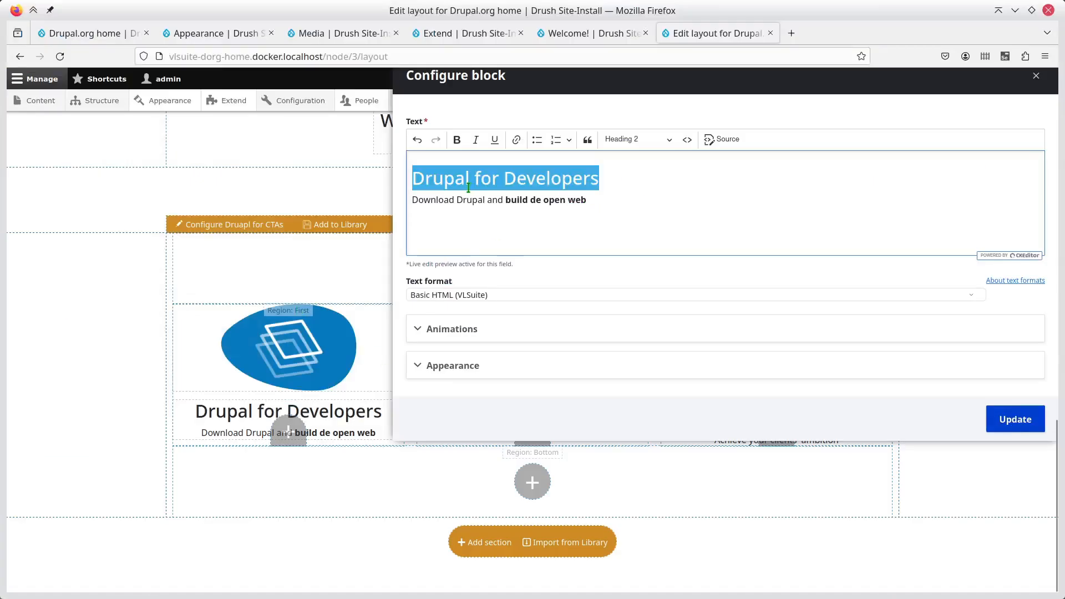
{"action": "left_click", "coordinate": [513, 142]}
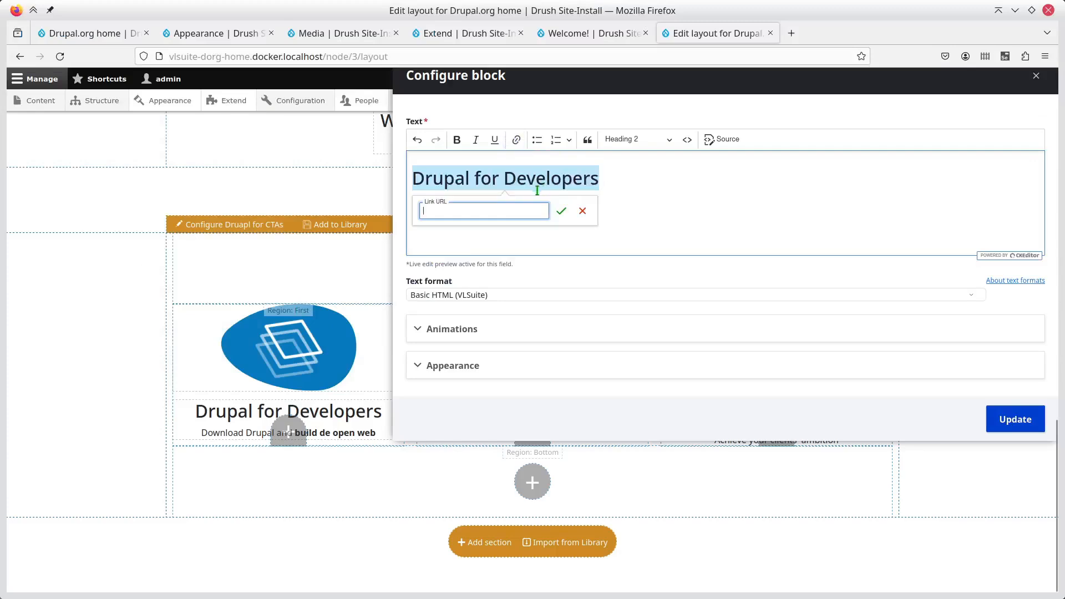
{"action": "left_click", "coordinate": [865, 220]}
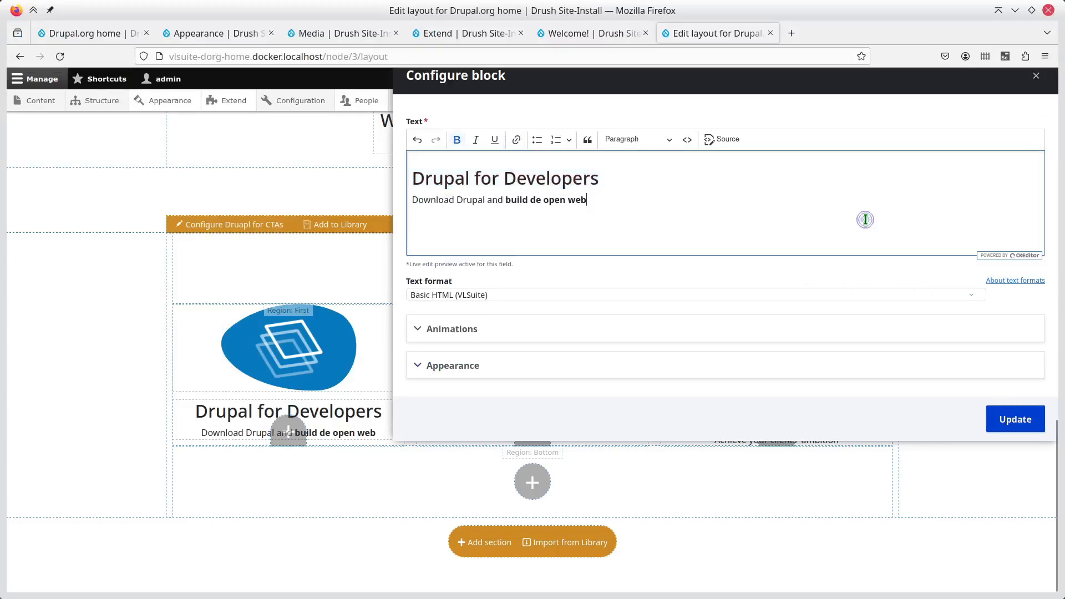
{"action": "left_click", "coordinate": [1010, 423]}
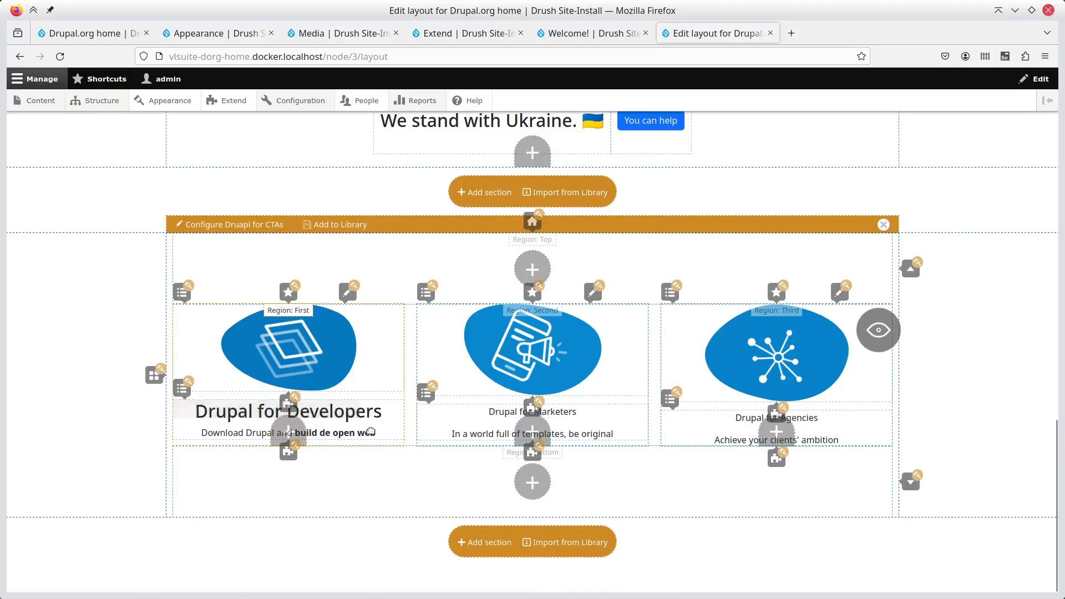
- Preview the page without the layout editing controls, and return to the "Druapl for CTAs" section in editing view
{"action": "left_click", "coordinate": [871, 335]}
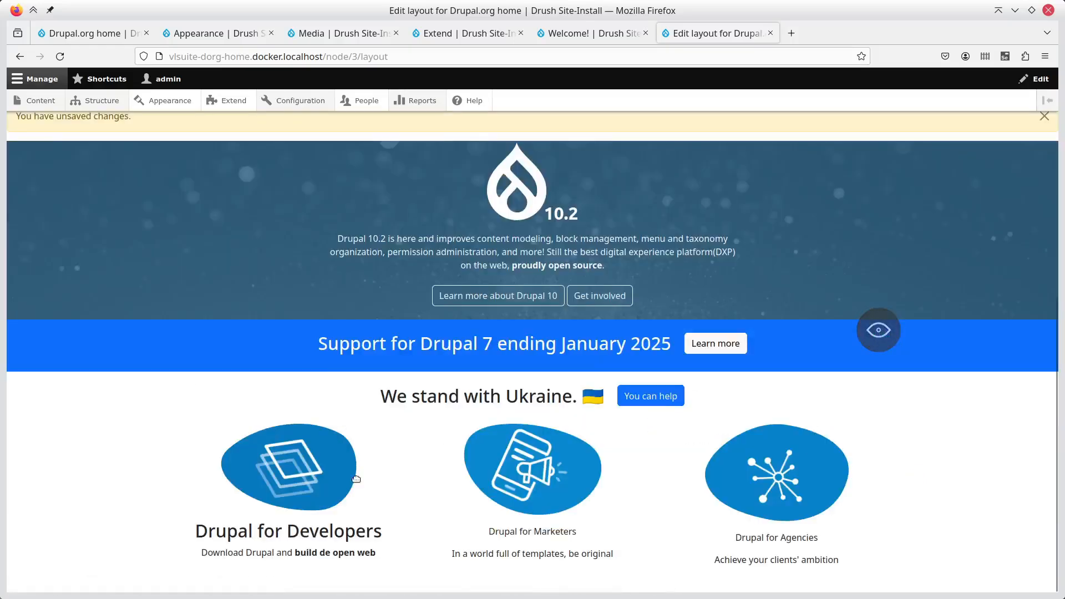
{"action": "left_click", "coordinate": [882, 341]}
{"action": "scroll", "coordinate": [776, 394], "scroll_direction": "down", "scroll_amount": 5}
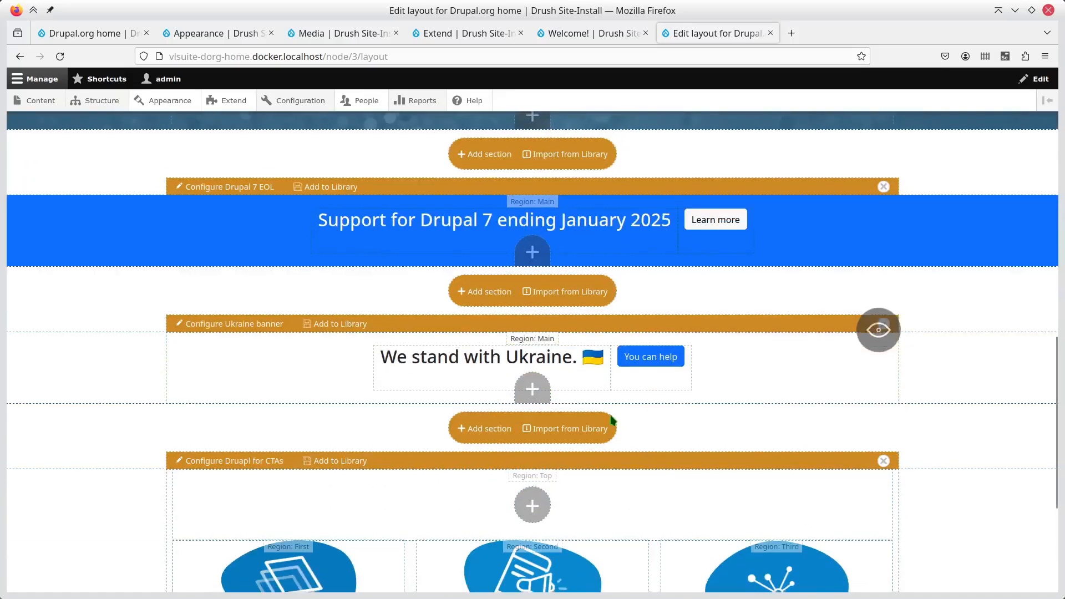
{"action": "scroll", "coordinate": [611, 419], "scroll_direction": "down", "scroll_amount": 4}
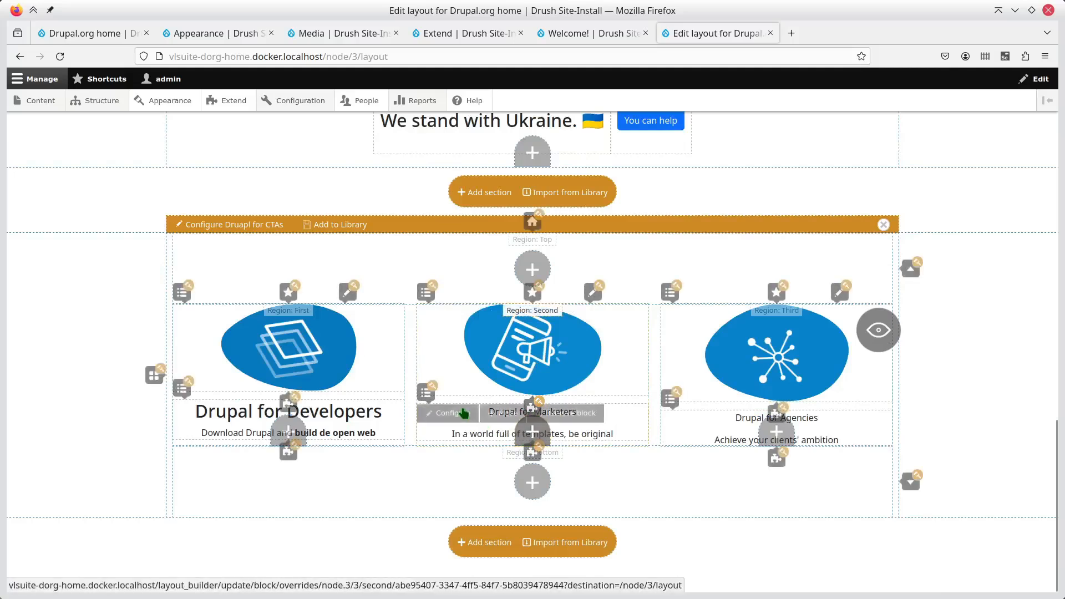
- Open the marketers text block in the second region and format "Drupal for Marketers" as Heading 2
{"action": "left_click", "coordinate": [450, 413]}
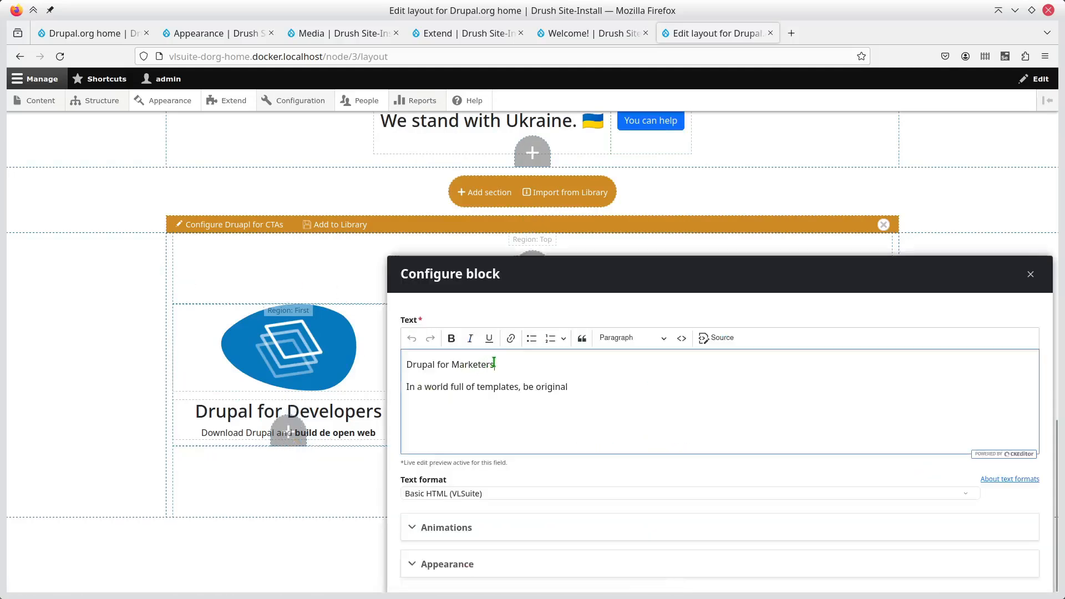
{"action": "left_click_drag", "start_coordinate": [494, 364], "coordinate": [399, 361]}
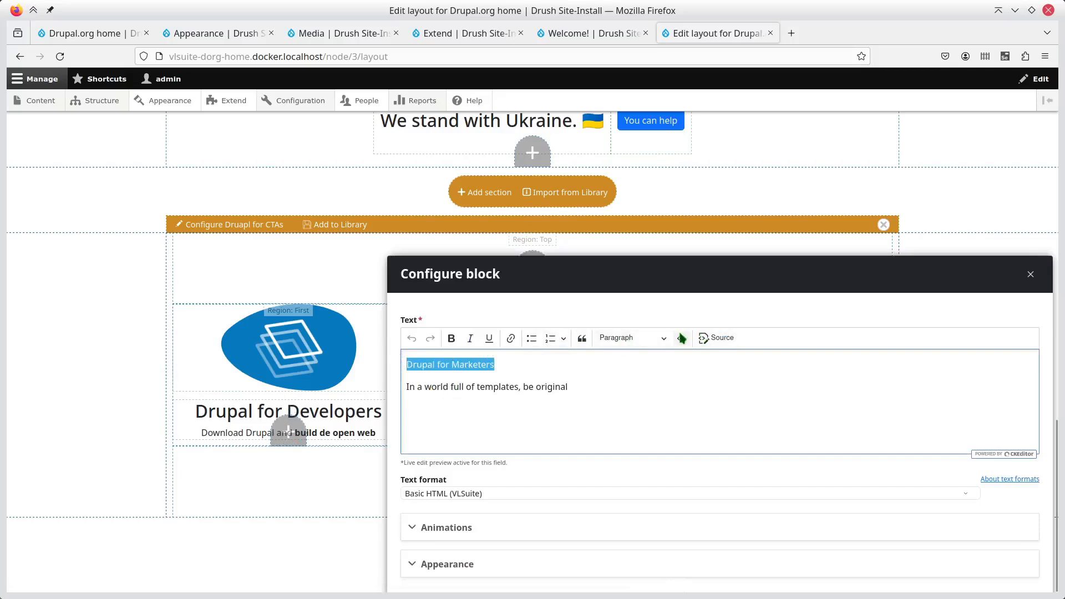
{"action": "left_click", "coordinate": [632, 338]}
{"action": "left_click", "coordinate": [636, 402]}
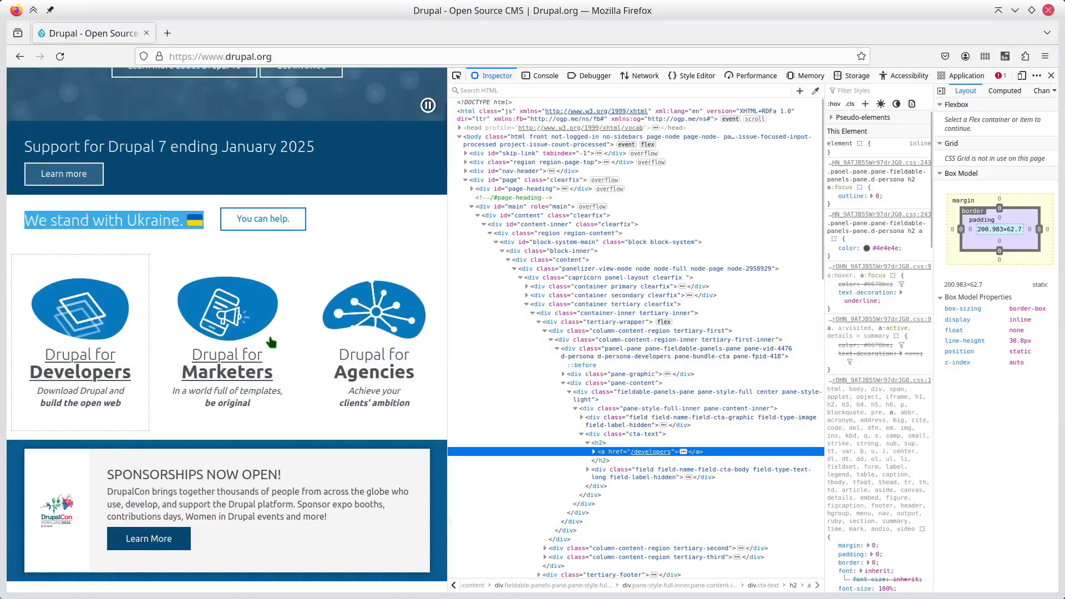
{"action": "right_click", "coordinate": [246, 339]}
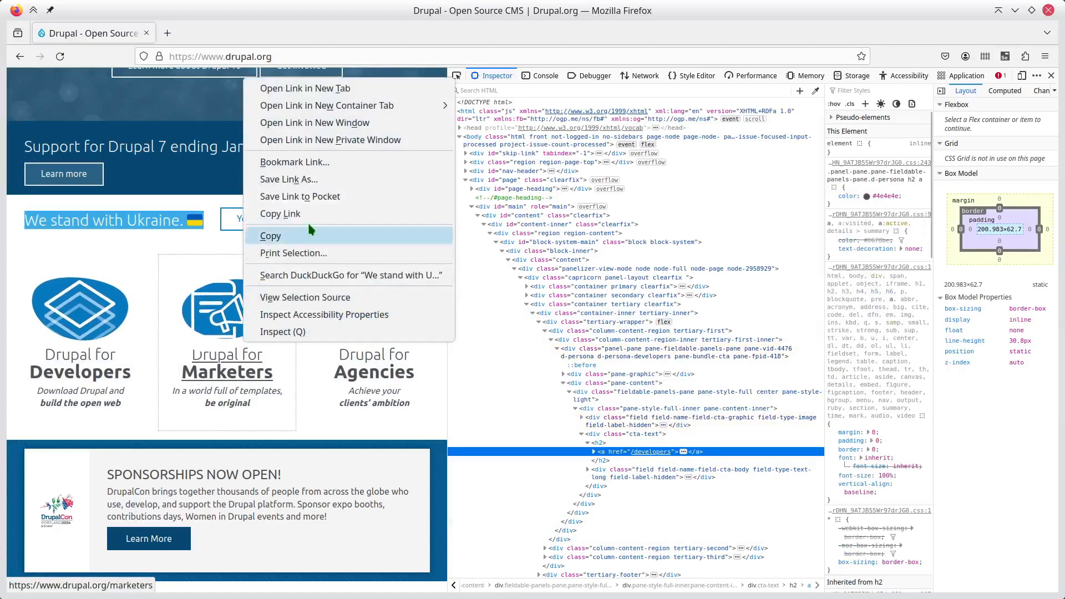
{"action": "left_click", "coordinate": [280, 214]}
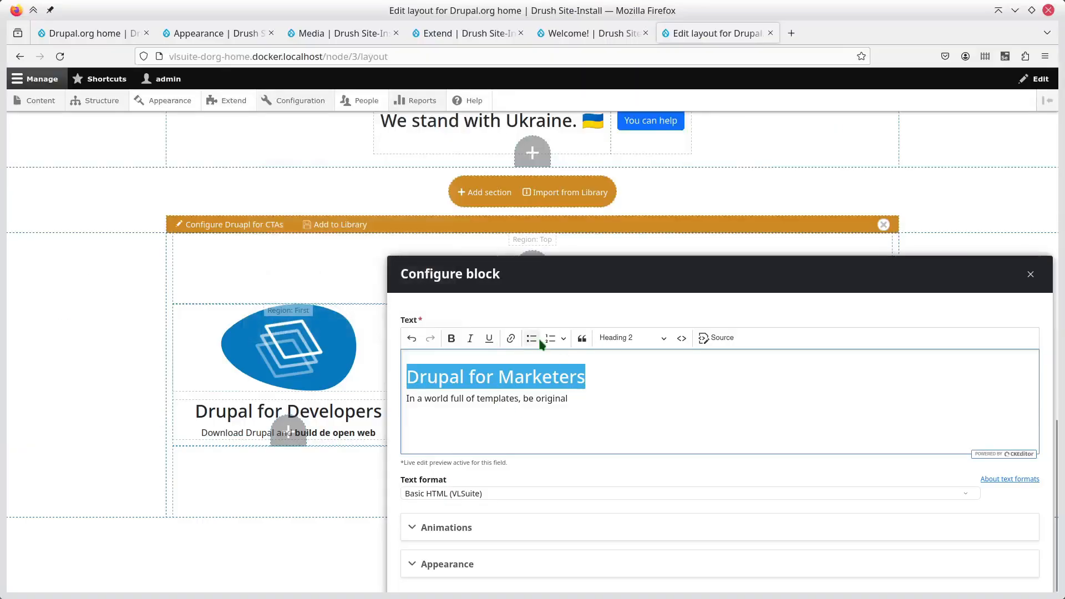
{"action": "left_click", "coordinate": [509, 340]}
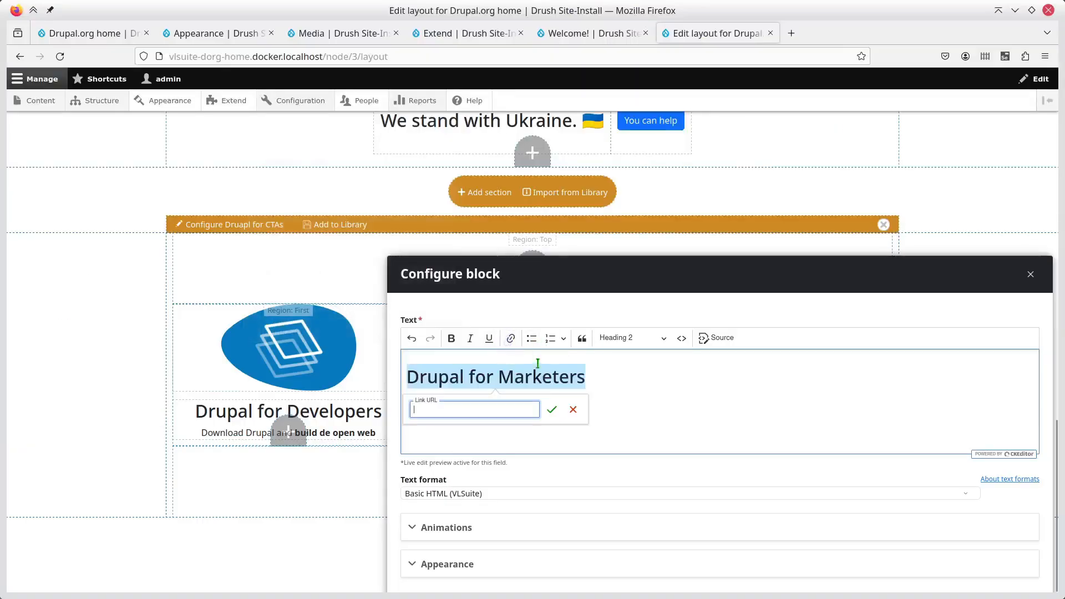
{"action": "left_click", "coordinate": [555, 410]}
- Make "be original" bold in the marketers text and update the block
{"action": "left_click", "coordinate": [631, 395]}
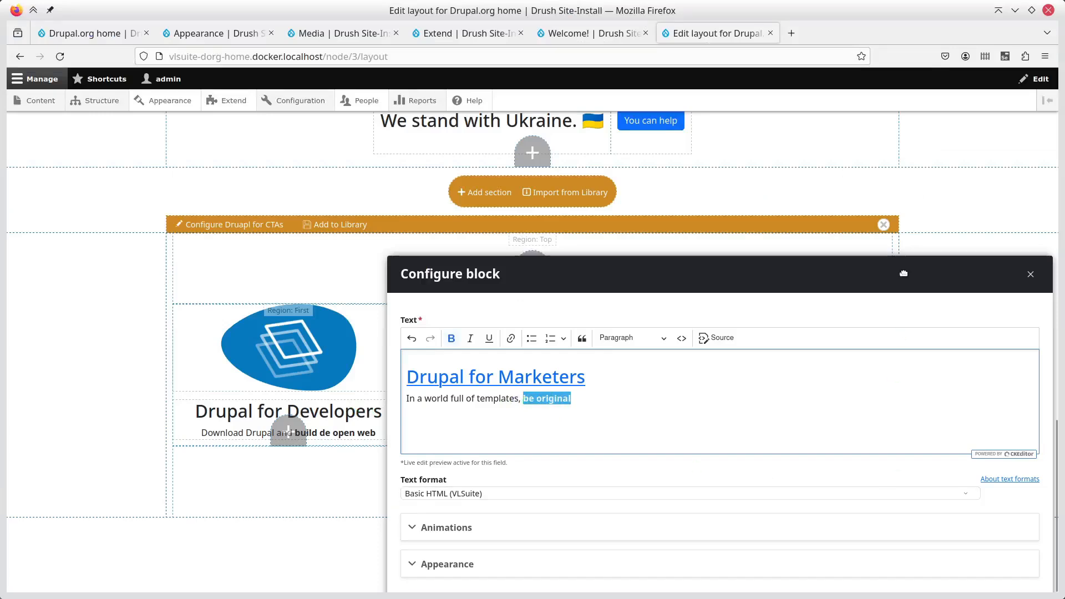
{"action": "key", "text": "ctrl+b"}
{"action": "left_click", "coordinate": [976, 499]}
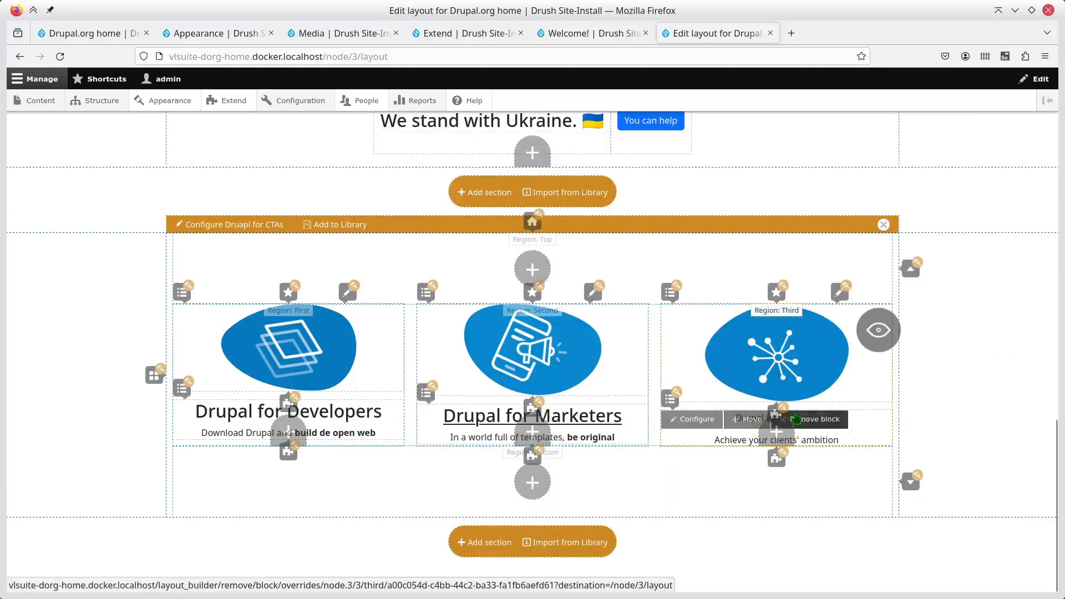
- Open the agencies text block in the third region and format "Drupal for Agencies" as Heading 2
{"action": "left_click", "coordinate": [697, 419]}
{"action": "left_click_drag", "start_coordinate": [665, 273], "coordinate": [312, 131]}
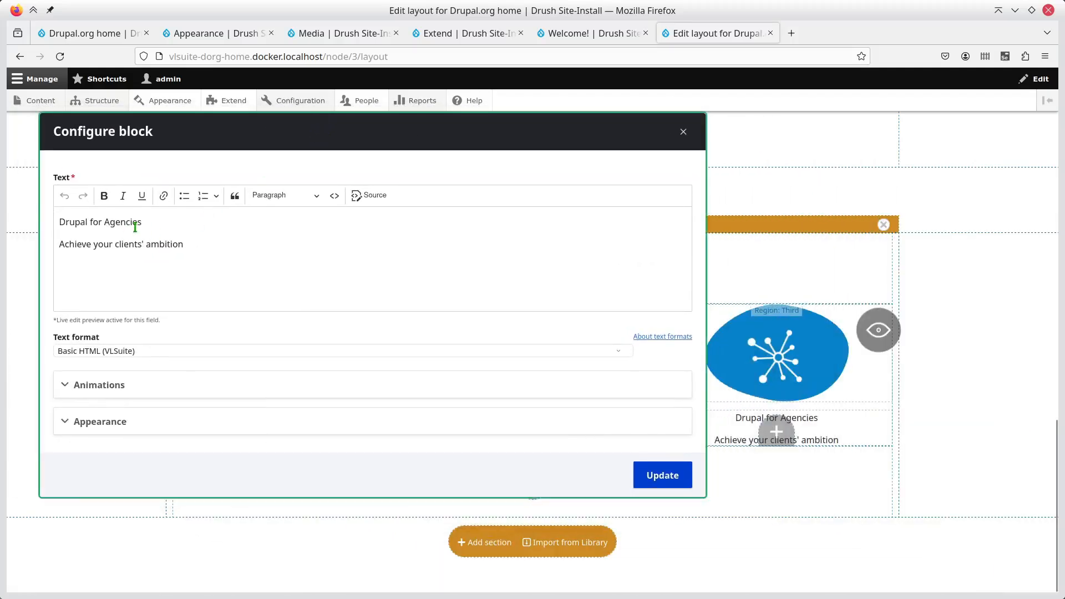
{"action": "left_click_drag", "start_coordinate": [146, 223], "coordinate": [55, 222]}
{"action": "left_click", "coordinate": [307, 201]}
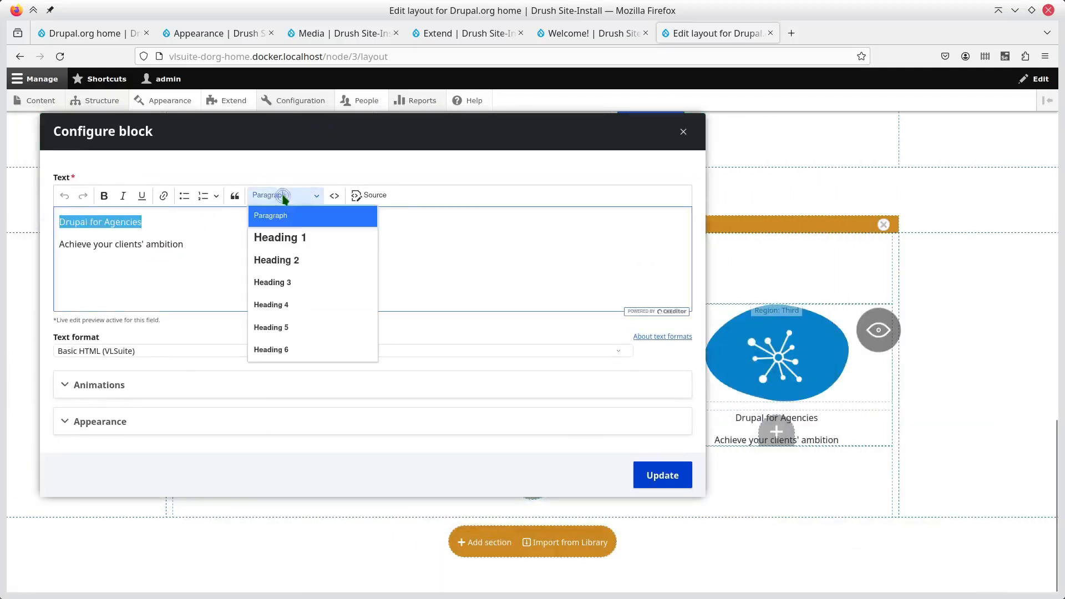
{"action": "left_click", "coordinate": [294, 259]}
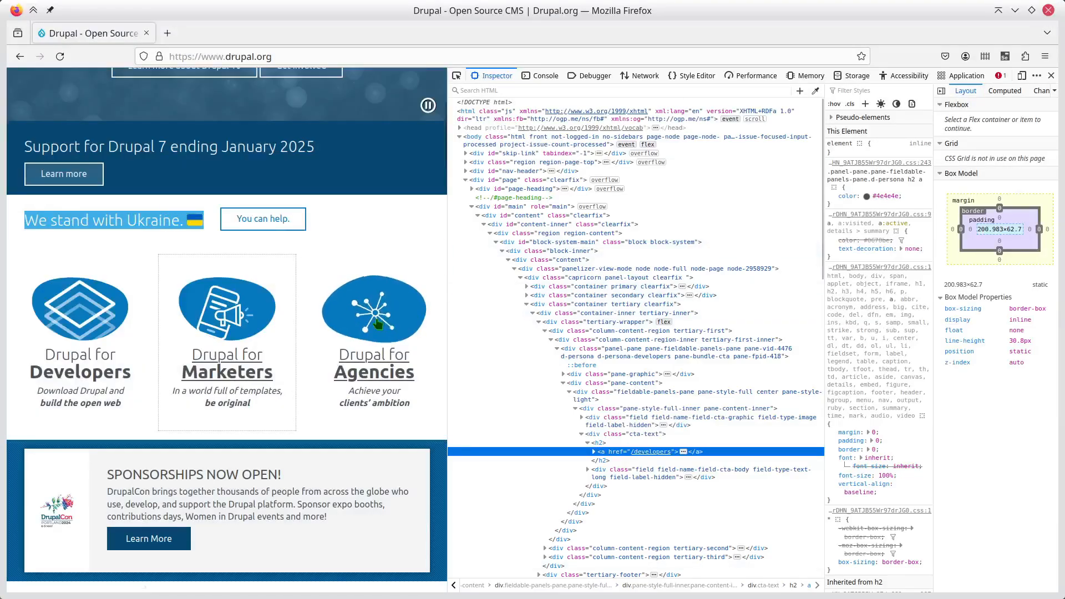
- Link the "Drupal for Agencies" heading to the address copied from drupal.org and make "clients' ambition" bold
{"action": "right_click", "coordinate": [378, 322]}
{"action": "left_click", "coordinate": [426, 455]}
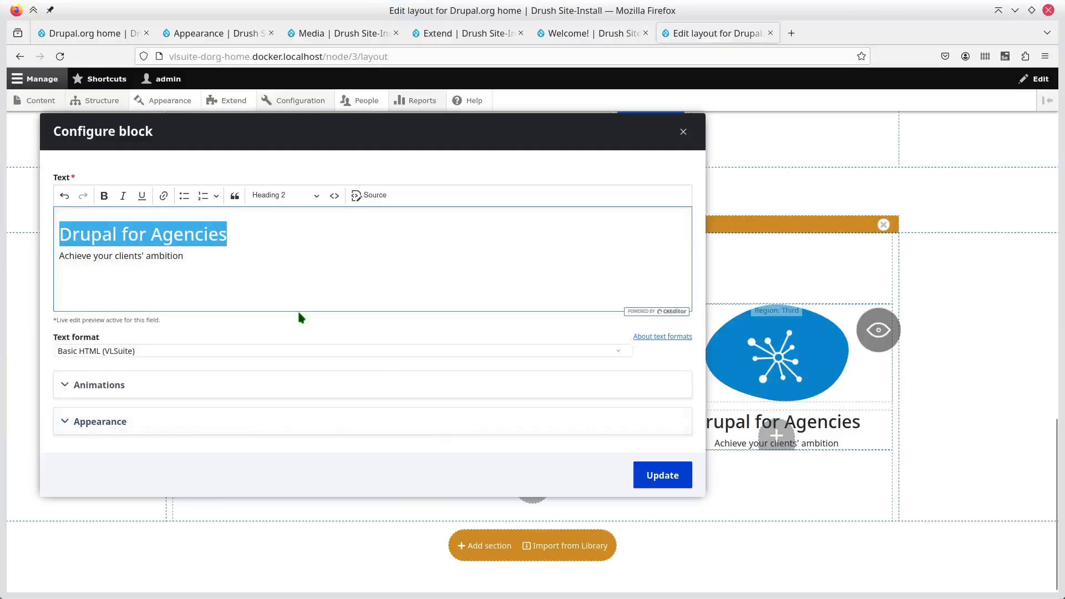
{"action": "left_click", "coordinate": [167, 196]}
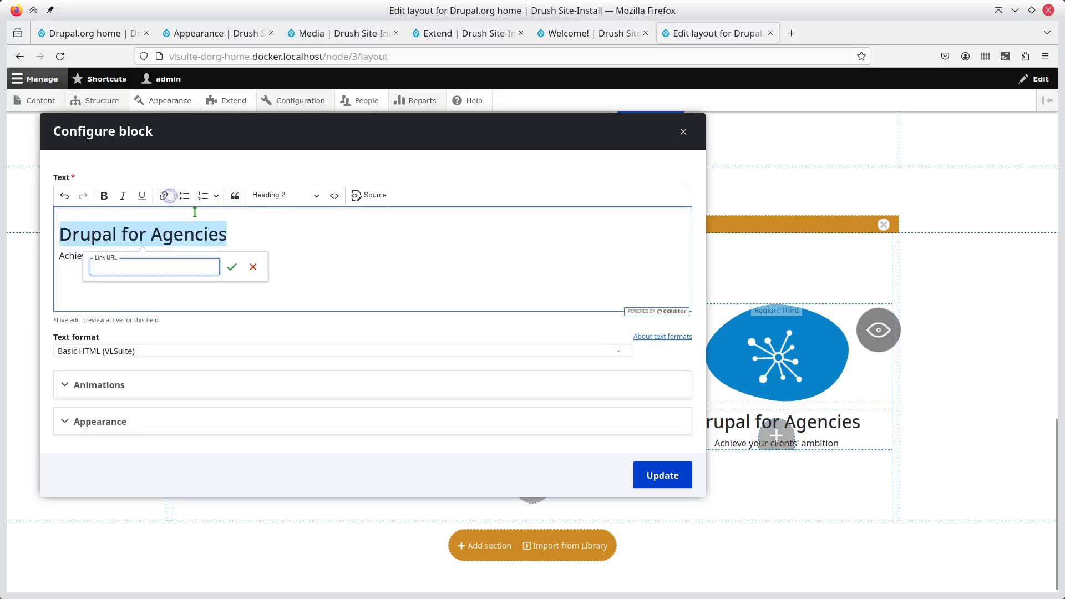
{"action": "left_click", "coordinate": [233, 267]}
{"action": "left_click", "coordinate": [359, 288]}
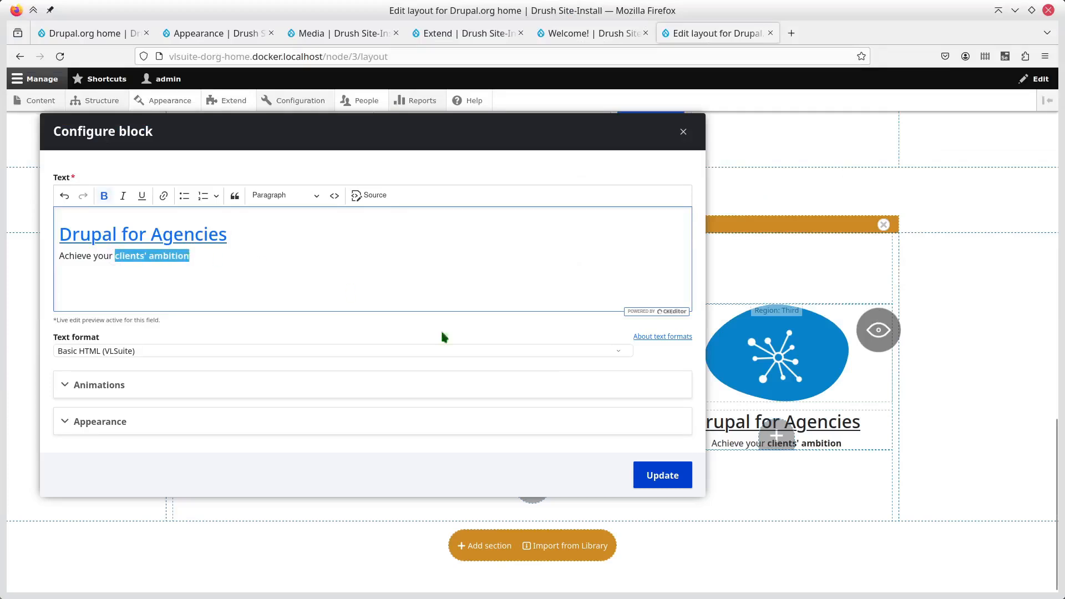
- Update the agencies text block and check the page in the live preview
{"action": "left_click", "coordinate": [686, 469]}
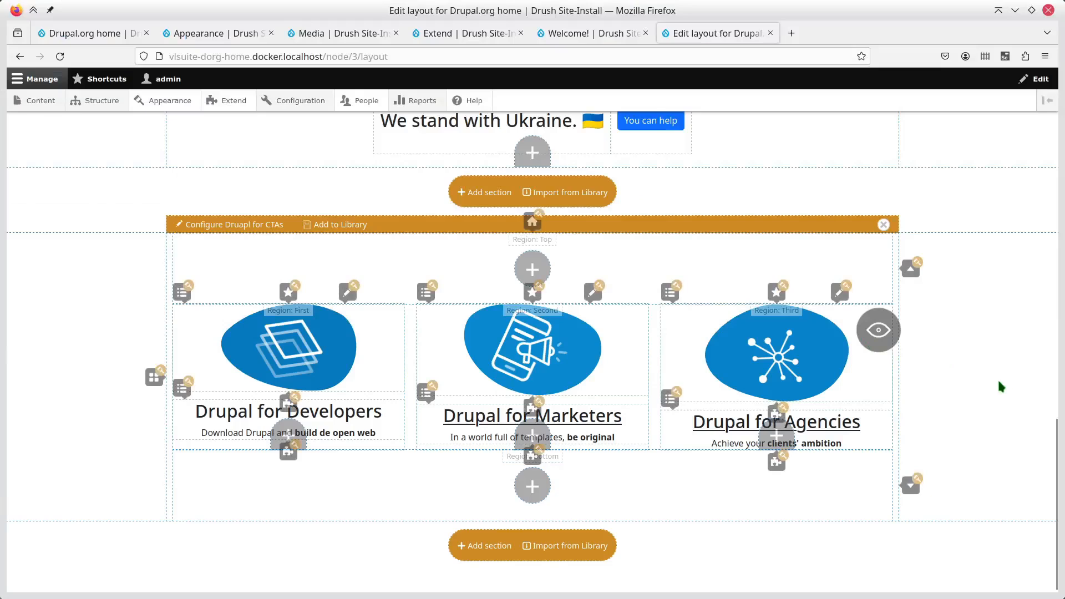
{"action": "left_click", "coordinate": [877, 330]}
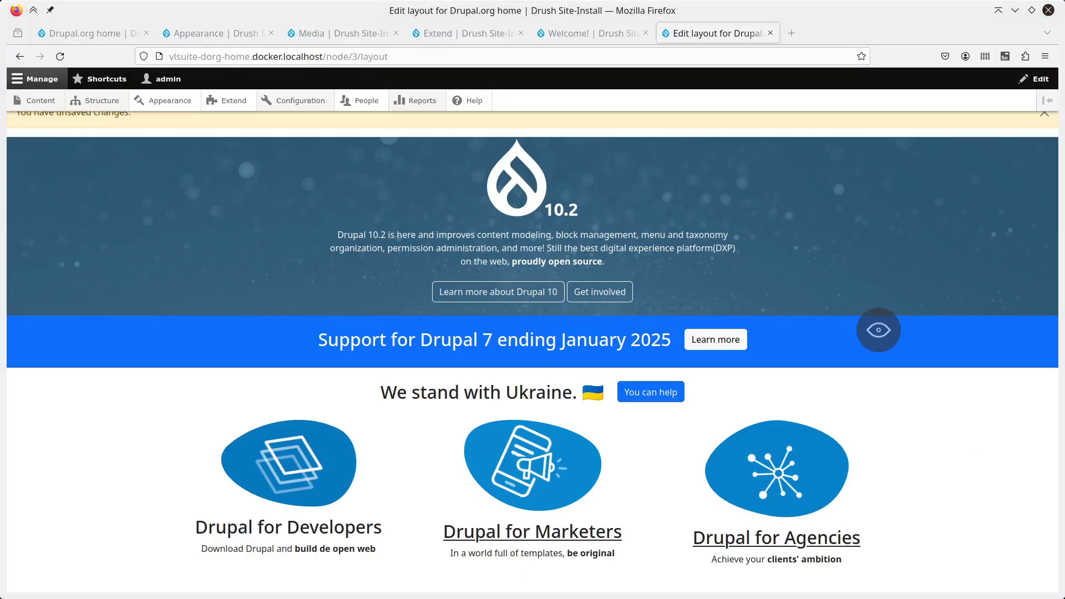
{"action": "left_click", "coordinate": [878, 331]}
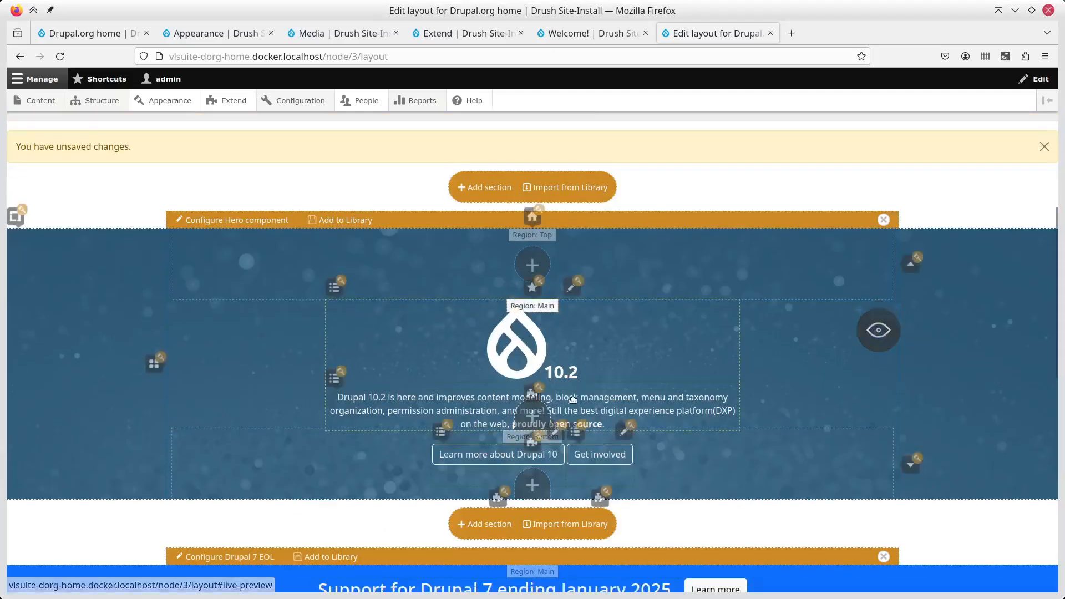
{"action": "scroll", "coordinate": [511, 445], "scroll_direction": "down", "scroll_amount": 10}
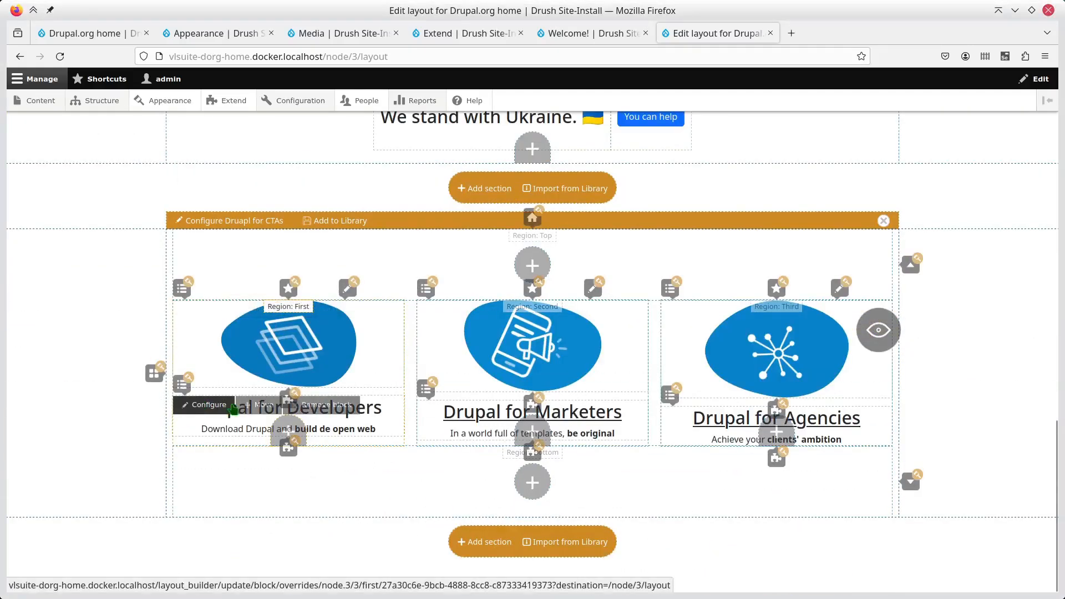
{"action": "left_click", "coordinate": [221, 402]}
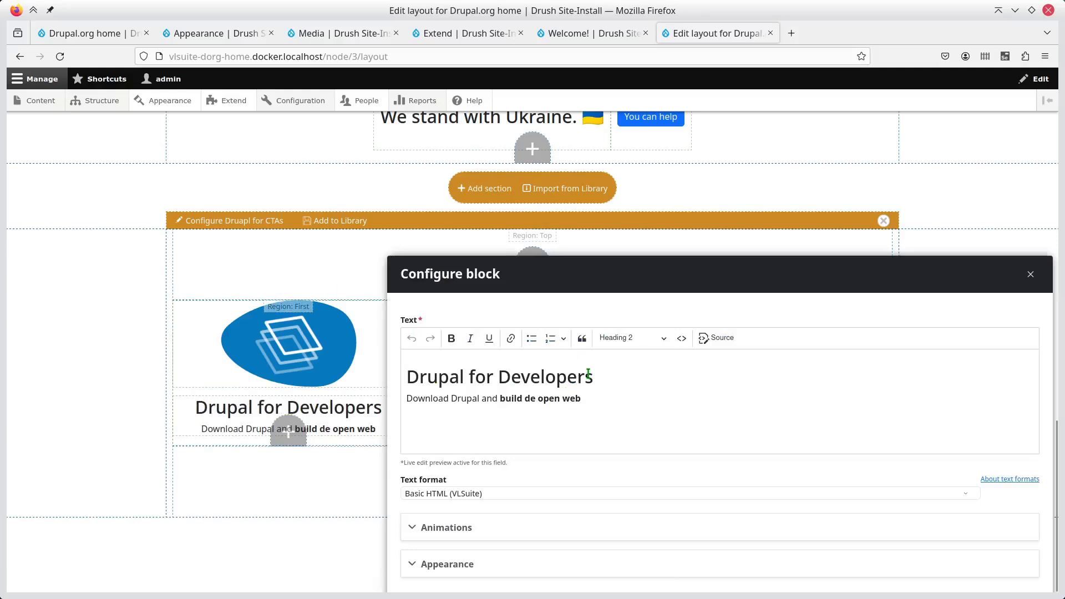
{"action": "left_click_drag", "start_coordinate": [601, 373], "coordinate": [383, 378]}
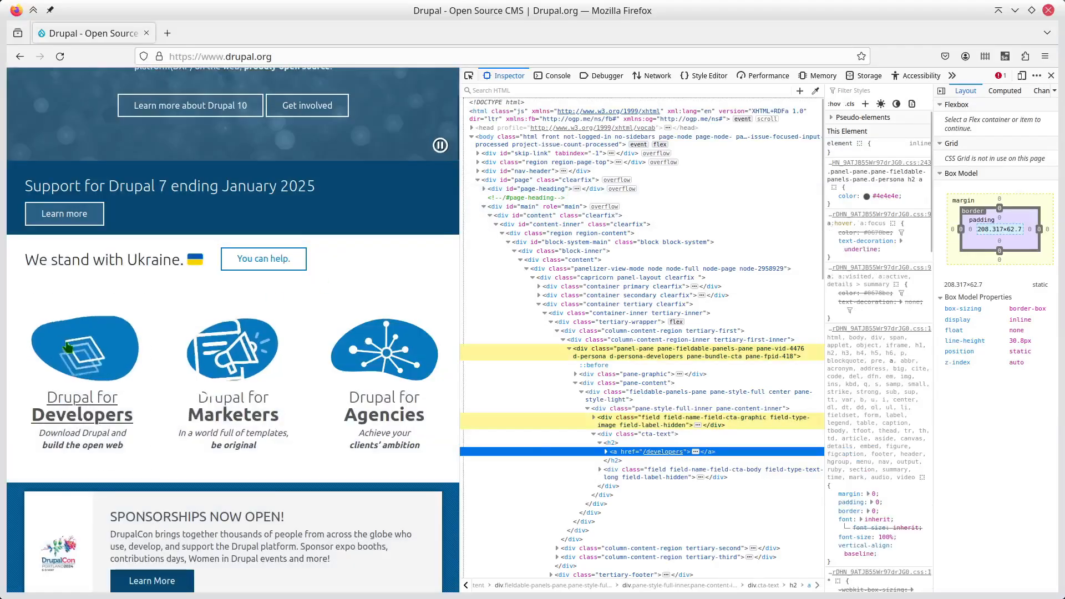
{"action": "right_click", "coordinate": [70, 346]}
{"action": "left_click", "coordinate": [106, 480]}
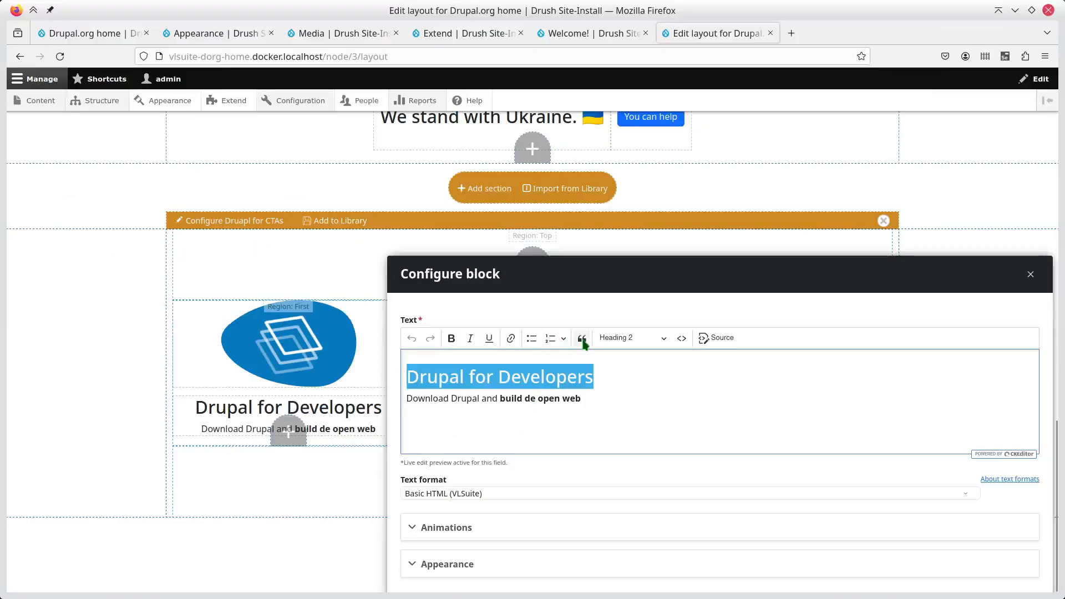
{"action": "left_click", "coordinate": [511, 345]}
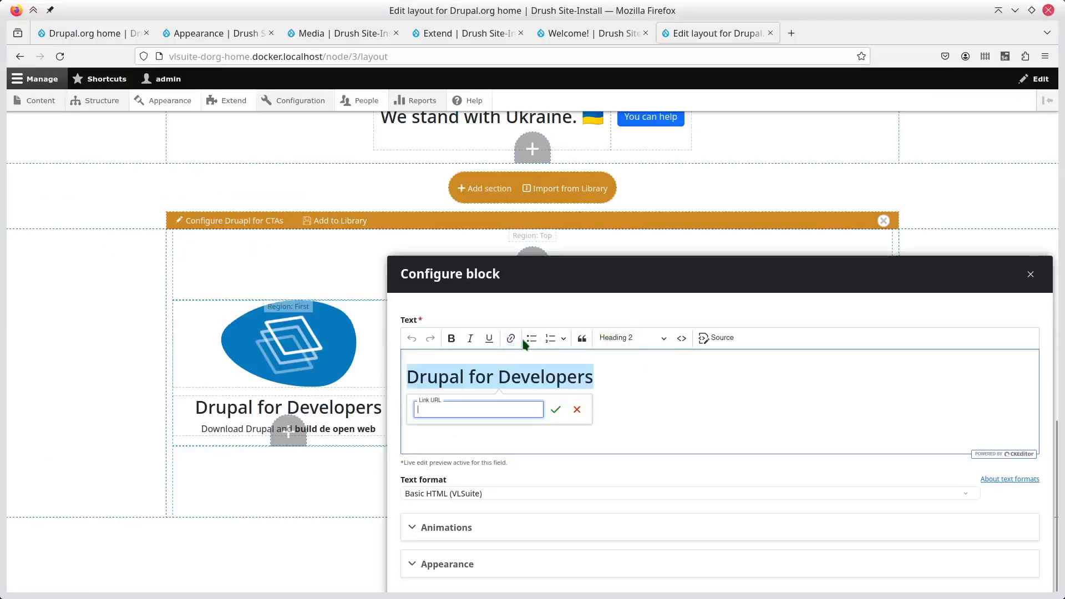
{"action": "left_click", "coordinate": [556, 411]}
{"action": "left_click", "coordinate": [663, 394]}
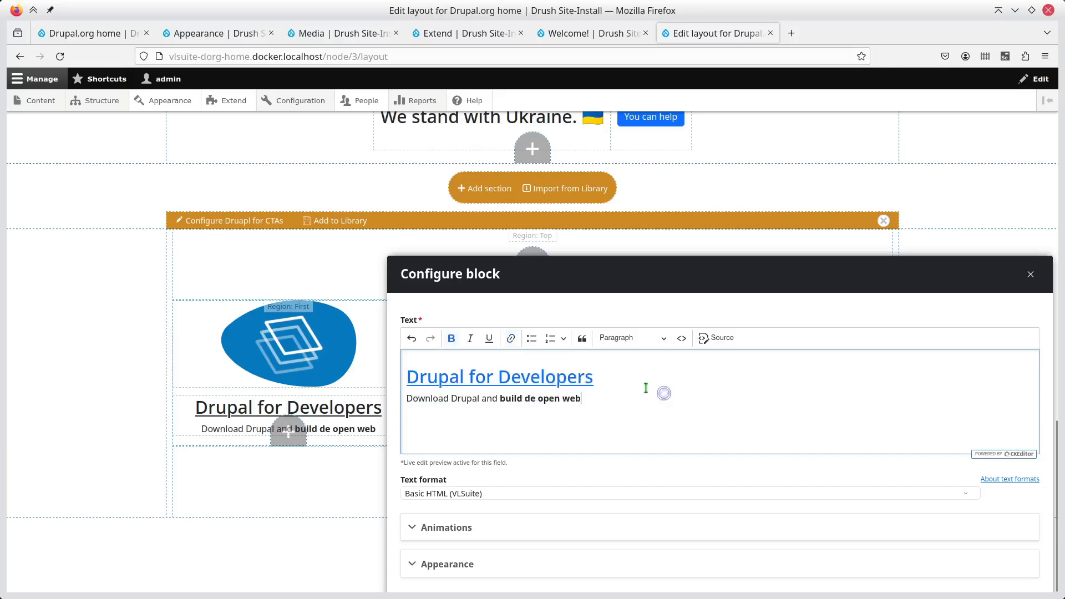
- Break the developers text so "Developers" and "build de open web" each start a new line, and update the block
{"action": "left_click", "coordinate": [493, 376]}
{"action": "key", "text": "Delete"}
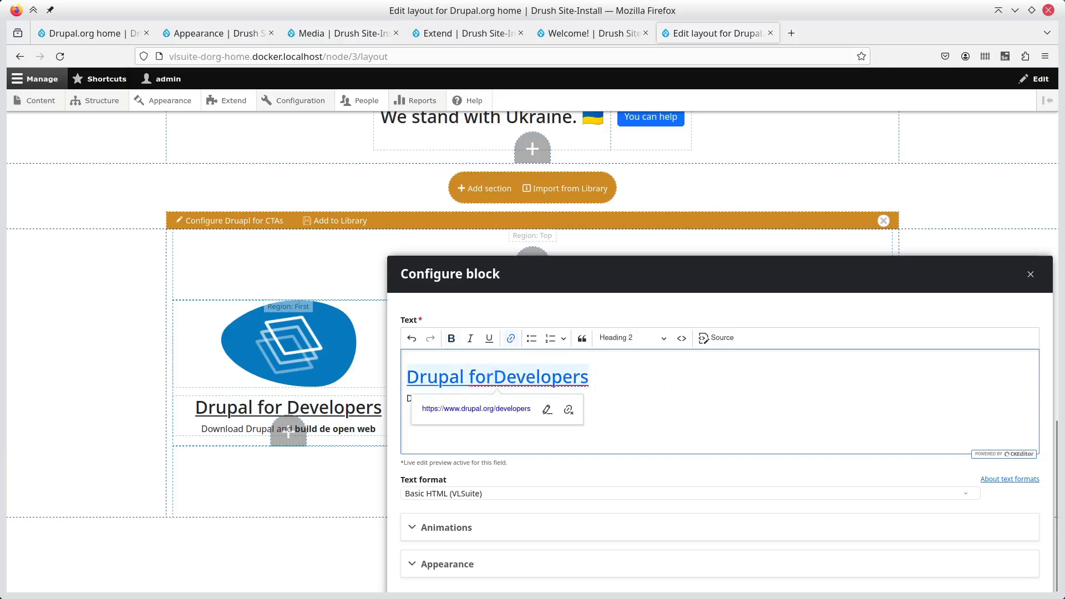
{"action": "key", "text": "shift+Return"}
{"action": "left_click", "coordinate": [652, 398]}
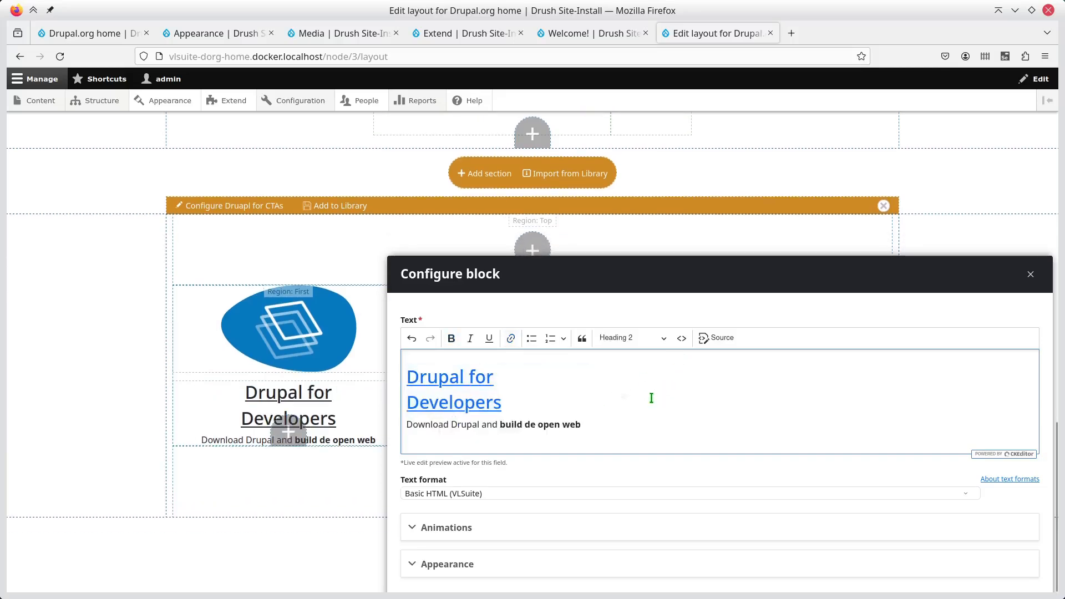
{"action": "key", "text": "Return"}
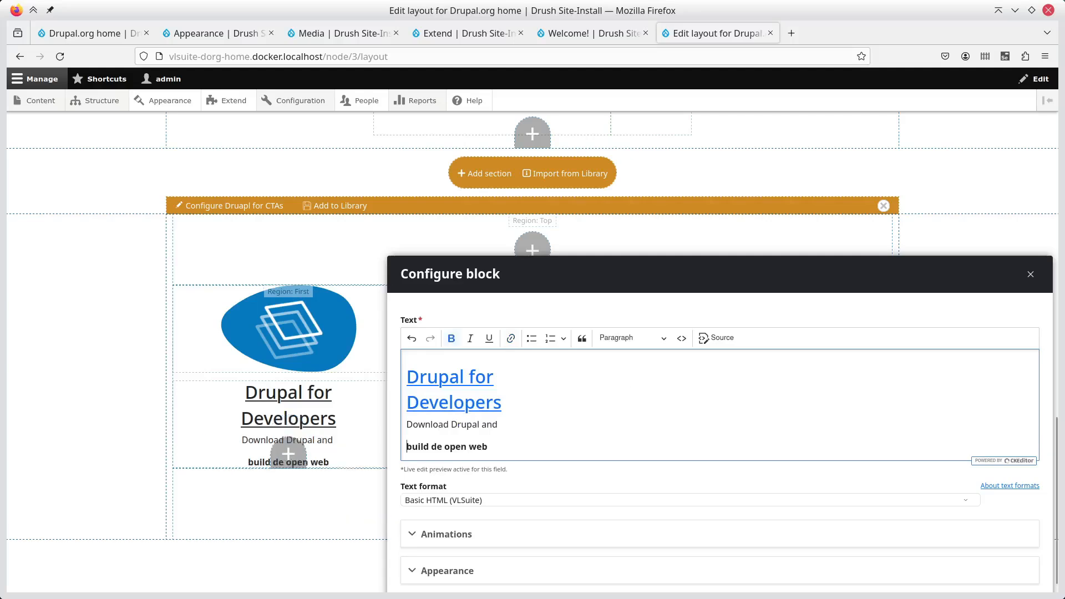
{"action": "key", "text": "BackSpace"}
{"action": "key", "text": "shift+Return"}
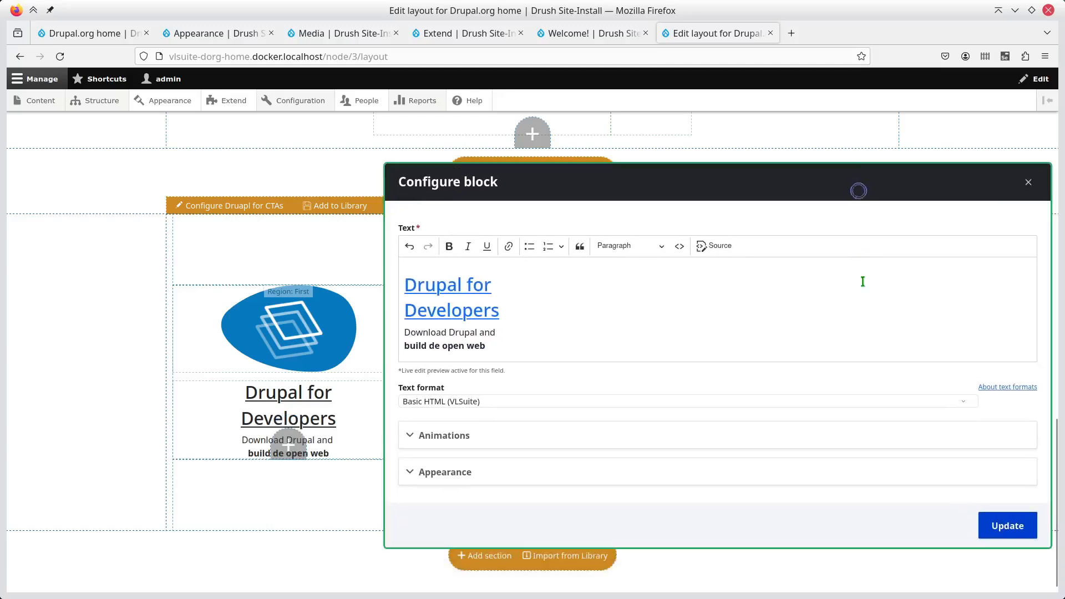
{"action": "left_click", "coordinate": [1012, 533]}
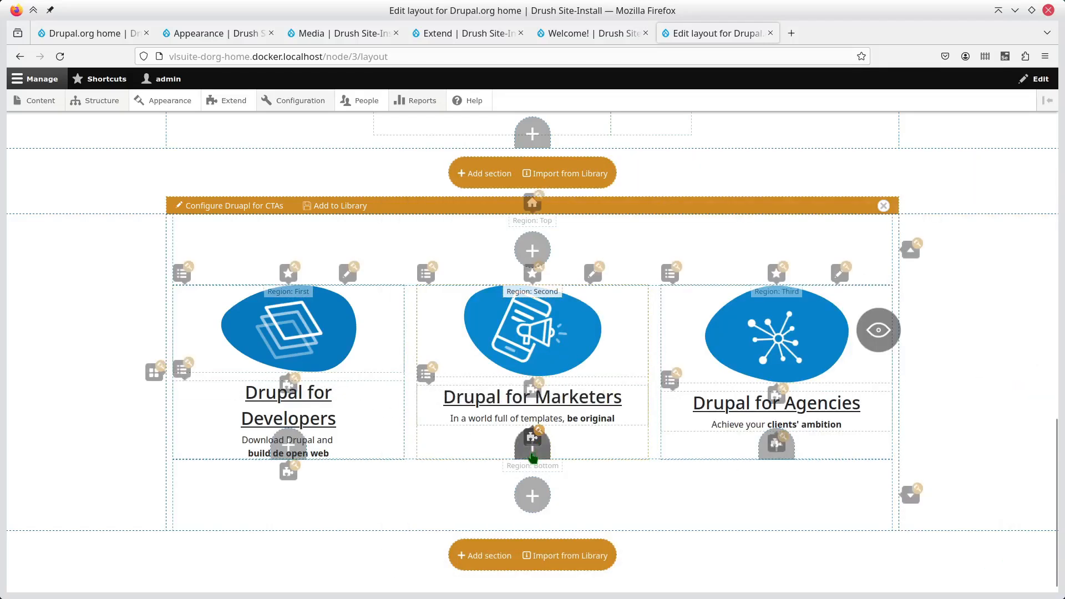
- Add line breaks before "Marketers" and "be original" in the second region's text block and update it
{"action": "left_click", "coordinate": [464, 400]}
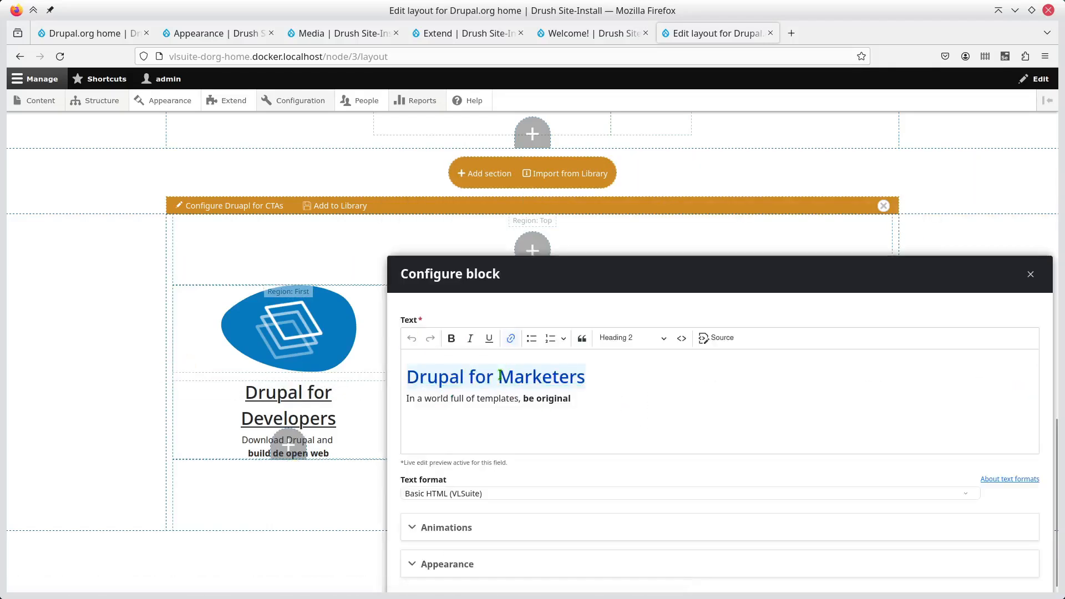
{"action": "left_click", "coordinate": [499, 379]}
{"action": "key", "text": "BackSpace"}
{"action": "key", "text": "shift+Return"}
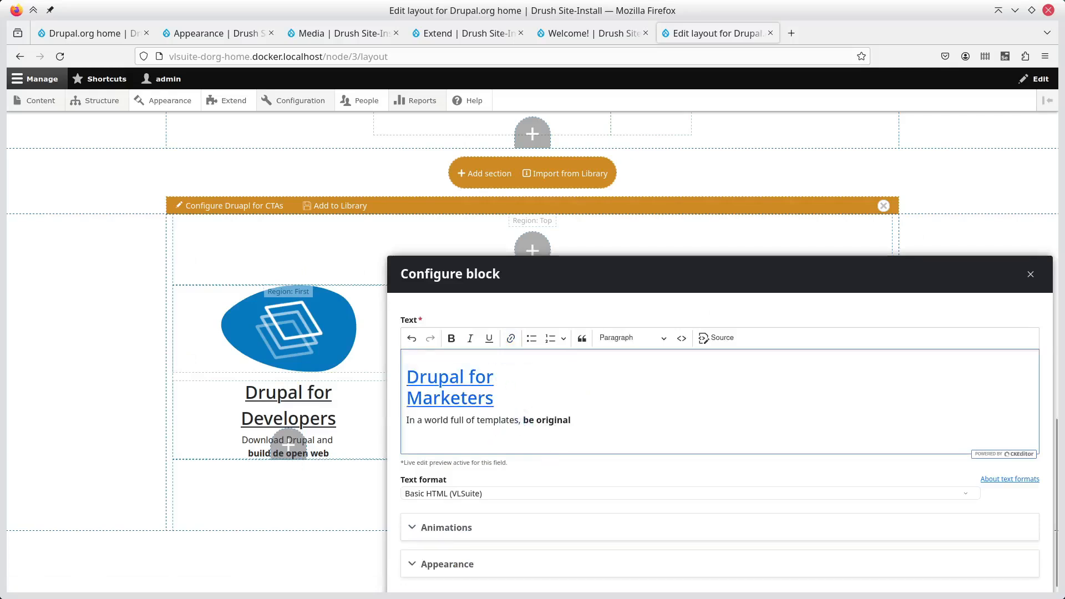
{"action": "key", "text": "shift+Return"}
{"action": "left_click_drag", "start_coordinate": [877, 281], "coordinate": [879, 220]}
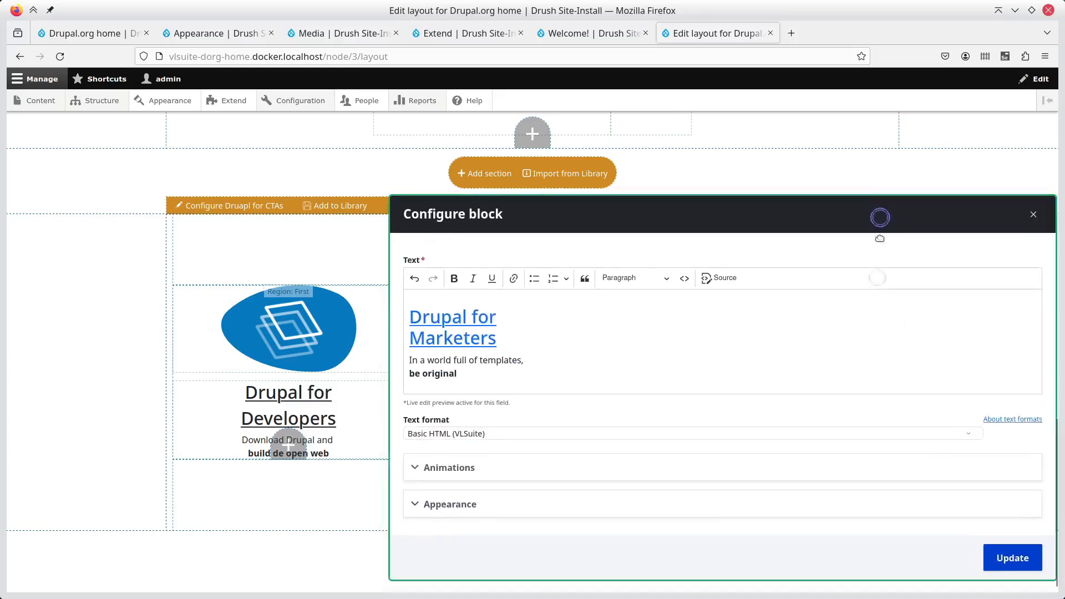
{"action": "left_click", "coordinate": [1004, 559]}
- Replace the break before "Developers" in the first region's heading with a soft line break and update the block
{"action": "mouse_move", "coordinate": [357, 423]}
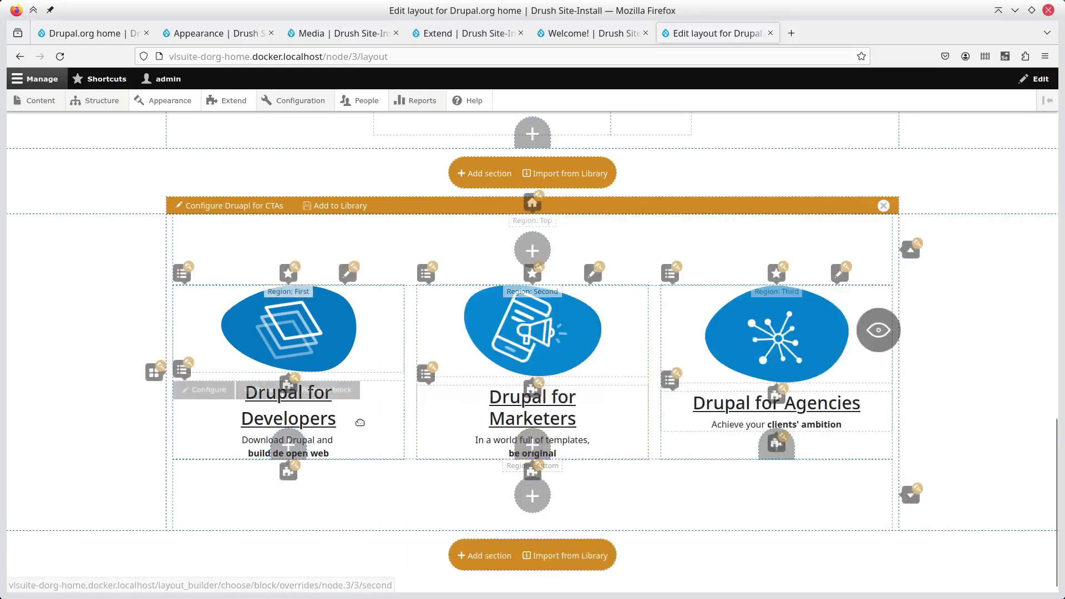
{"action": "left_click", "coordinate": [213, 393]}
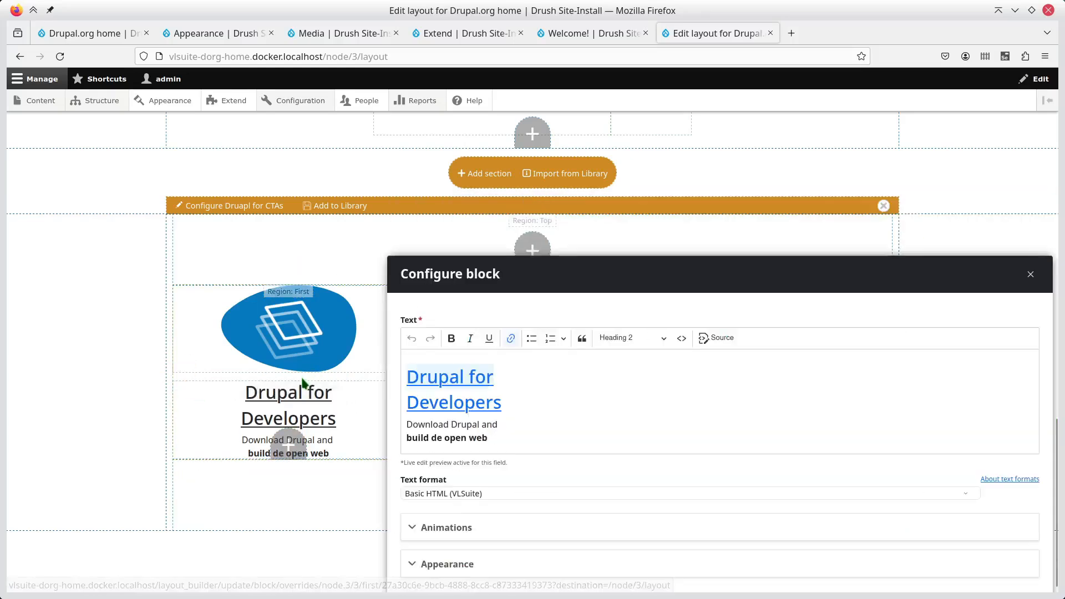
{"action": "left_click", "coordinate": [519, 398]}
{"action": "key", "text": "Home"}
{"action": "key", "text": "BackSpace"}
{"action": "key", "text": "shift+Return"}
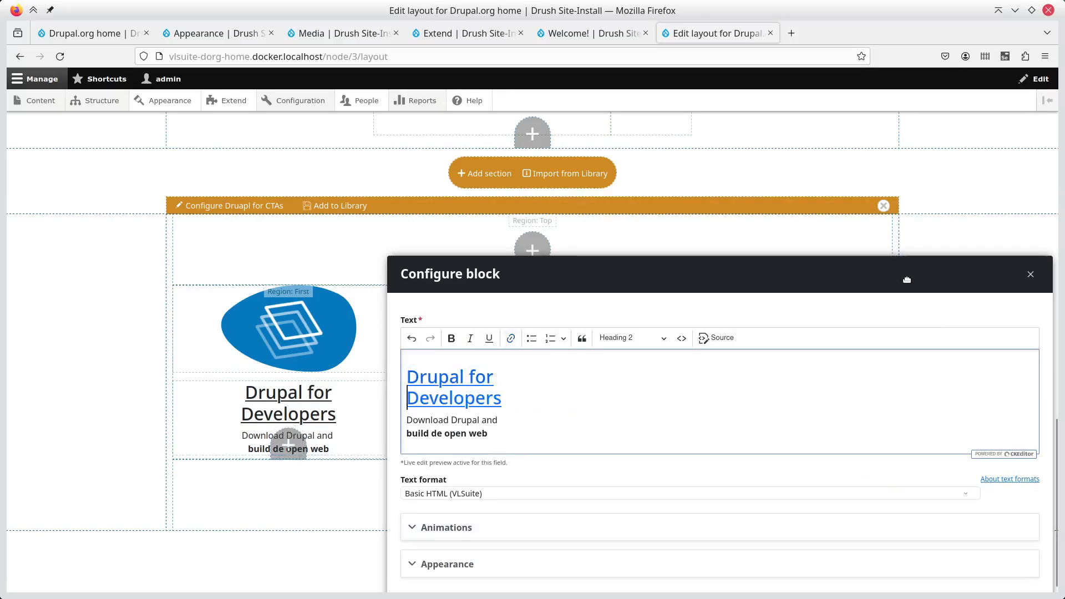
{"action": "left_click_drag", "start_coordinate": [906, 280], "coordinate": [901, 168]}
{"action": "left_click", "coordinate": [1003, 507]}
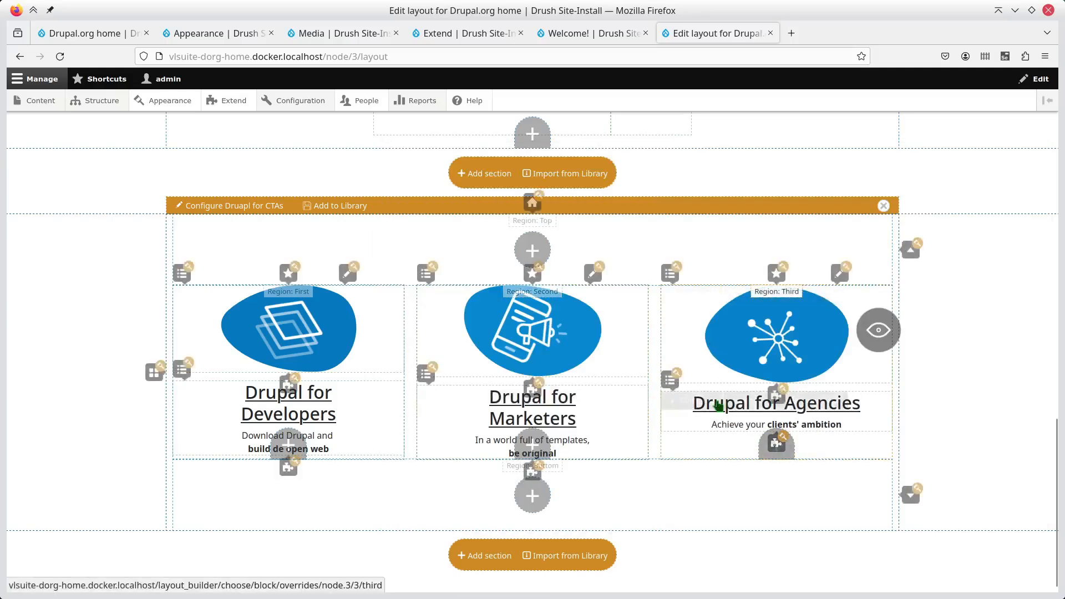
- Add line breaks before "Agencies" and "clients' ambition" in the third region's text block and update it
{"action": "left_click", "coordinate": [694, 401]}
{"action": "left_click", "coordinate": [482, 378]}
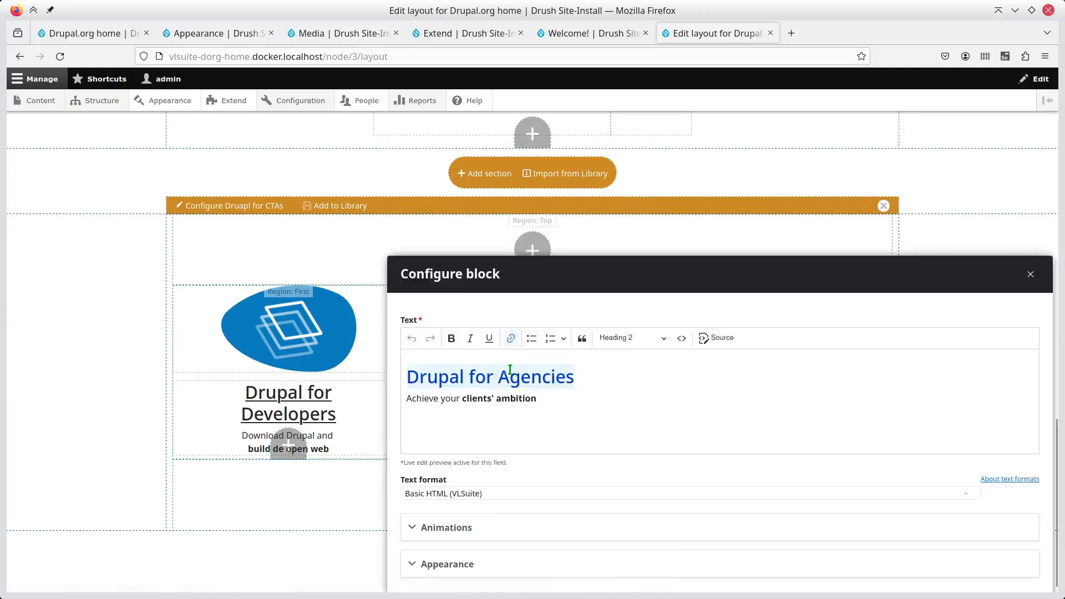
{"action": "key", "text": "shift+Return"}
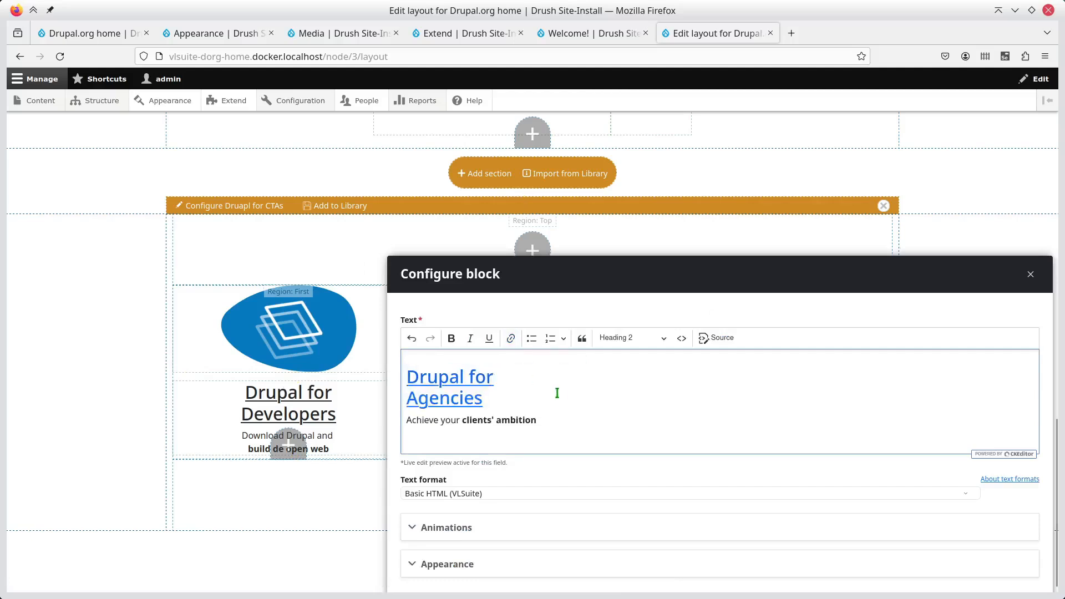
{"action": "left_click", "coordinate": [463, 419]}
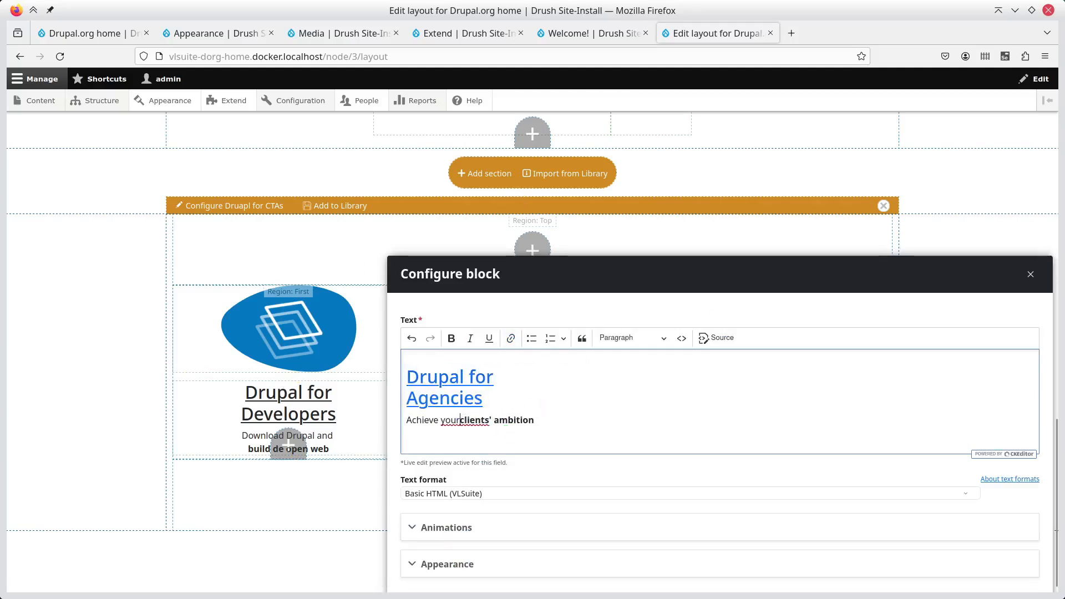
{"action": "key", "text": "shift+Return"}
{"action": "left_click", "coordinate": [985, 511]}
{"action": "left_click", "coordinate": [534, 474]}
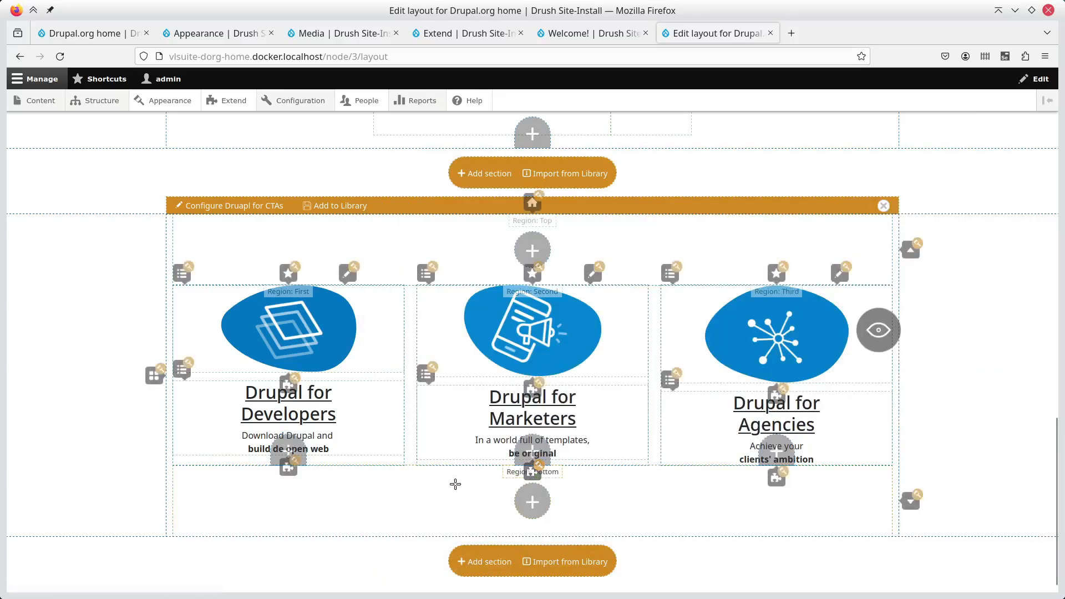
- Set the horizontal spacing of all regions in the CTAs section to Spacer 5 and show the live preview
{"action": "left_click", "coordinate": [154, 376]}
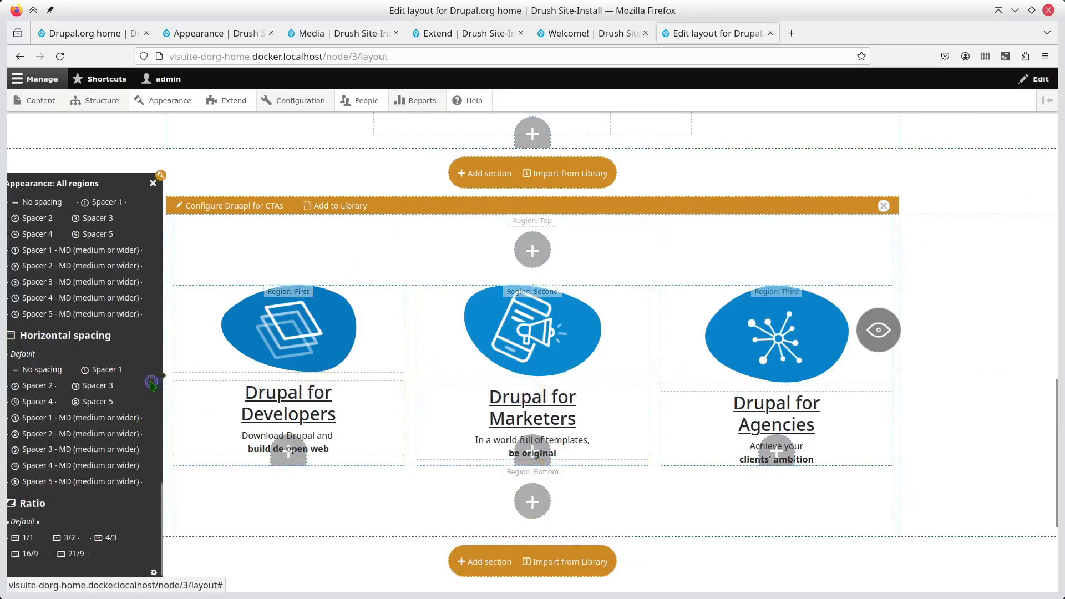
{"action": "left_click", "coordinate": [99, 397]}
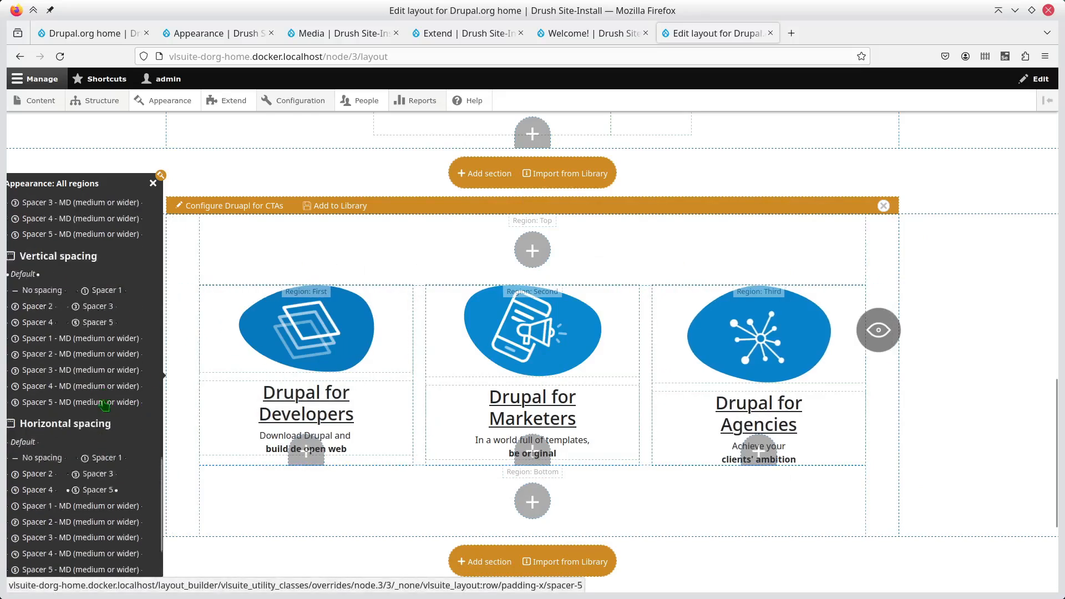
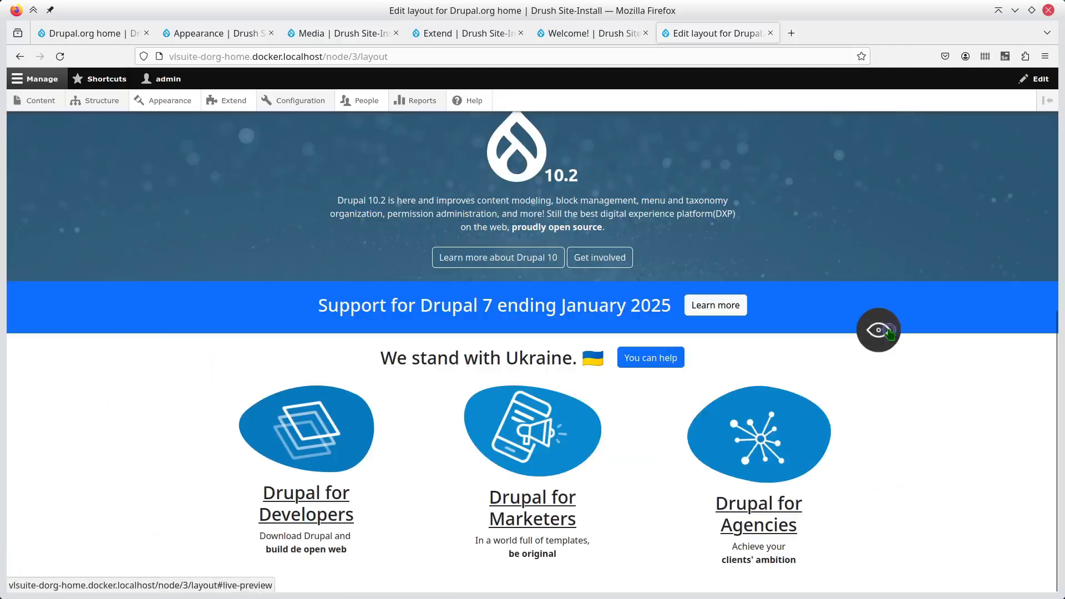
{"action": "left_click", "coordinate": [898, 334]}
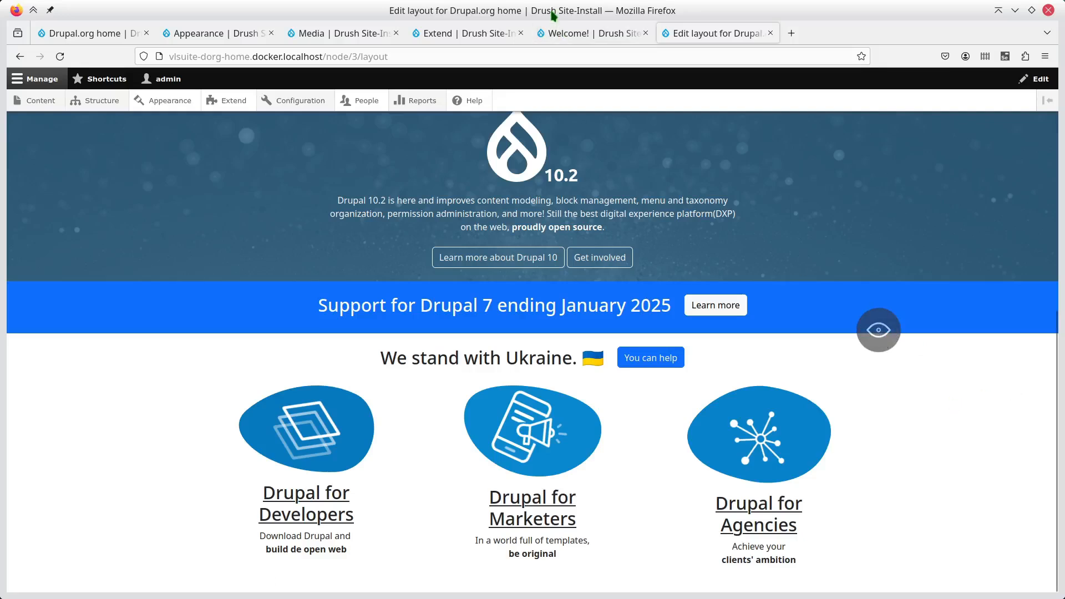
- Compare the previewed CTAs with the full-width drupal.org home page, closing its developer tools, and return to editing the layout
{"action": "key", "text": "alt+Tab"}
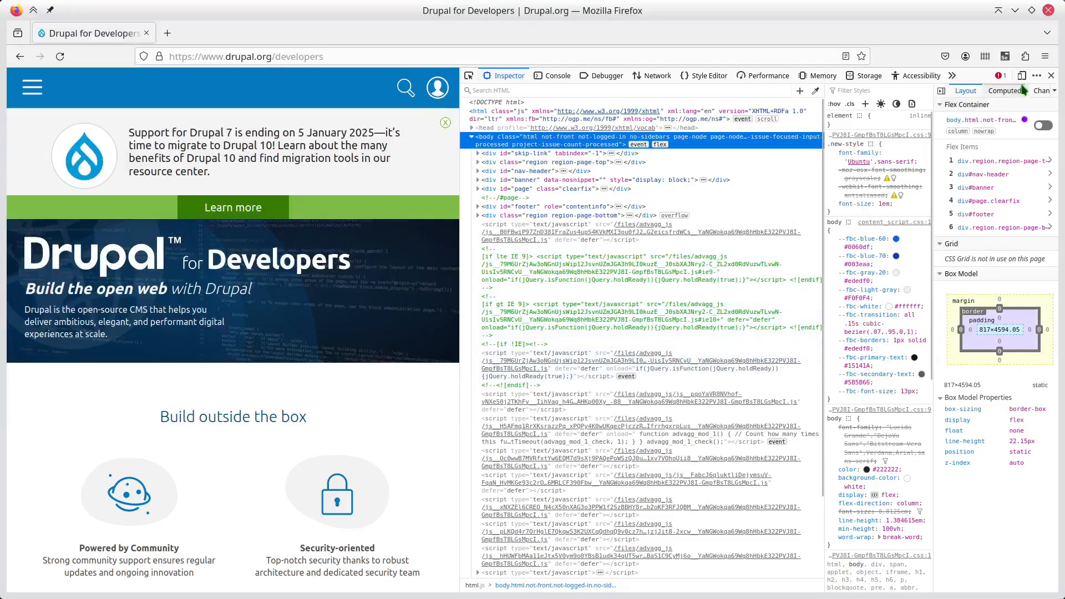
{"action": "left_click", "coordinate": [1050, 75]}
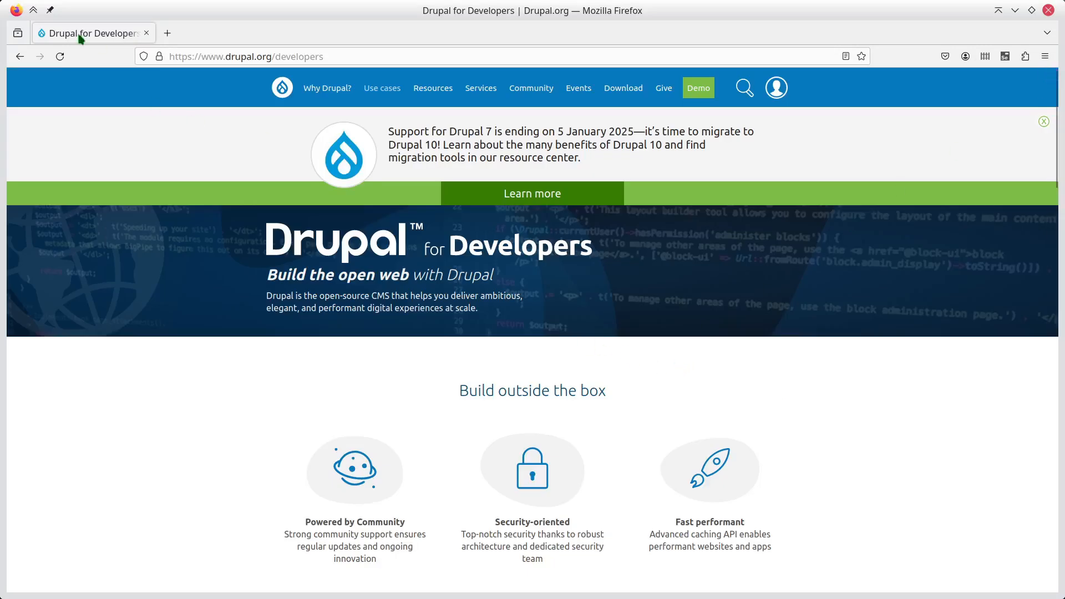
{"action": "left_click", "coordinate": [20, 56]}
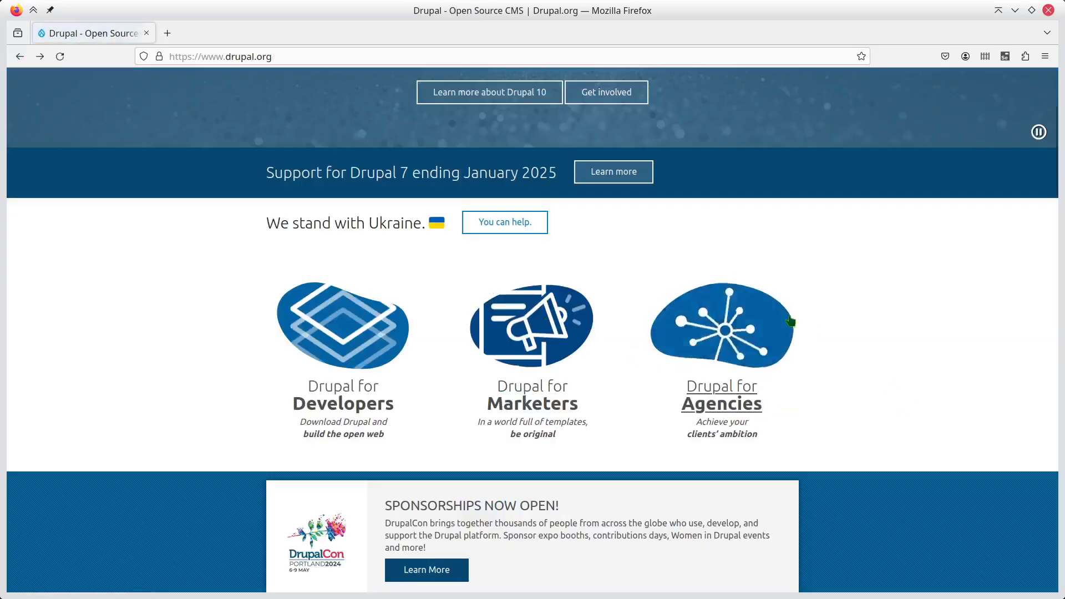
{"action": "key", "text": "alt+Tab"}
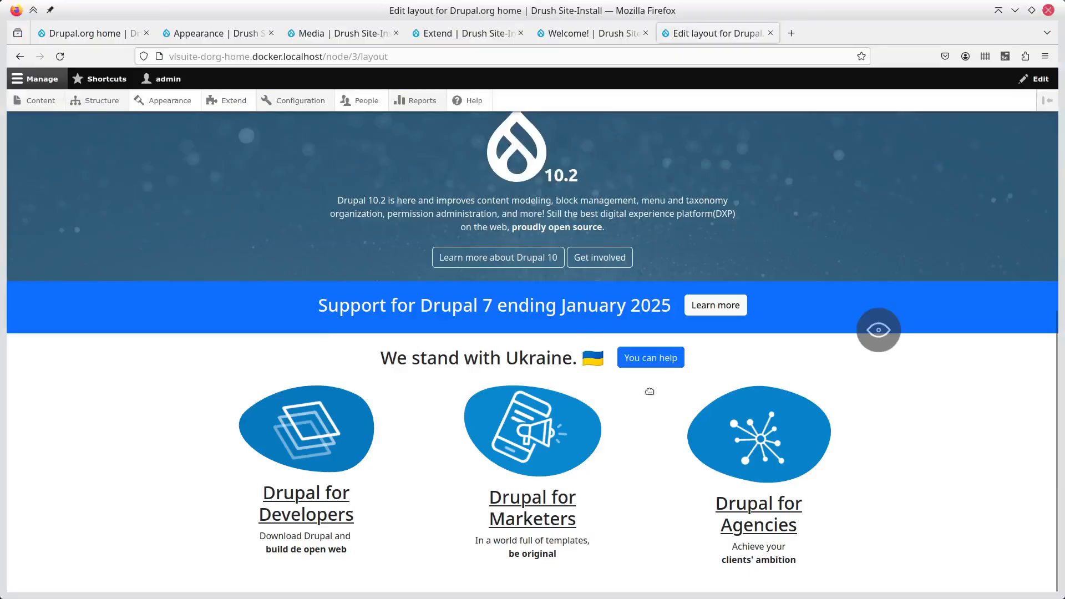
{"action": "left_click", "coordinate": [879, 330]}
{"action": "scroll", "coordinate": [532, 410], "scroll_direction": "down", "scroll_amount": 10}
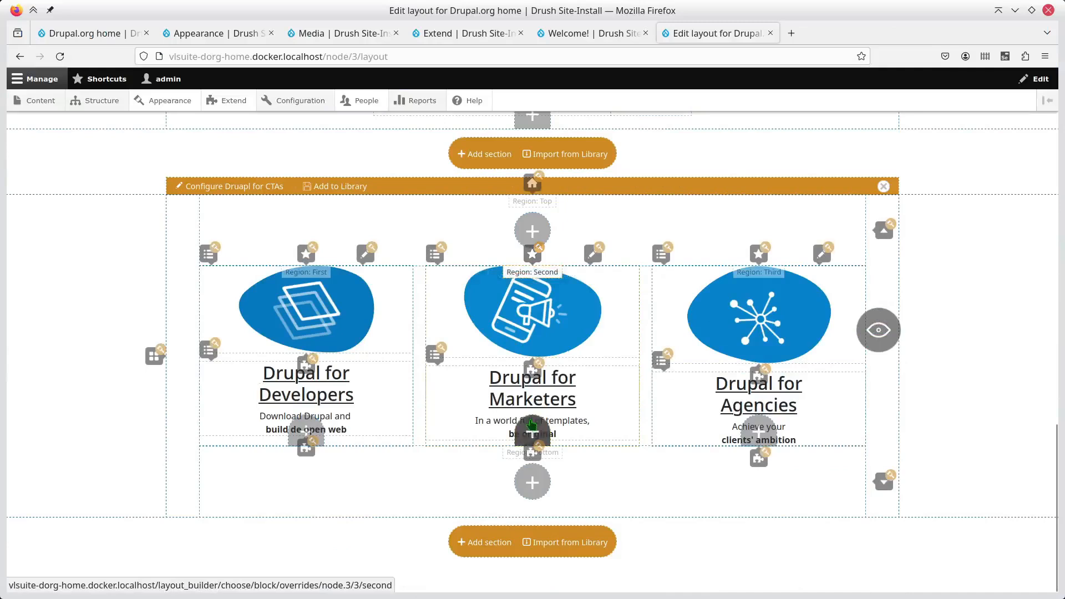
- Turn off the optional regions of the "Druapl for CTAs" section and update it
{"action": "left_click", "coordinate": [532, 253]}
{"action": "left_click", "coordinate": [511, 227]}
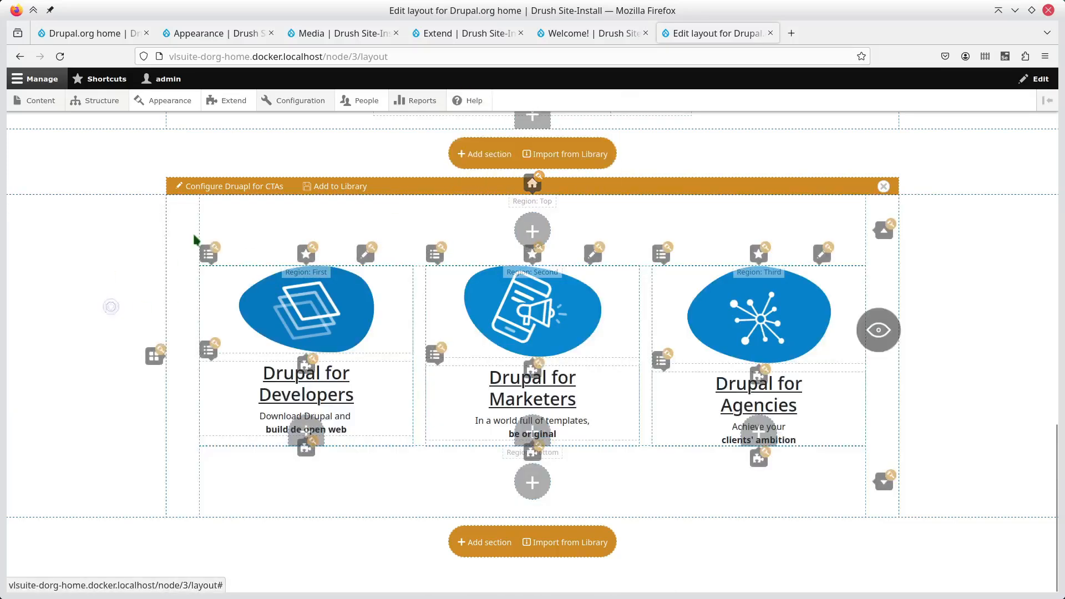
{"action": "left_click", "coordinate": [223, 186]}
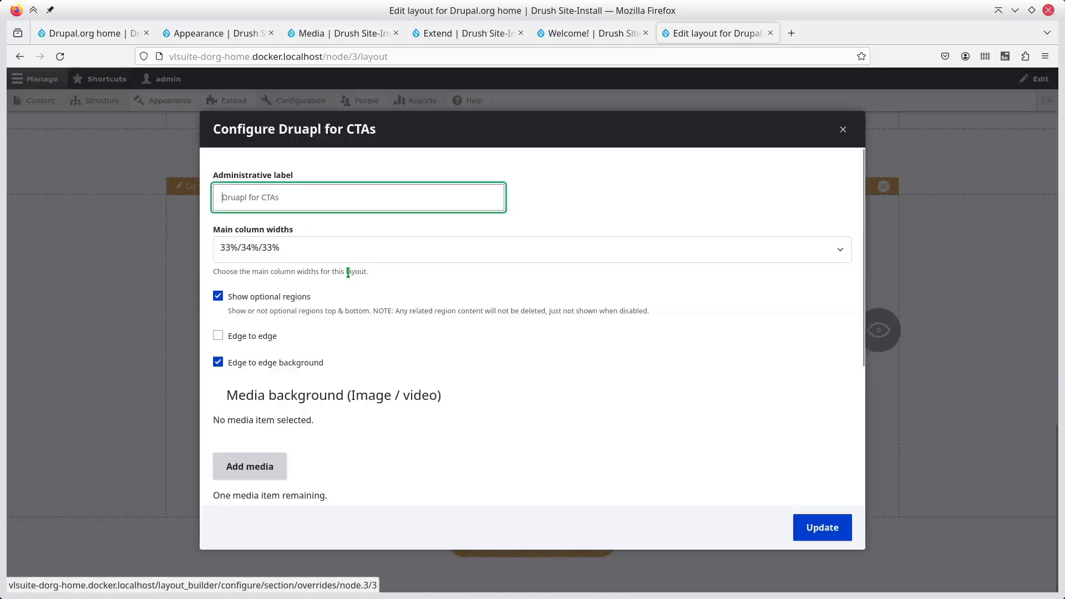
{"action": "left_click", "coordinate": [259, 297]}
{"action": "left_click", "coordinate": [823, 527]}
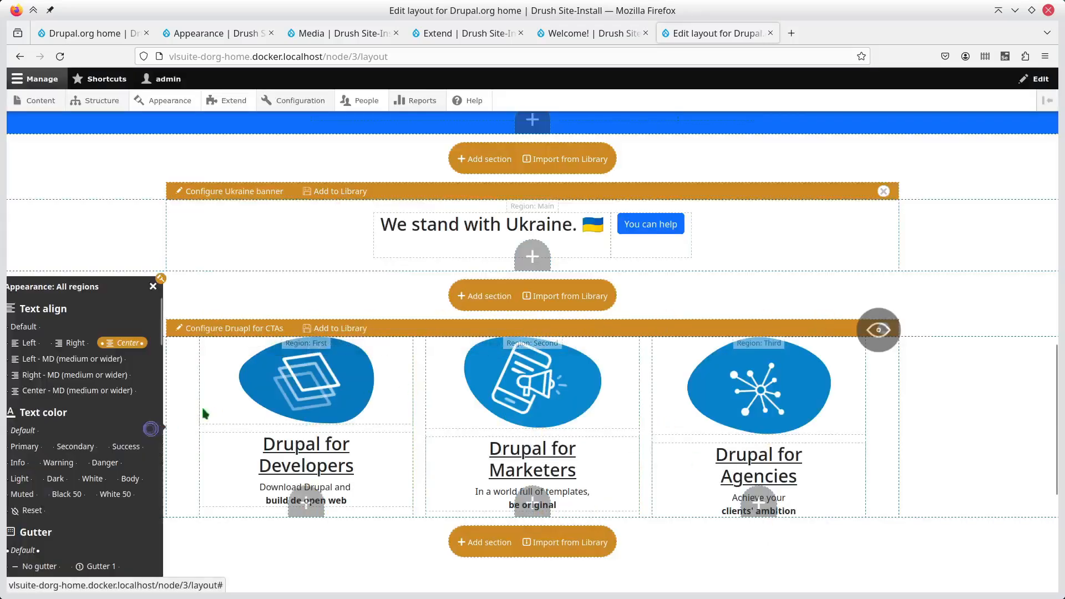
- Try Spacer 4 as the vertical spacing for all regions of the "Druapl for CTAs" section and preview the page
{"action": "scroll", "coordinate": [103, 422], "scroll_direction": "down", "scroll_amount": 12}
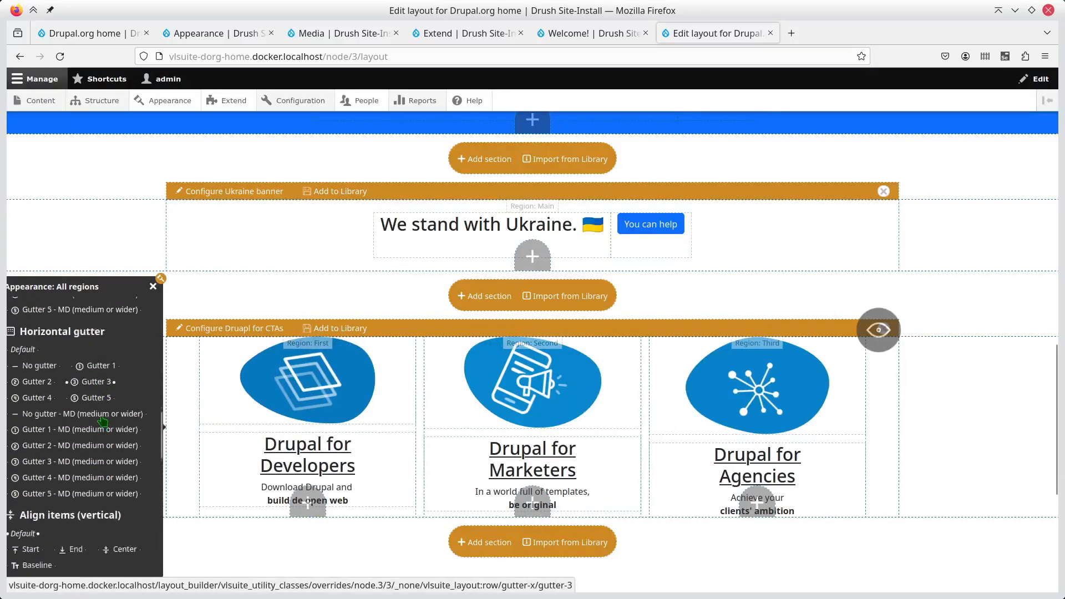
{"action": "scroll", "coordinate": [103, 422], "scroll_direction": "down", "scroll_amount": 10}
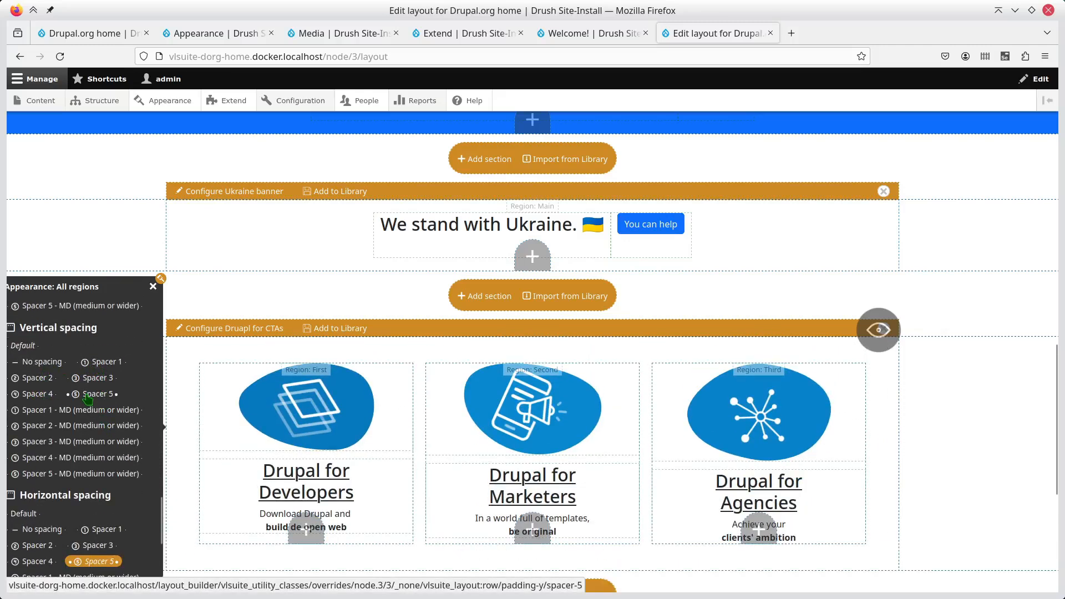
{"action": "left_click", "coordinate": [46, 395]}
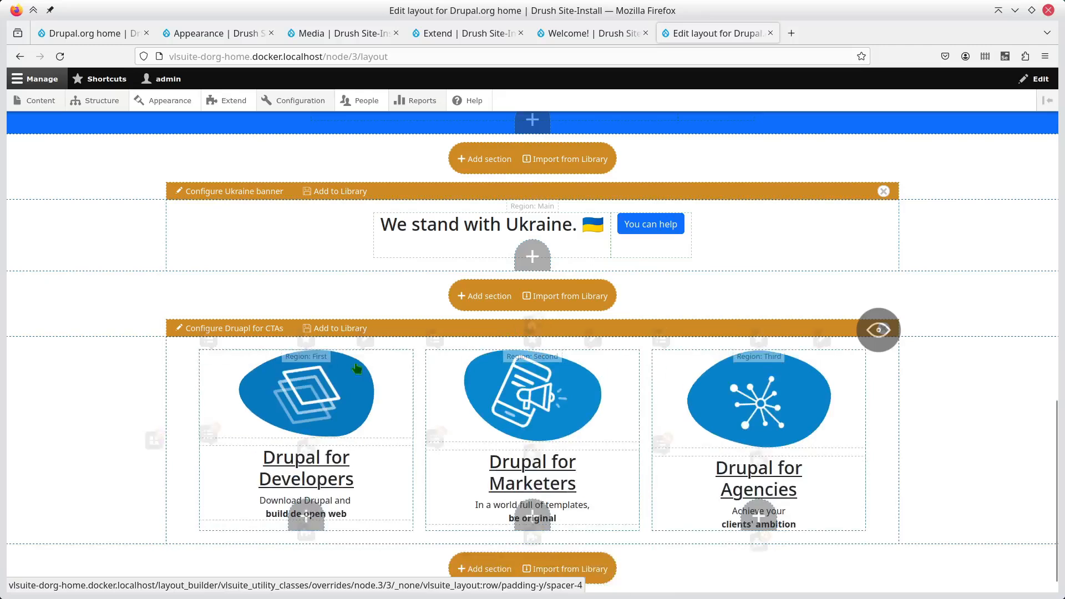
{"action": "left_click", "coordinate": [882, 334]}
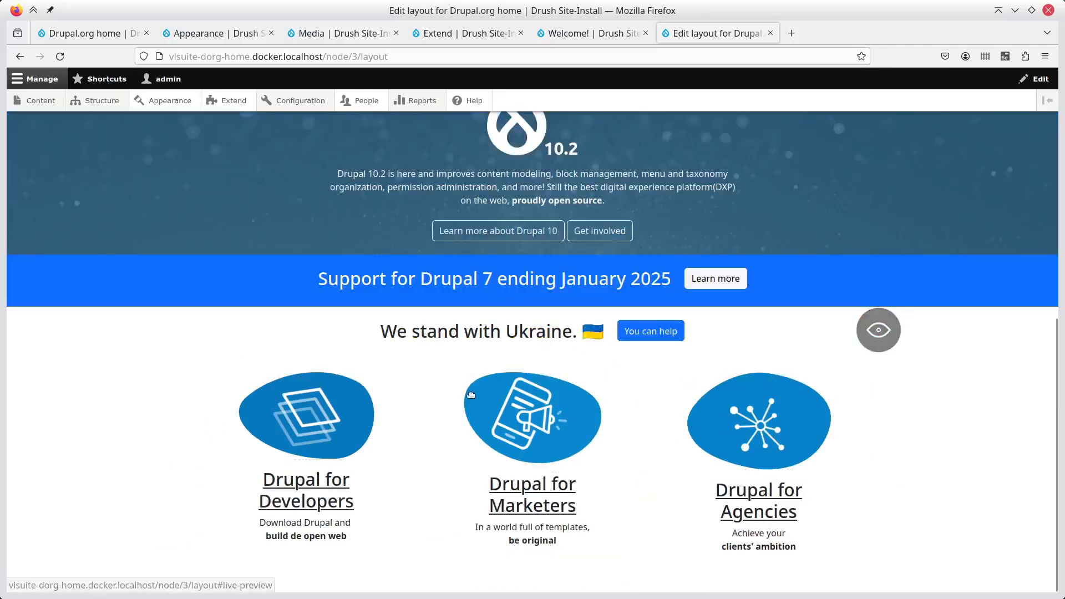
{"action": "left_click", "coordinate": [877, 330]}
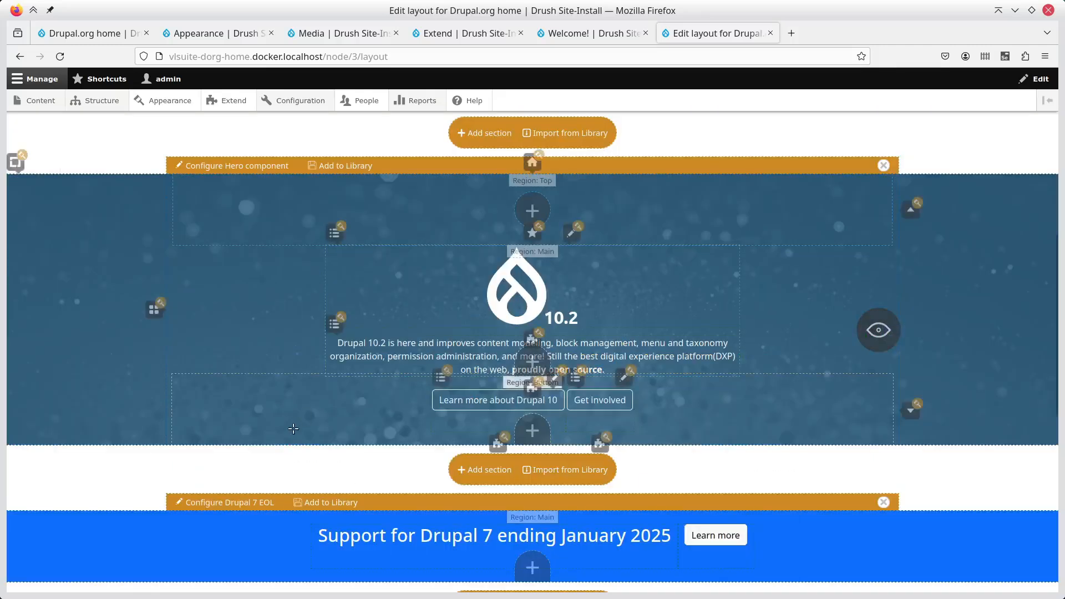
- Set the vertical spacing for all regions of the "Druapl for CTAs" section to Spacer 5
{"action": "scroll", "coordinate": [301, 451], "scroll_direction": "down", "scroll_amount": 7}
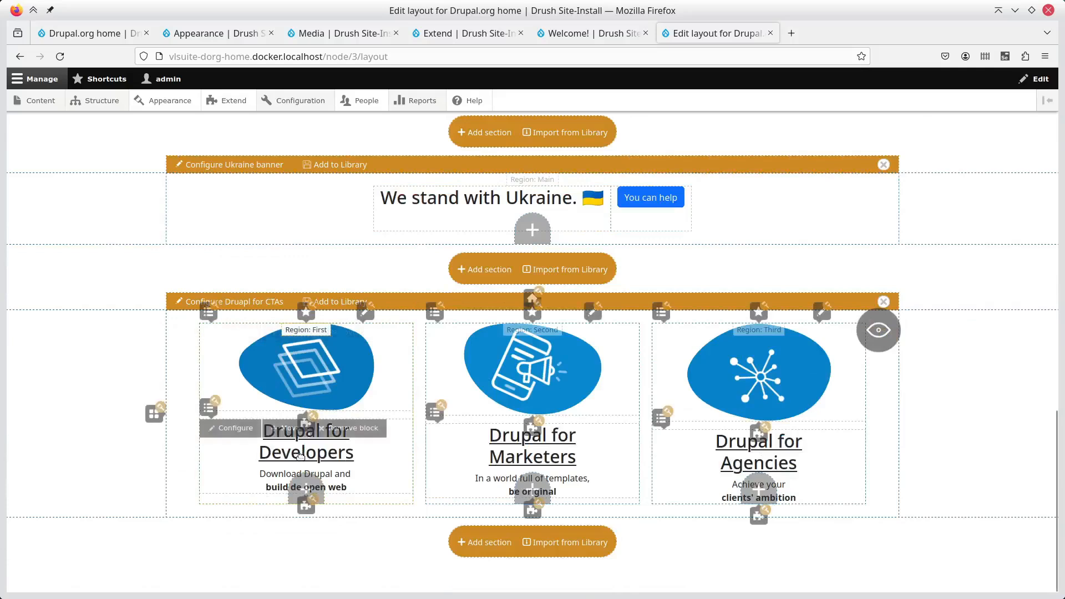
{"action": "left_click", "coordinate": [155, 413]}
{"action": "scroll", "coordinate": [101, 414], "scroll_direction": "down", "scroll_amount": 8}
{"action": "left_click", "coordinate": [37, 443]}
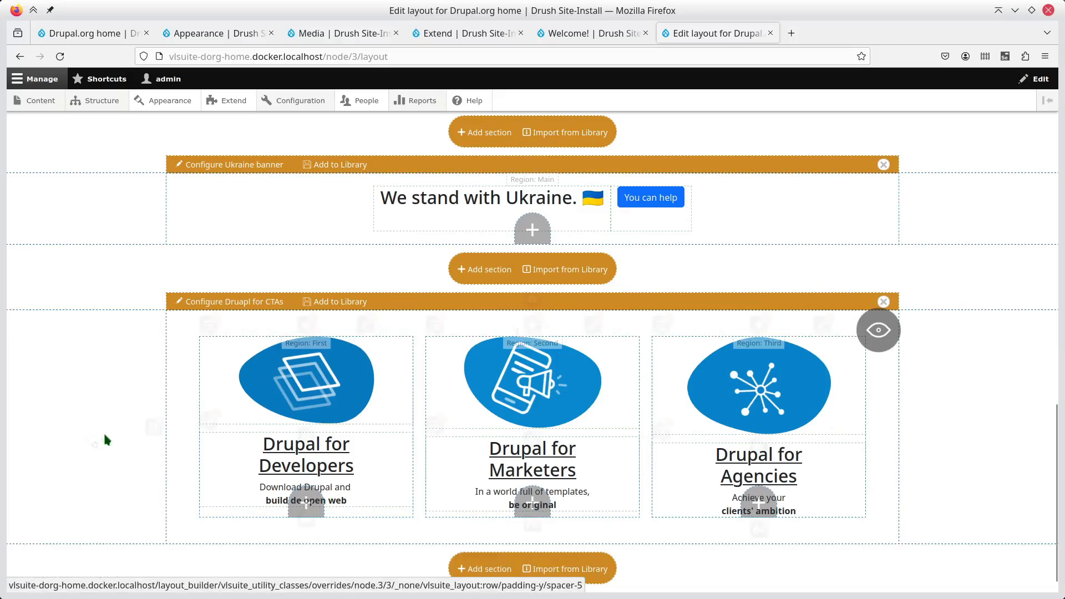
- Preview the page and compare it with the drupal.org home page, including the banner below the three CTAs
{"action": "left_click", "coordinate": [874, 331]}
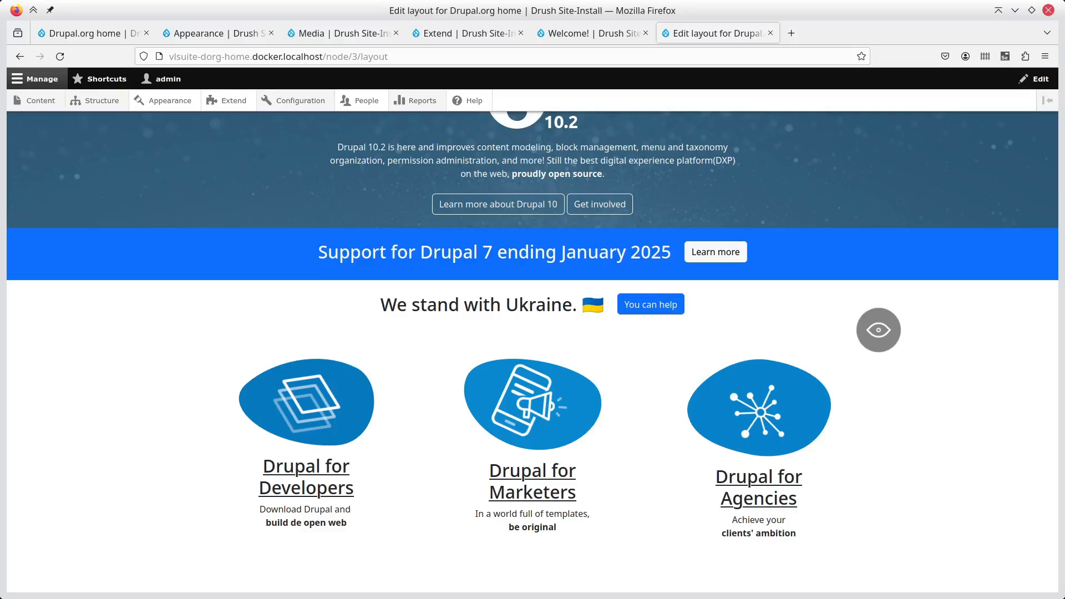
{"action": "key", "text": "alt+Tab"}
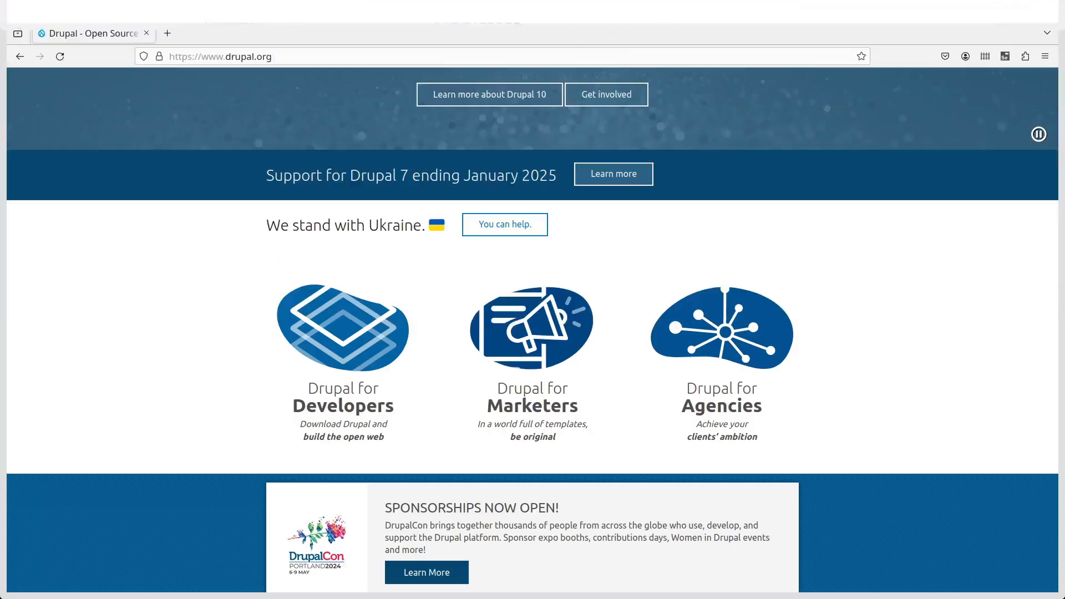
{"action": "scroll", "coordinate": [895, 380], "scroll_direction": "down", "scroll_amount": 2}
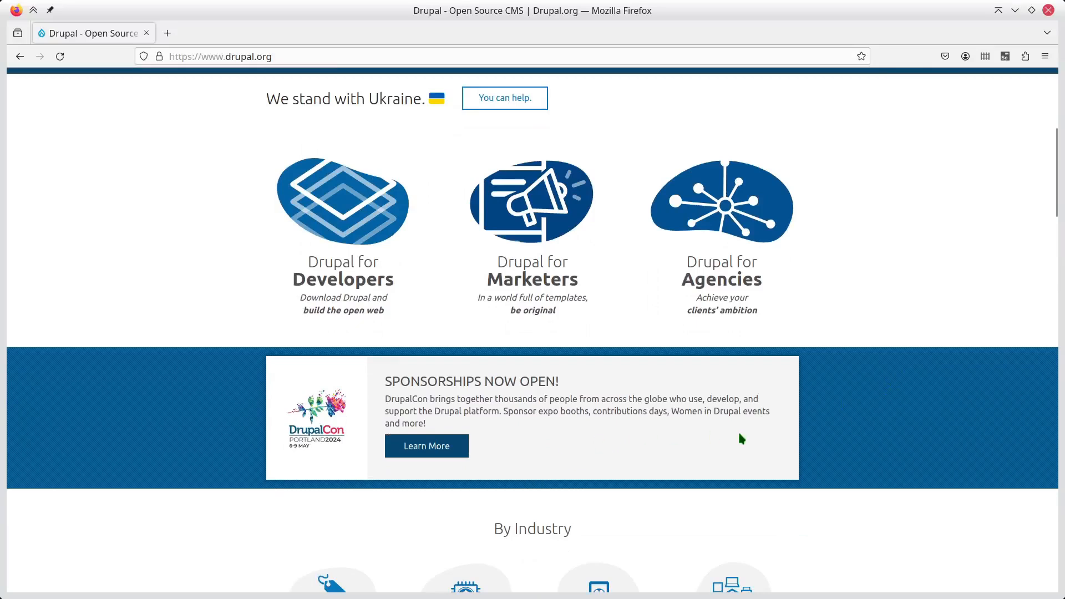
{"action": "key", "text": "alt+Tab"}
{"action": "left_click", "coordinate": [871, 337]}
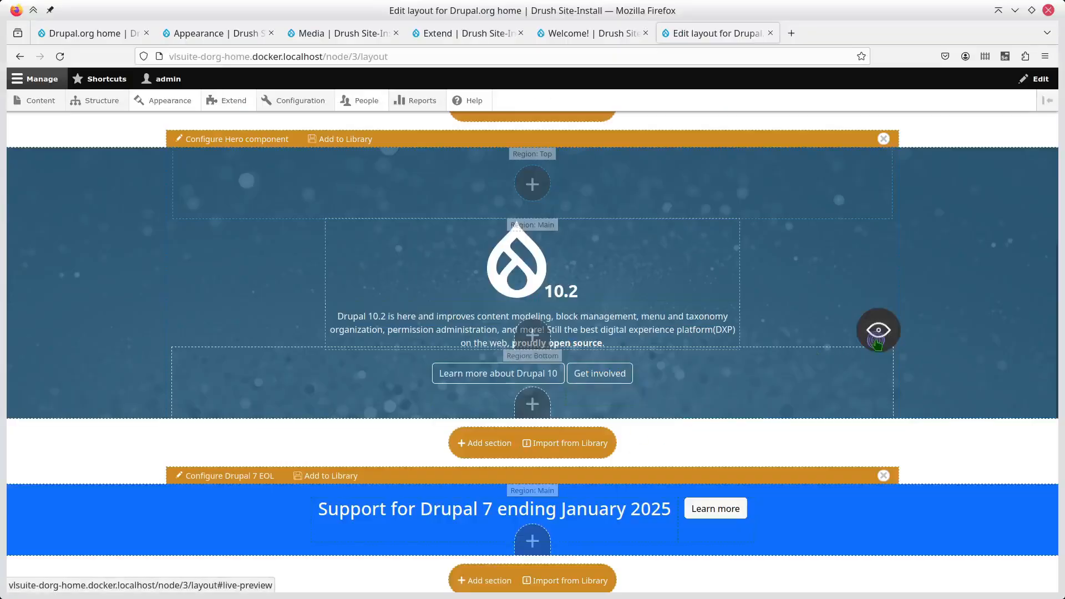
- Add a two-column section labelled "Drupal Con Portland banner" below the CTAs, with 25%/75% column widths and optional regions off
{"action": "scroll", "coordinate": [630, 411], "scroll_direction": "down", "scroll_amount": 6}
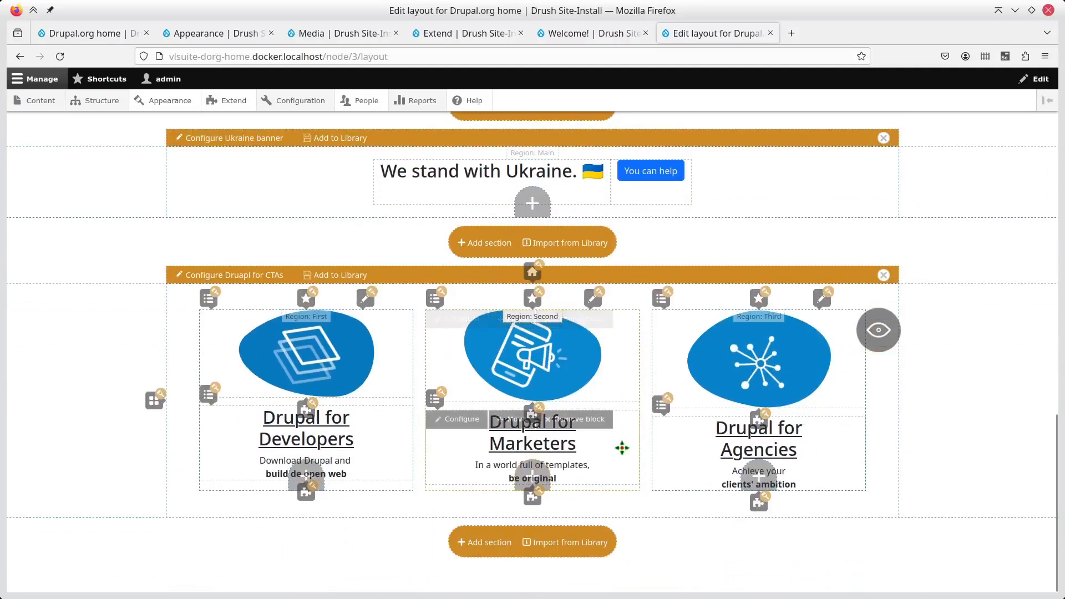
{"action": "left_click", "coordinate": [484, 543]}
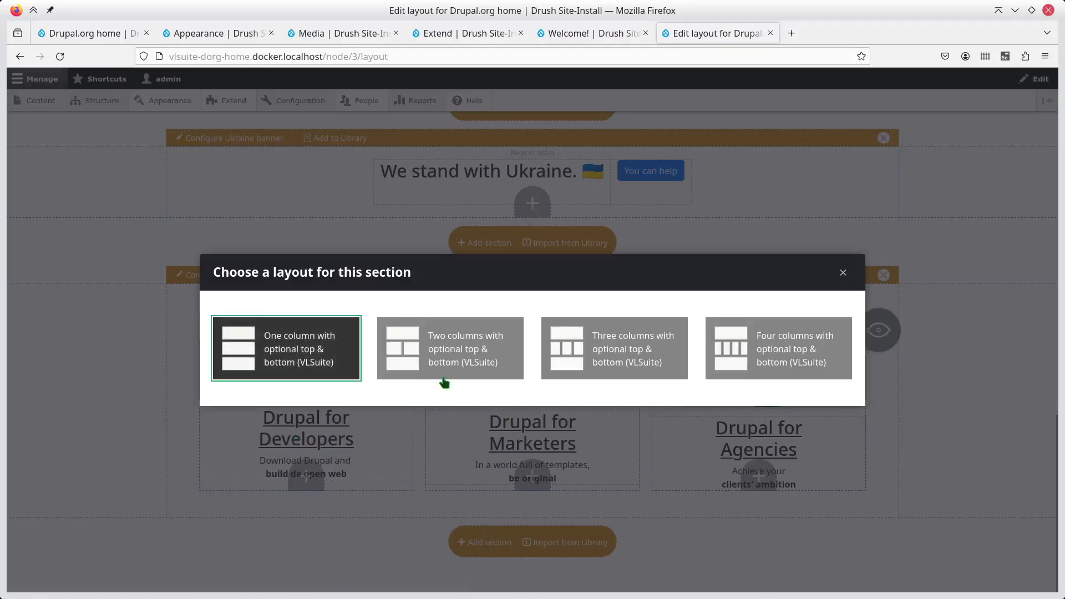
{"action": "left_click", "coordinate": [474, 356]}
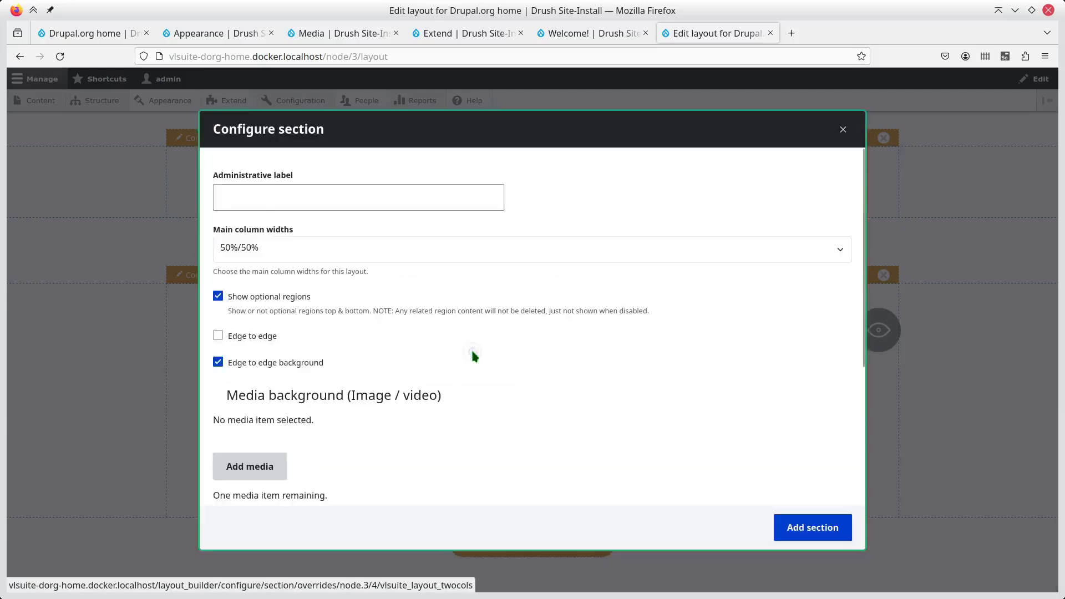
{"action": "left_click", "coordinate": [405, 201]}
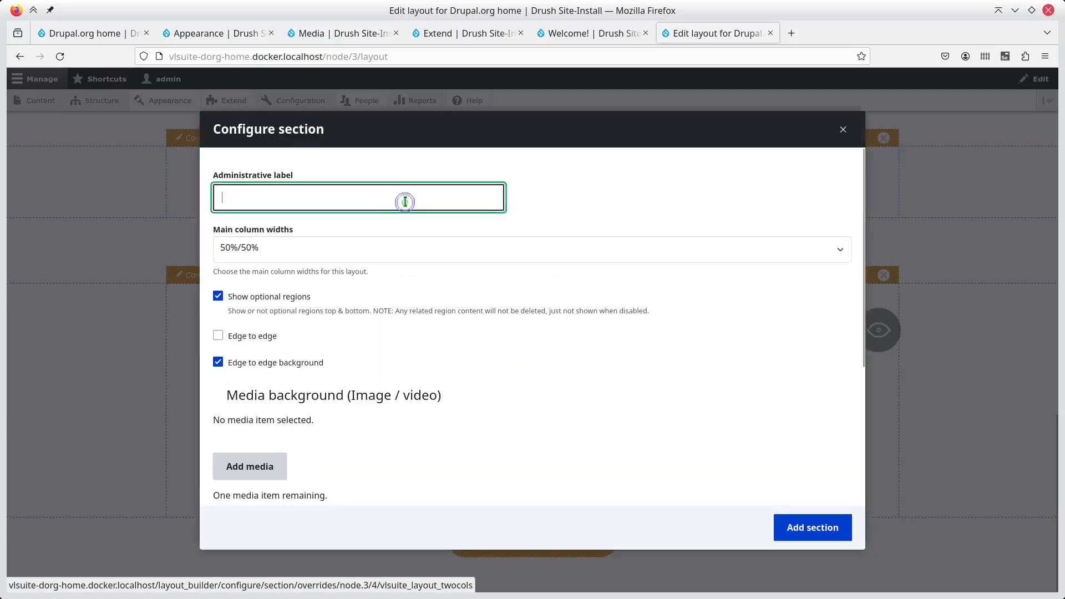
{"action": "type", "text": "Drupal Con Portland banner"}
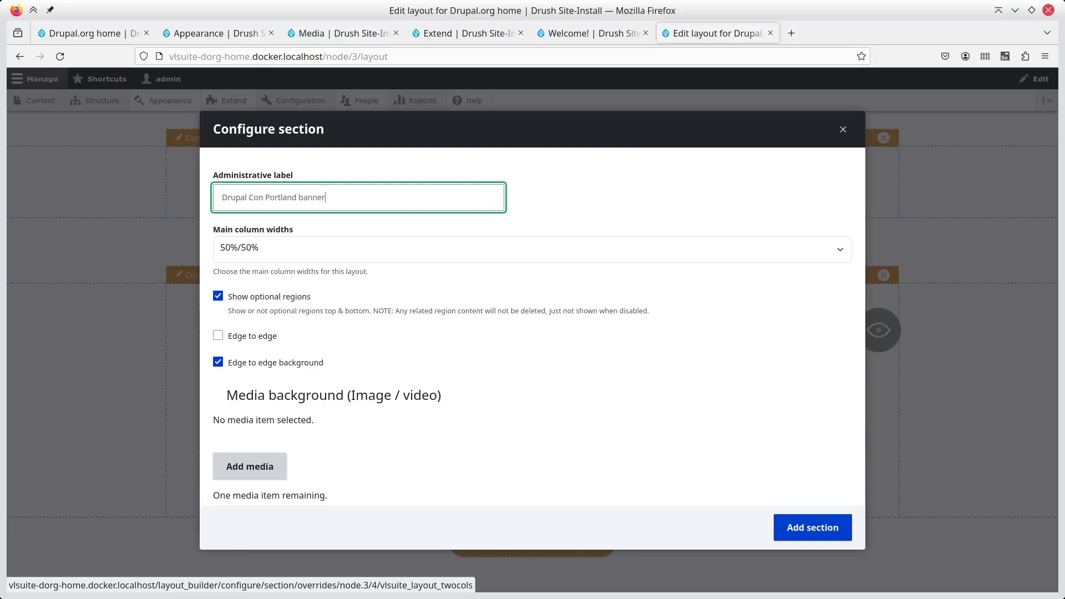
{"action": "key", "text": "Tab"}
{"action": "left_click", "coordinate": [262, 248]}
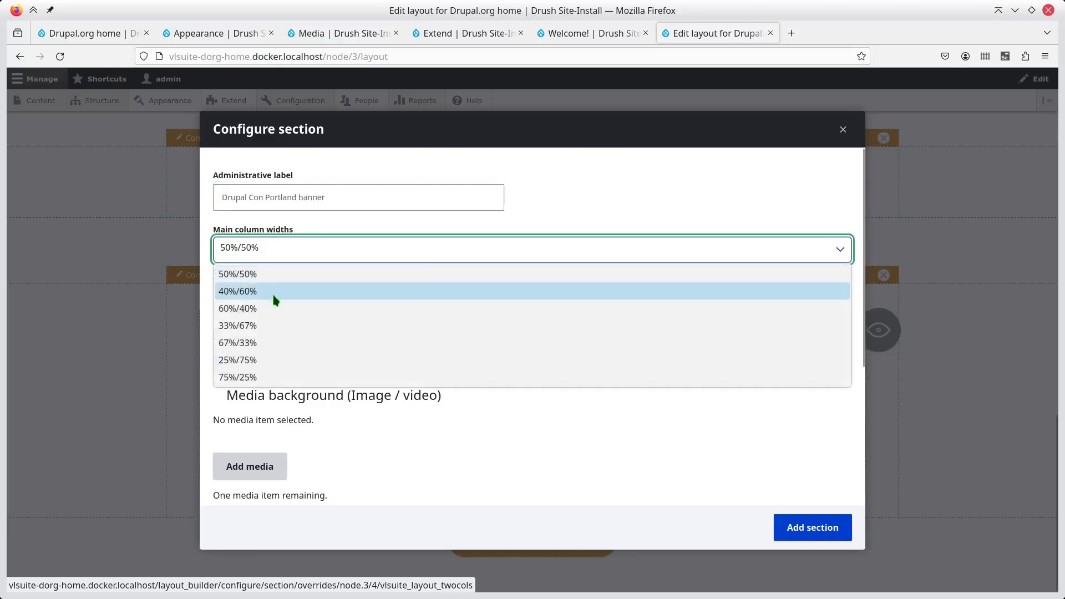
{"action": "left_click", "coordinate": [274, 361]}
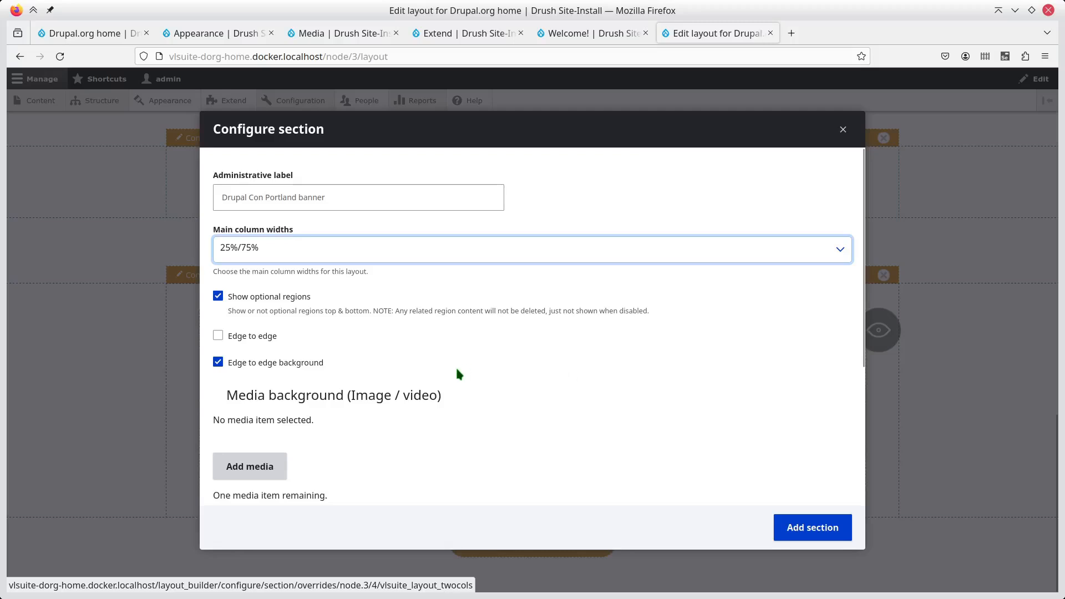
{"action": "left_click", "coordinate": [286, 296]}
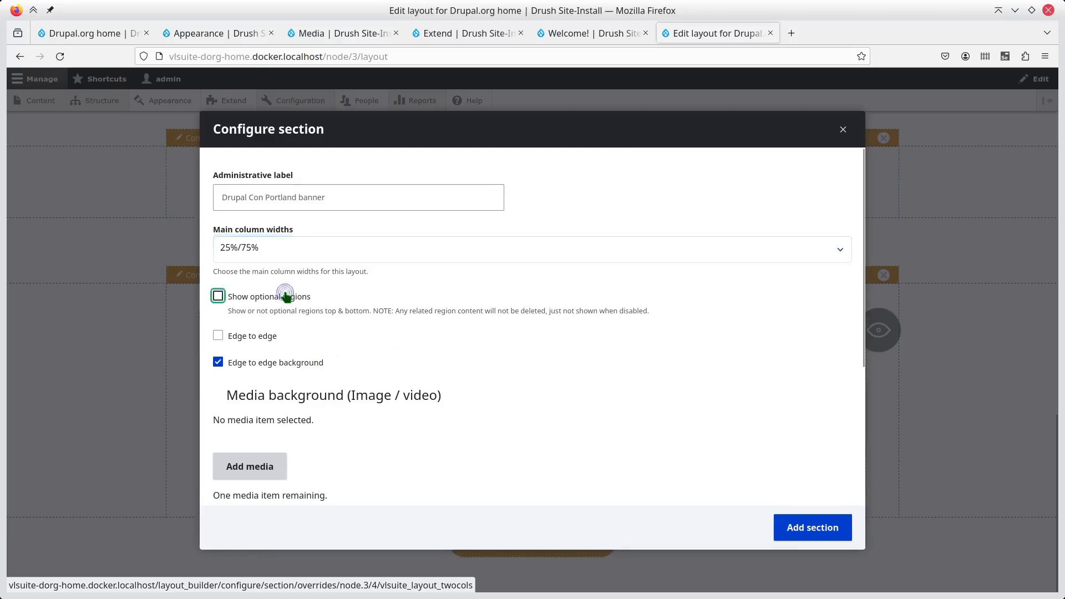
{"action": "left_click", "coordinate": [813, 527]}
{"action": "scroll", "coordinate": [280, 488], "scroll_direction": "down", "scroll_amount": 3}
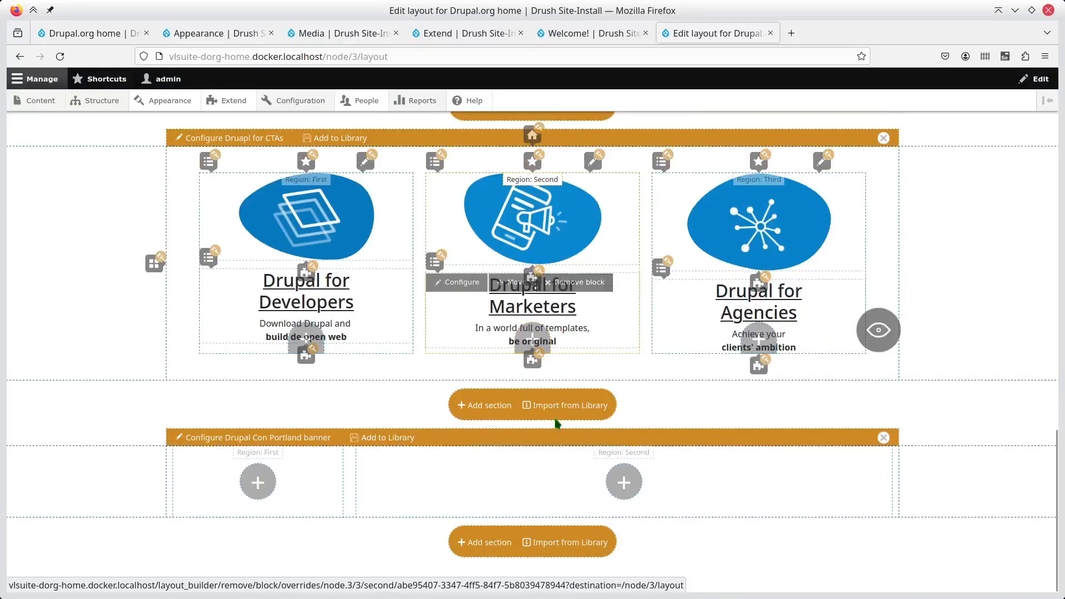
- Start a new Image (VLSuite) media item in a separate browser tab and upload dc_portland_logo.png to it
{"action": "left_click", "coordinate": [259, 486]}
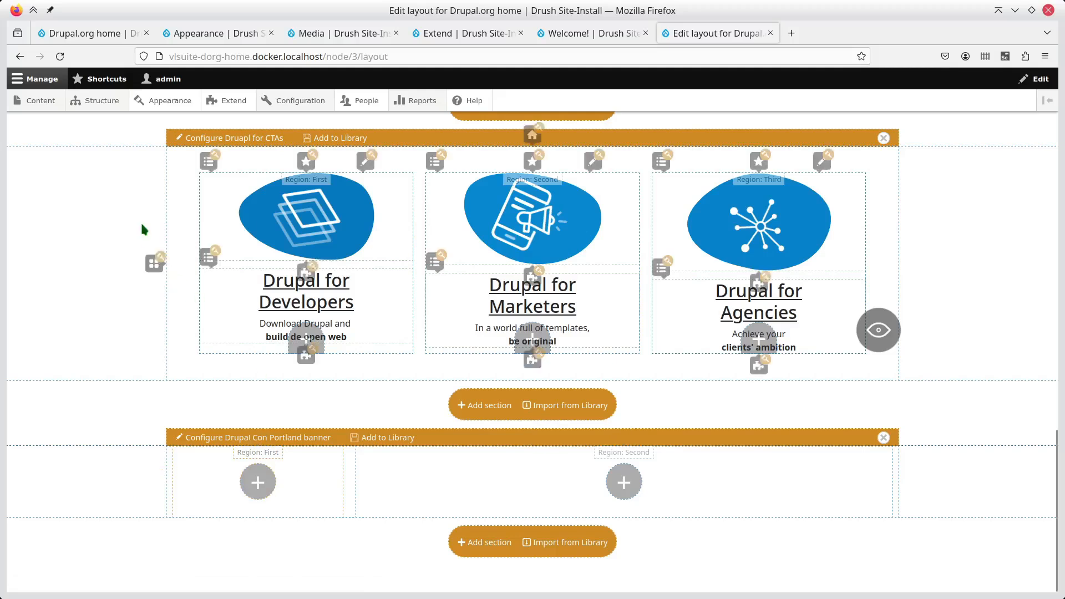
{"action": "middle_click", "coordinate": [49, 105]}
{"action": "left_click", "coordinate": [832, 35]}
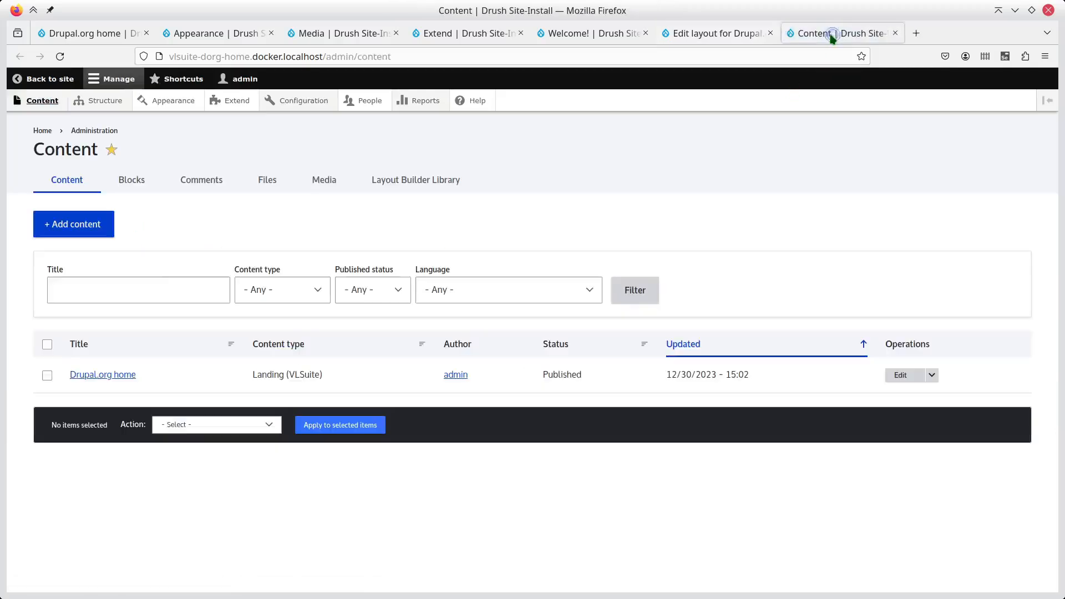
{"action": "left_click", "coordinate": [323, 179]}
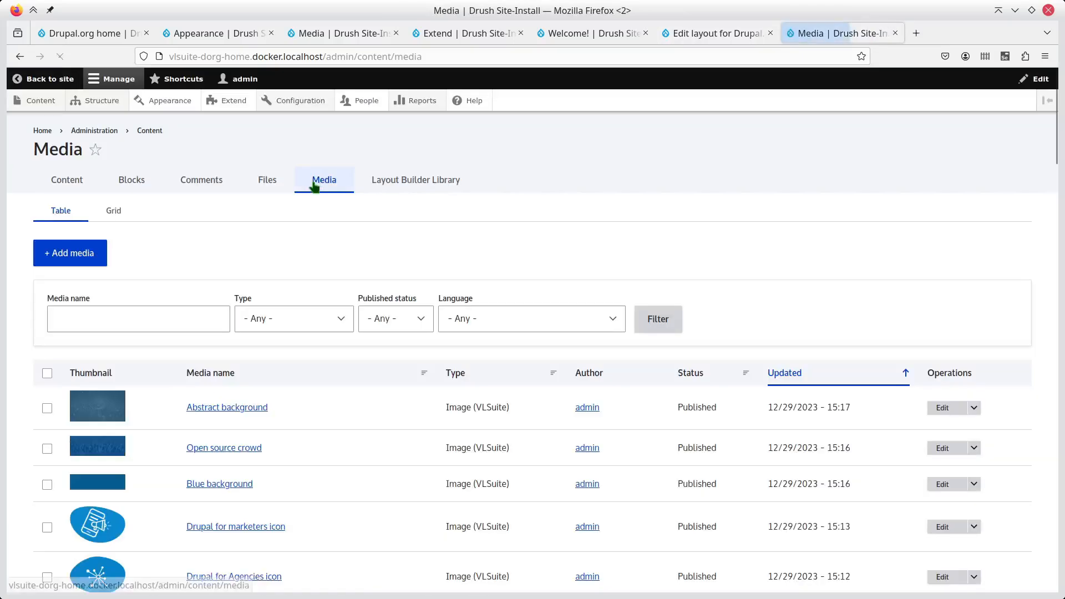
{"action": "left_click", "coordinate": [78, 253]}
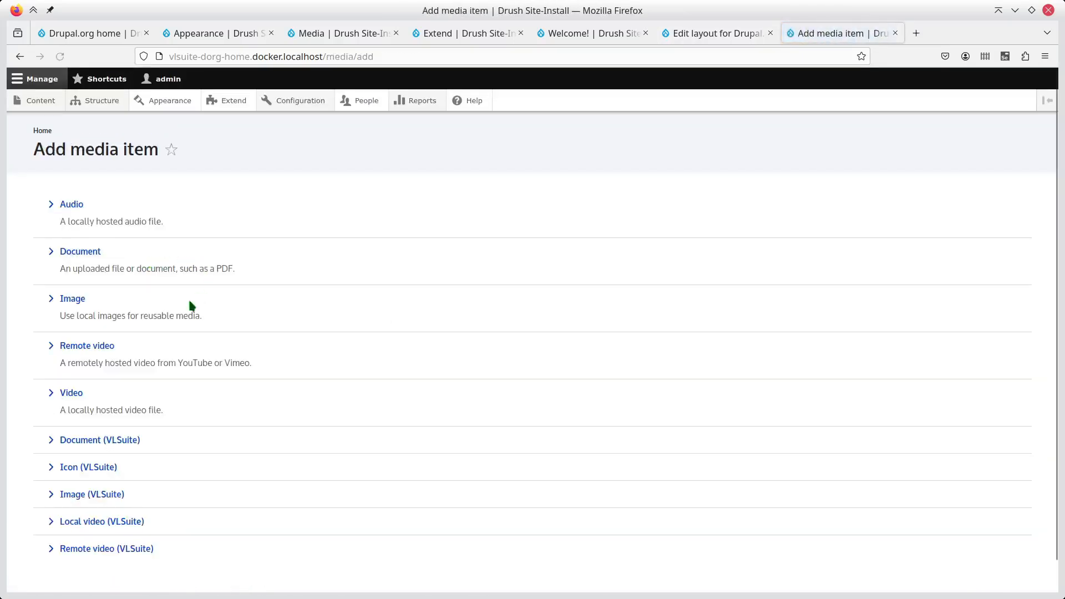
{"action": "left_click", "coordinate": [92, 500]}
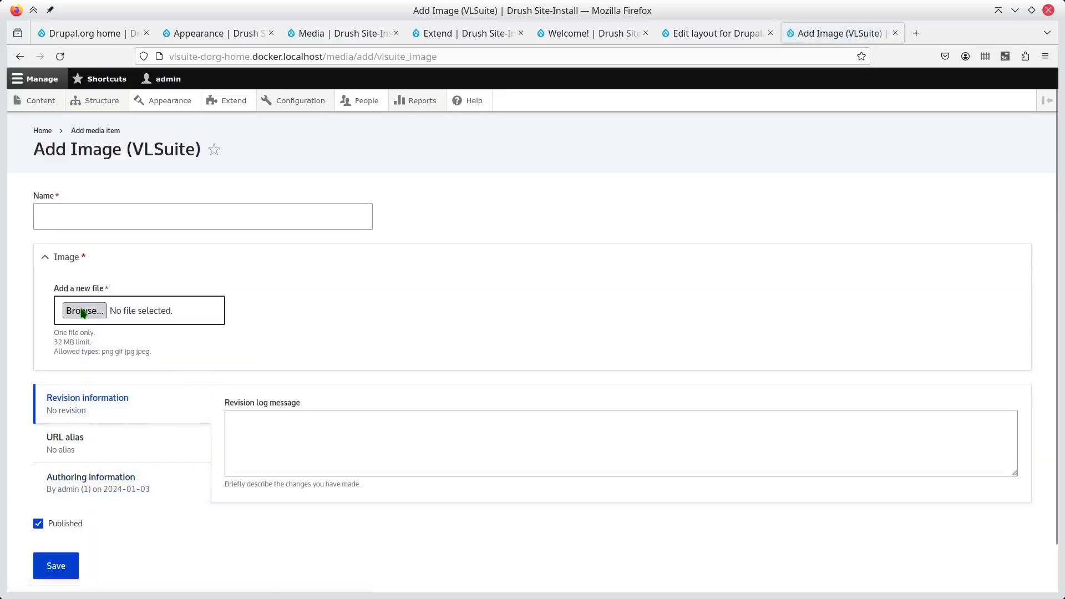
{"action": "left_click", "coordinate": [83, 311]}
{"action": "left_click", "coordinate": [404, 297]}
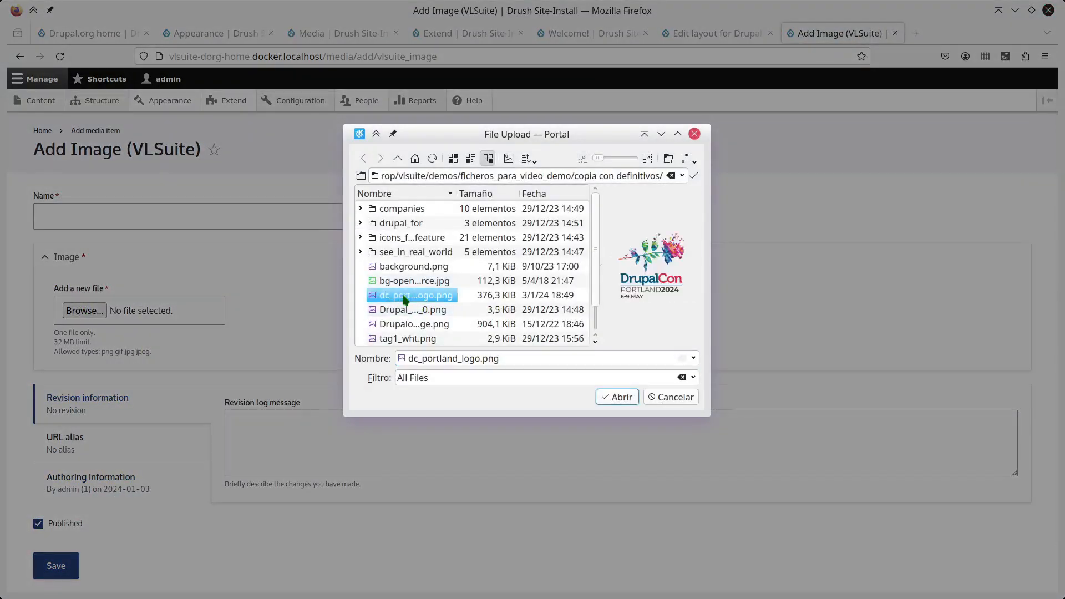
{"action": "left_click", "coordinate": [610, 396]}
- Name the image "Drupal Con Portland logo", use the same text as its alternative text, and save the media item
{"action": "left_click", "coordinate": [198, 222]}
{"action": "type", "text": "Dru"}
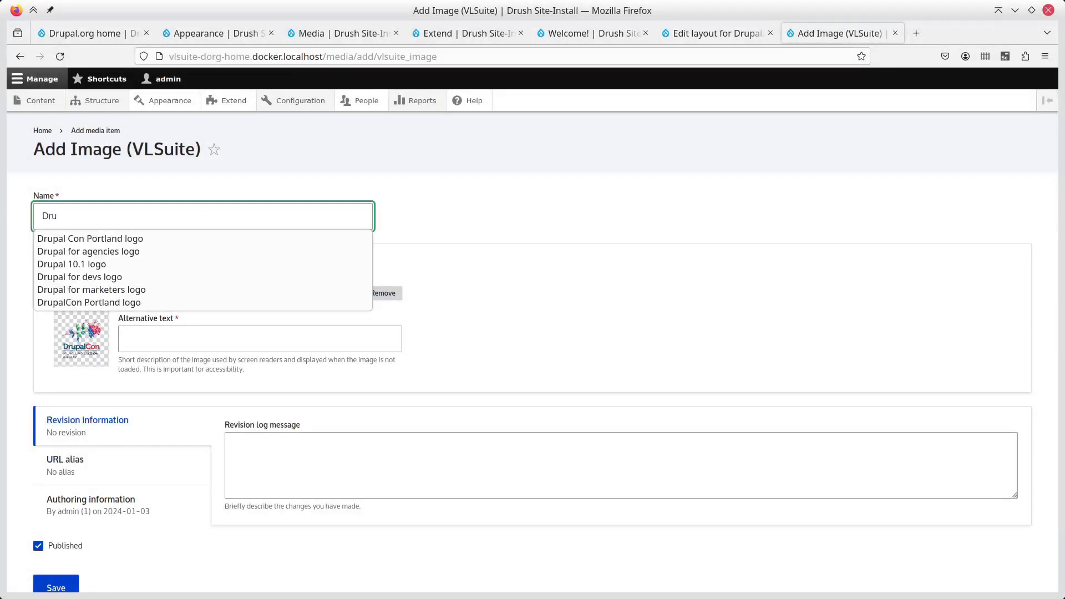
{"action": "key", "text": "Down"}
{"action": "key", "text": "Return"}
{"action": "key", "text": "ctrl+a"}
{"action": "key", "text": "ctrl+c"}
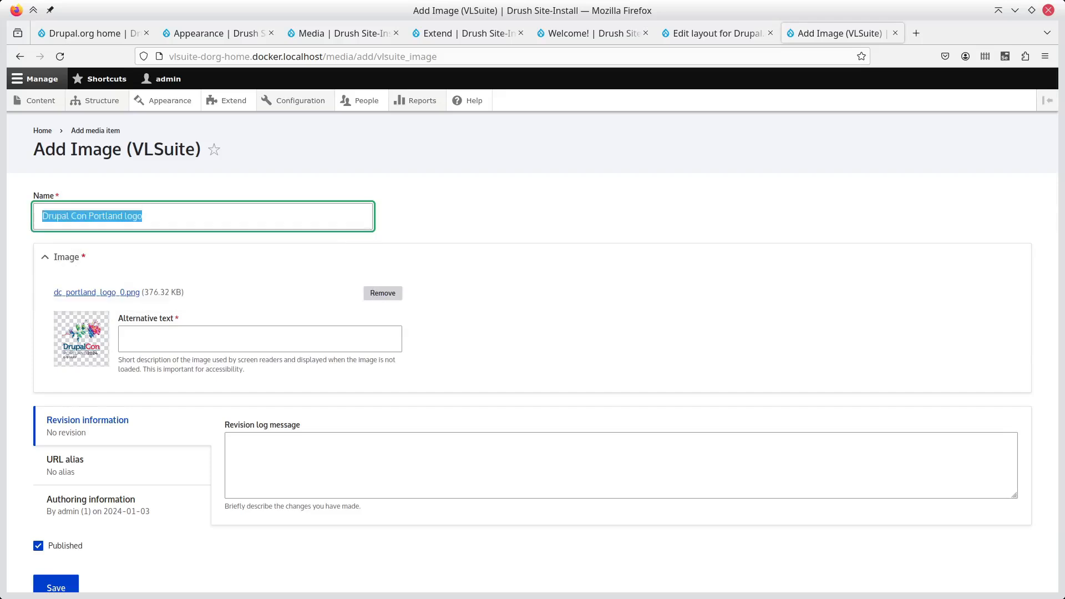
{"action": "left_click", "coordinate": [243, 341]}
{"action": "key", "text": "ctrl+v"}
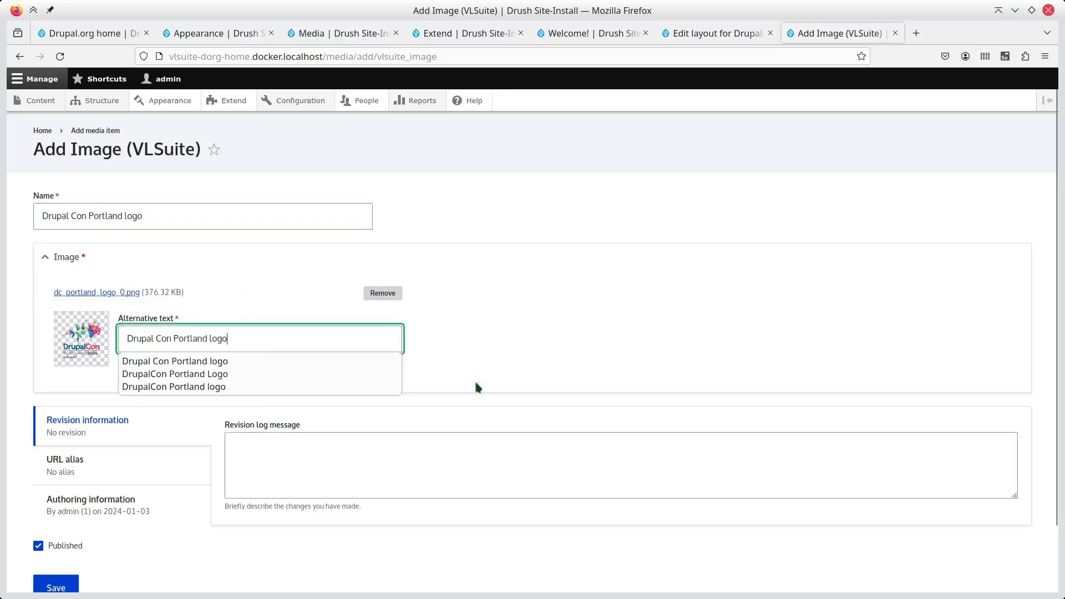
{"action": "left_click", "coordinate": [539, 341]}
{"action": "left_click", "coordinate": [66, 584]}
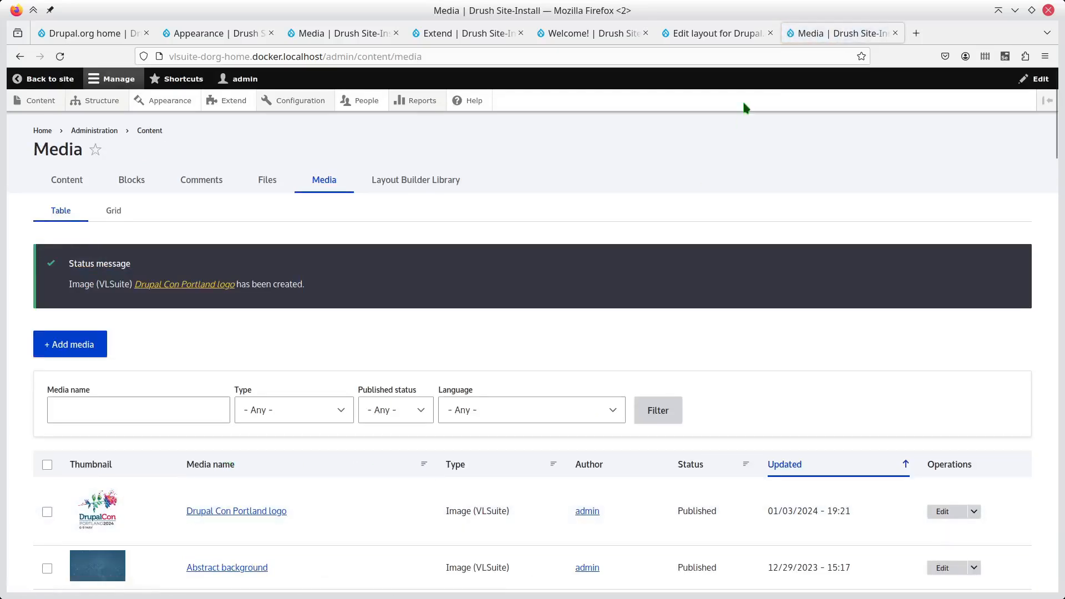
- Add an Image (VLSuite) block showing the Drupal Con Portland logo to the first column of the Drupal Con Portland banner
{"action": "middle_click", "coordinate": [828, 36]}
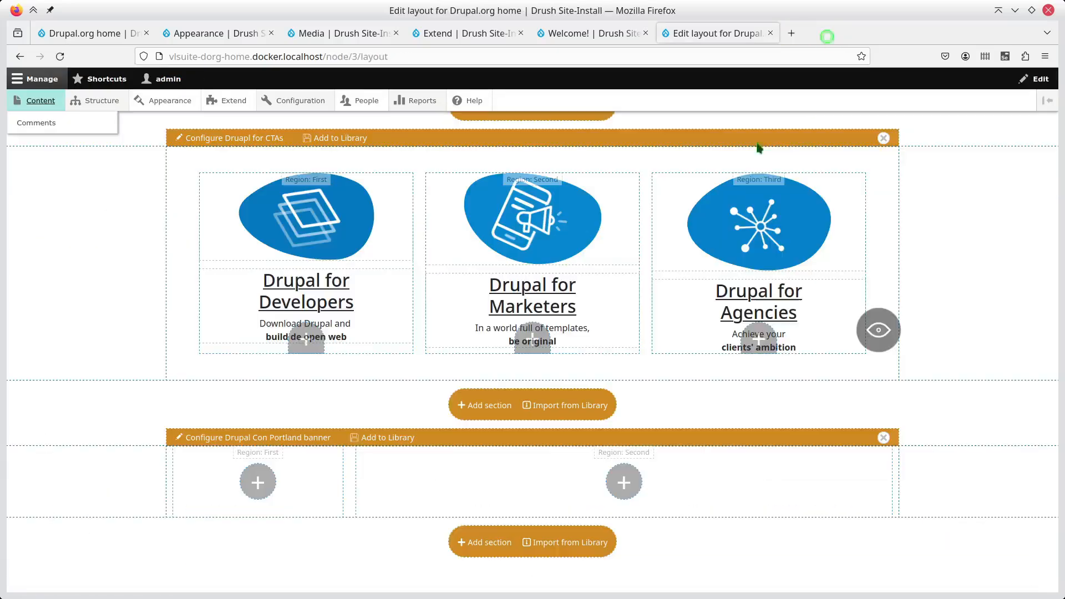
{"action": "left_click", "coordinate": [261, 486]}
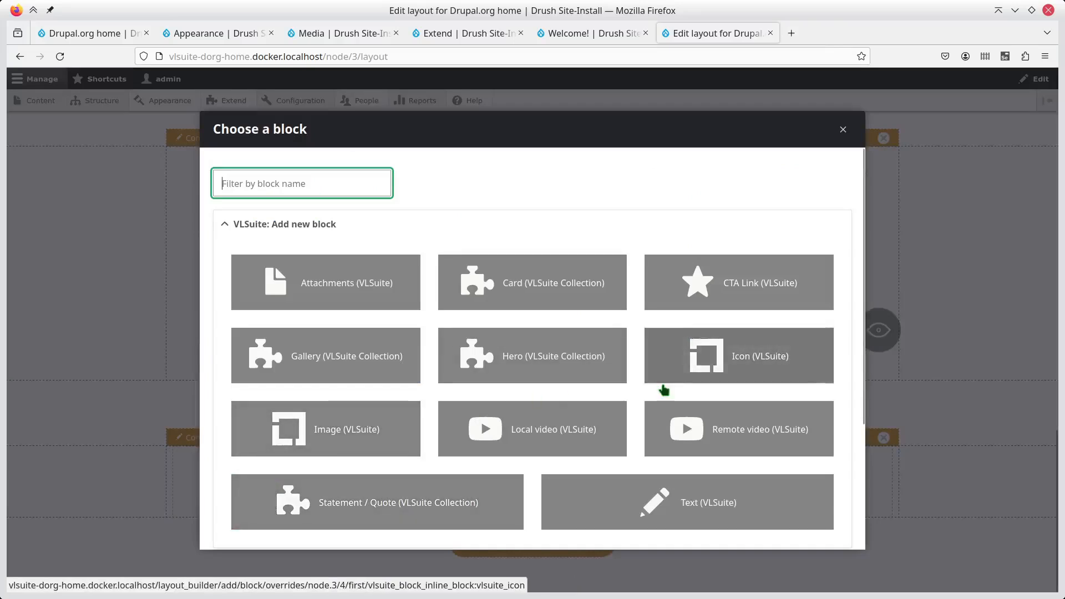
{"action": "left_click", "coordinate": [344, 435]}
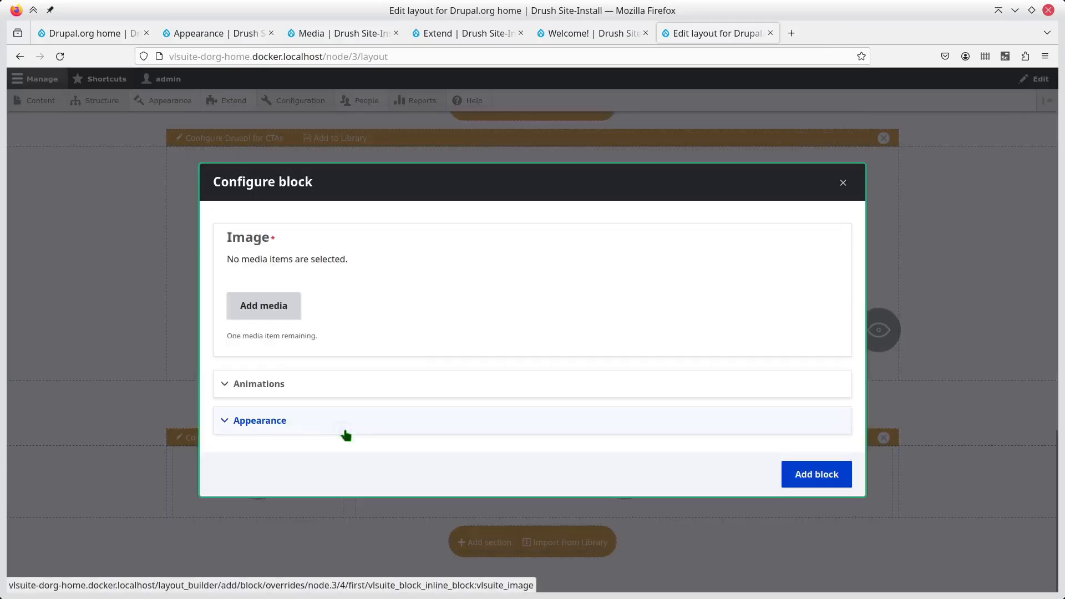
{"action": "left_click", "coordinate": [276, 317]}
{"action": "scroll", "coordinate": [278, 365], "scroll_direction": "down", "scroll_amount": 2}
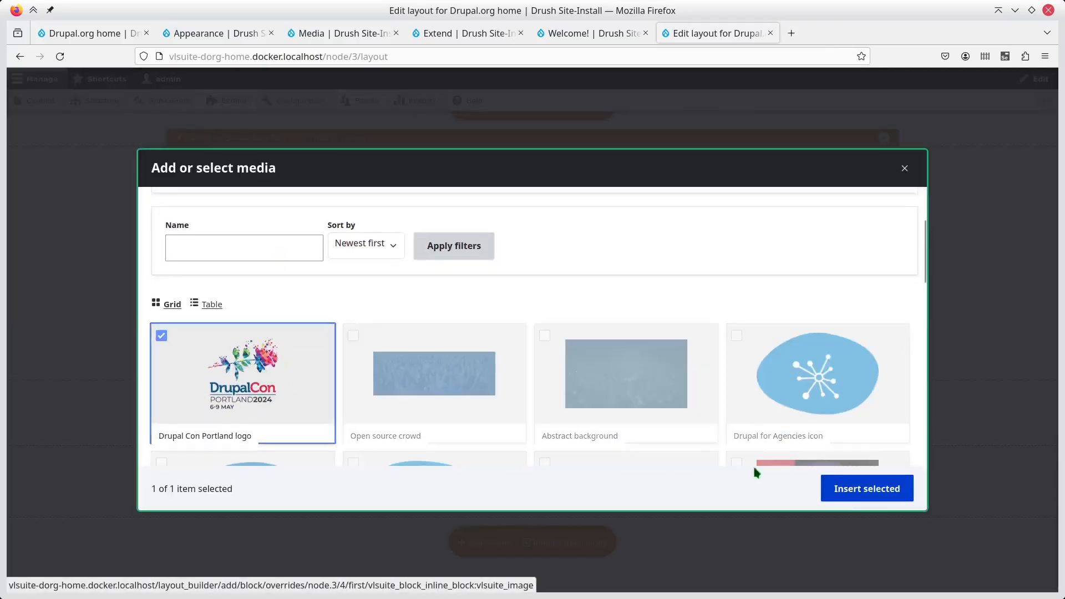
{"action": "left_click", "coordinate": [881, 489]}
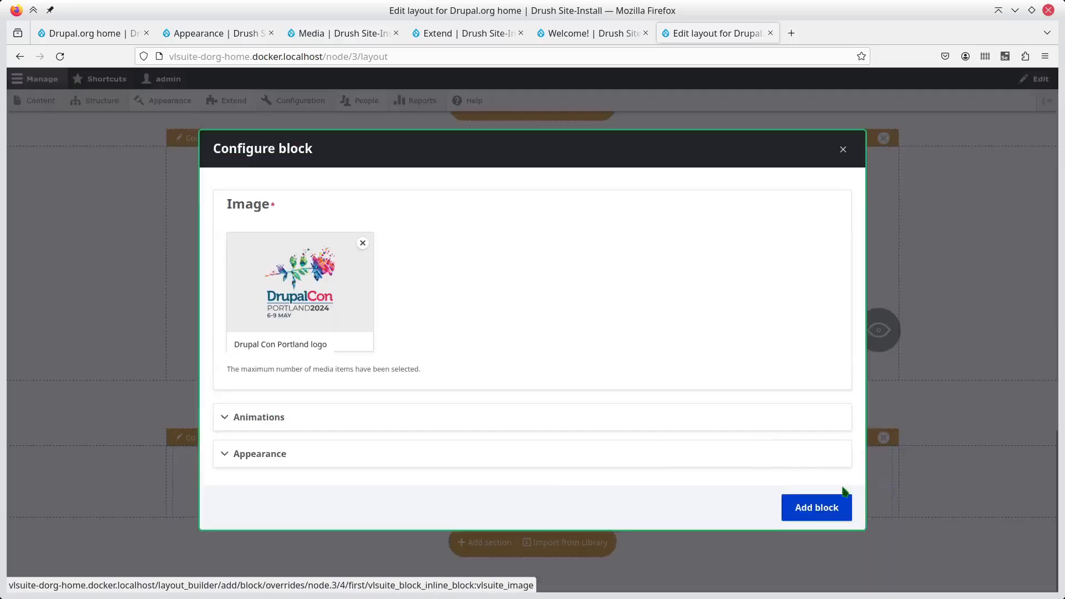
{"action": "left_click", "coordinate": [830, 517]}
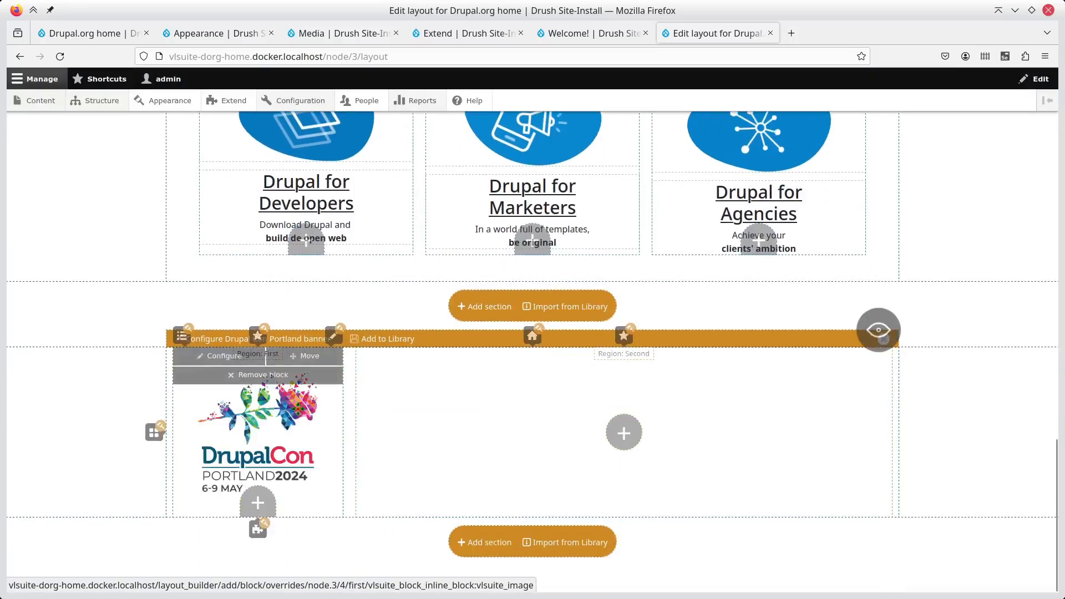
- Add a Text (VLSuite) block to the banner's second column with the "Sponsorships Now Open!" heading and paragraph copied from the drupal.org home page
{"action": "left_click", "coordinate": [625, 439]}
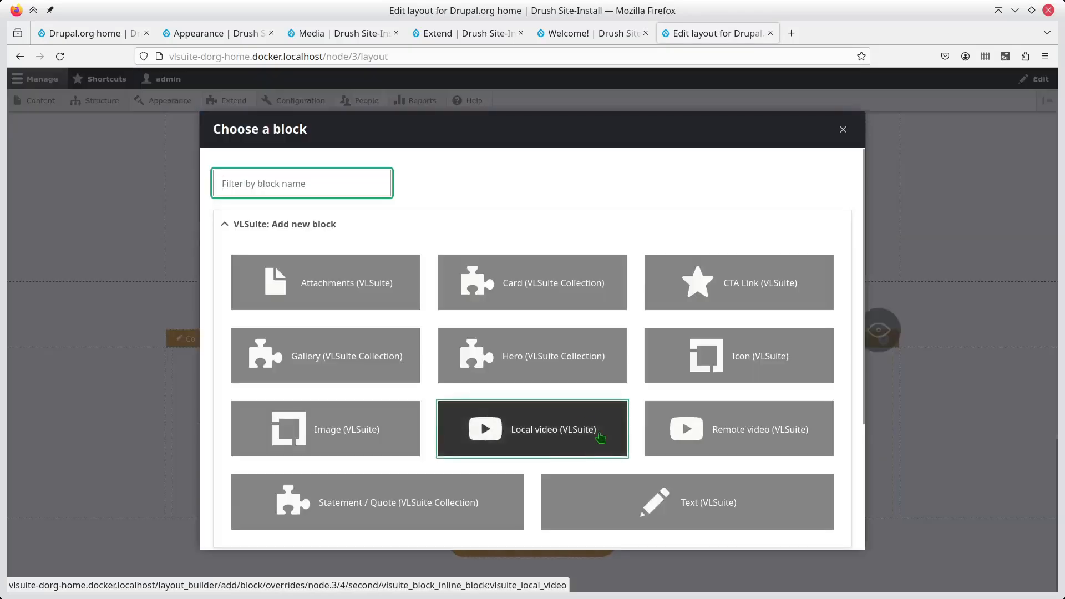
{"action": "left_click", "coordinate": [655, 490]}
{"action": "key", "text": "alt+Tab"}
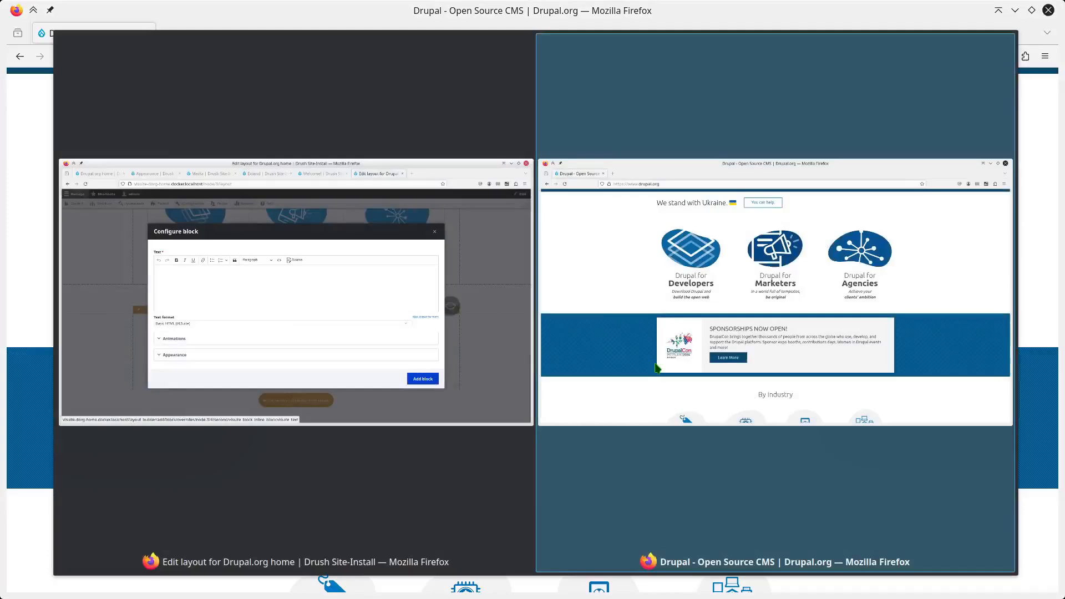
{"action": "left_click_drag", "start_coordinate": [428, 423], "coordinate": [381, 380]}
{"action": "key", "text": "ctrl+c"}
{"action": "key", "text": "alt+Tab"}
{"action": "left_click", "coordinate": [415, 280]}
{"action": "key", "text": "ctrl+v"}
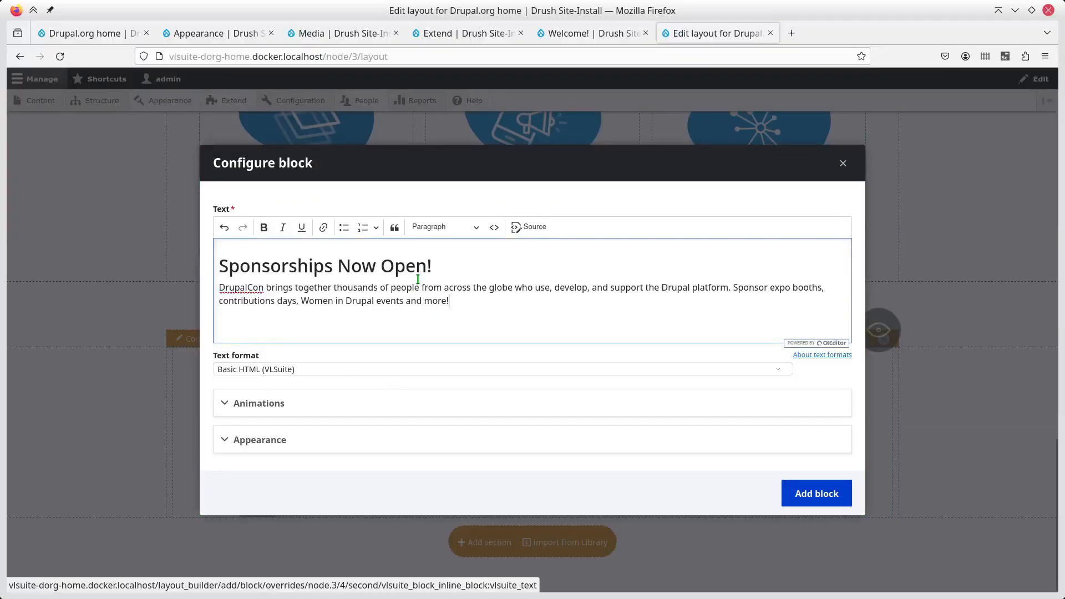
{"action": "left_click", "coordinate": [810, 493]}
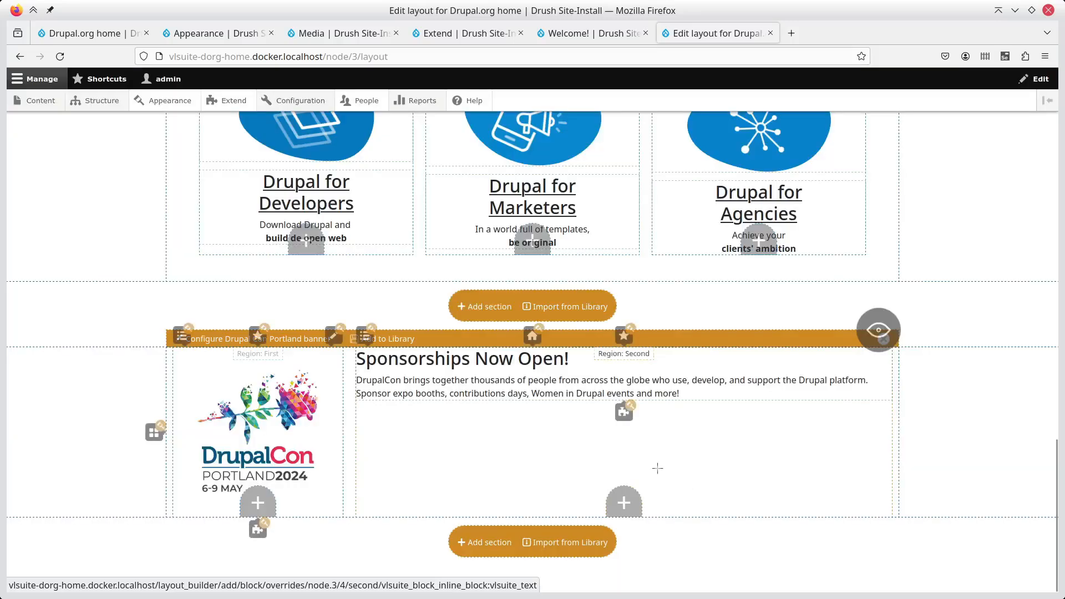
- Add a CTA Link (VLSuite) block titled "Learn More" below the sponsorship text, using the link address copied from drupal.org's Learn More button
{"action": "left_click", "coordinate": [634, 496]}
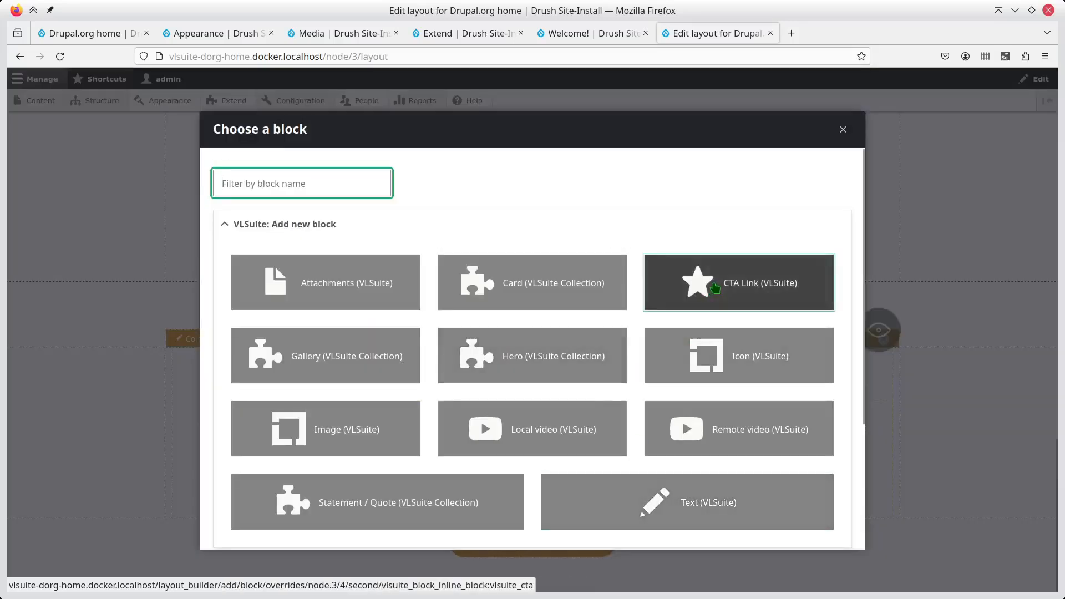
{"action": "left_click", "coordinate": [738, 280]}
{"action": "key", "text": "alt+Tab"}
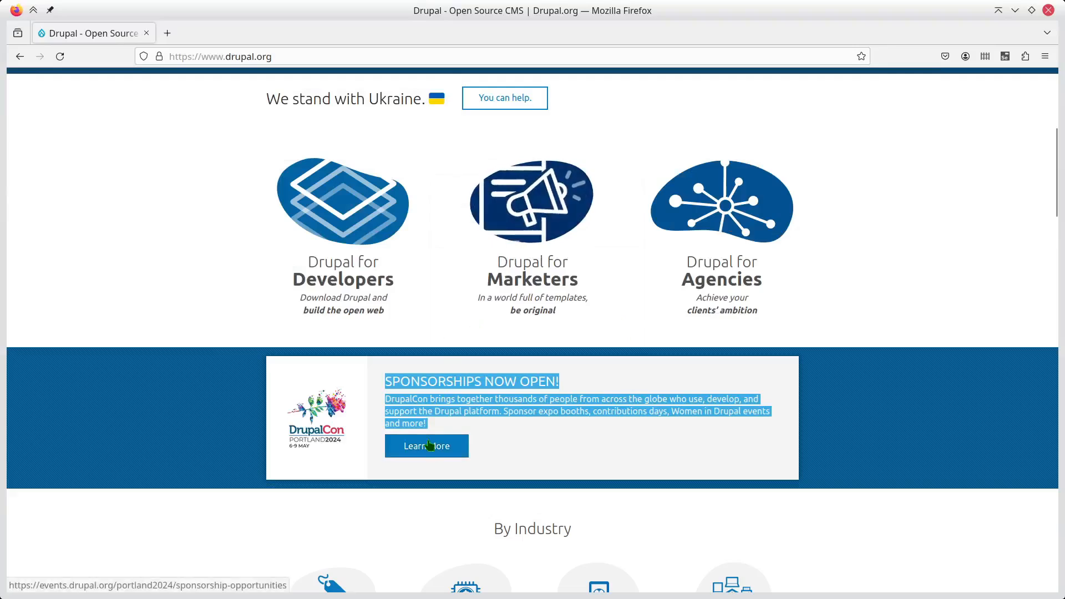
{"action": "right_click", "coordinate": [429, 442]}
{"action": "left_click", "coordinate": [491, 309]}
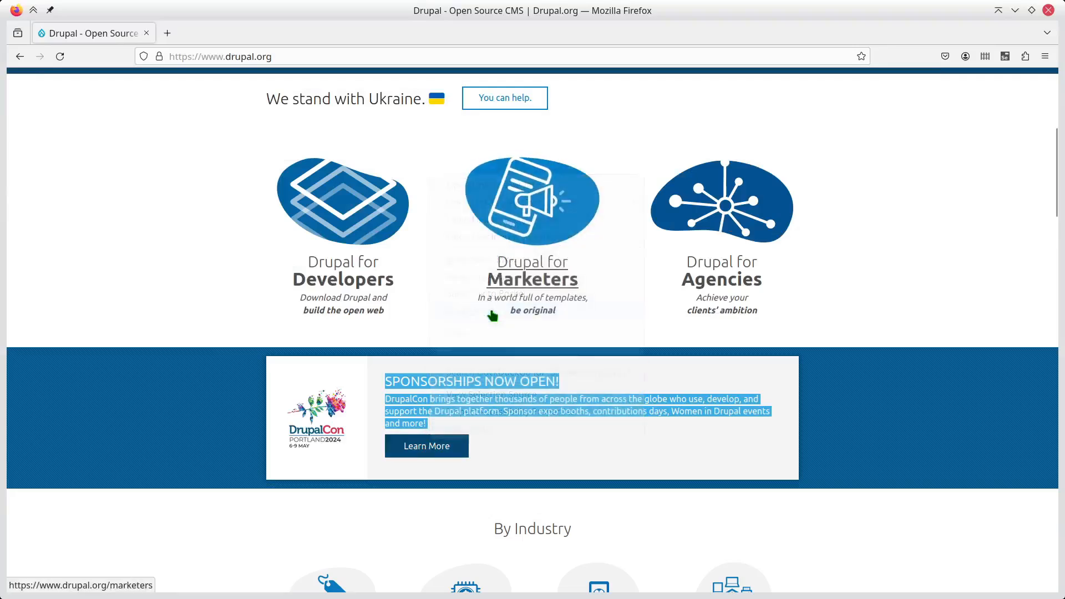
{"action": "key", "text": "alt+Tab"}
{"action": "left_click", "coordinate": [340, 240]}
{"action": "key", "text": "ctrl+v"}
{"action": "left_click", "coordinate": [350, 317]}
{"action": "type", "text": "Learn Mo"}
{"action": "left_click", "coordinate": [817, 525]}
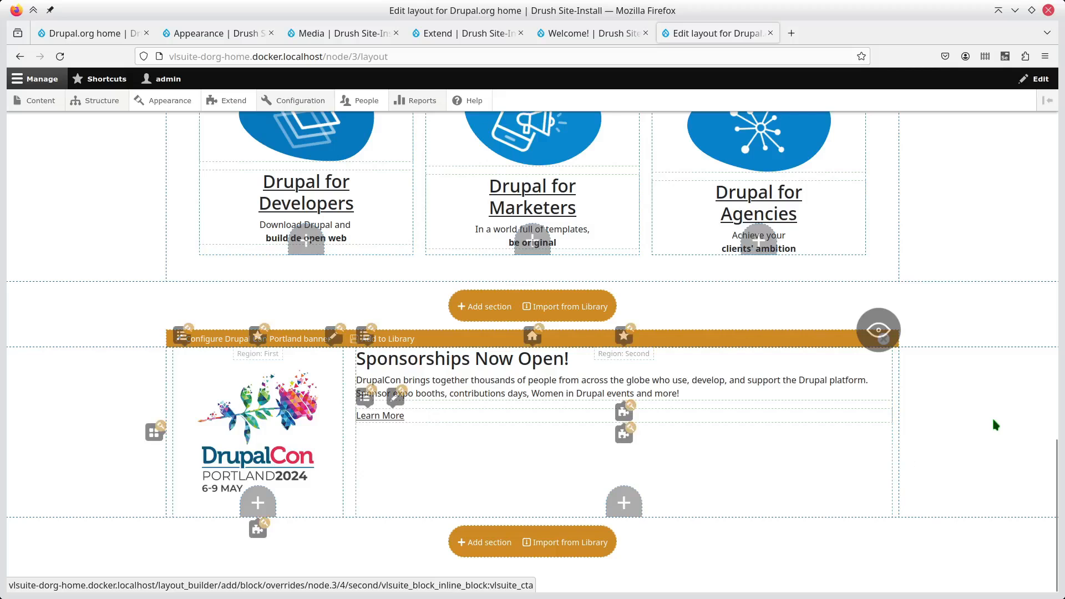
- Preview the page, return to editing, and set "Blue background" as the Drupal Con Portland banner section's media background
{"action": "left_click", "coordinate": [878, 330]}
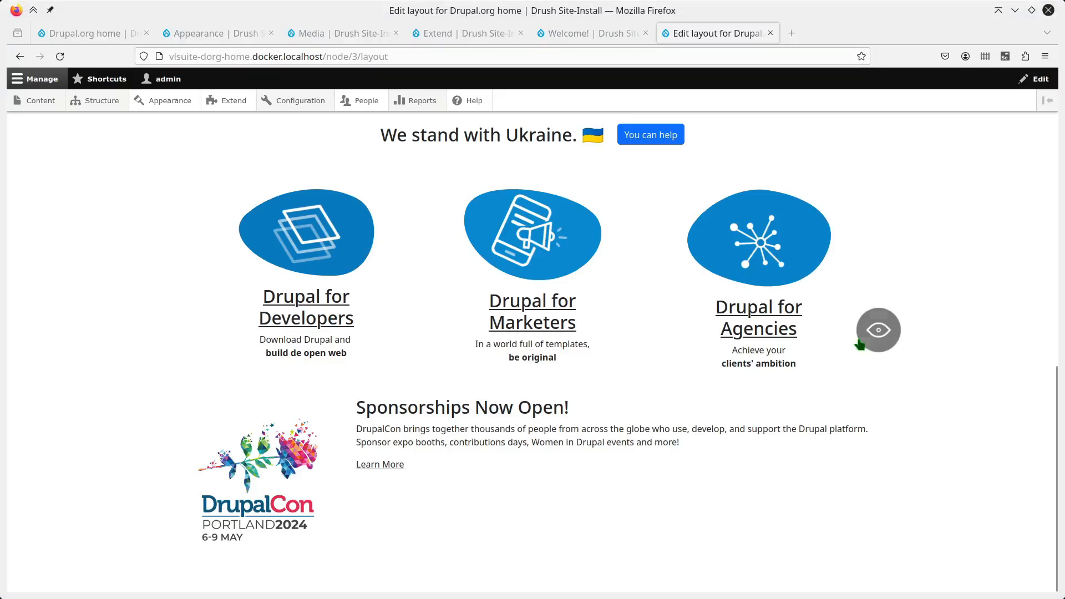
{"action": "left_click", "coordinate": [878, 330]}
{"action": "scroll", "coordinate": [389, 440], "scroll_direction": "down", "scroll_amount": 10}
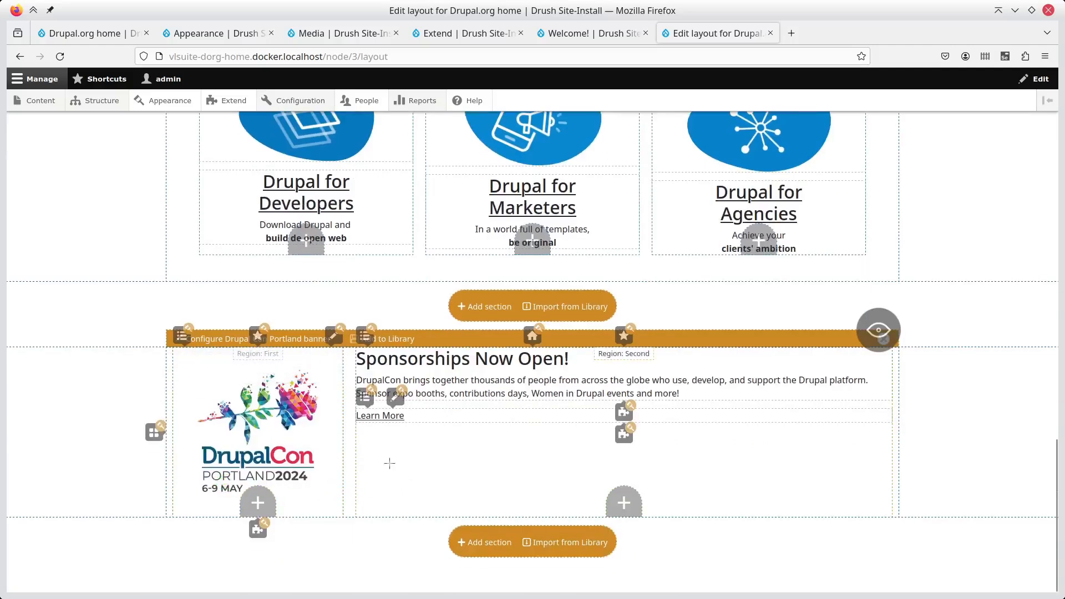
{"action": "left_click", "coordinate": [219, 339]}
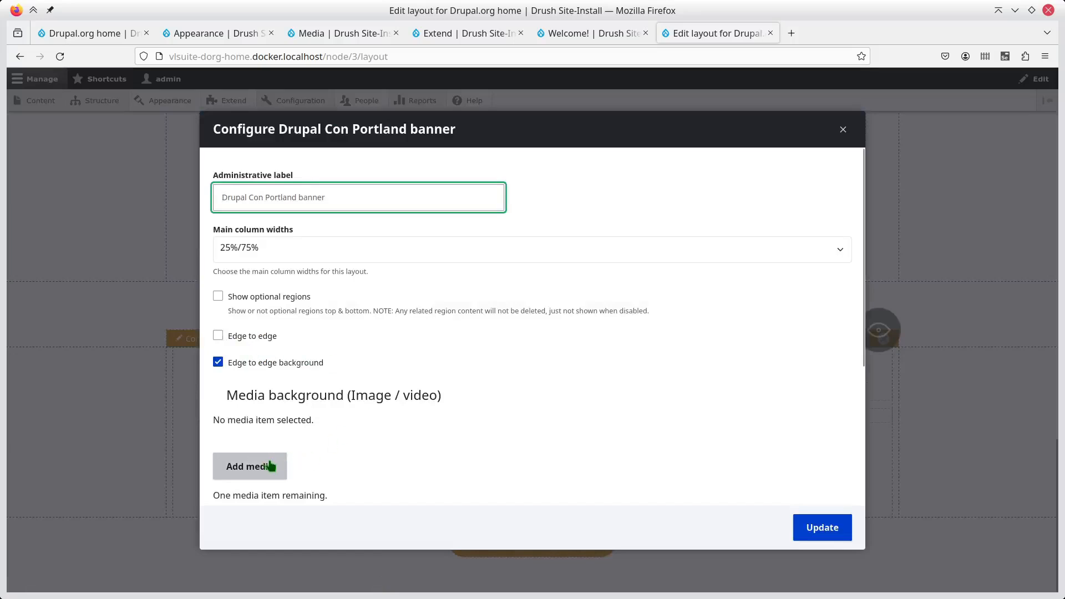
{"action": "left_click", "coordinate": [264, 472]}
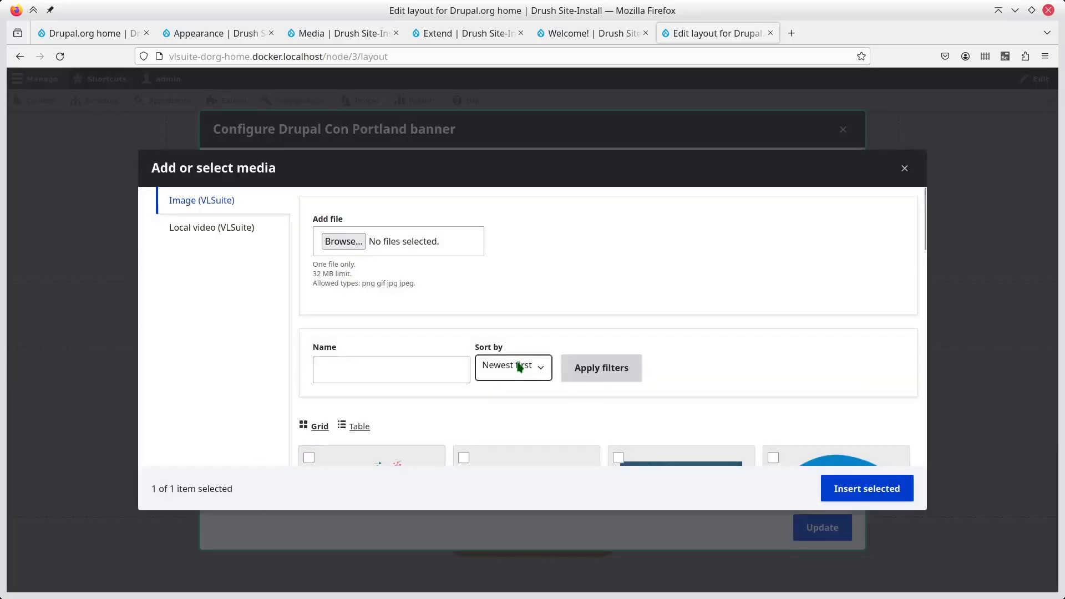
{"action": "scroll", "coordinate": [519, 367], "scroll_direction": "down", "scroll_amount": 5}
{"action": "left_click", "coordinate": [619, 369]}
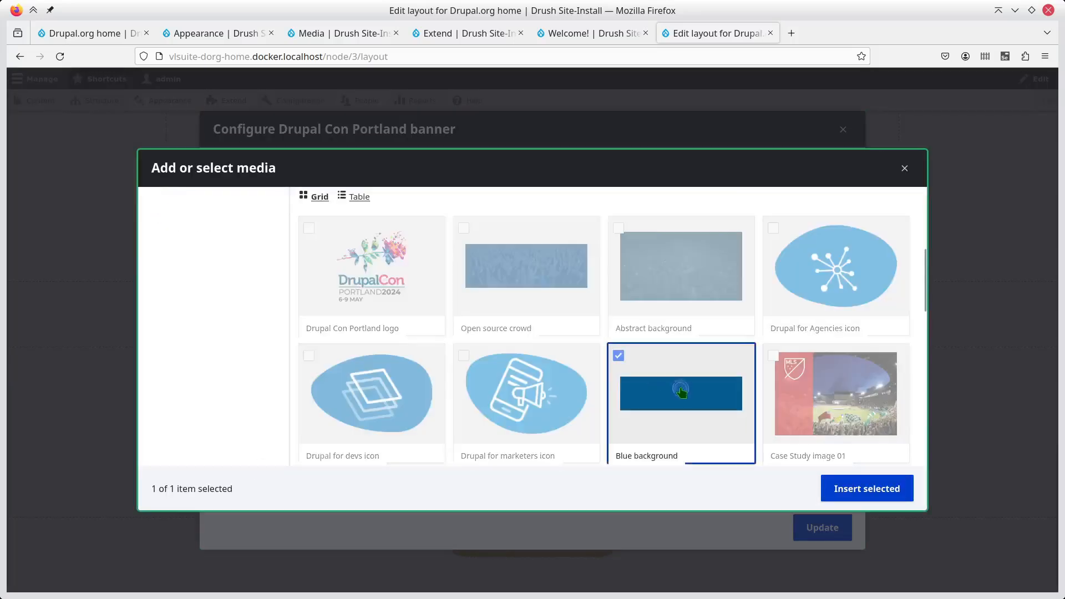
{"action": "left_click", "coordinate": [860, 491]}
{"action": "left_click", "coordinate": [821, 527]}
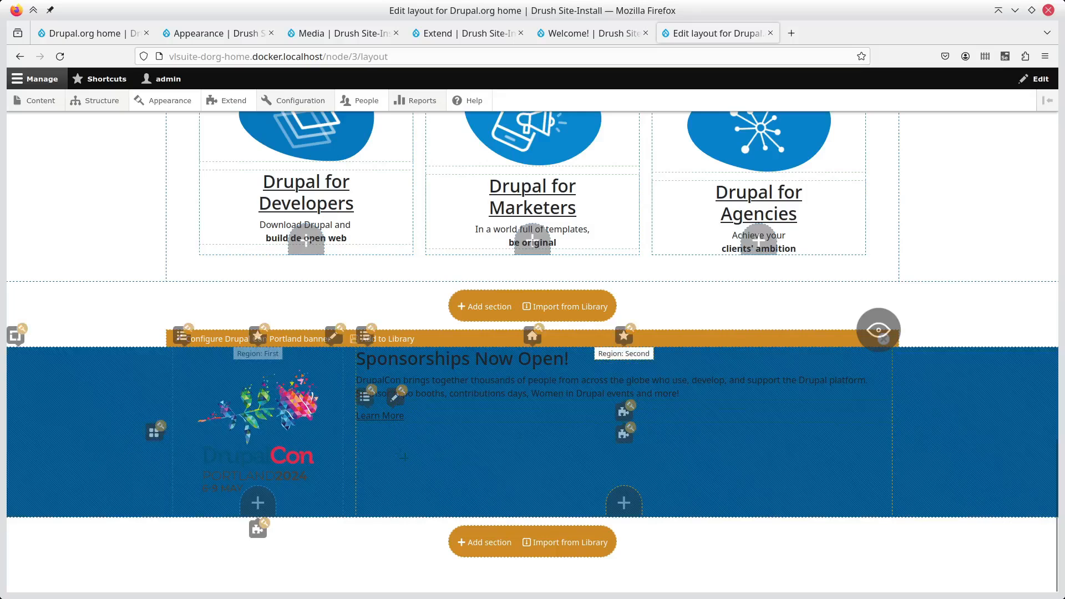
- Set the background color of the banner's main regions to White
{"action": "left_click", "coordinate": [257, 336]}
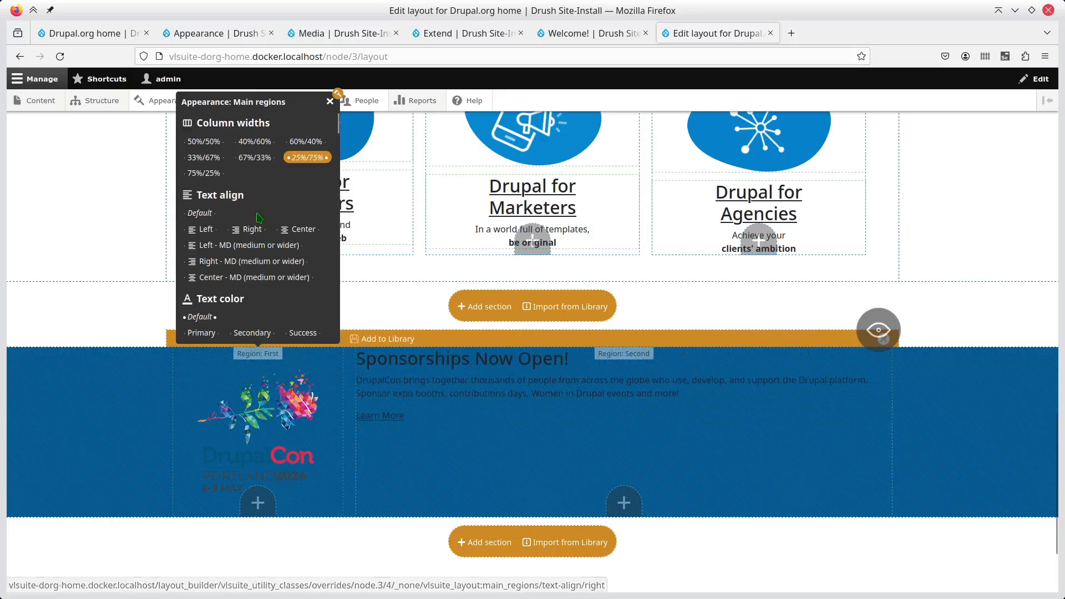
{"action": "scroll", "coordinate": [266, 249], "scroll_direction": "down", "scroll_amount": 5}
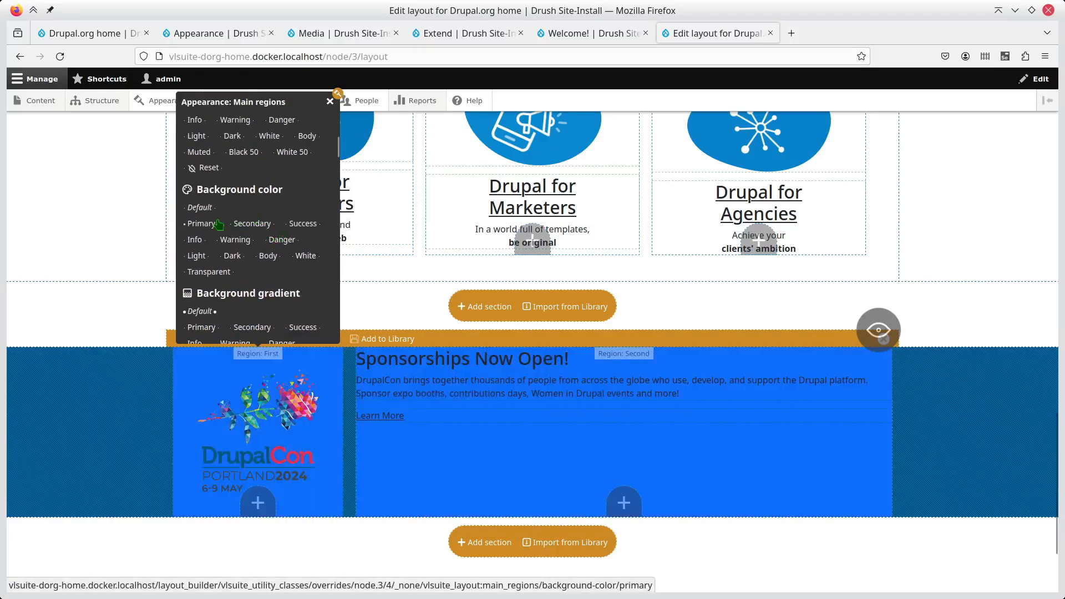
{"action": "left_click", "coordinate": [304, 260]}
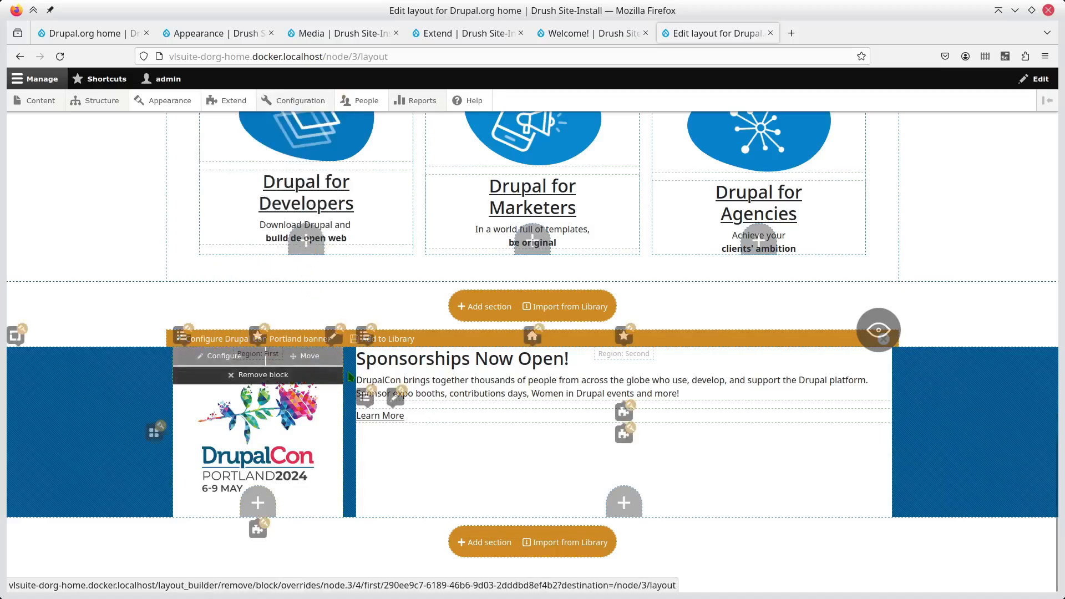
{"action": "left_click", "coordinate": [258, 337]}
{"action": "scroll", "coordinate": [272, 253], "scroll_direction": "down", "scroll_amount": 6}
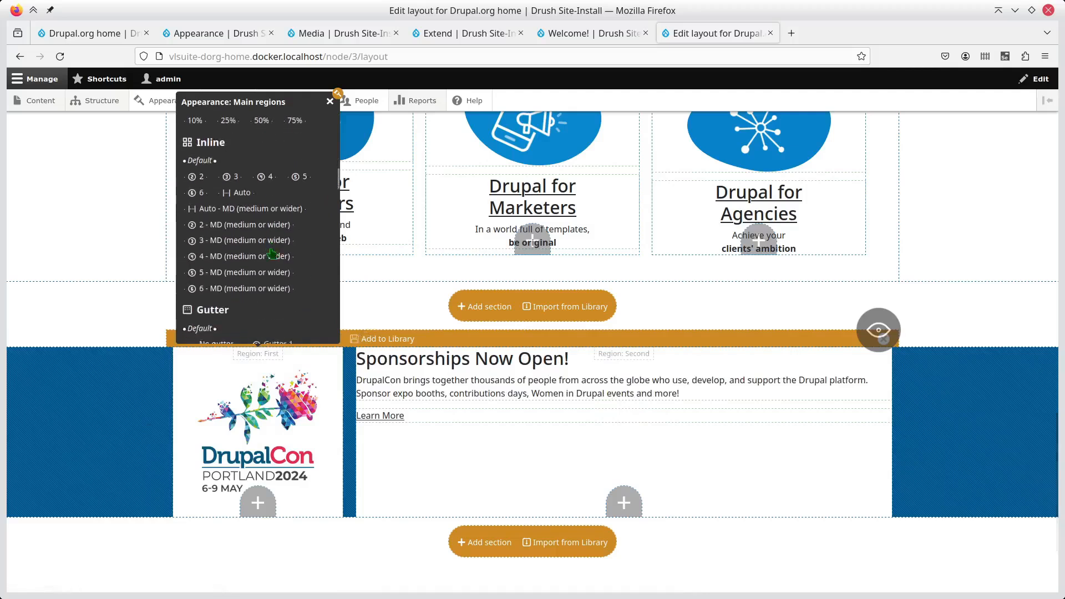
{"action": "scroll", "coordinate": [272, 253], "scroll_direction": "down", "scroll_amount": 5}
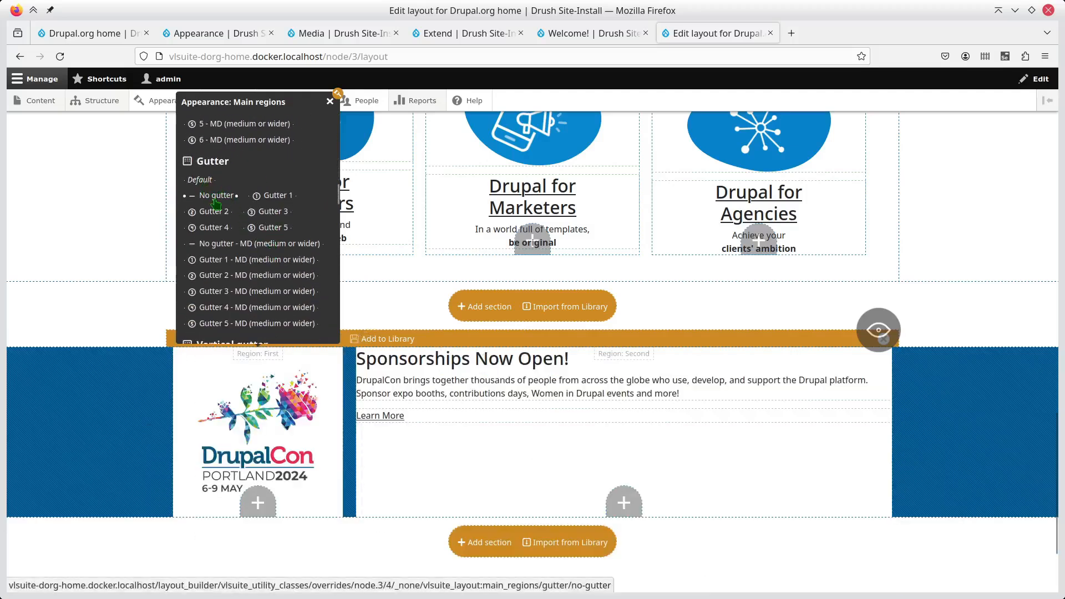
{"action": "scroll", "coordinate": [264, 208], "scroll_direction": "down", "scroll_amount": 4}
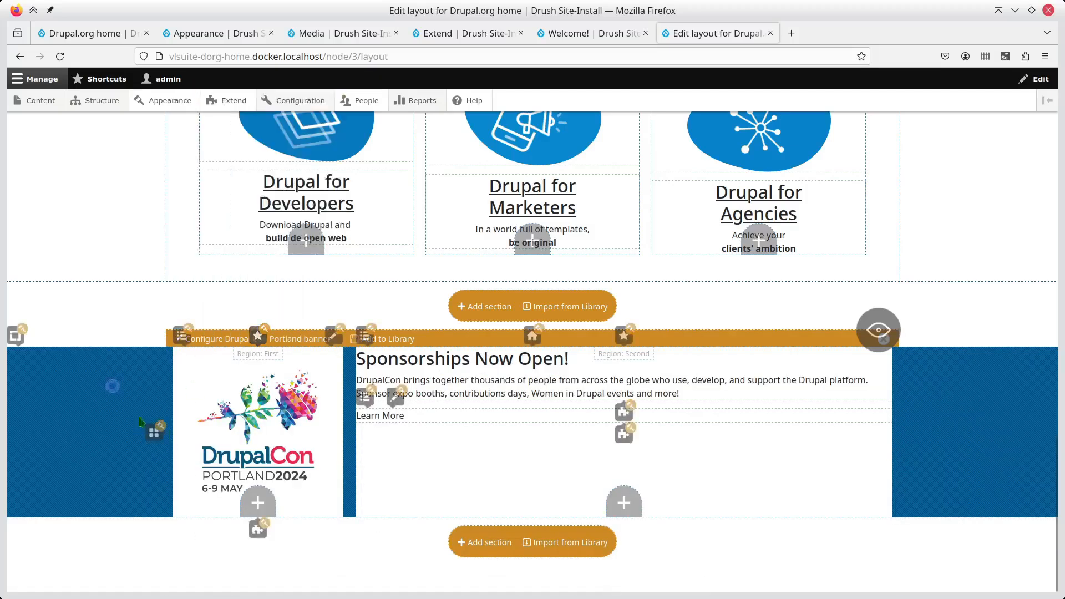
- Set the gutter for all regions of the banner to "No gutter" and compare the banner with the one on drupal.org
{"action": "left_click", "coordinate": [157, 432]}
{"action": "scroll", "coordinate": [75, 423], "scroll_direction": "down", "scroll_amount": 3}
{"action": "left_click", "coordinate": [75, 423]}
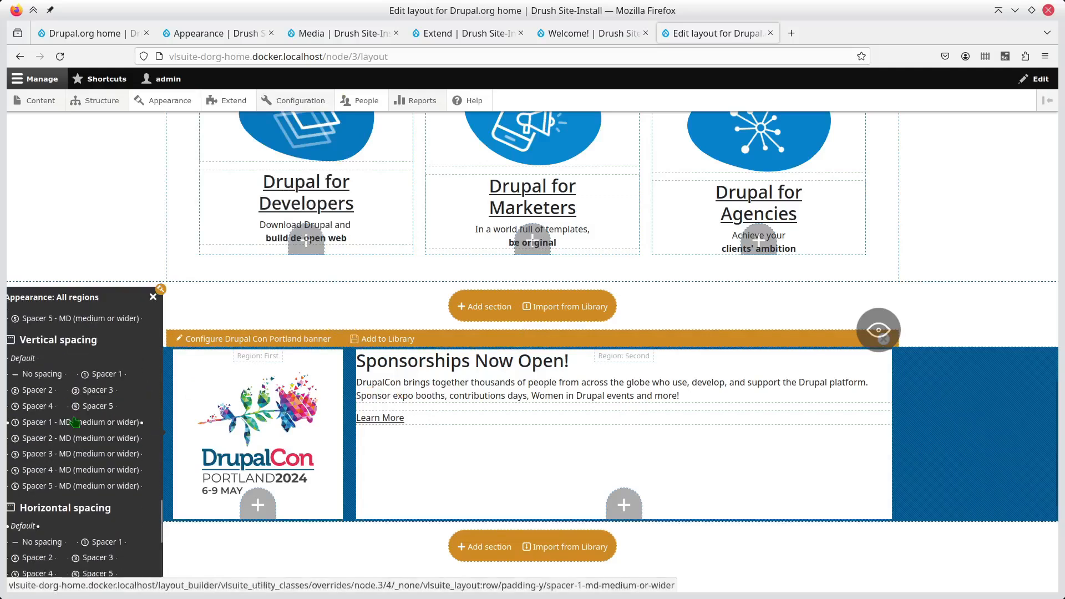
{"action": "scroll", "coordinate": [74, 422], "scroll_direction": "down", "scroll_amount": 3}
{"action": "left_click", "coordinate": [75, 423]}
{"action": "scroll", "coordinate": [75, 417], "scroll_direction": "up", "scroll_amount": 5}
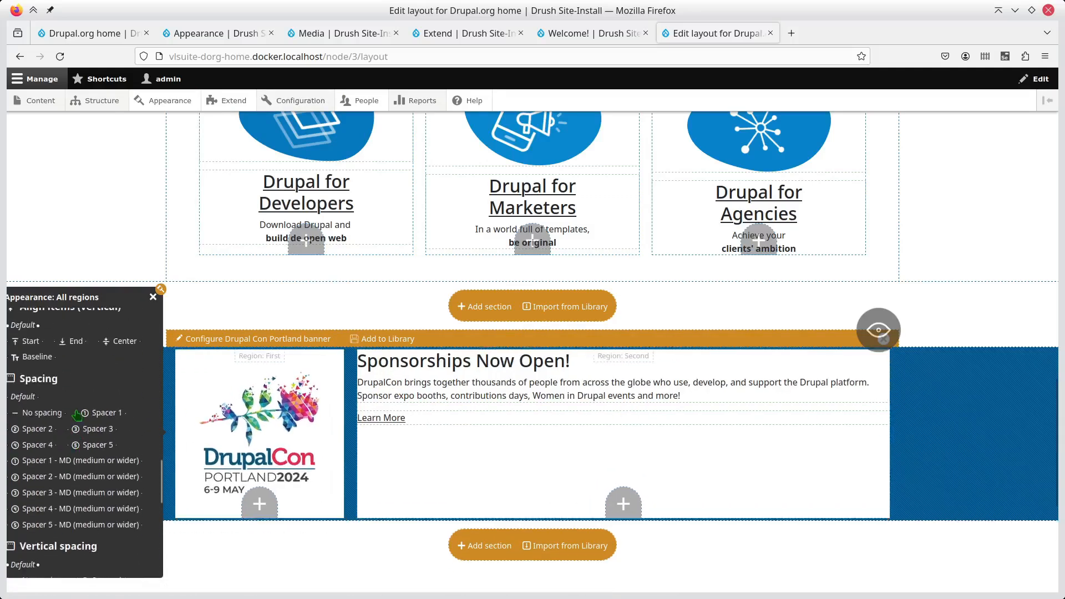
{"action": "left_click", "coordinate": [78, 405]}
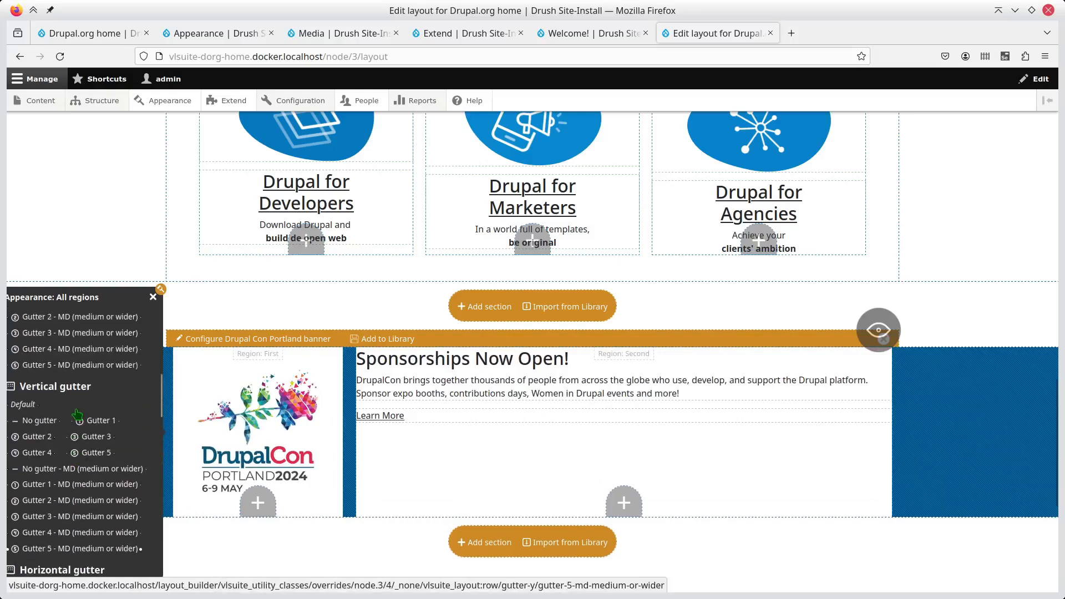
{"action": "scroll", "coordinate": [78, 413], "scroll_direction": "up", "scroll_amount": 5}
{"action": "left_click", "coordinate": [76, 412]}
{"action": "scroll", "coordinate": [77, 413], "scroll_direction": "down", "scroll_amount": 2}
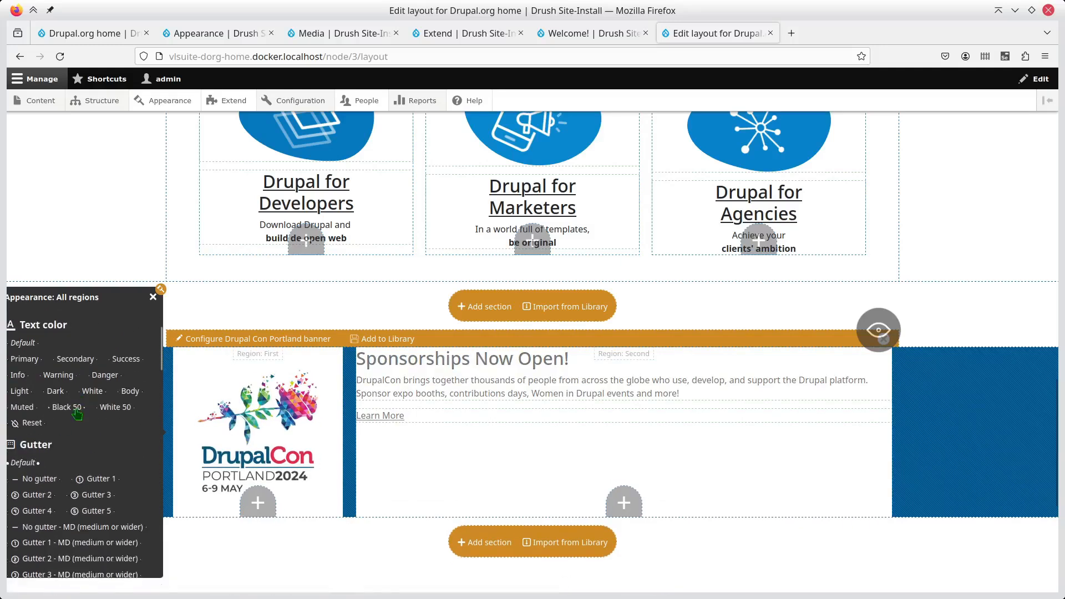
{"action": "left_click", "coordinate": [38, 480]}
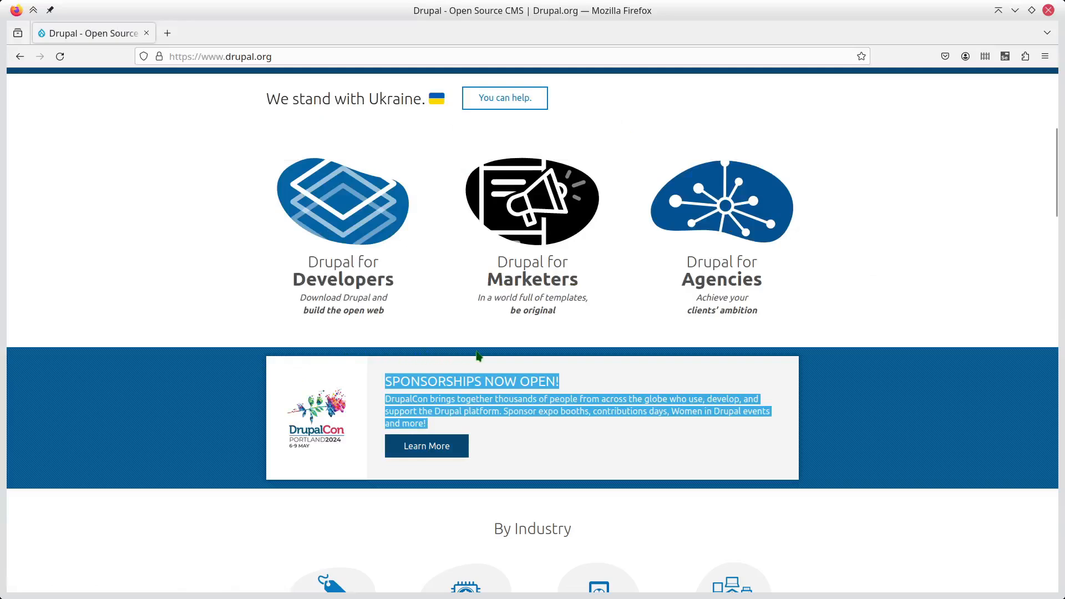
{"action": "key", "text": "alt+Tab"}
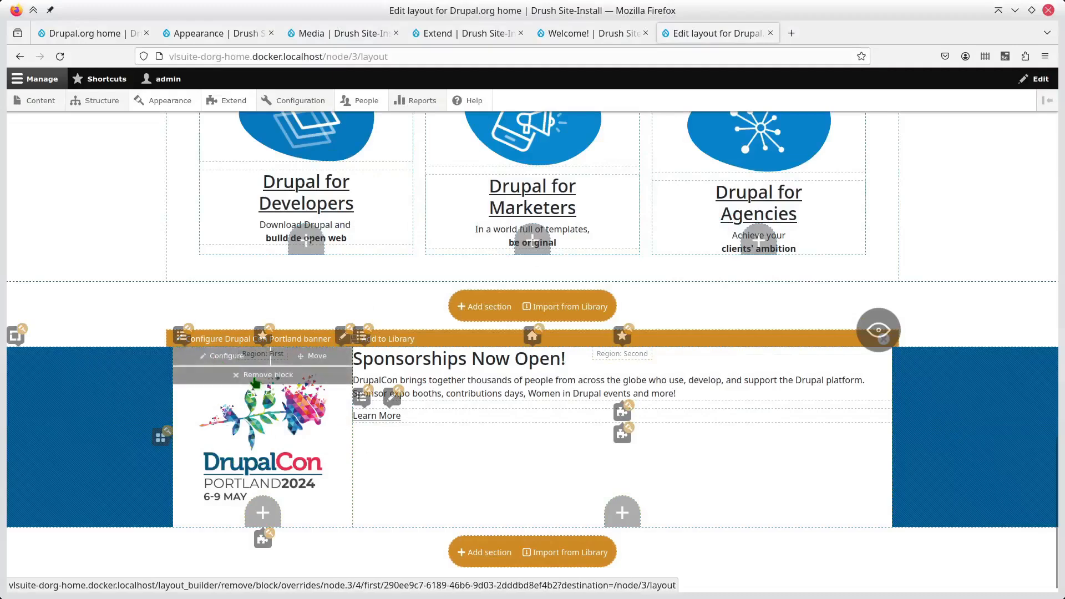
{"action": "left_click", "coordinate": [263, 335]}
{"action": "scroll", "coordinate": [270, 230], "scroll_direction": "down", "scroll_amount": 3}
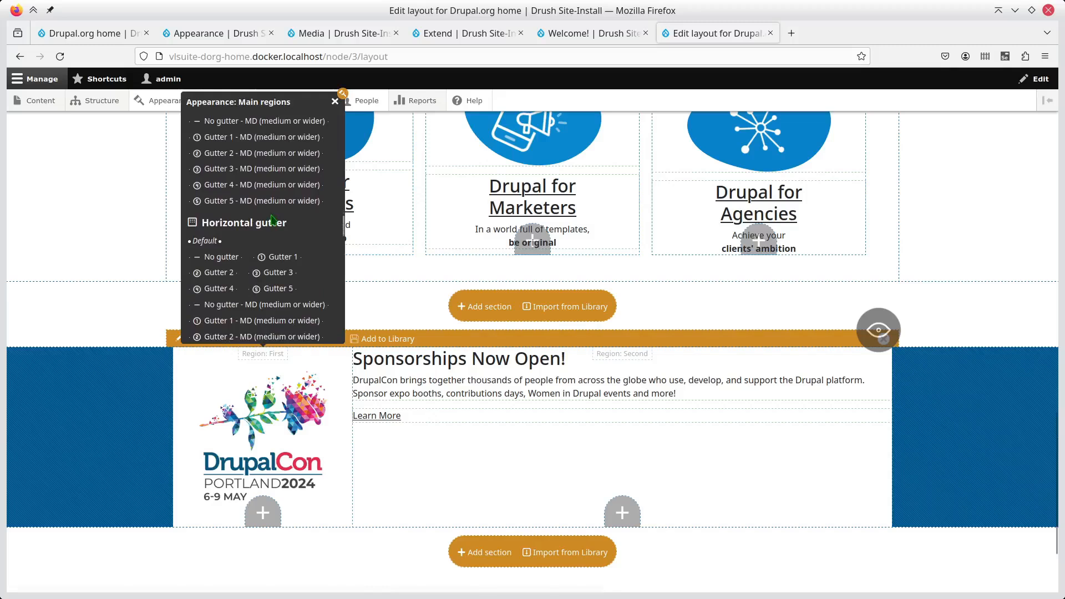
{"action": "scroll", "coordinate": [272, 220], "scroll_direction": "down", "scroll_amount": 3}
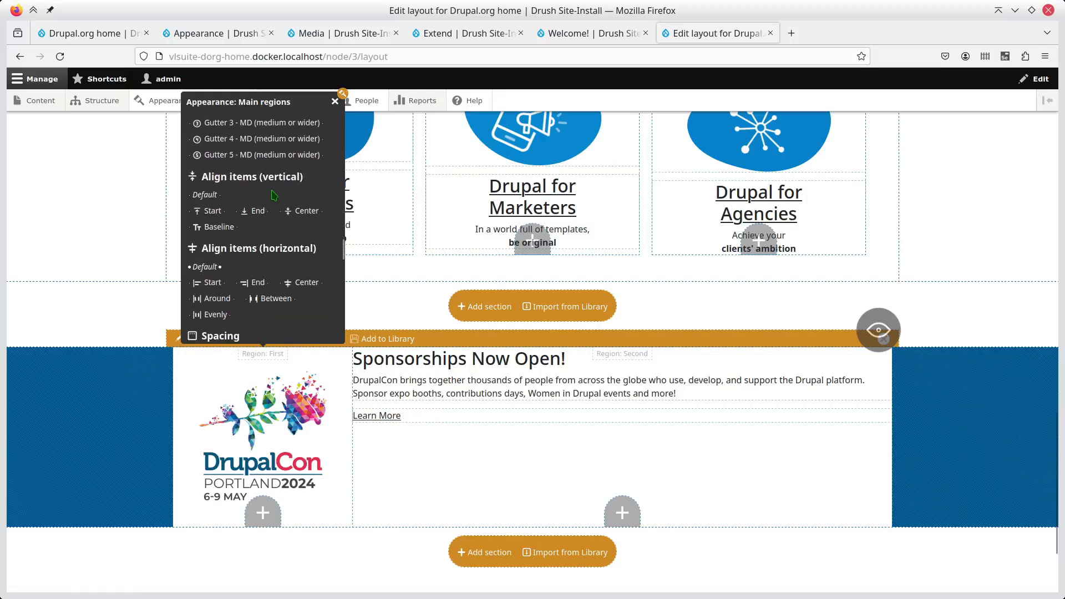
{"action": "scroll", "coordinate": [262, 240], "scroll_direction": "down", "scroll_amount": 3}
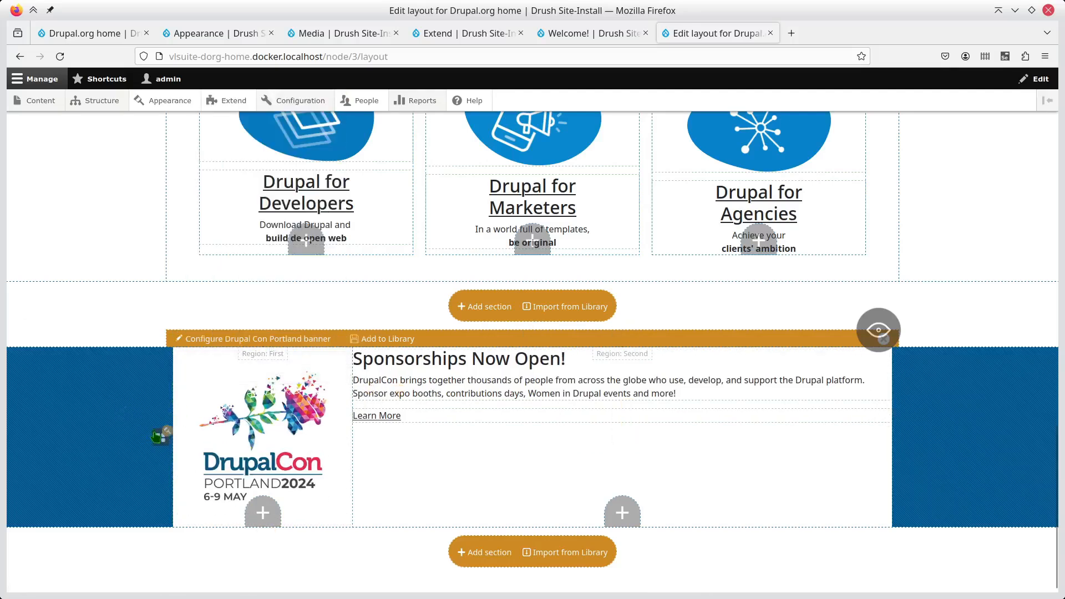
- Set the spacing for all regions of the Drupal Con Portland banner to Spacer 3
{"action": "left_click", "coordinate": [161, 438]}
{"action": "left_click", "coordinate": [107, 397]}
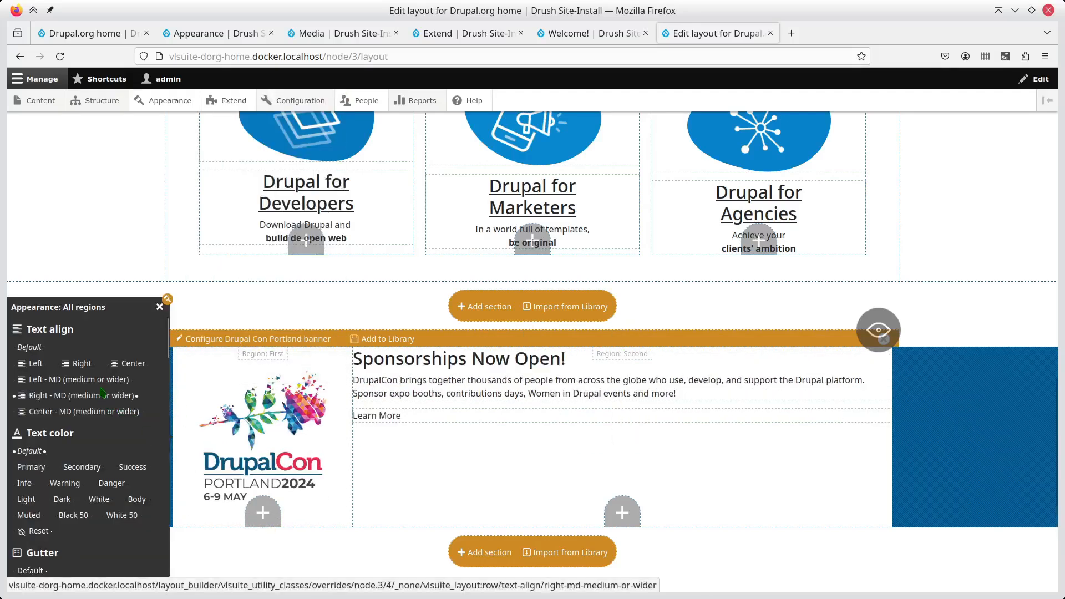
{"action": "scroll", "coordinate": [89, 407], "scroll_direction": "down", "scroll_amount": 4}
{"action": "scroll", "coordinate": [78, 411], "scroll_direction": "down", "scroll_amount": 5}
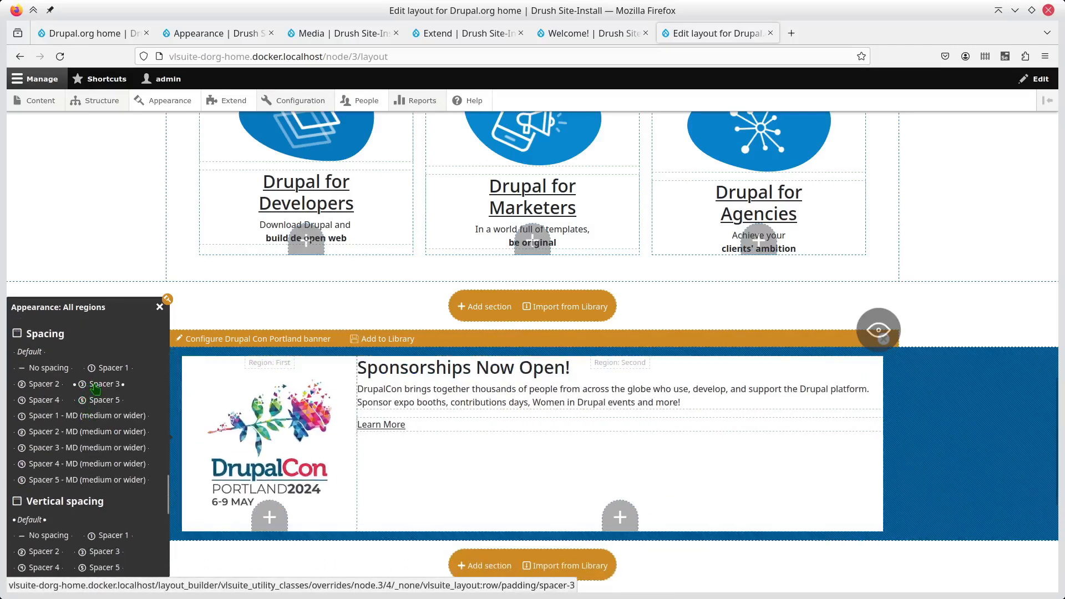
{"action": "left_click", "coordinate": [95, 387]}
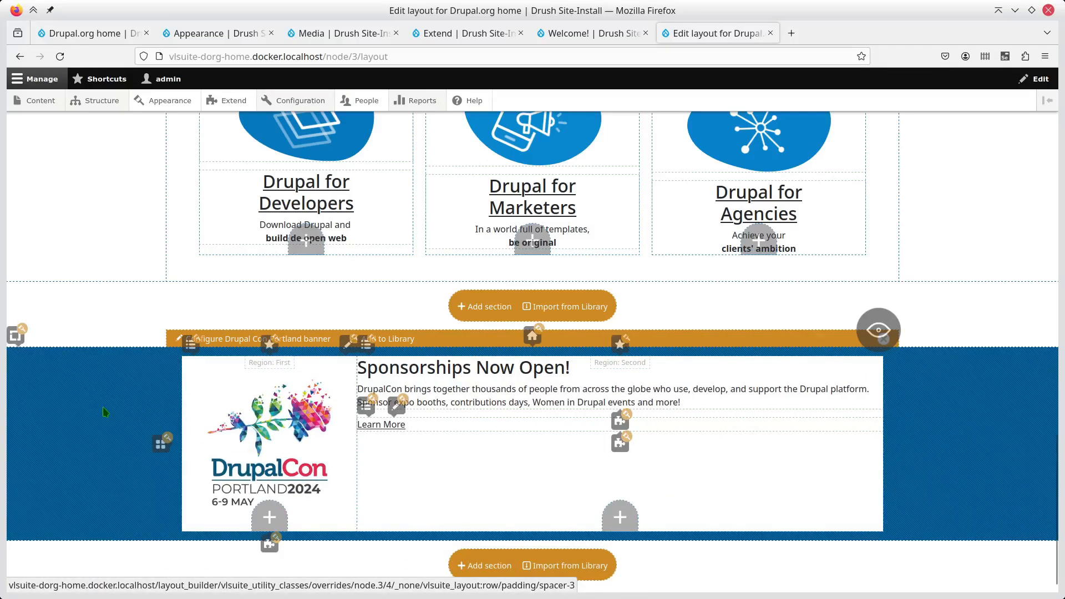
- Set the spacing of the banner's main regions to Spacer 3, then preview the page and return to editing
{"action": "left_click", "coordinate": [269, 343]}
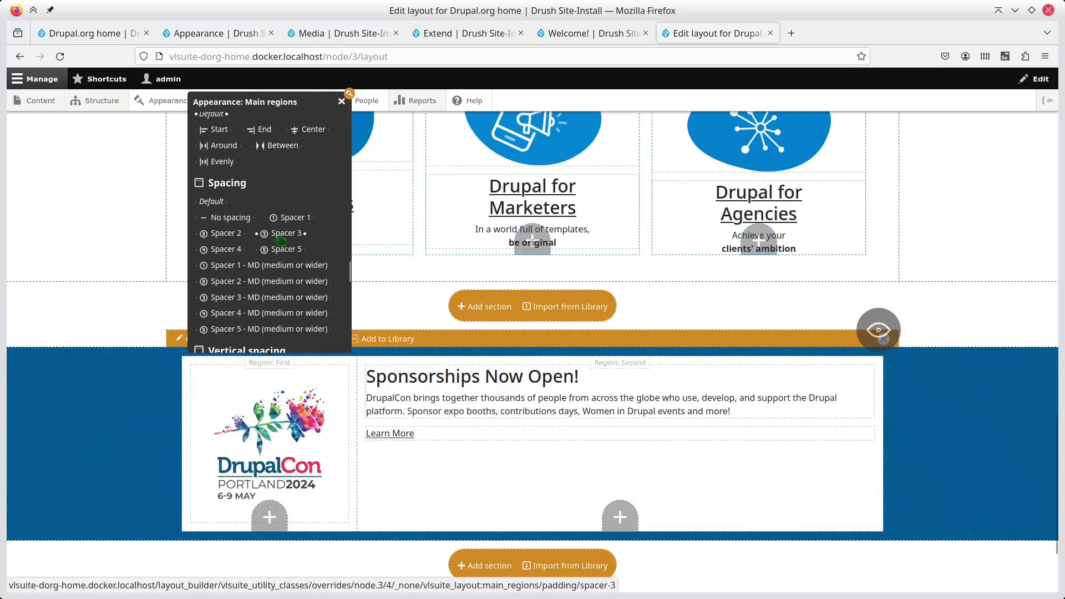
{"action": "left_click", "coordinate": [279, 238]}
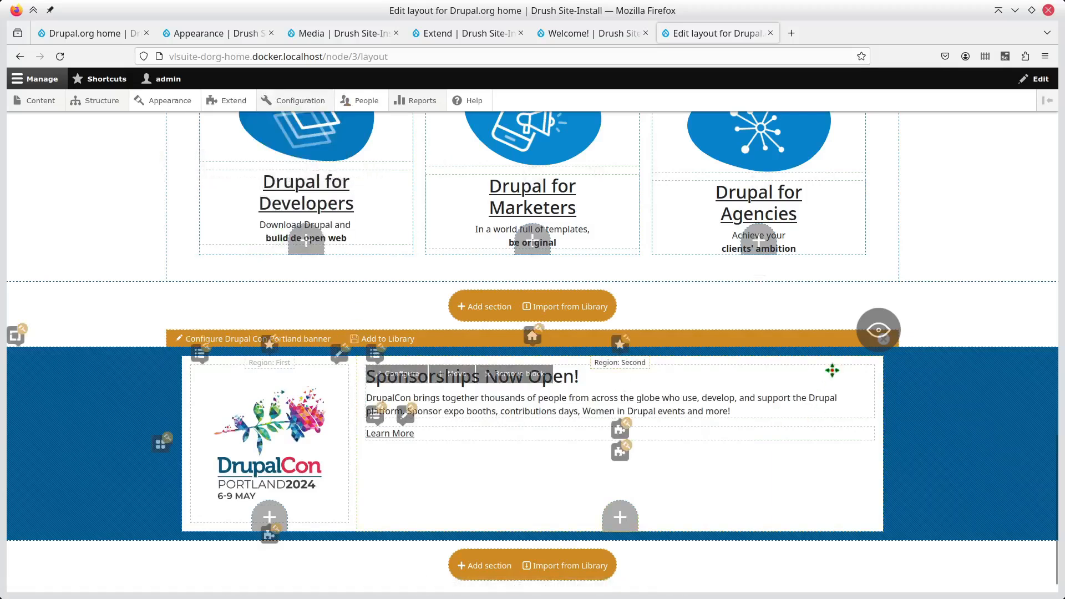
{"action": "left_click", "coordinate": [877, 339]}
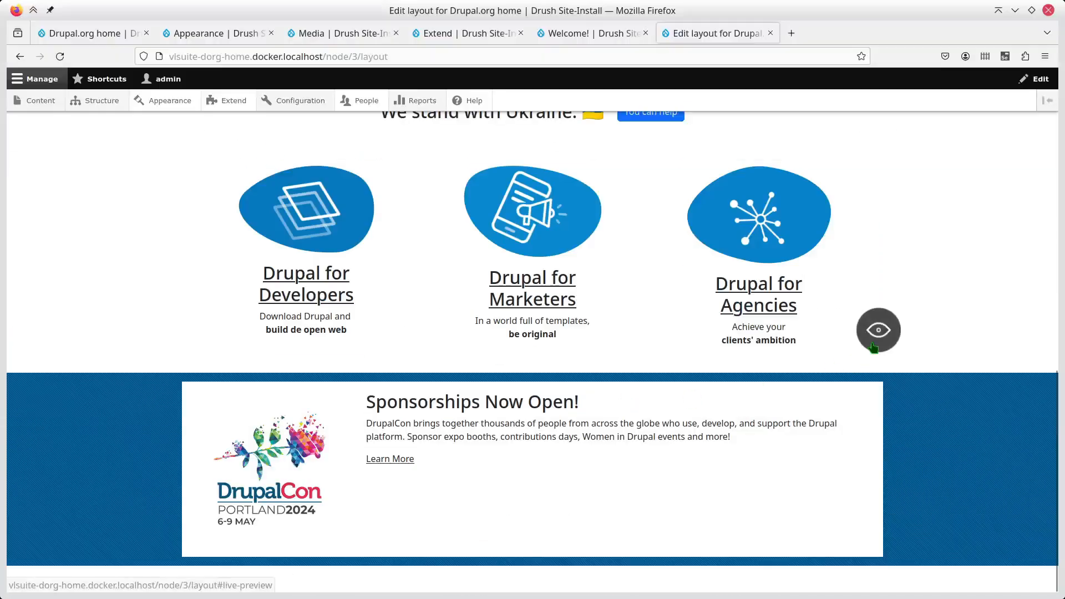
{"action": "left_click", "coordinate": [878, 330]}
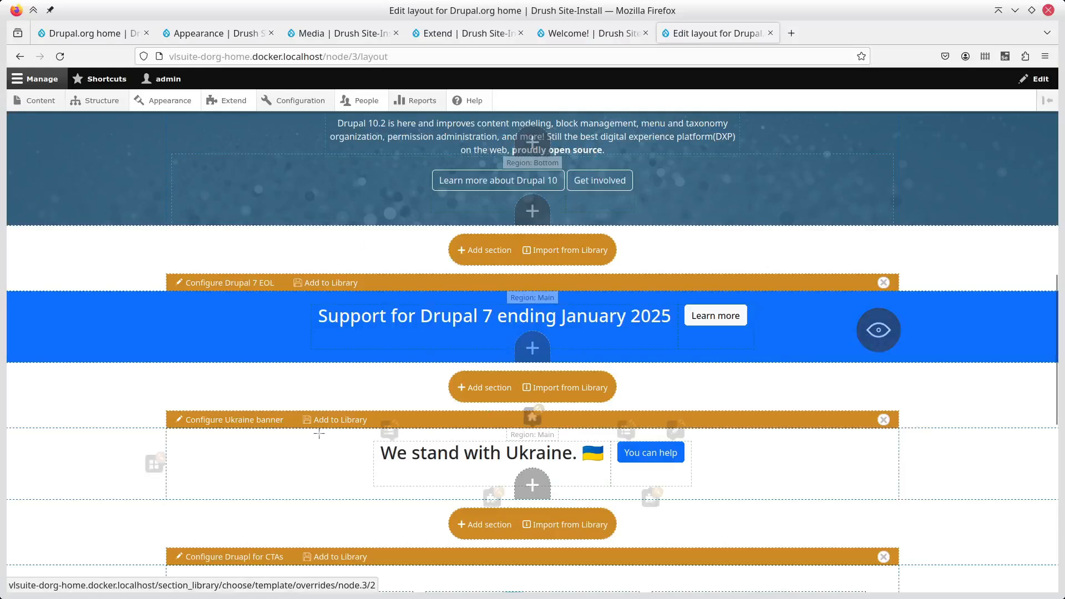
- Set the spacing of the Drupal Con Portland banner's main regions to Spacer 4
{"action": "scroll", "coordinate": [312, 481], "scroll_direction": "down", "scroll_amount": 8}
{"action": "mouse_move", "coordinate": [312, 482]}
{"action": "scroll", "coordinate": [261, 388], "scroll_direction": "down", "scroll_amount": 2}
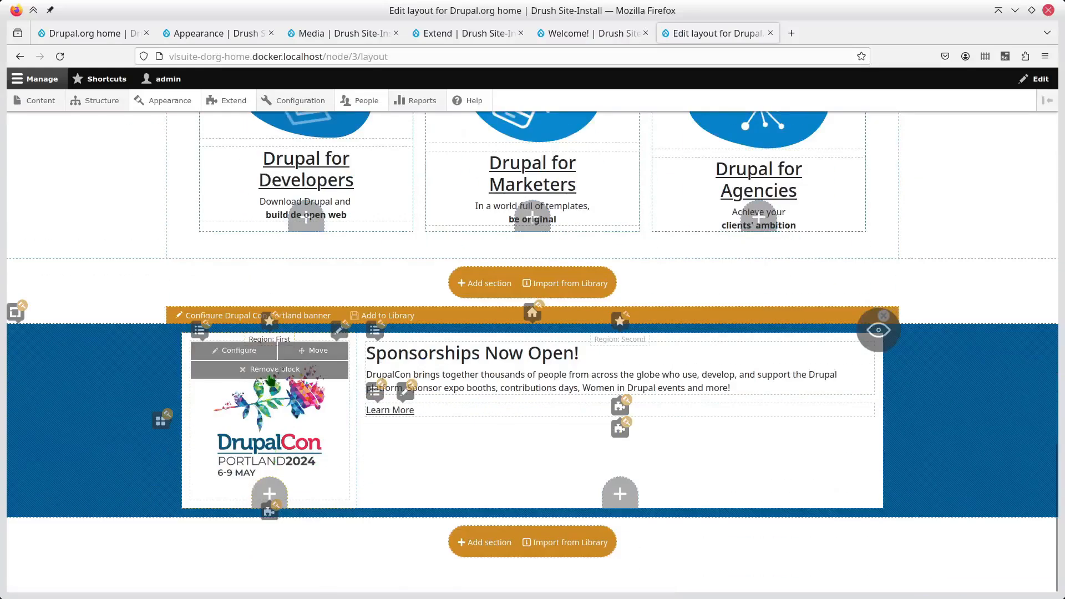
{"action": "left_click", "coordinate": [269, 320]}
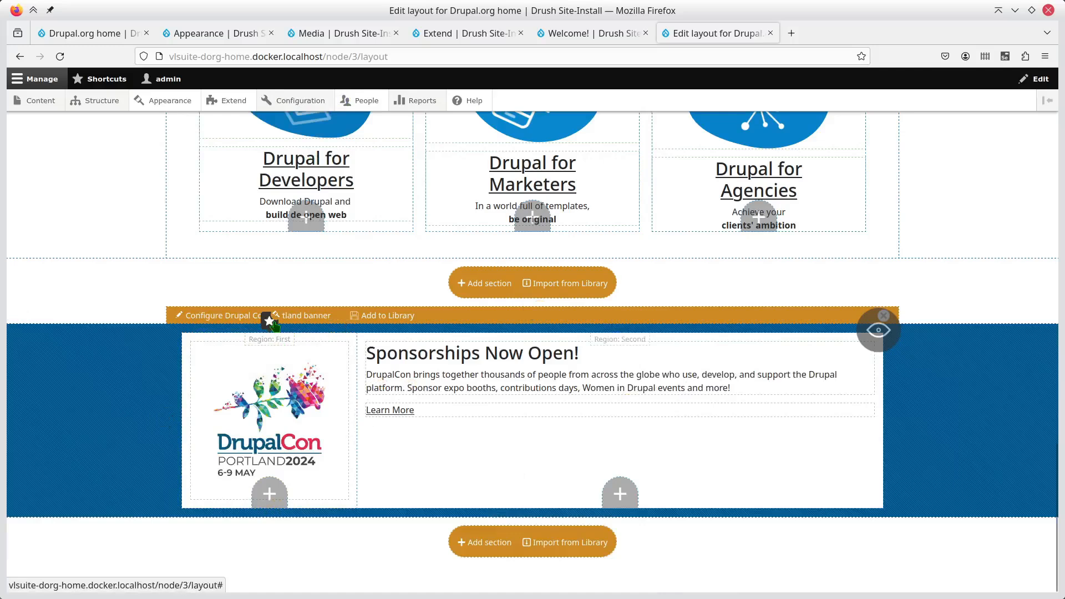
{"action": "scroll", "coordinate": [300, 285], "scroll_direction": "down", "scroll_amount": 8}
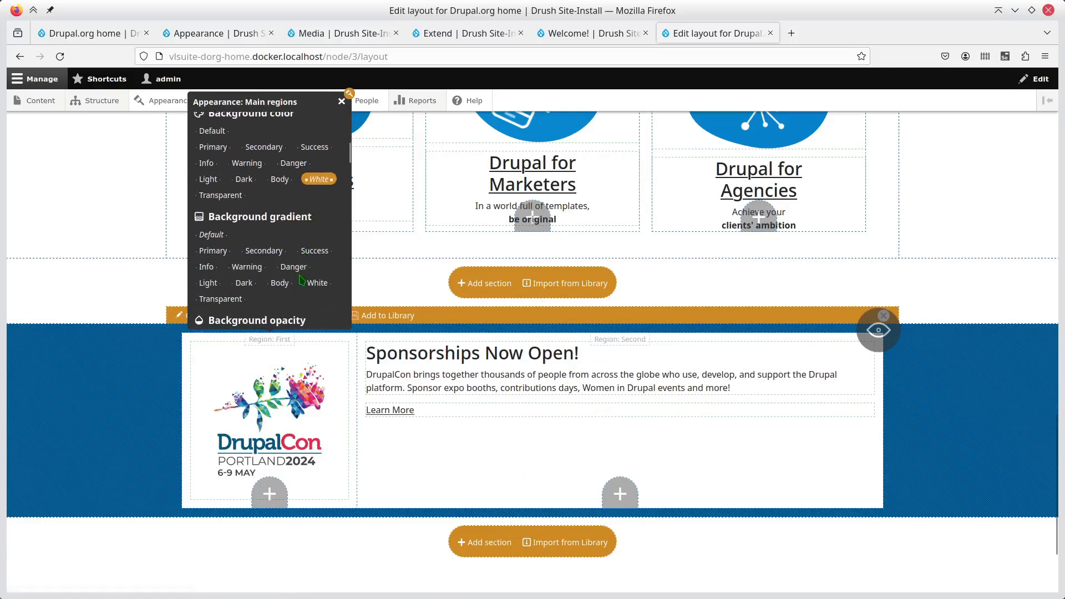
{"action": "scroll", "coordinate": [300, 279], "scroll_direction": "down", "scroll_amount": 10}
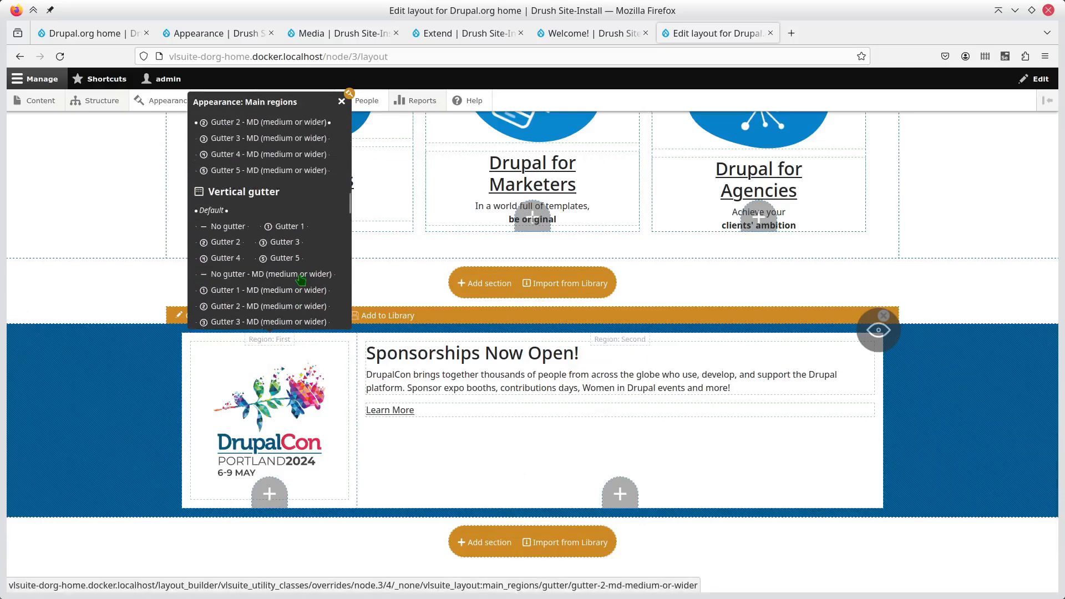
{"action": "scroll", "coordinate": [300, 279], "scroll_direction": "down", "scroll_amount": 10}
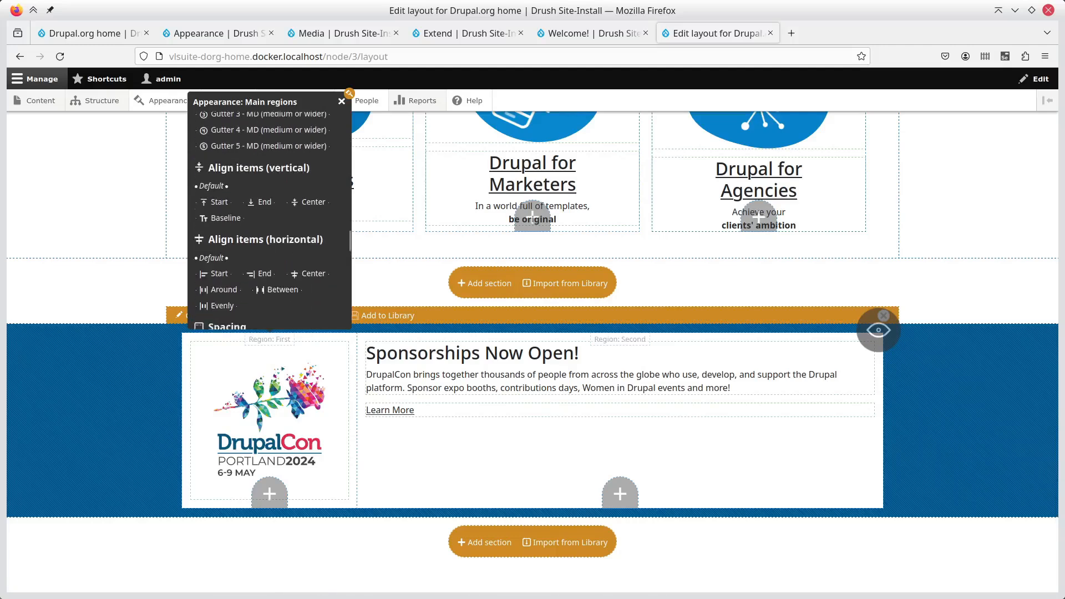
{"action": "scroll", "coordinate": [300, 278], "scroll_direction": "up", "scroll_amount": 8}
{"action": "scroll", "coordinate": [300, 278], "scroll_direction": "down", "scroll_amount": 8}
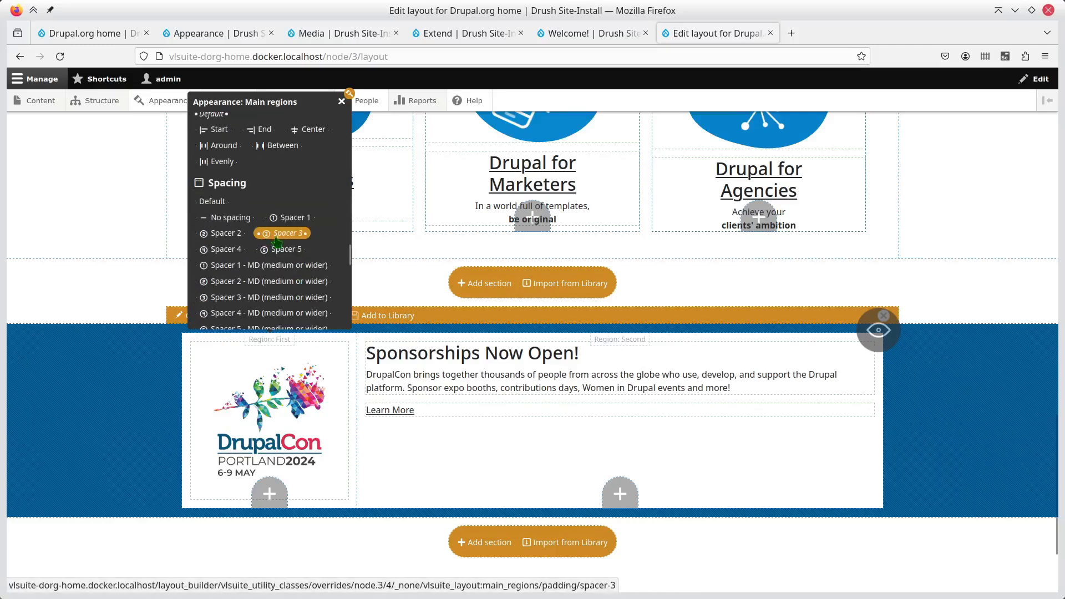
{"action": "left_click", "coordinate": [233, 250]}
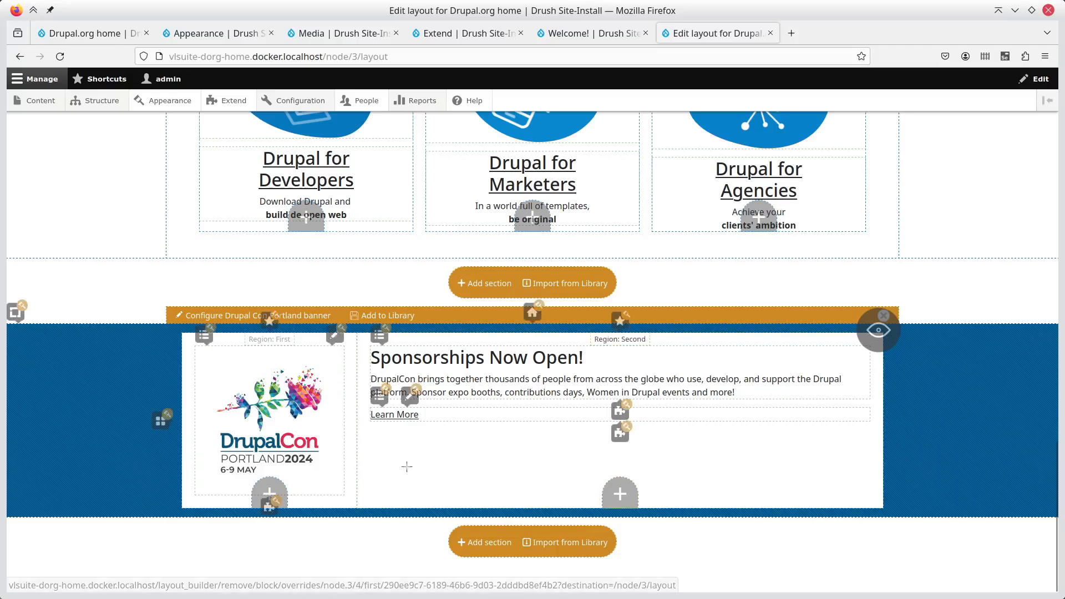
- Style the banner's Learn More link as a Primary button and compare the banner with the one on drupal.org
{"action": "left_click", "coordinate": [409, 396]}
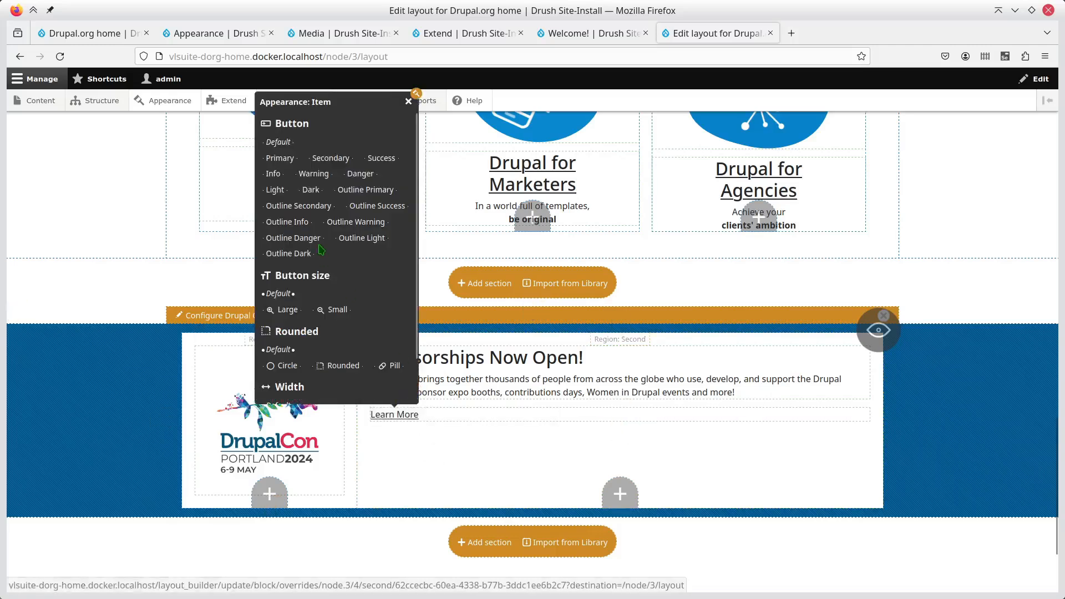
{"action": "left_click", "coordinate": [279, 161]}
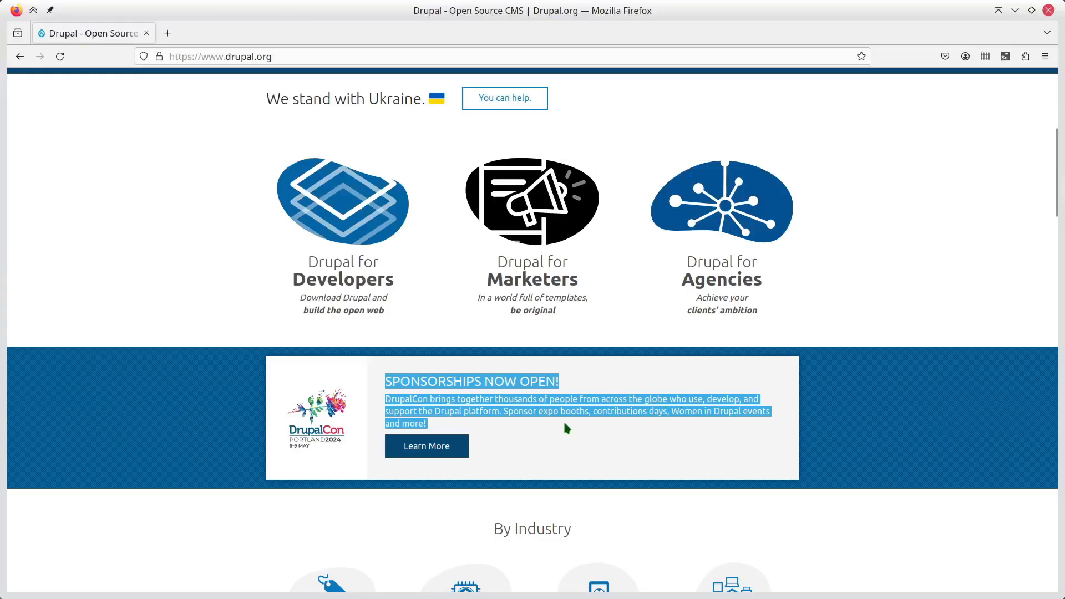
{"action": "left_click", "coordinate": [599, 454]}
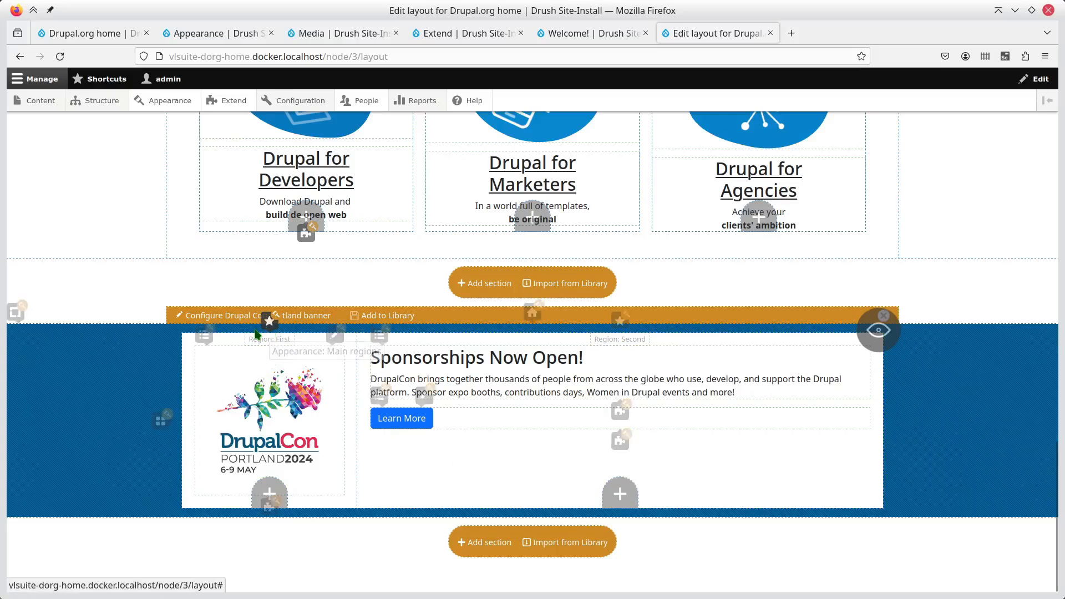
{"action": "left_click", "coordinate": [161, 421]}
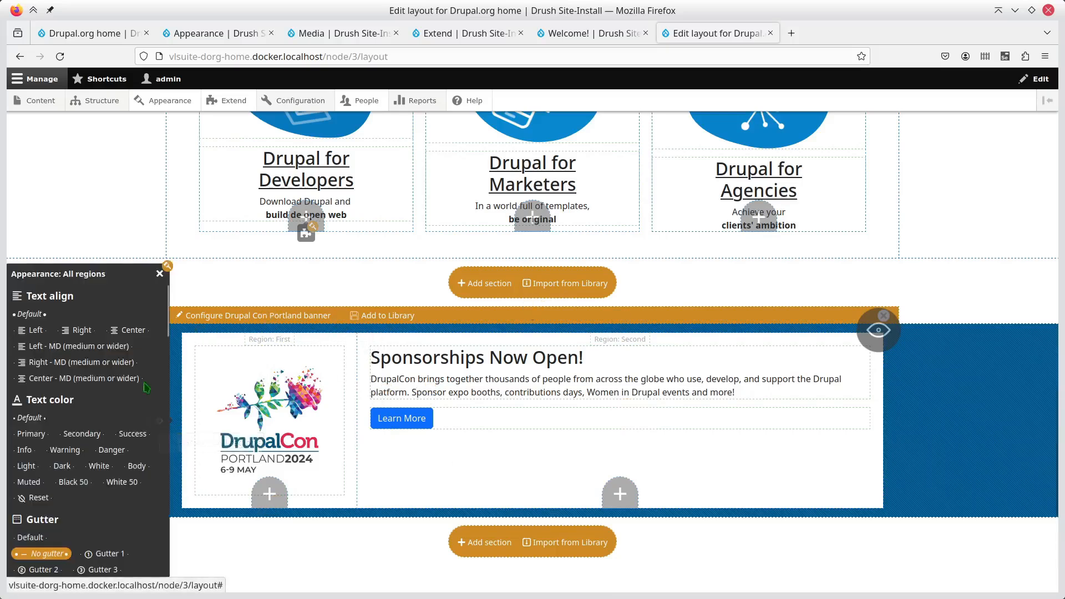
{"action": "scroll", "coordinate": [168, 487], "scroll_direction": "down", "scroll_amount": 4}
{"action": "scroll", "coordinate": [168, 487], "scroll_direction": "down", "scroll_amount": 3}
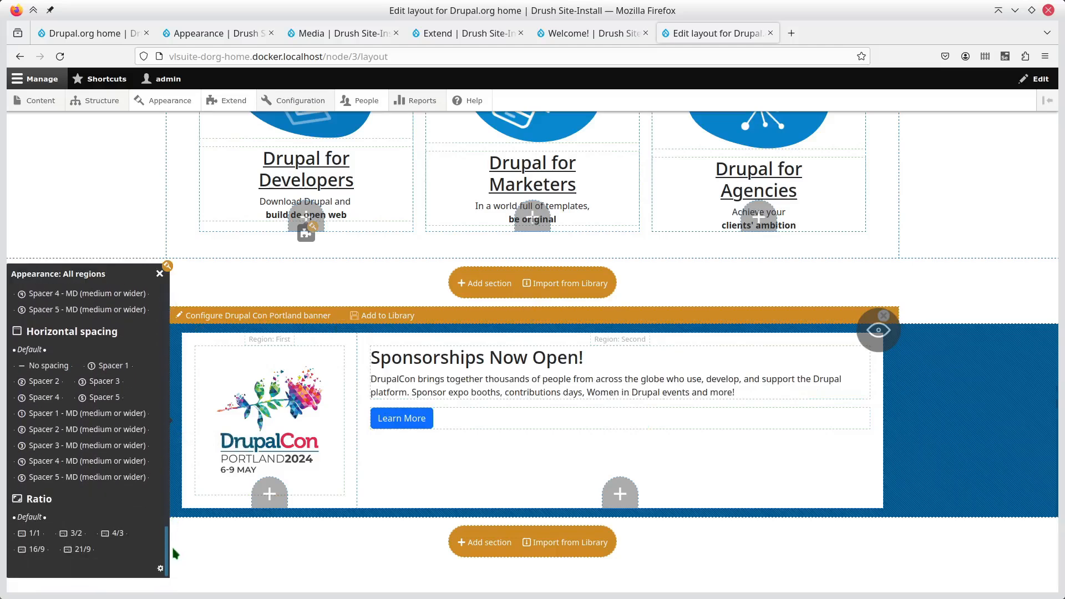
{"action": "left_click", "coordinate": [159, 273]}
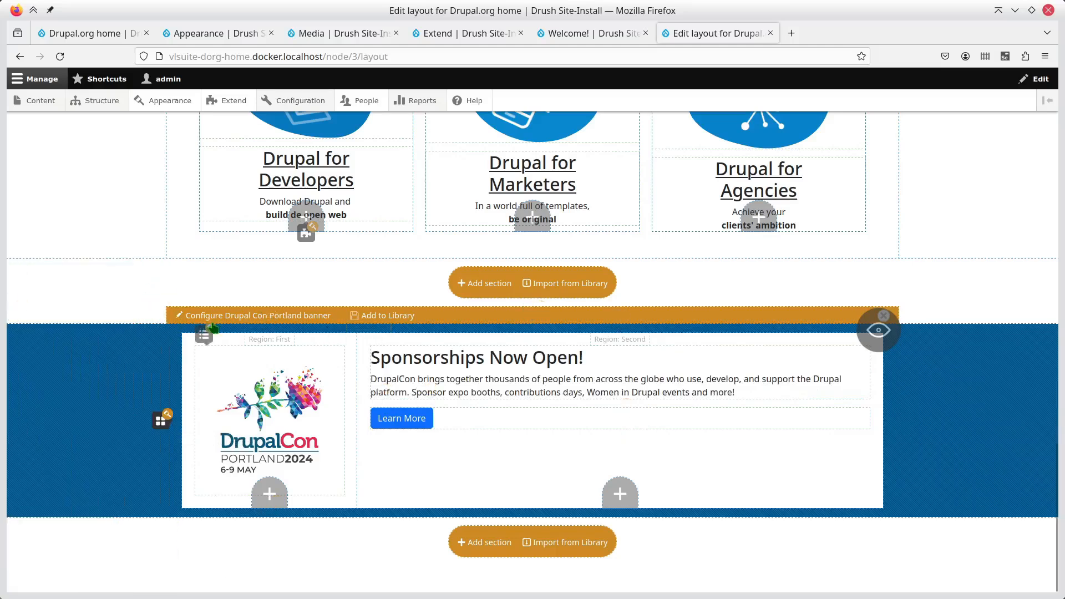
- Set the border of the banner's main regions to "Border left", then preview the page and compare it with drupal.org
{"action": "left_click", "coordinate": [264, 328]}
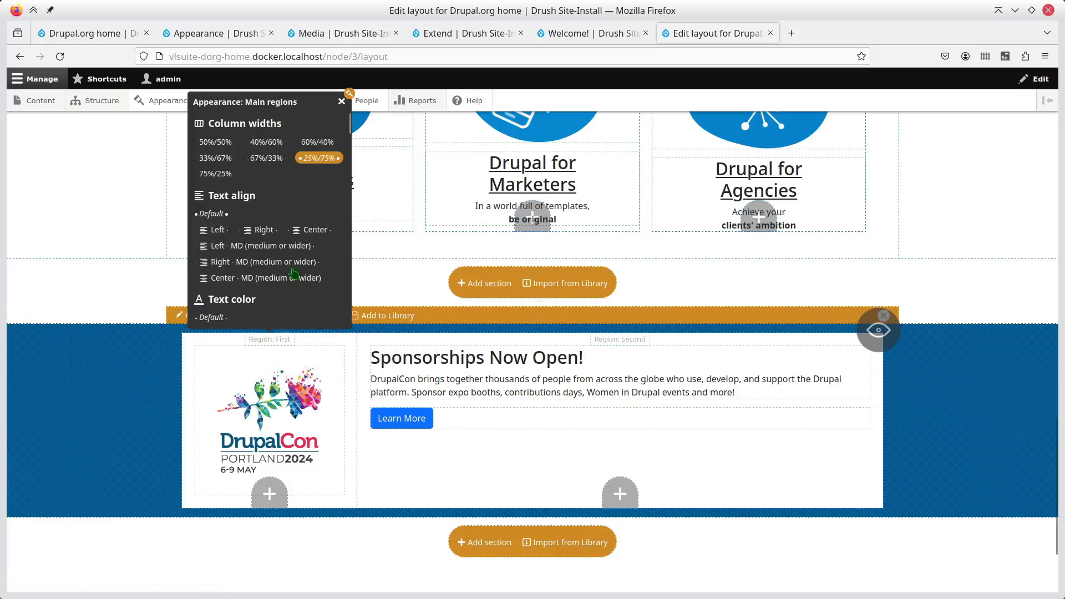
{"action": "scroll", "coordinate": [321, 185], "scroll_direction": "down", "scroll_amount": 4}
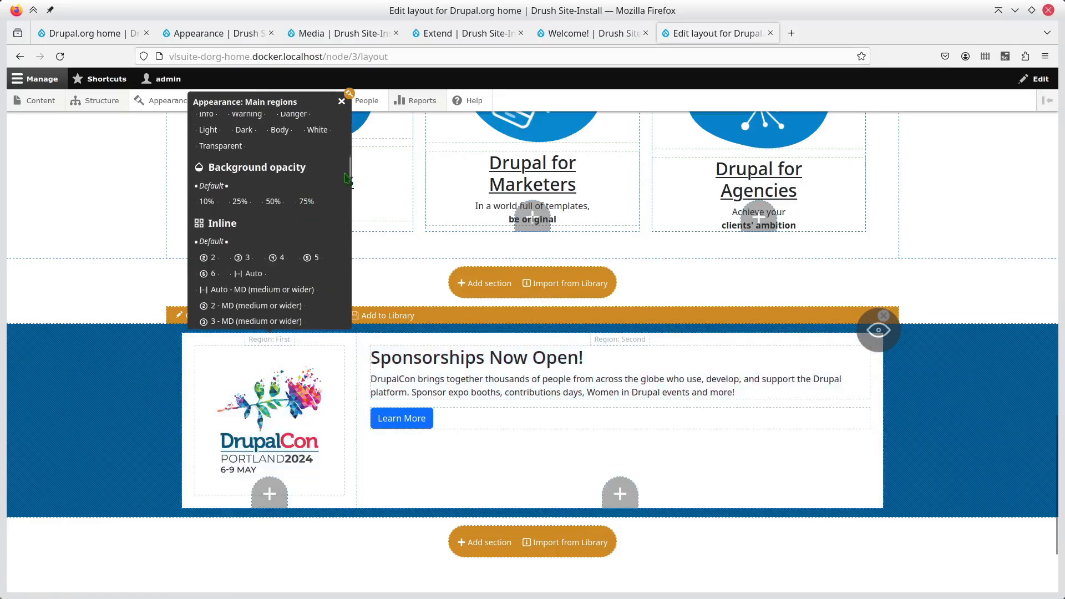
{"action": "left_click_drag", "start_coordinate": [350, 179], "coordinate": [356, 319]}
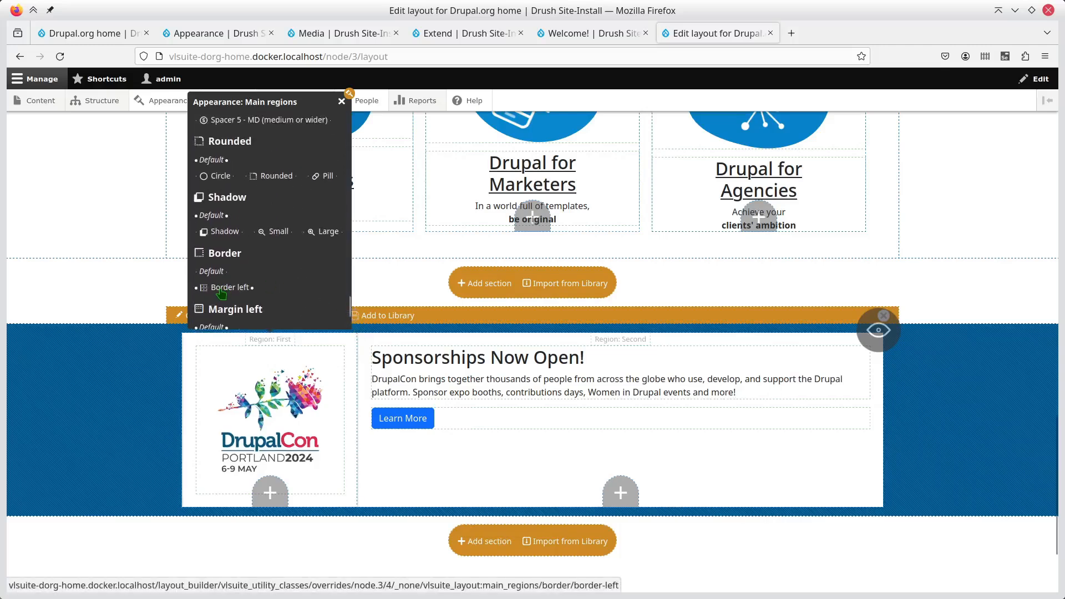
{"action": "left_click", "coordinate": [220, 288]}
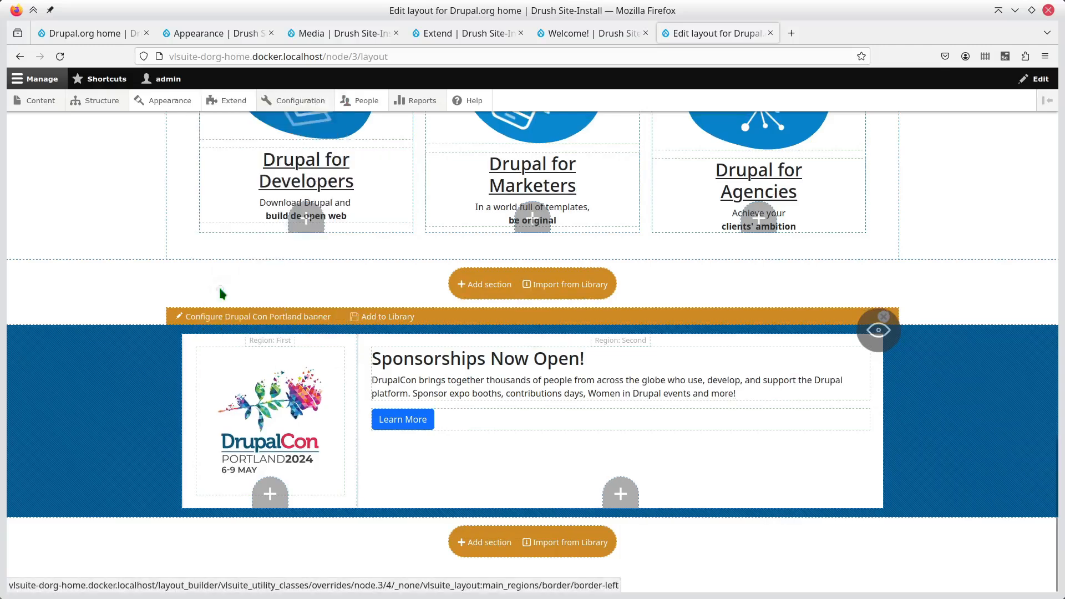
{"action": "left_click", "coordinate": [877, 330]}
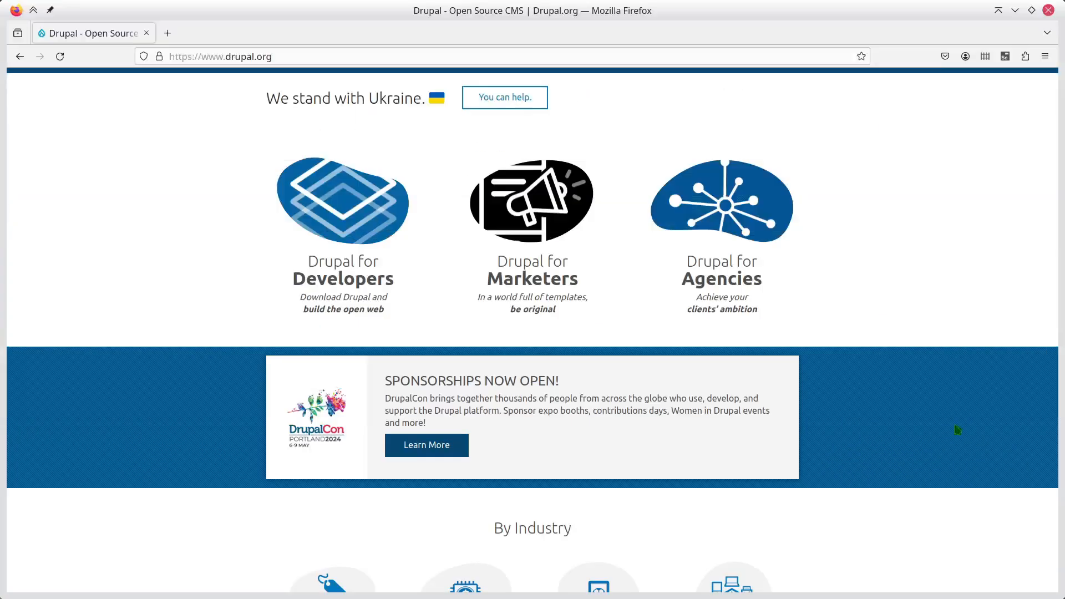
{"action": "scroll", "coordinate": [701, 436], "scroll_direction": "down", "scroll_amount": 5}
{"action": "scroll", "coordinate": [702, 440], "scroll_direction": "down", "scroll_amount": 2}
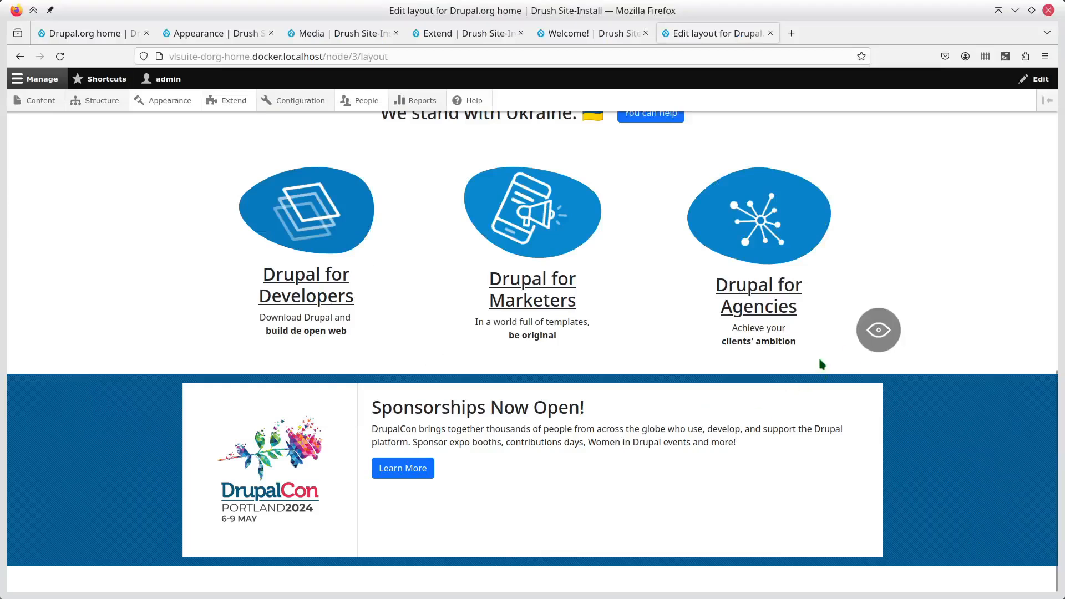
- Return to editing and add a four-column section with optional top and bottom below the banner, labelled "By Industry"
{"action": "left_click", "coordinate": [878, 330]}
{"action": "scroll", "coordinate": [535, 410], "scroll_direction": "down", "scroll_amount": 10}
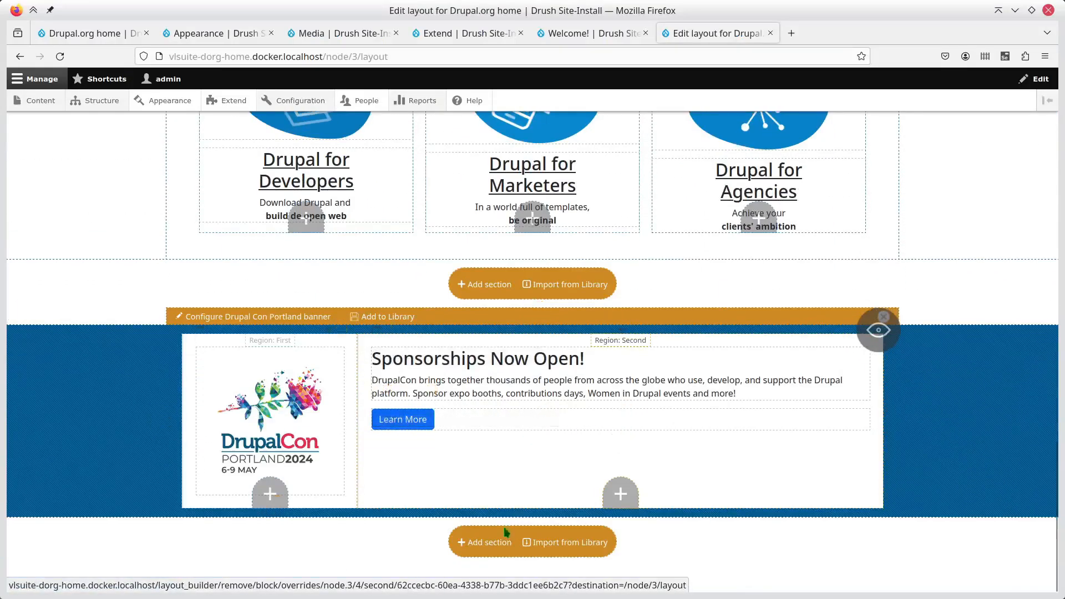
{"action": "left_click", "coordinate": [491, 542]}
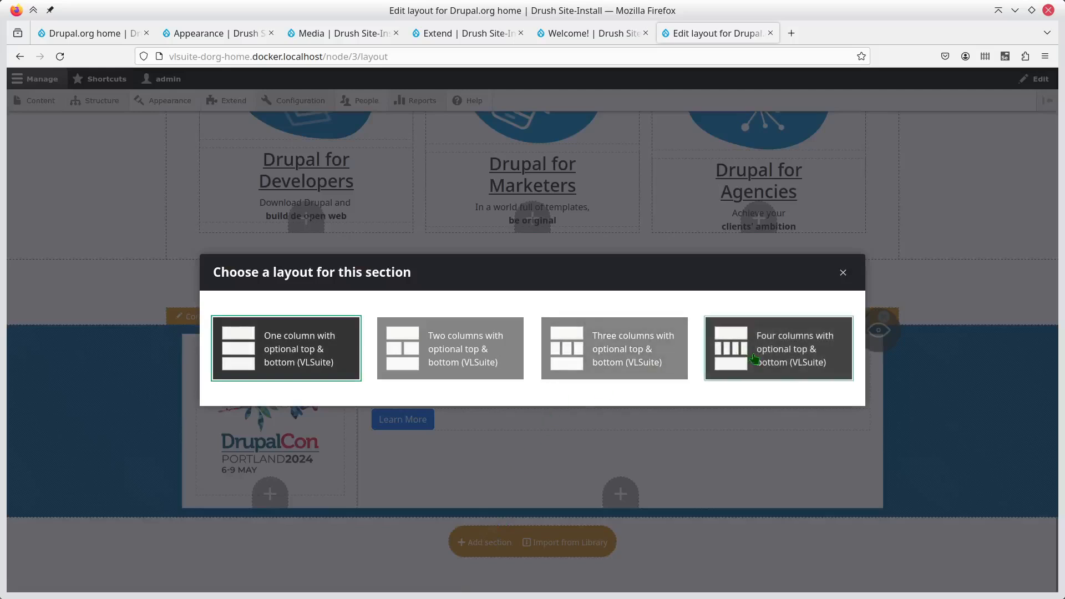
{"action": "left_click", "coordinate": [787, 366]}
{"action": "left_click", "coordinate": [353, 189]}
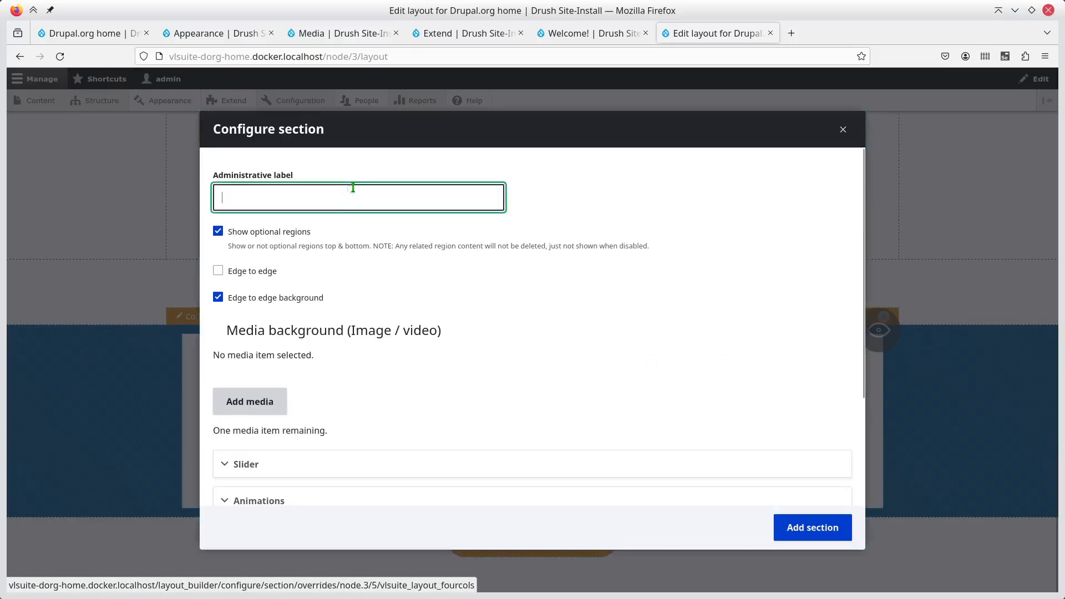
{"action": "type", "text": "By Industry"}
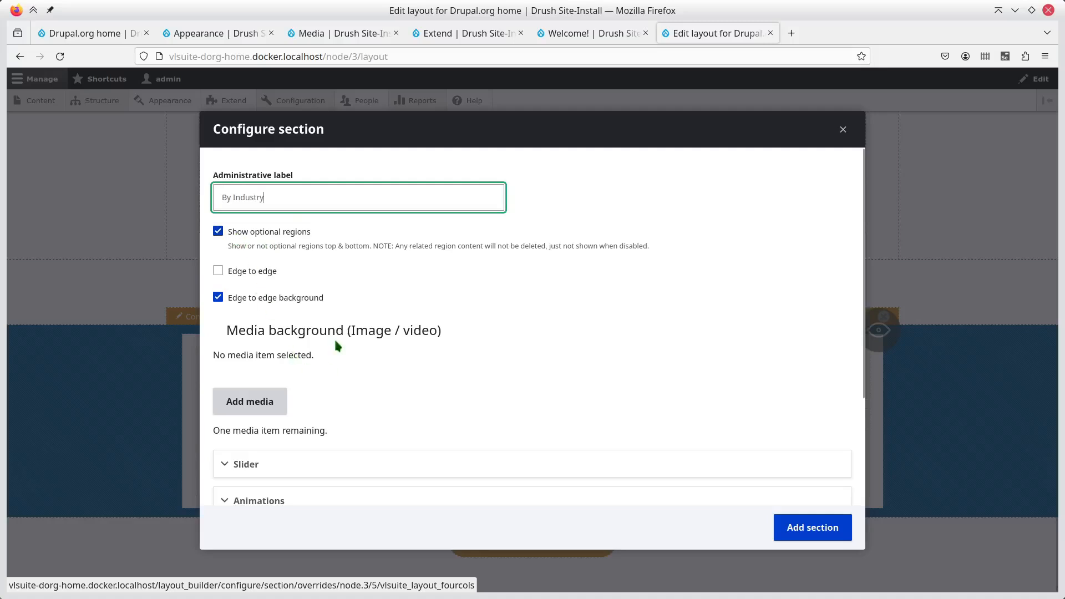
{"action": "left_click", "coordinate": [811, 527]}
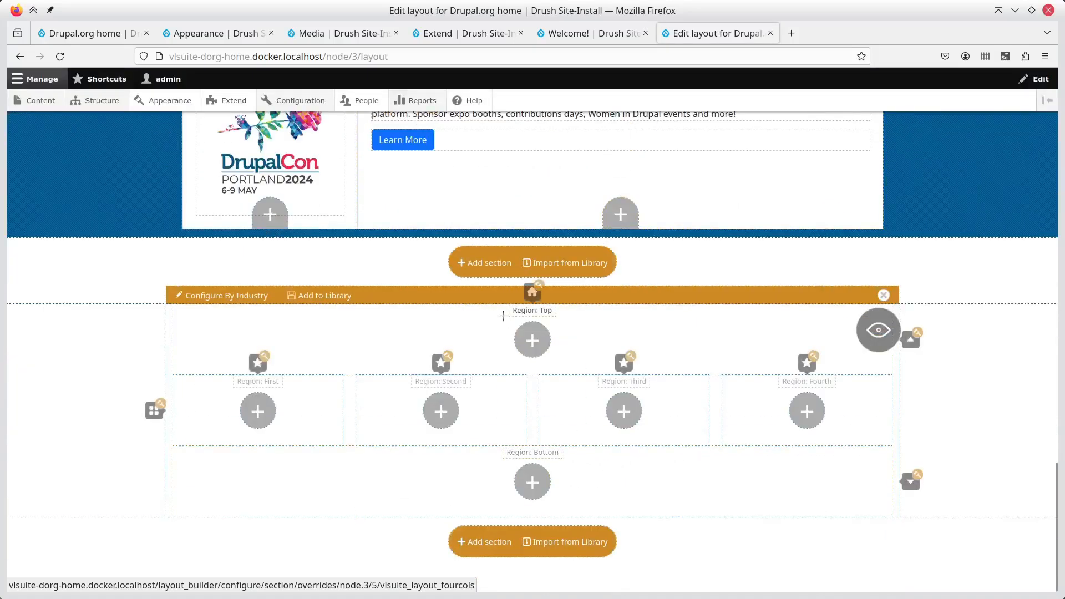
- Start a text block reading "By Industry" in the new section's Top region and check the matching heading on drupal.org
{"action": "left_click", "coordinate": [532, 339]}
{"action": "left_click", "coordinate": [727, 502]}
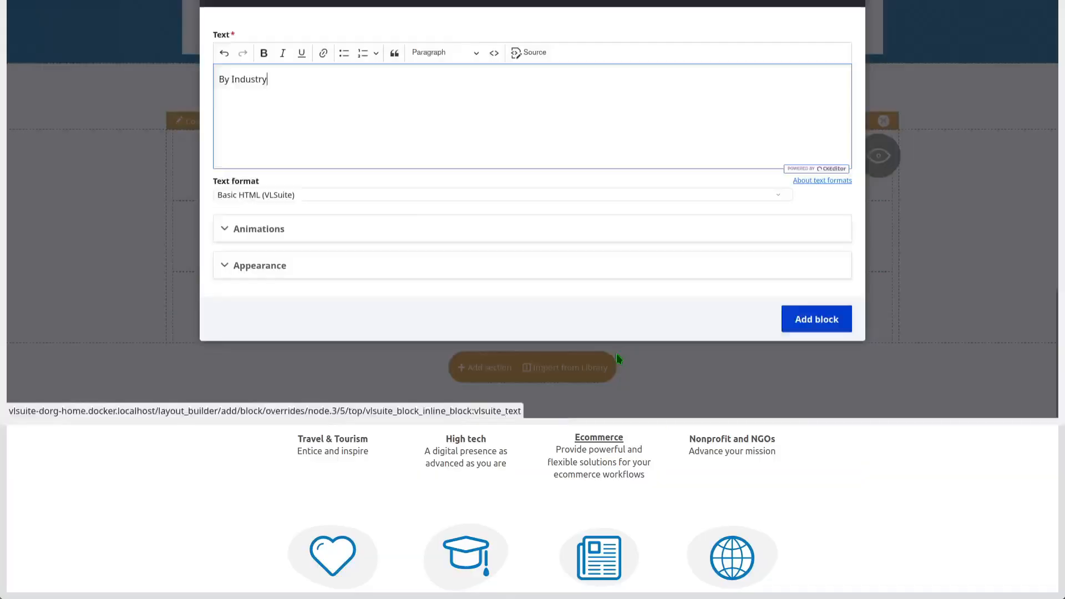
{"action": "scroll", "coordinate": [518, 297], "scroll_direction": "up", "scroll_amount": 5}
{"action": "scroll", "coordinate": [543, 249], "scroll_direction": "down", "scroll_amount": 2}
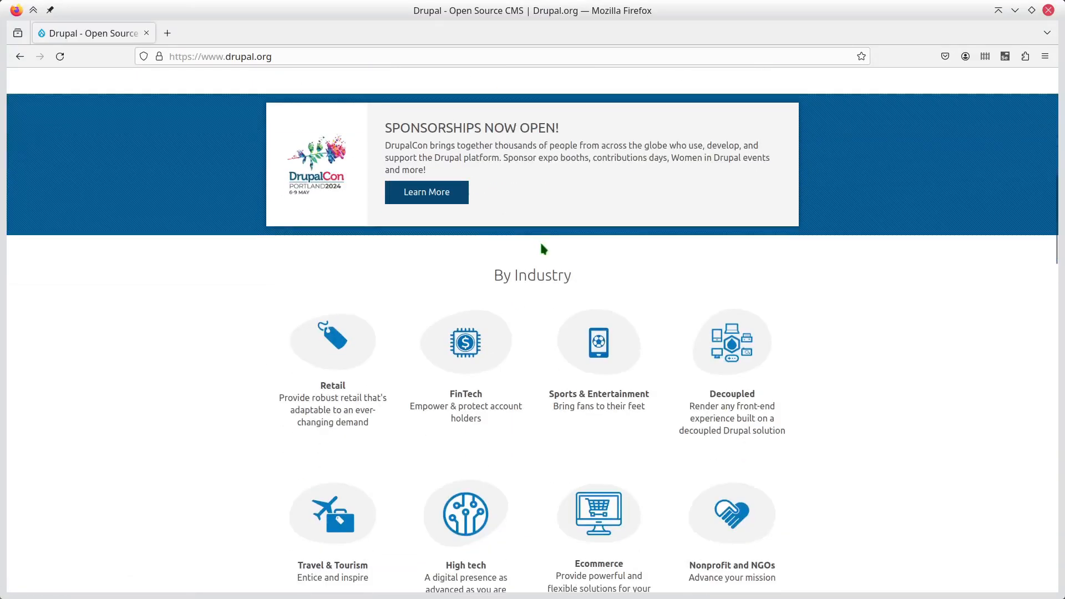
{"action": "right_click", "coordinate": [540, 277]}
{"action": "left_click", "coordinate": [580, 433]}
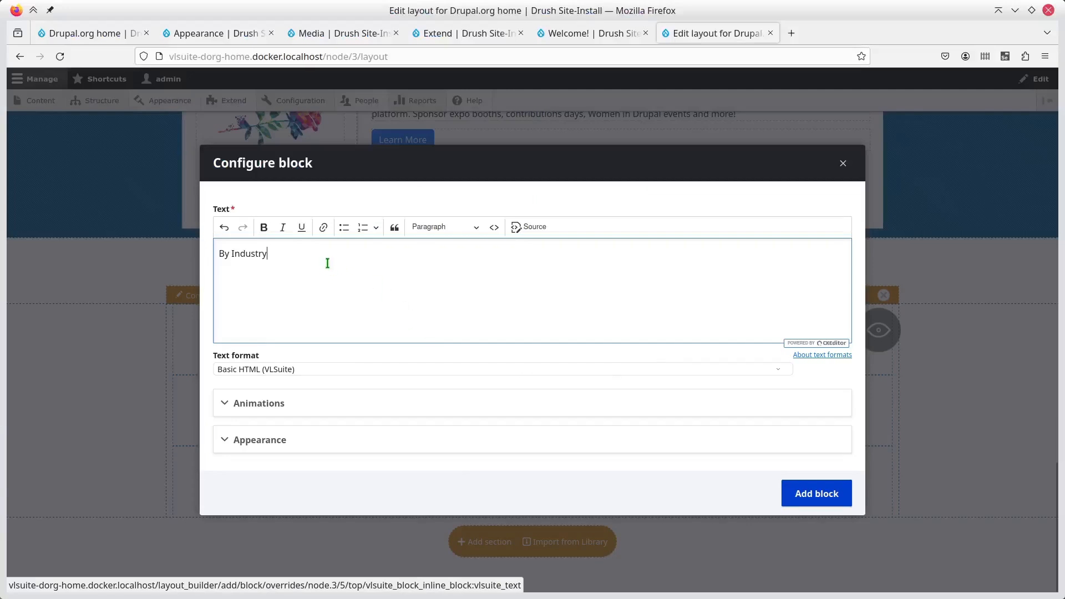
- Format the "By Industry" text as Heading 2 and add the block to the section's Top region
{"action": "triple_click", "coordinate": [308, 257]}
{"action": "left_click", "coordinate": [431, 230]}
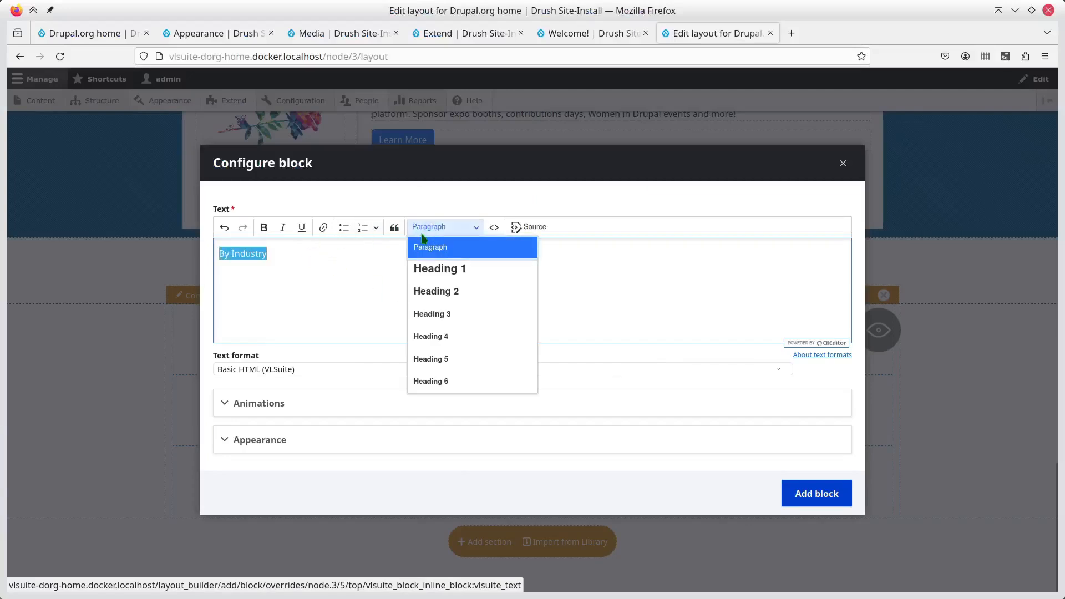
{"action": "left_click", "coordinate": [450, 291]}
{"action": "left_click", "coordinate": [807, 497]}
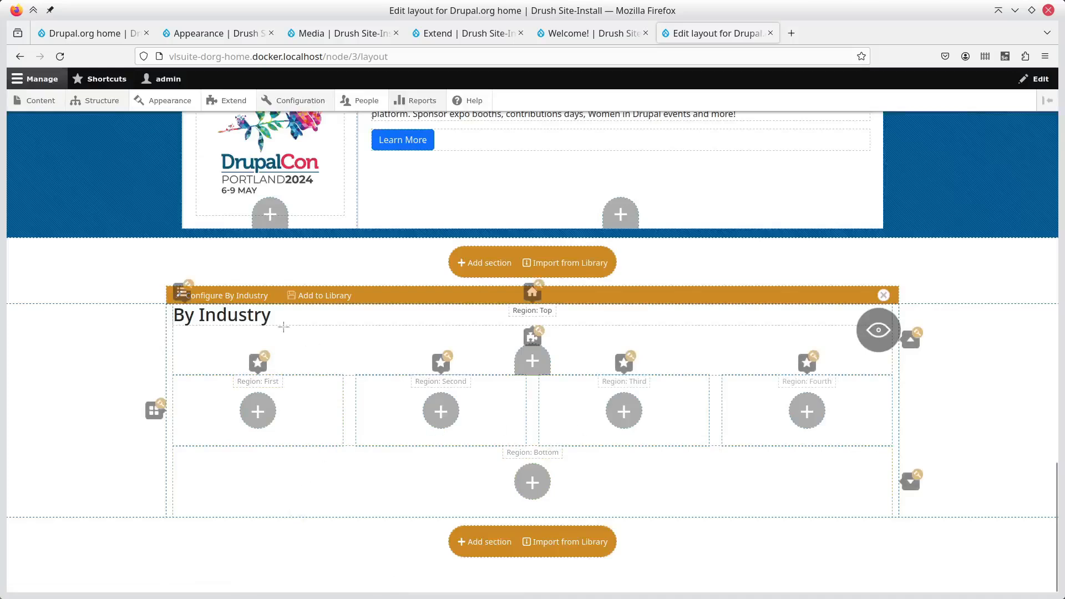
- Center the By Industry heading with Secondary text color, then check the industry items on drupal.org
{"action": "left_click", "coordinate": [180, 294]}
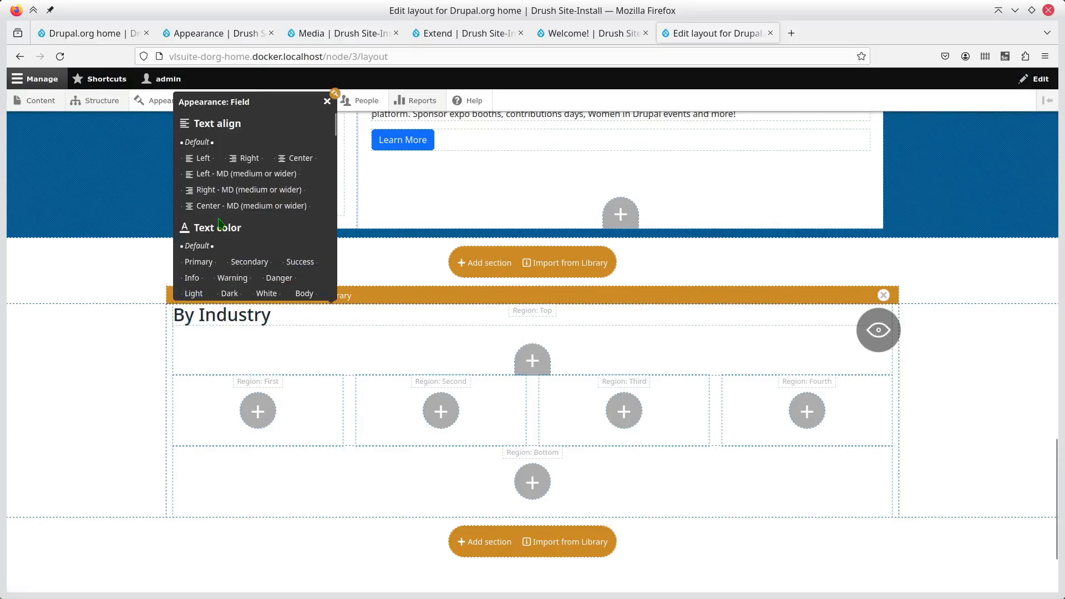
{"action": "left_click", "coordinate": [302, 160]}
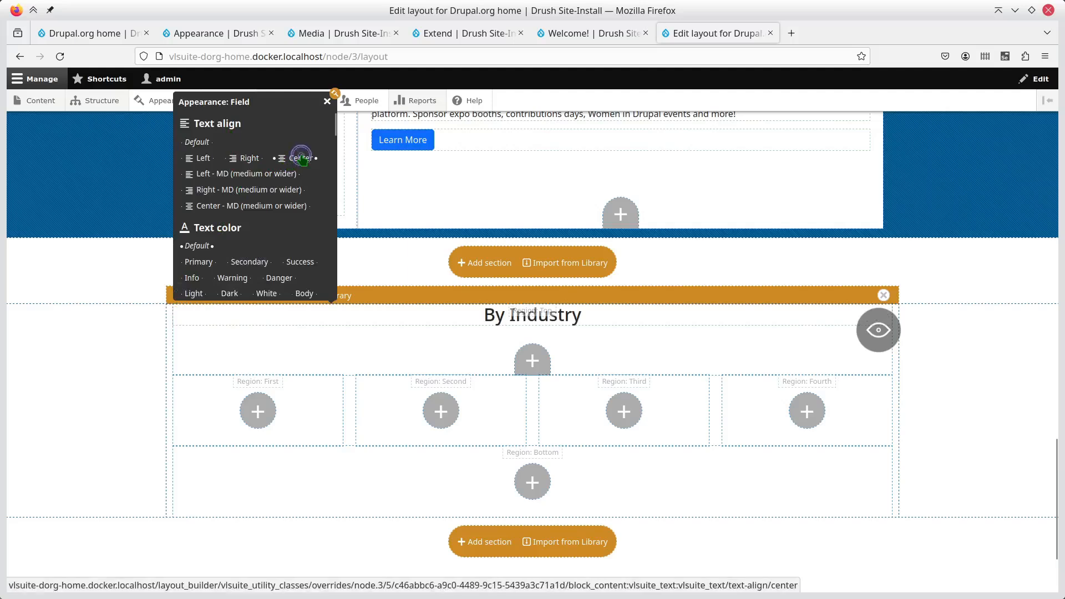
{"action": "left_click", "coordinate": [183, 295]}
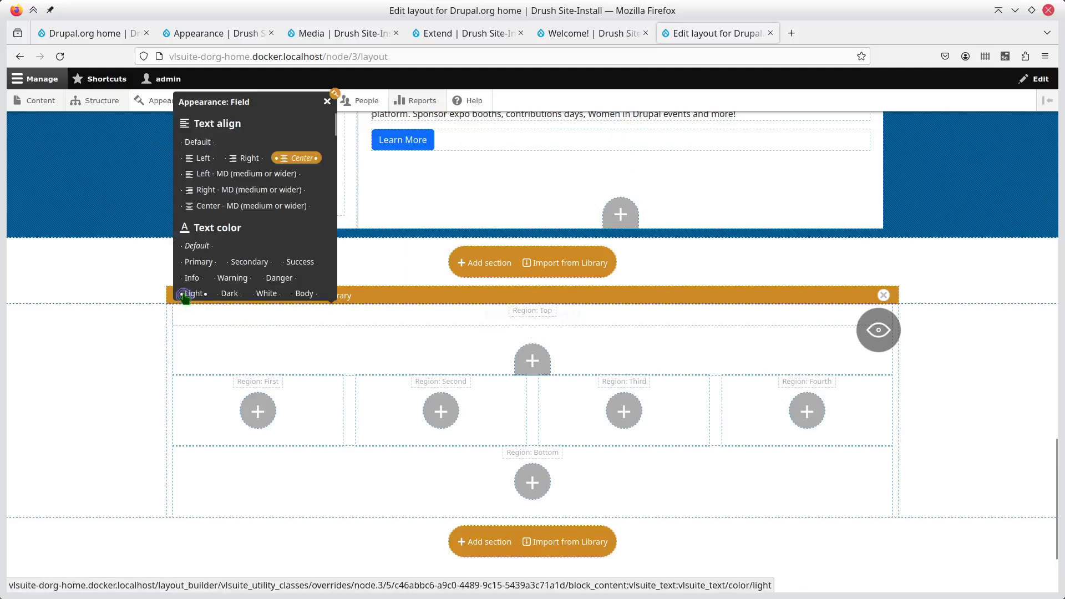
{"action": "scroll", "coordinate": [267, 189], "scroll_direction": "down", "scroll_amount": 3}
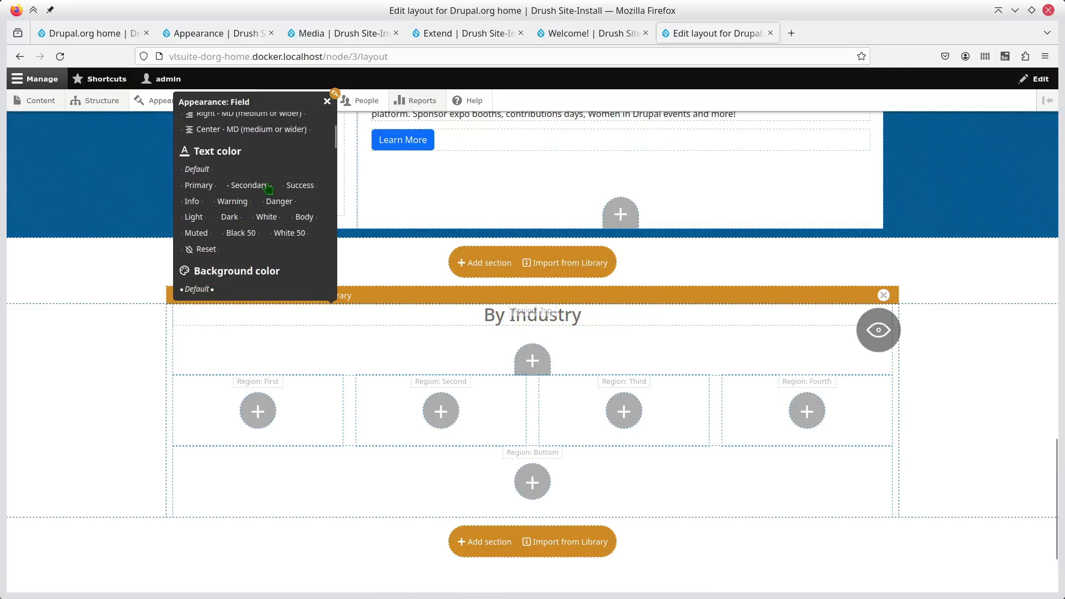
{"action": "left_click", "coordinate": [247, 190]}
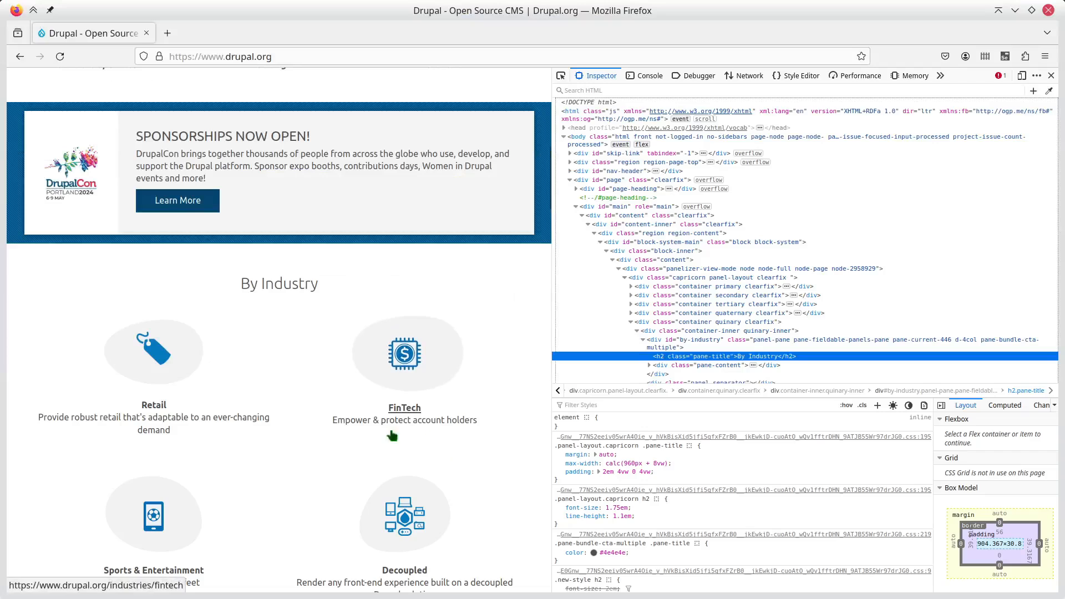
{"action": "scroll", "coordinate": [268, 330], "scroll_direction": "down", "scroll_amount": 3}
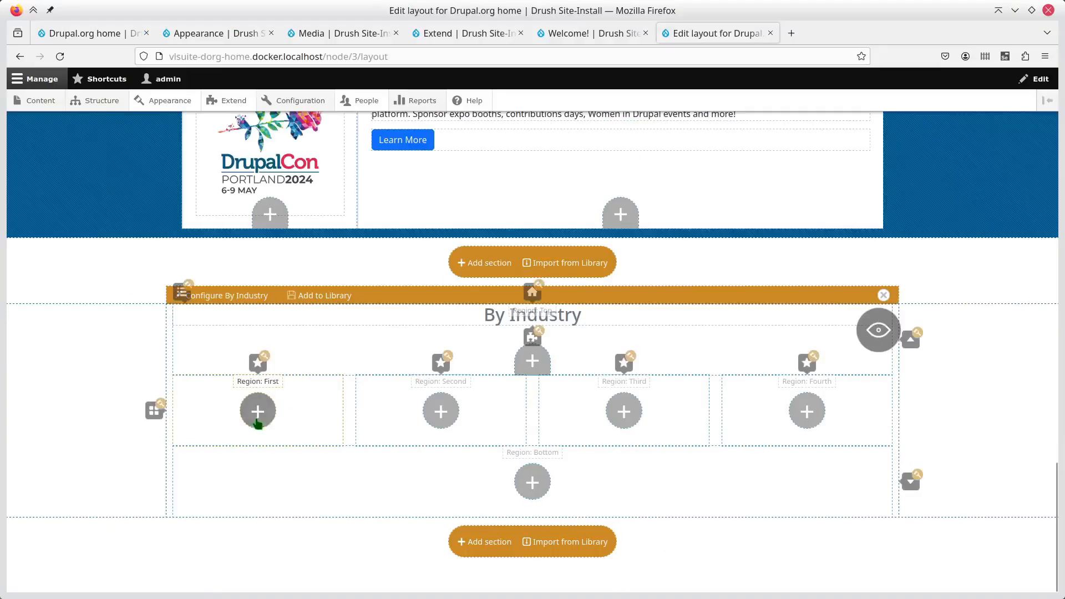
- Add an image block with the Retail logo from the media library to the By Industry section's First region
{"action": "left_click", "coordinate": [258, 413]}
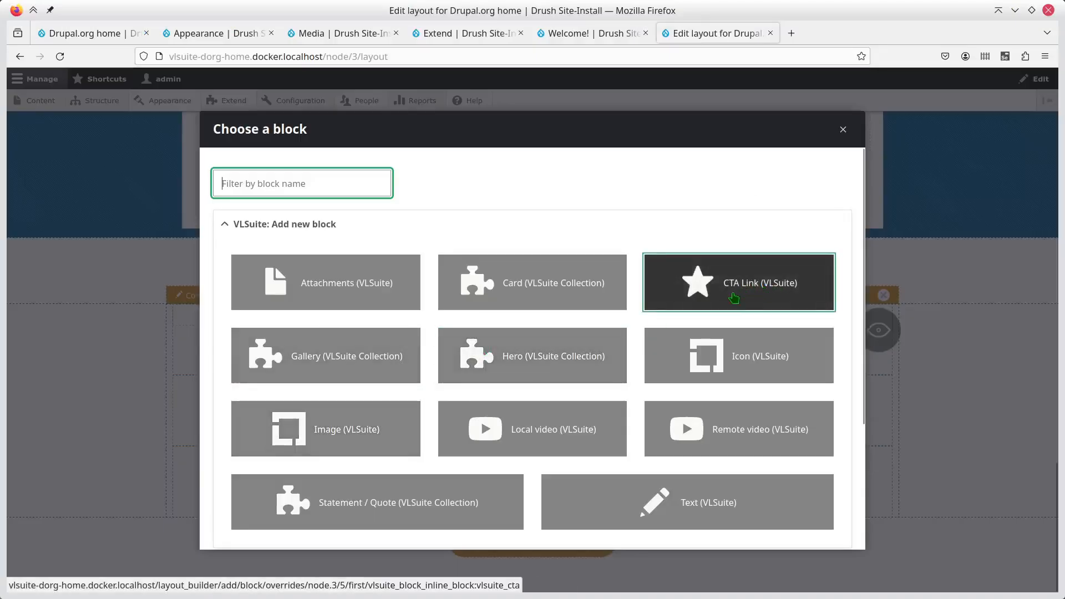
{"action": "left_click", "coordinate": [355, 426]}
{"action": "left_click", "coordinate": [264, 306]}
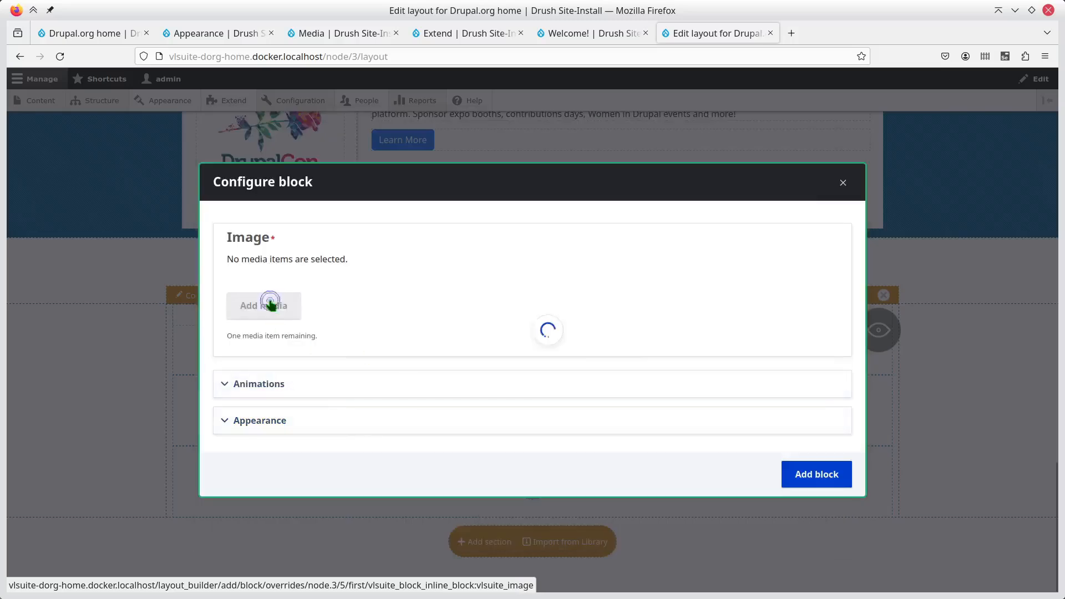
{"action": "scroll", "coordinate": [518, 327], "scroll_direction": "down", "scroll_amount": 8}
{"action": "scroll", "coordinate": [523, 330], "scroll_direction": "down", "scroll_amount": 3}
{"action": "left_click", "coordinate": [238, 310]}
{"action": "left_click", "coordinate": [865, 491]}
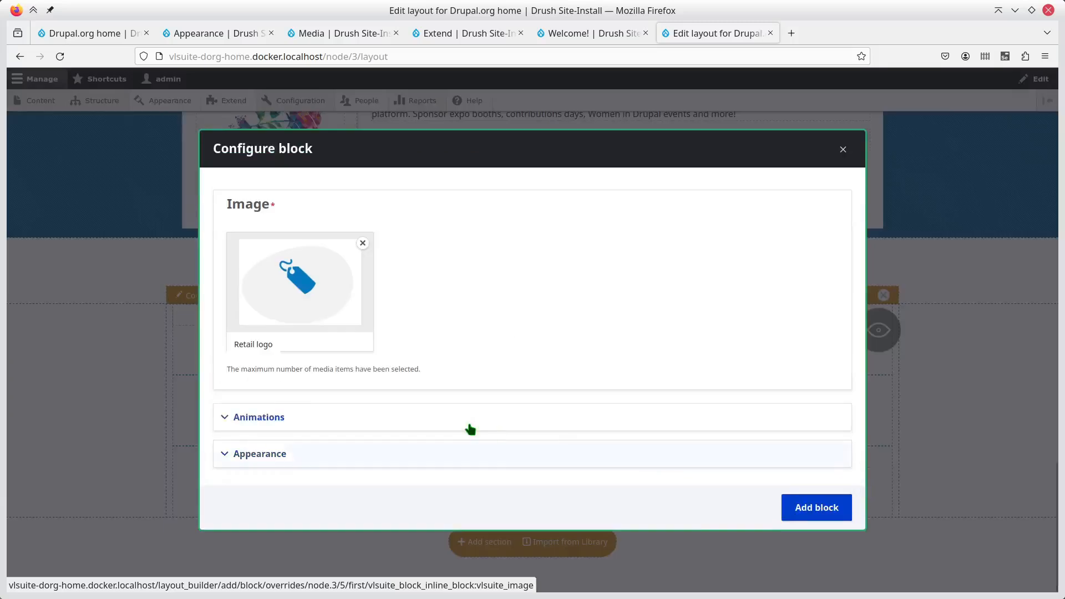
{"action": "left_click", "coordinate": [808, 521]}
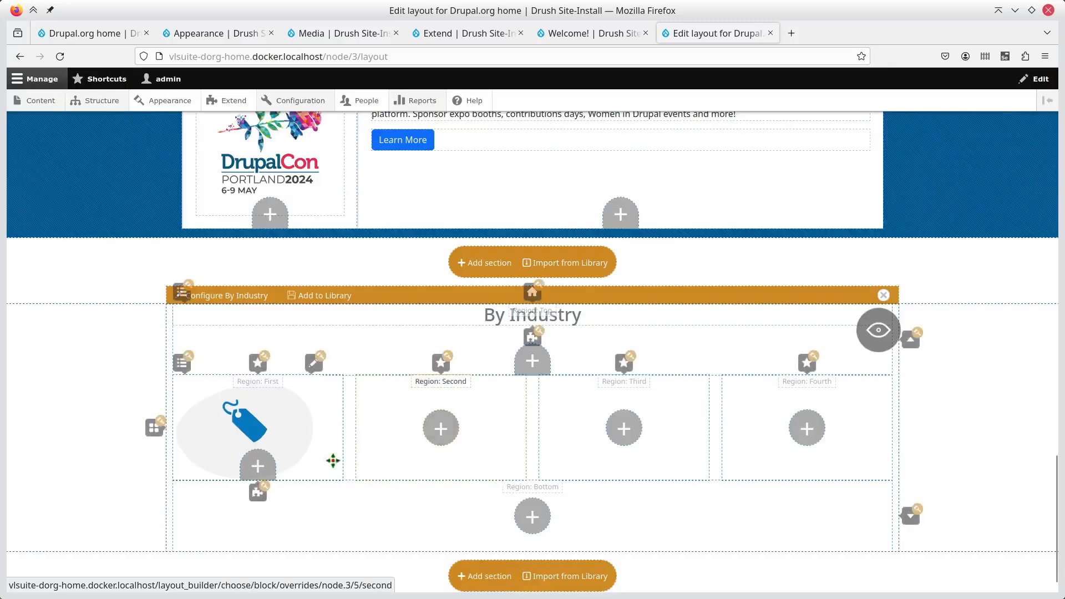
- Start a text block below the Retail logo in the First region, with "Retail" in bold as its first line
{"action": "left_click", "coordinate": [258, 464]}
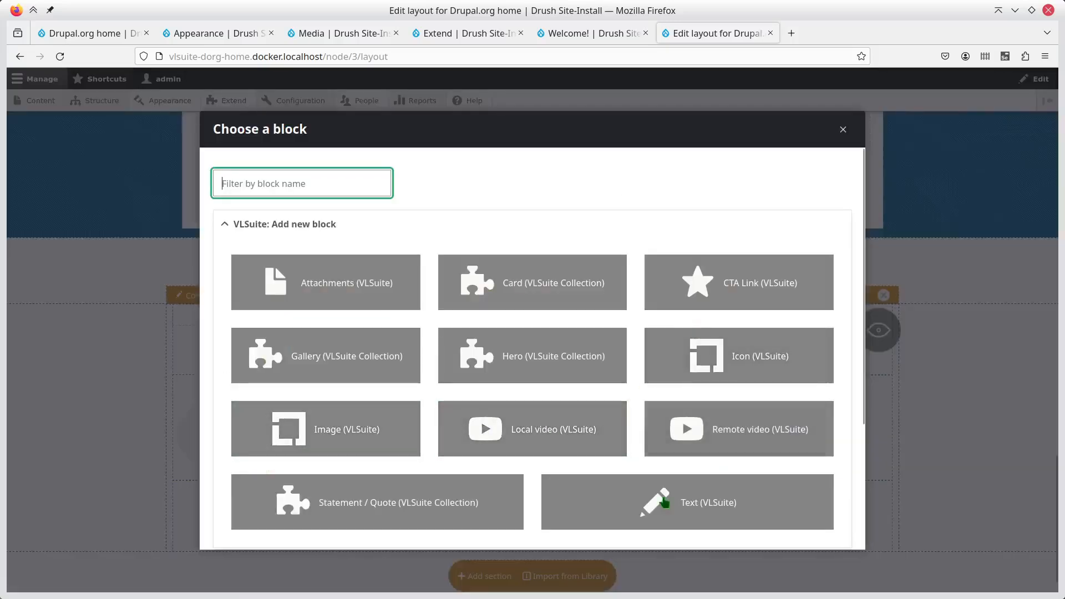
{"action": "left_click", "coordinate": [584, 488]}
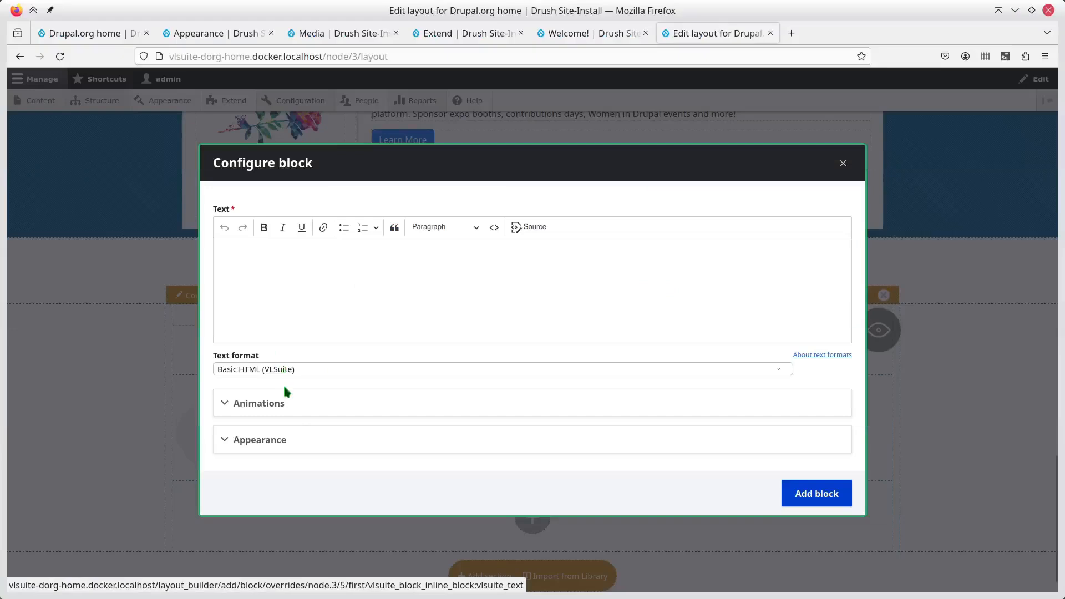
{"action": "left_click", "coordinate": [270, 288]}
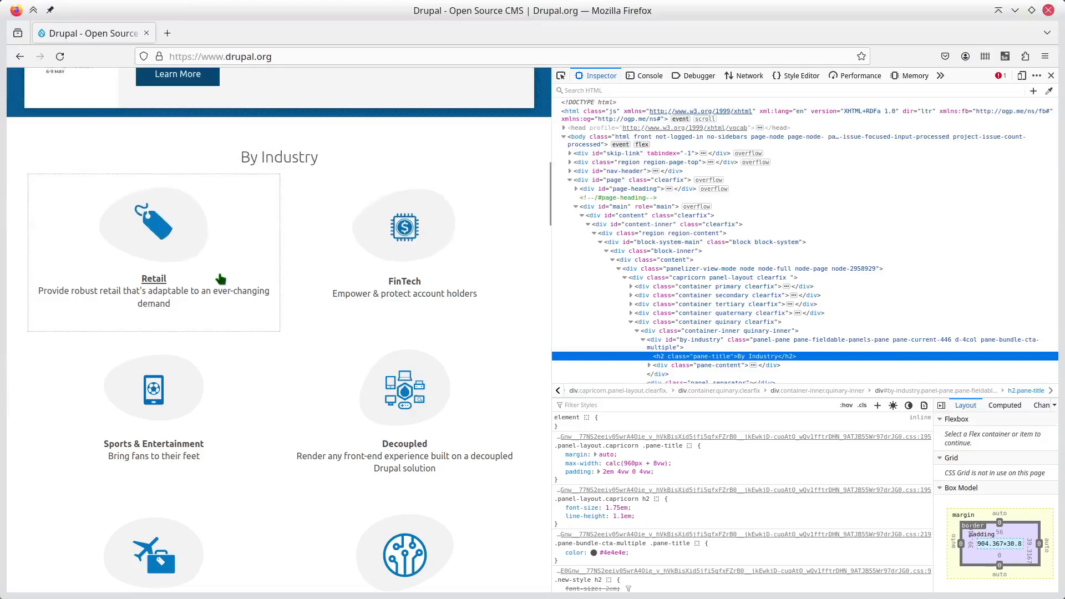
- Inspect the Retail item on drupal.org and copy its description text from the page markup
{"action": "right_click", "coordinate": [227, 294]}
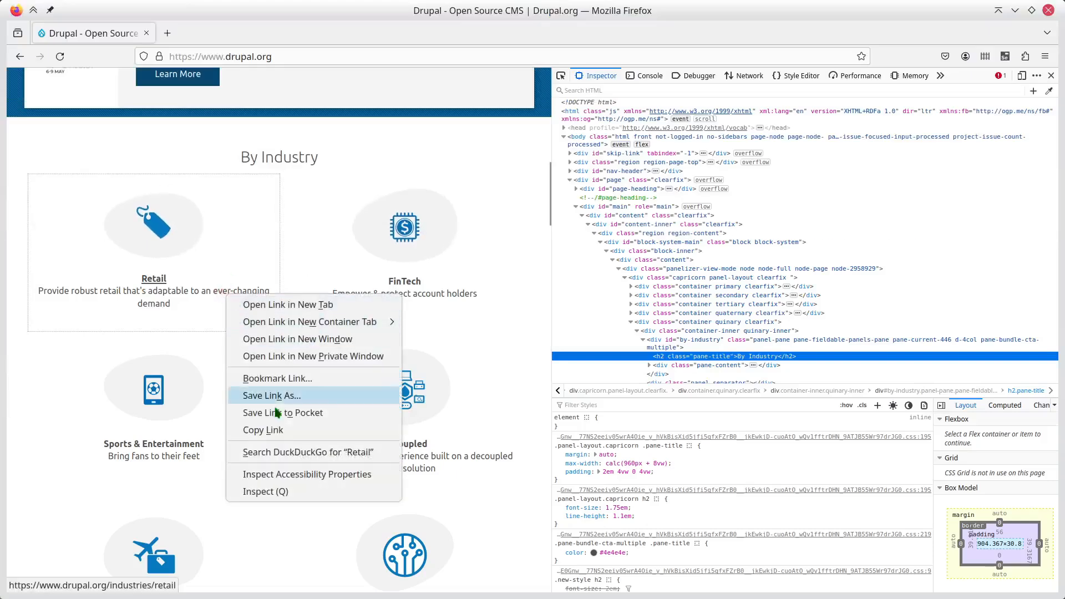
{"action": "left_click", "coordinate": [282, 491]}
{"action": "key", "text": "Right"}
{"action": "key", "text": "Down"}
{"action": "key", "text": "Down"}
{"action": "key", "text": "Down"}
{"action": "key", "text": "Down"}
{"action": "key", "text": "Up"}
{"action": "key", "text": "Right"}
{"action": "key", "text": "Down"}
{"action": "key", "text": "Down"}
{"action": "key", "text": "Up"}
{"action": "key", "text": "Down"}
{"action": "key", "text": "Up"}
{"action": "key", "text": "Right"}
{"action": "key", "text": "Down"}
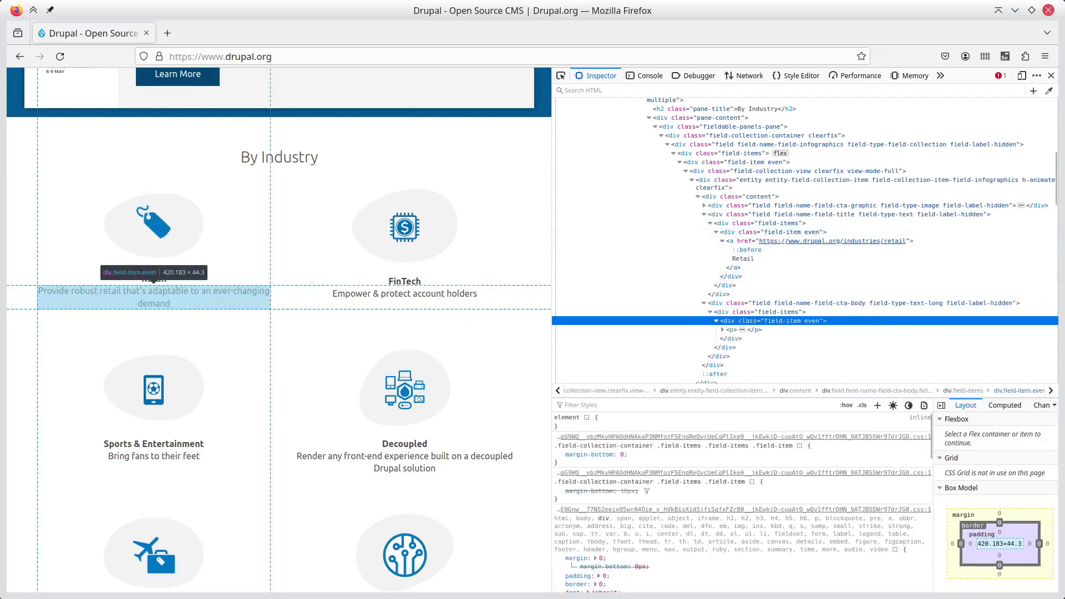
{"action": "key", "text": "Down"}
{"action": "key", "text": "Right"}
{"action": "left_click", "coordinate": [850, 336]}
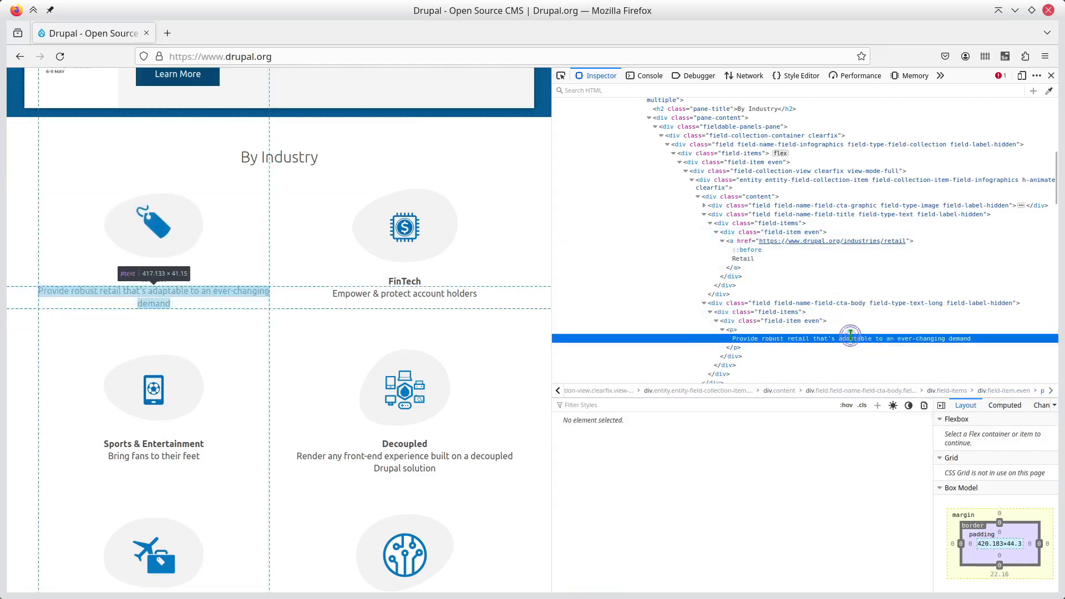
{"action": "left_click", "coordinate": [850, 335]}
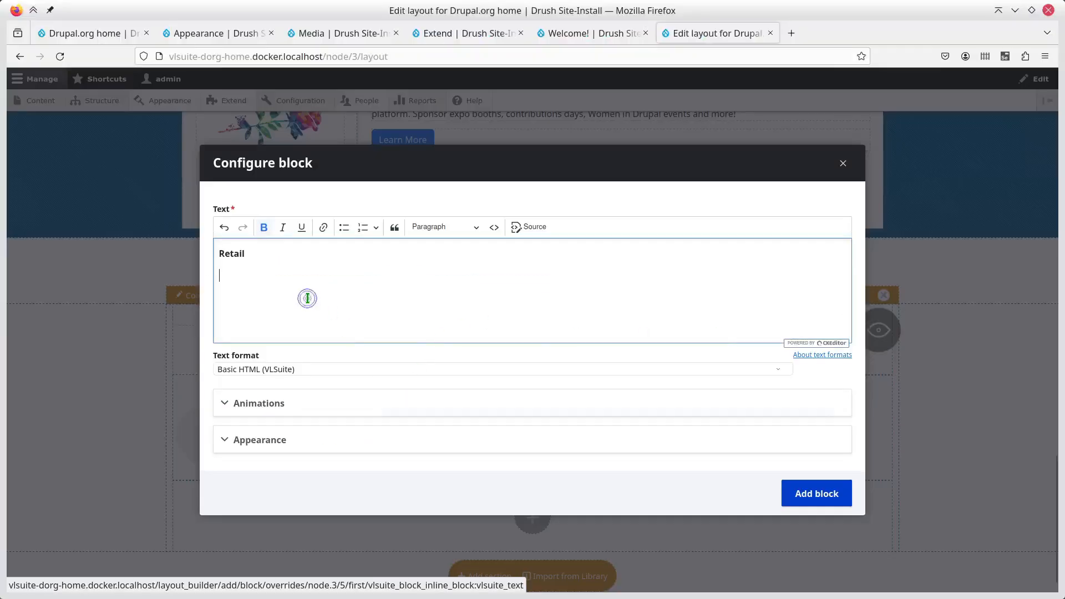
- Enter "Provide robust retail that's adaptable to an ever-changing demand" in regular weight below the Retail line and add the block
{"action": "type", "text": "Provide robust retail that's adaptable to an ever-changing demand"}
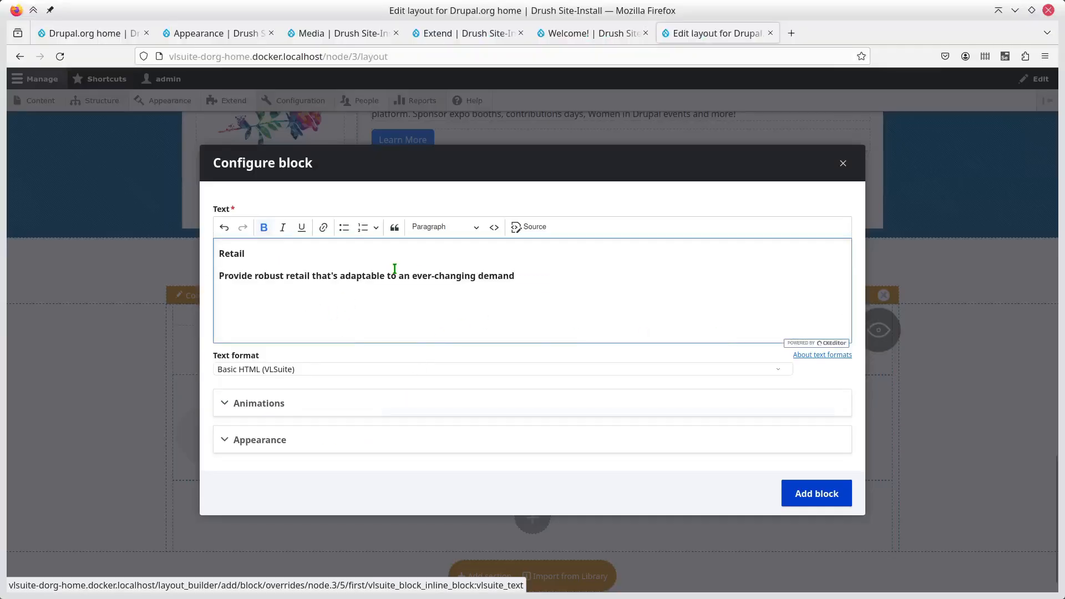
{"action": "key", "text": "shift+Home"}
{"action": "key", "text": "ctrl+b"}
{"action": "left_click", "coordinate": [615, 323]}
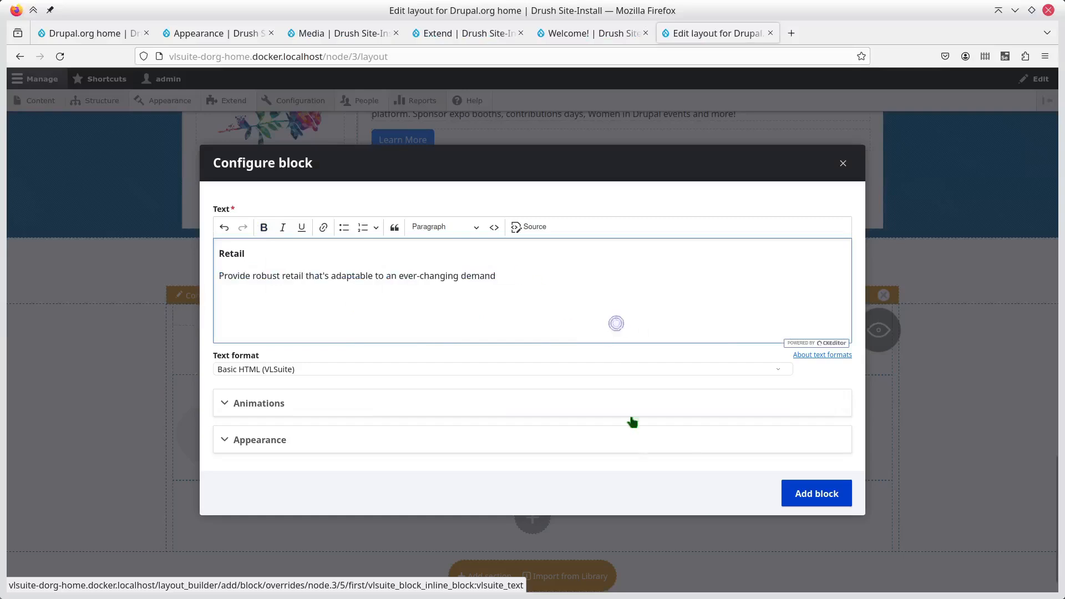
{"action": "left_click", "coordinate": [810, 495]}
- Set the text alignment of all regions in the By Industry section to Center, then preview the page and return to editing
{"action": "scroll", "coordinate": [121, 408], "scroll_direction": "down", "scroll_amount": 2}
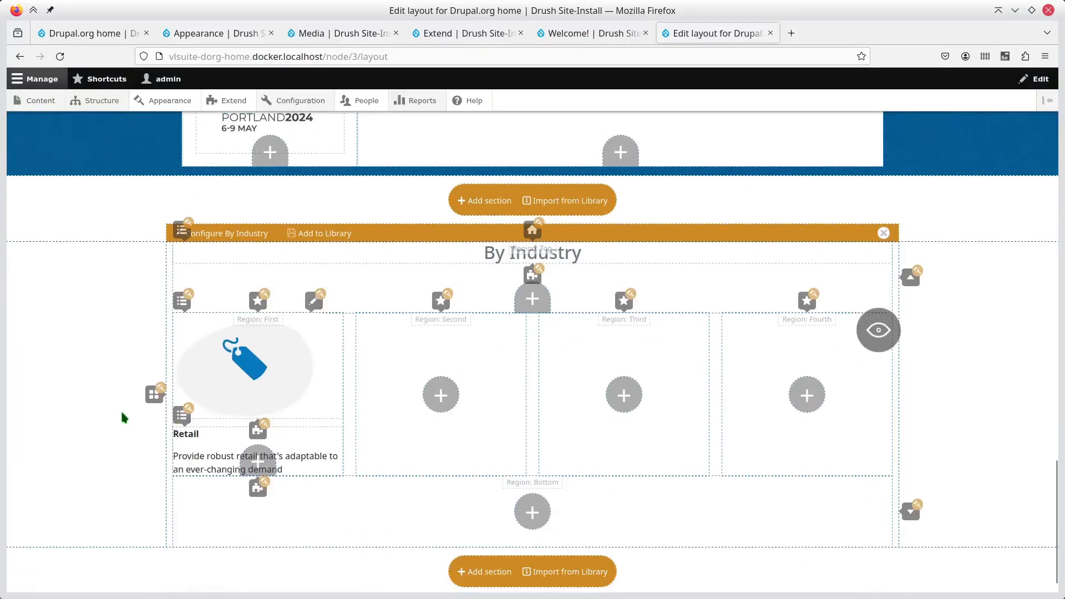
{"action": "left_click", "coordinate": [165, 392]}
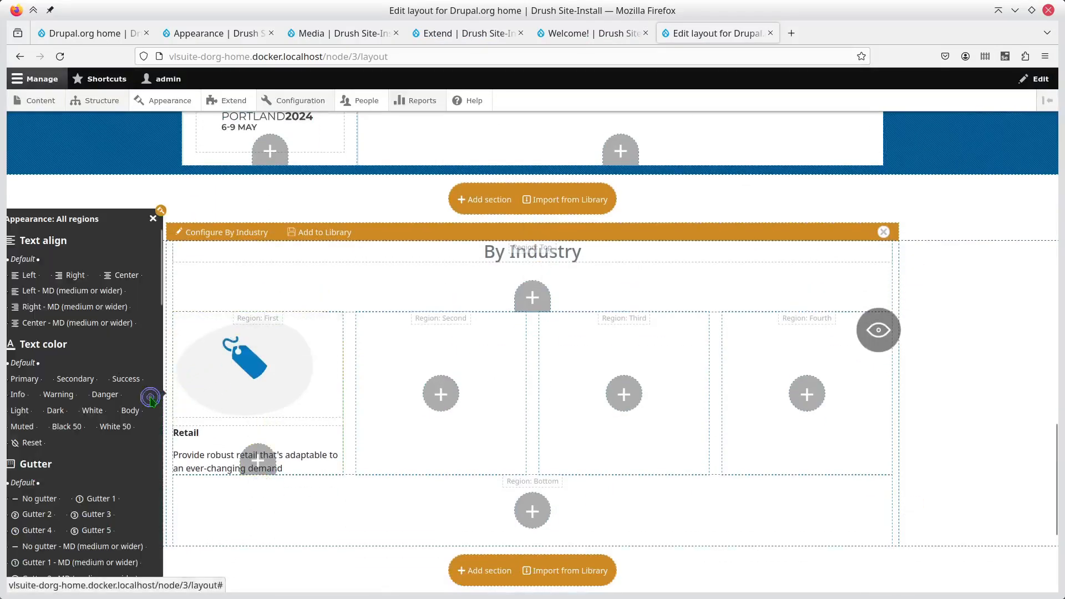
{"action": "left_click", "coordinate": [88, 310]}
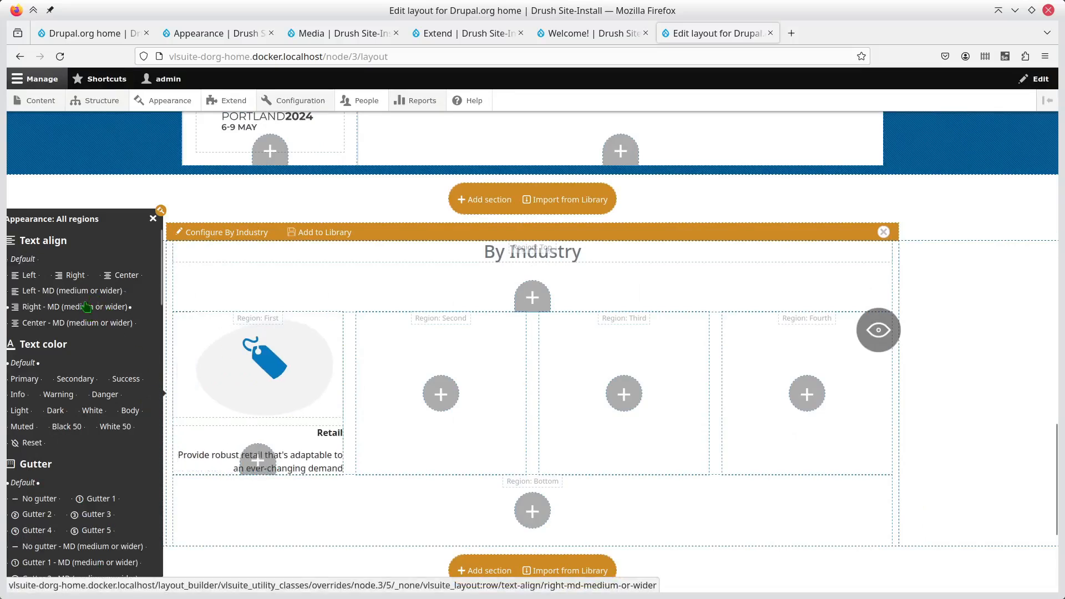
{"action": "left_click", "coordinate": [86, 306]}
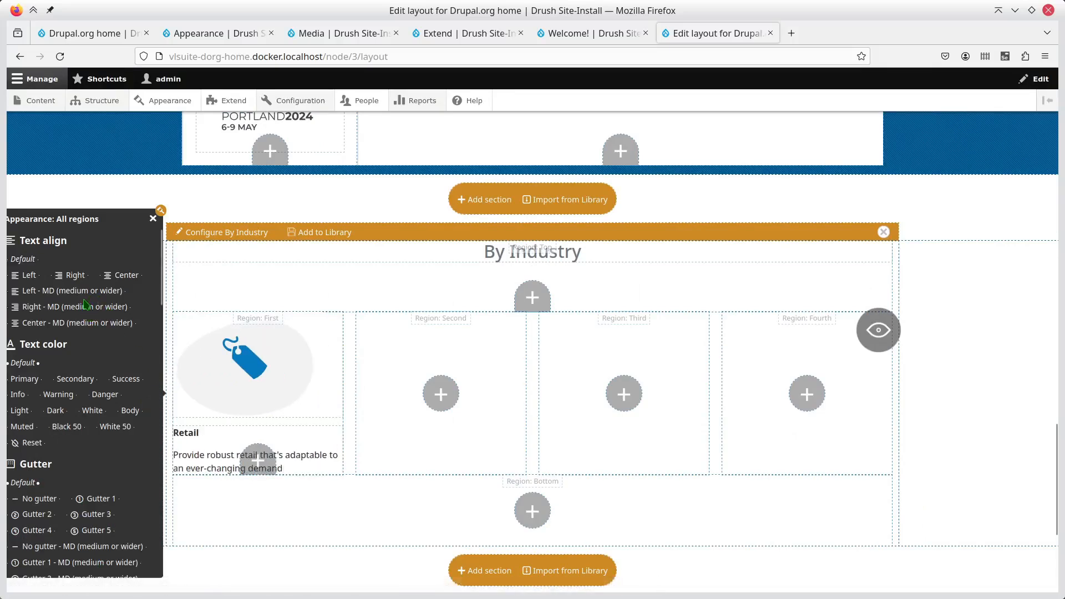
{"action": "left_click", "coordinate": [119, 275]}
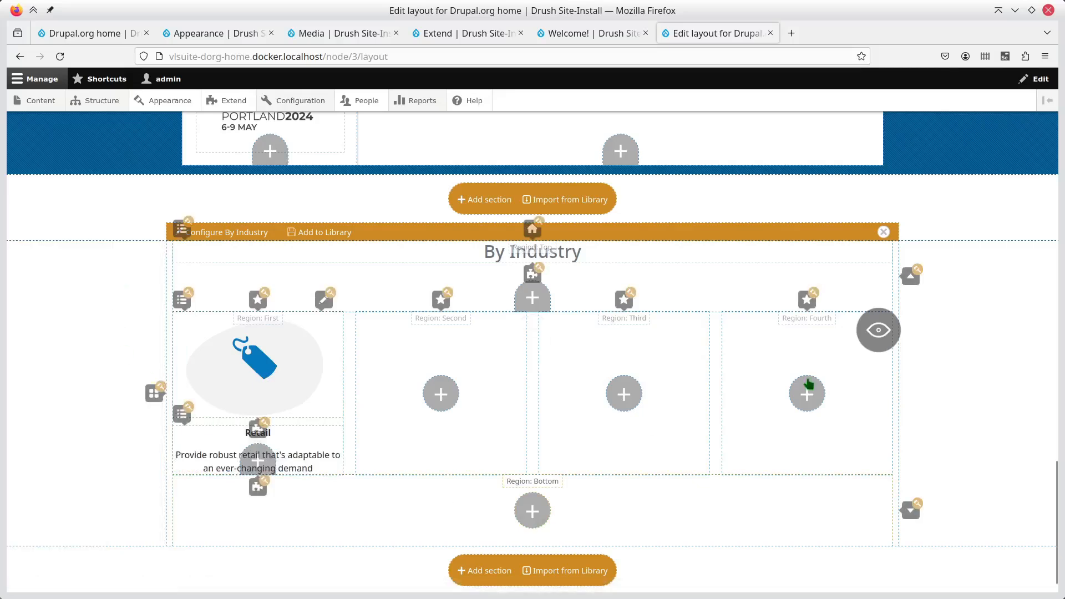
{"action": "left_click", "coordinate": [878, 330]}
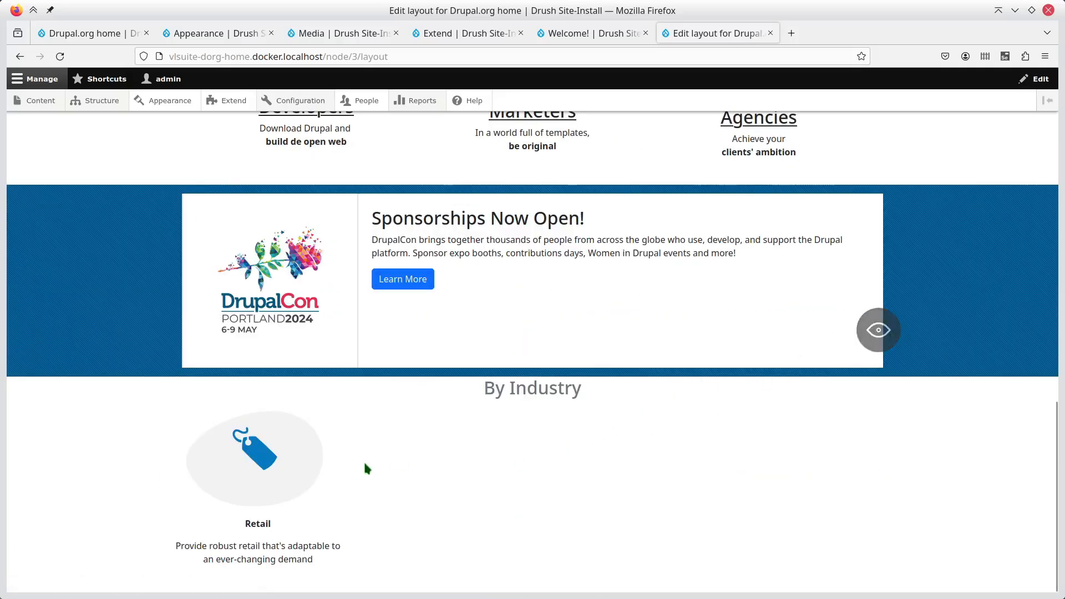
{"action": "left_click", "coordinate": [878, 330]}
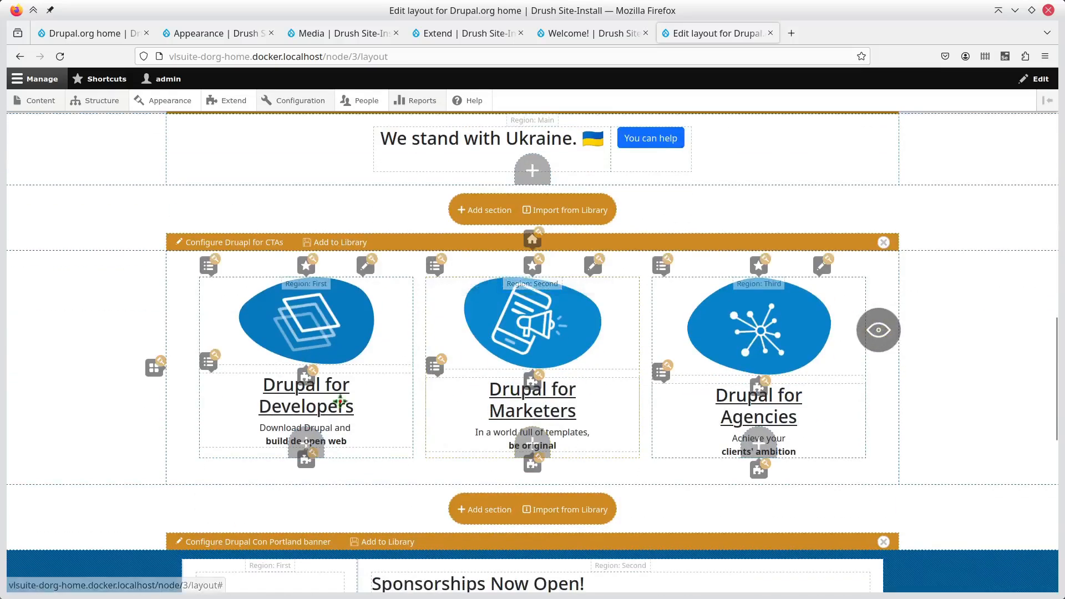
- Examine the spacing options applied to all regions of the section with the Drupal for Developers, Marketers and Agencies blocks
{"action": "left_click", "coordinate": [152, 368]}
{"action": "scroll", "coordinate": [83, 388], "scroll_direction": "down", "scroll_amount": 6}
{"action": "scroll", "coordinate": [80, 405], "scroll_direction": "down", "scroll_amount": 5}
{"action": "scroll", "coordinate": [100, 526], "scroll_direction": "up", "scroll_amount": 3}
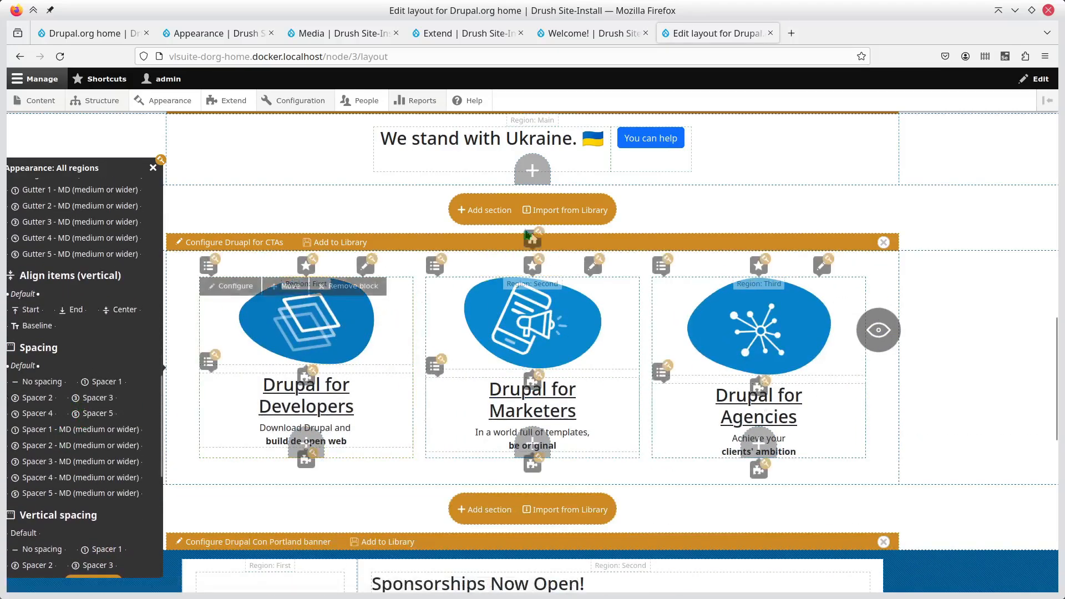
{"action": "left_click", "coordinate": [153, 168]}
- Set the spacing of the By Industry heading to Spacer 5
{"action": "scroll", "coordinate": [294, 367], "scroll_direction": "down", "scroll_amount": 10}
{"action": "mouse_move", "coordinate": [195, 357]}
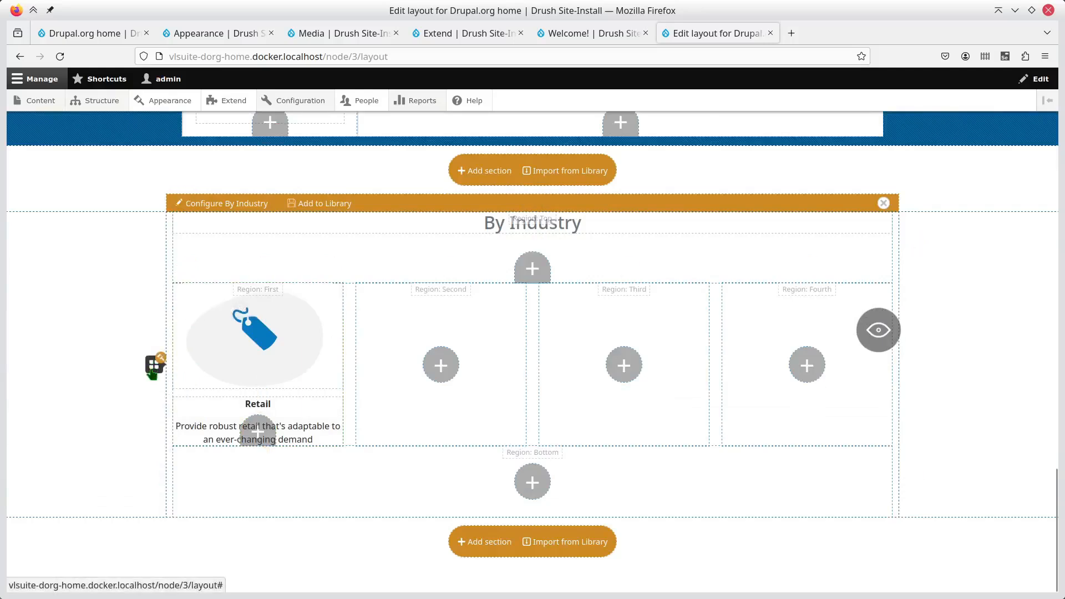
{"action": "left_click", "coordinate": [181, 202]}
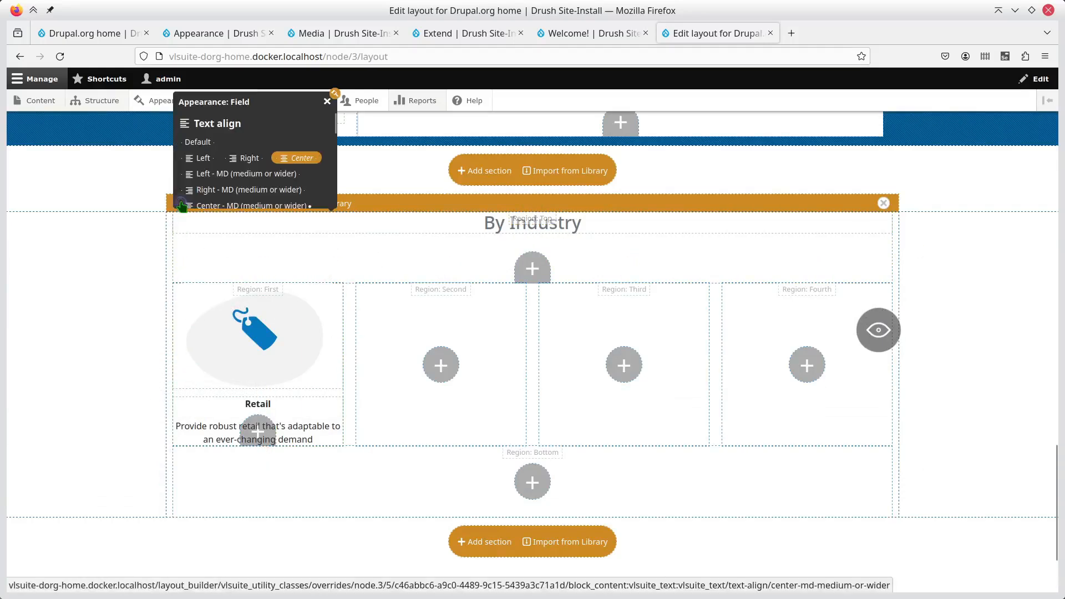
{"action": "scroll", "coordinate": [233, 147], "scroll_direction": "down", "scroll_amount": 8}
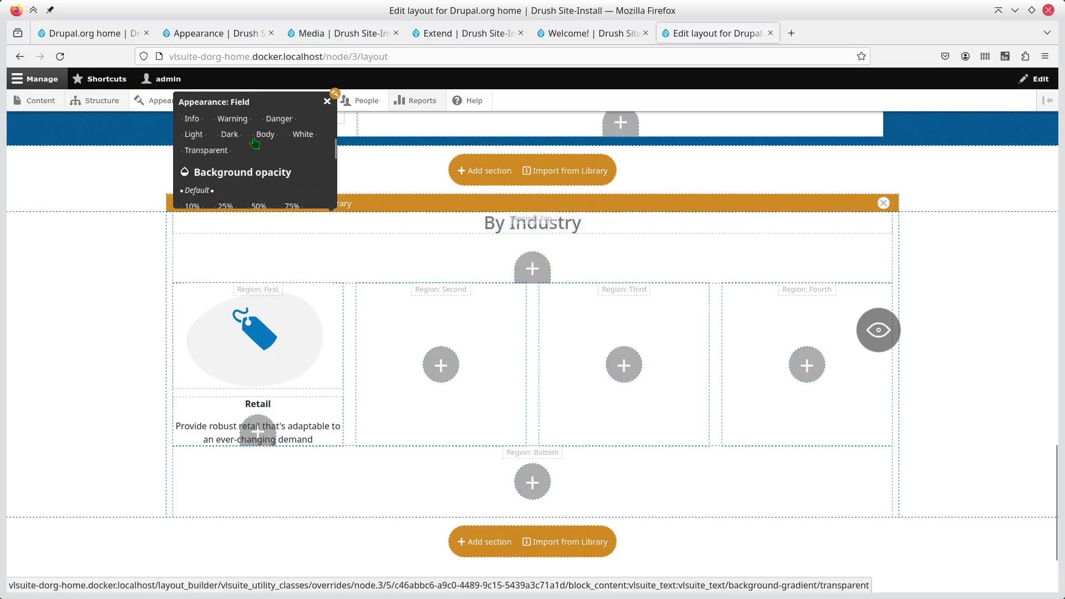
{"action": "scroll", "coordinate": [255, 143], "scroll_direction": "down", "scroll_amount": 3}
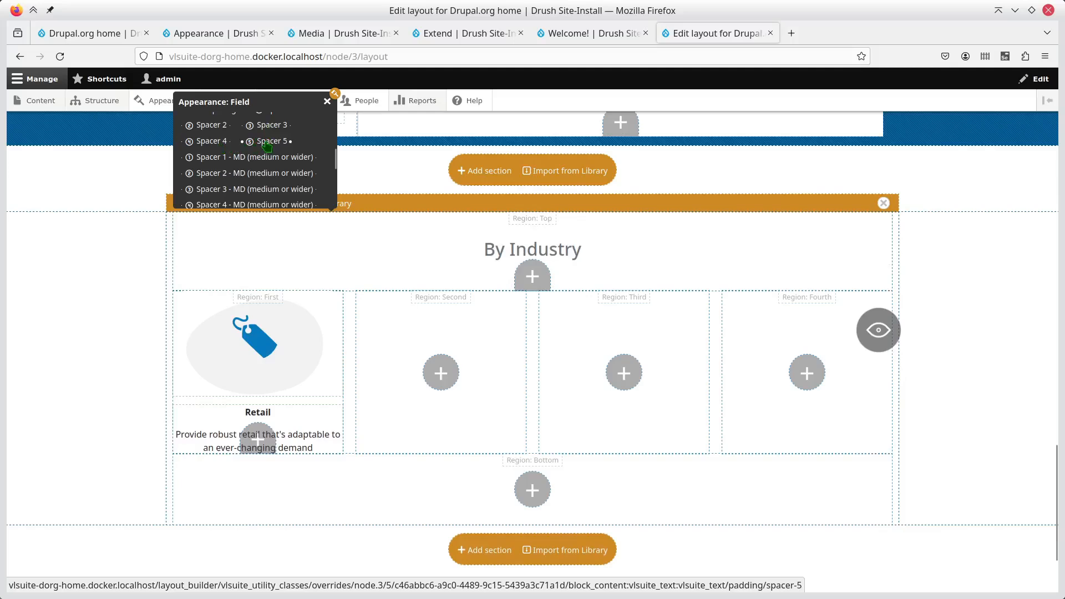
- Preview the page and look through the remaining By Industry items on drupal.org
{"action": "left_click", "coordinate": [878, 330]}
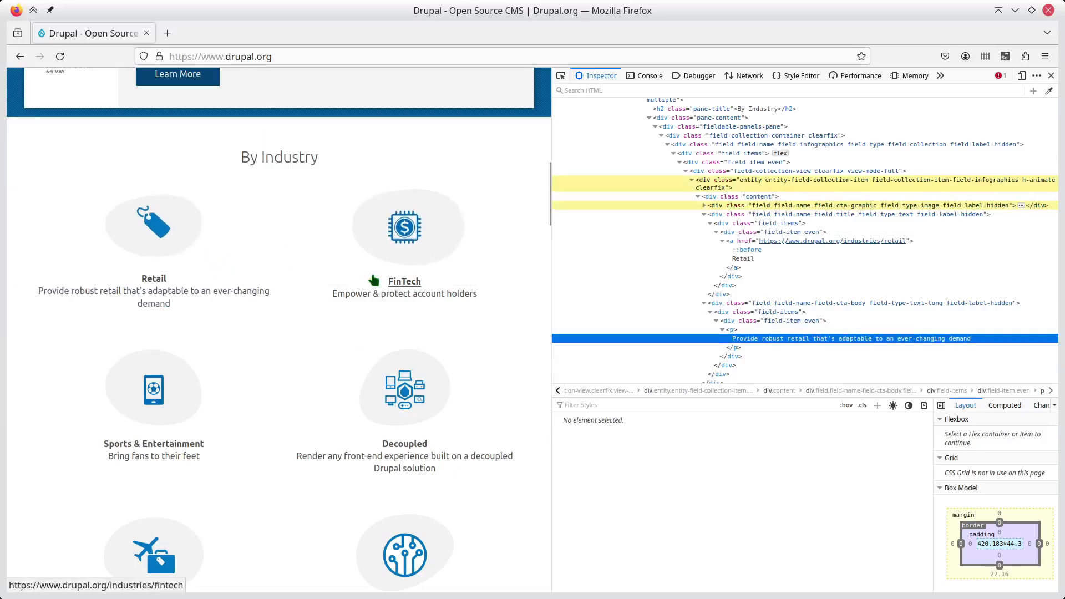
{"action": "scroll", "coordinate": [452, 527], "scroll_direction": "down", "scroll_amount": 2}
{"action": "scroll", "coordinate": [452, 527], "scroll_direction": "down", "scroll_amount": 10}
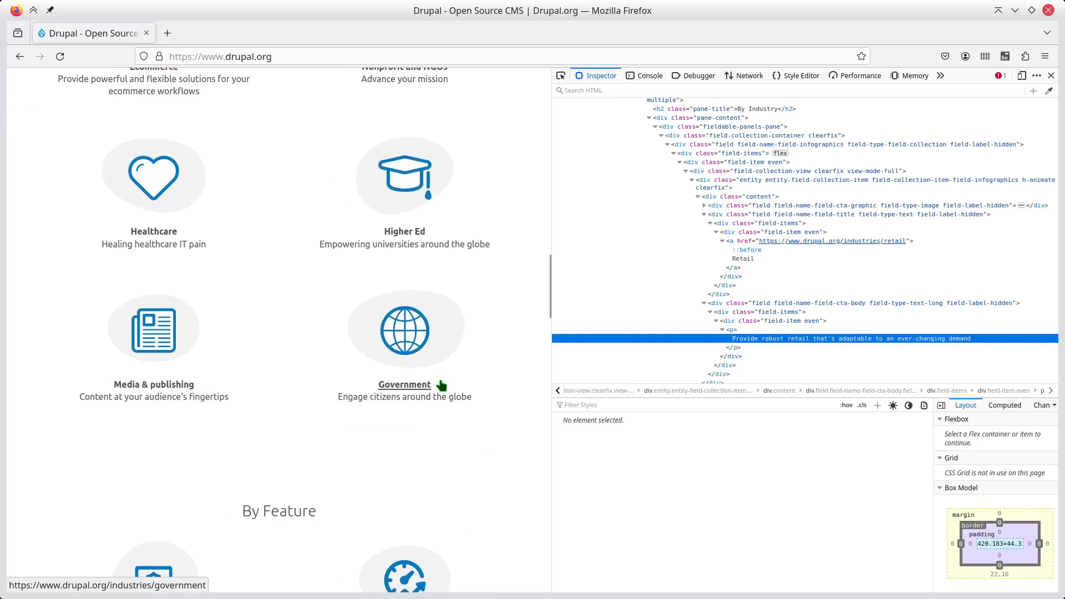
- Look through the By Feature items on drupal.org and compare them with the By Industry and By Feature sections in the layout preview
{"action": "scroll", "coordinate": [438, 380], "scroll_direction": "down", "scroll_amount": 7}
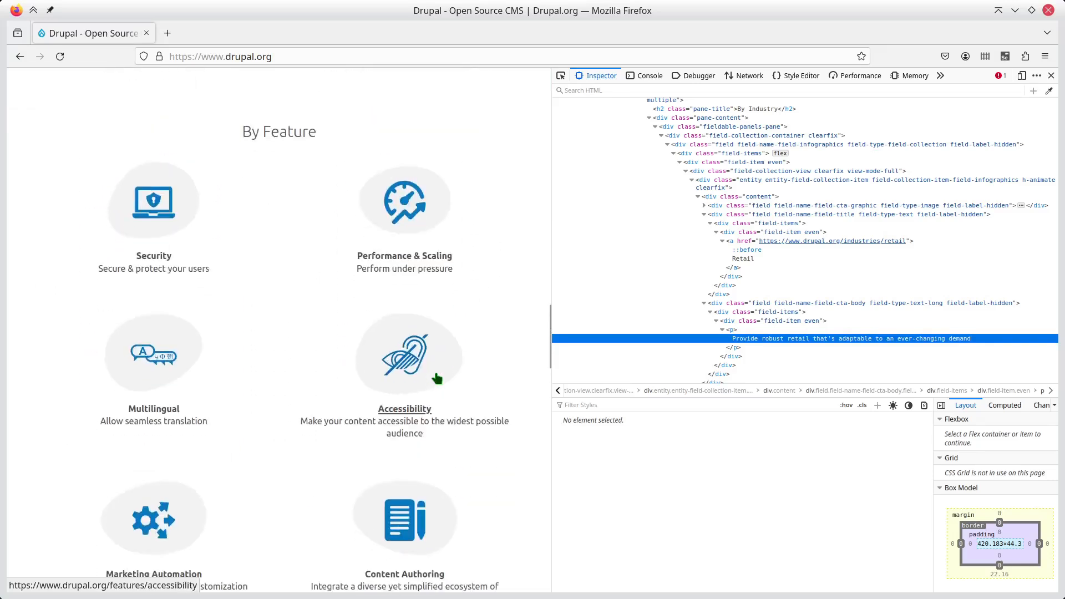
{"action": "scroll", "coordinate": [395, 314], "scroll_direction": "down", "scroll_amount": 4}
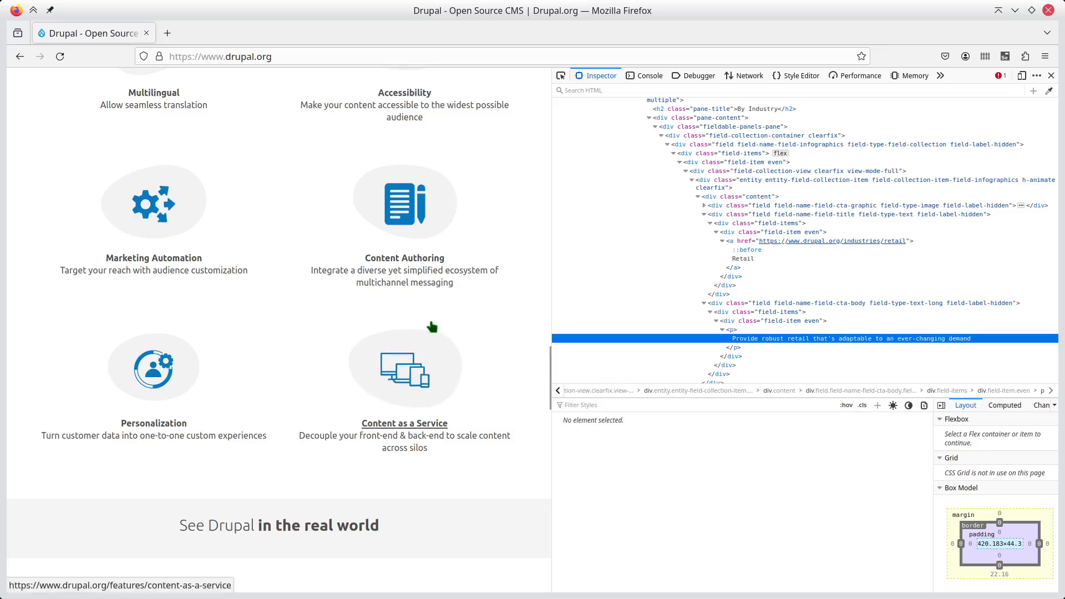
{"action": "key", "text": "alt+Tab"}
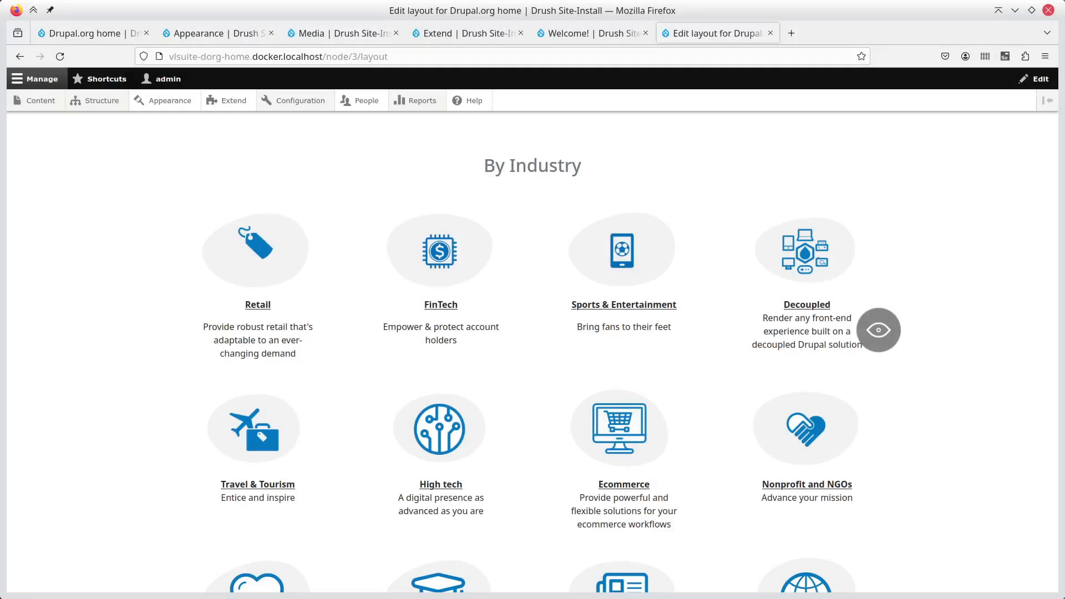
{"action": "scroll", "coordinate": [683, 357], "scroll_direction": "down", "scroll_amount": 2}
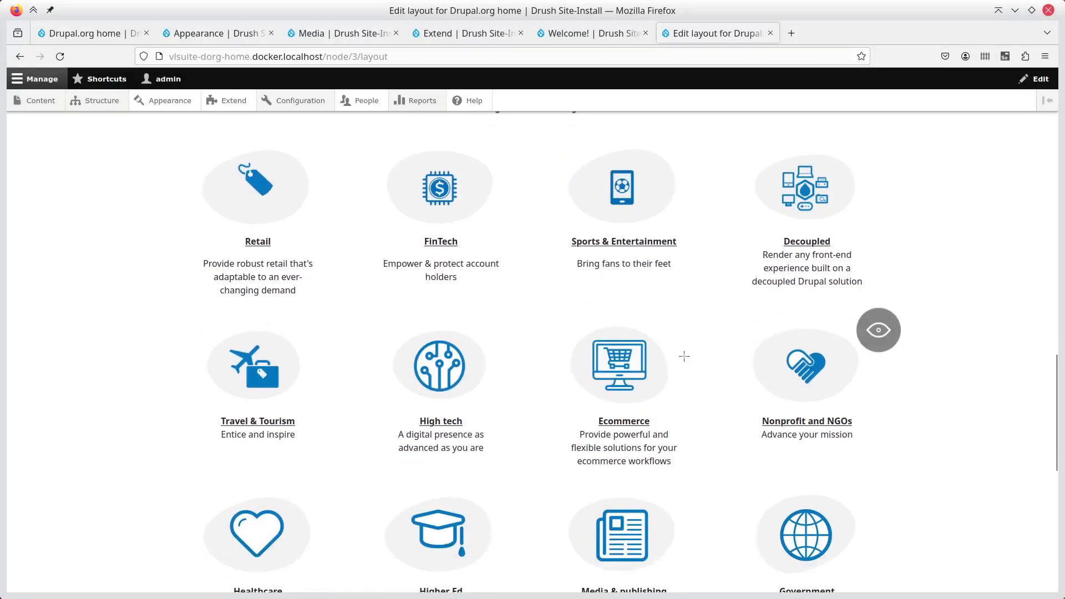
{"action": "scroll", "coordinate": [689, 361], "scroll_direction": "down", "scroll_amount": 2}
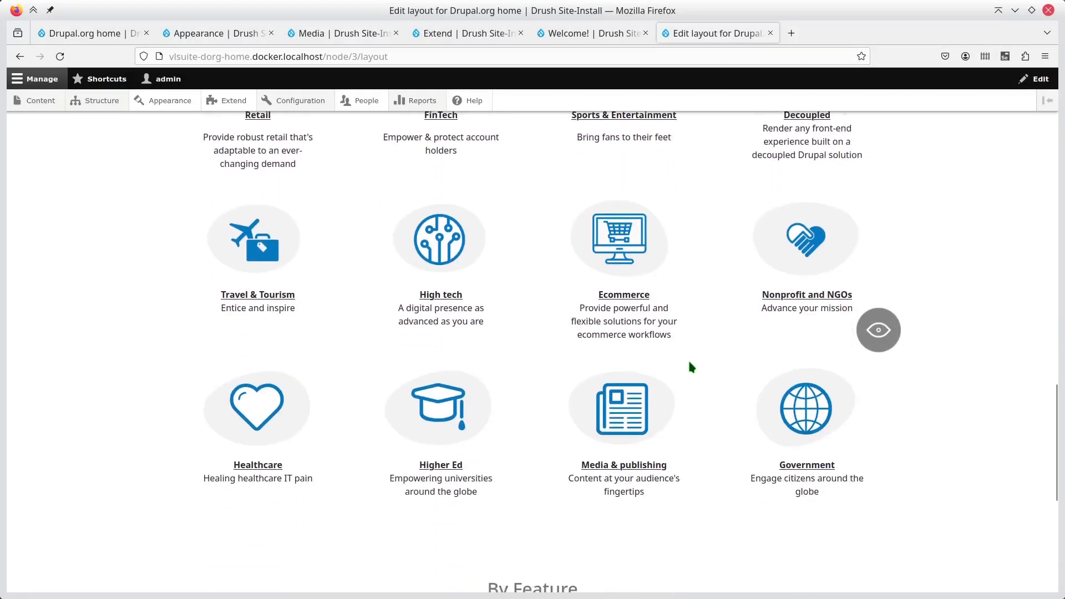
{"action": "scroll", "coordinate": [689, 361], "scroll_direction": "down", "scroll_amount": 1}
{"action": "scroll", "coordinate": [688, 361], "scroll_direction": "up", "scroll_amount": 4}
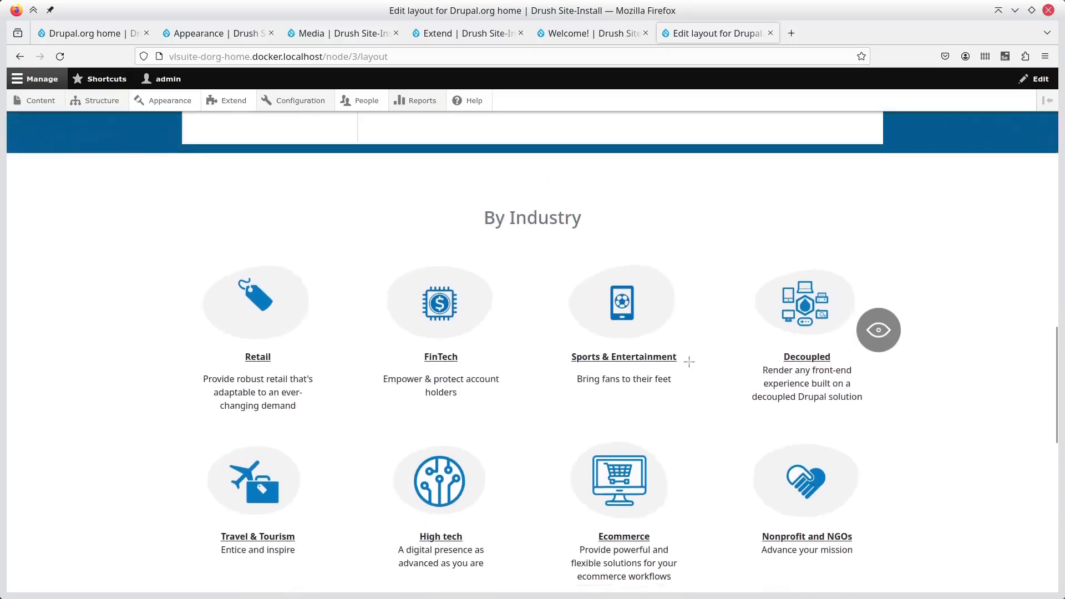
{"action": "scroll", "coordinate": [690, 366], "scroll_direction": "down", "scroll_amount": 10}
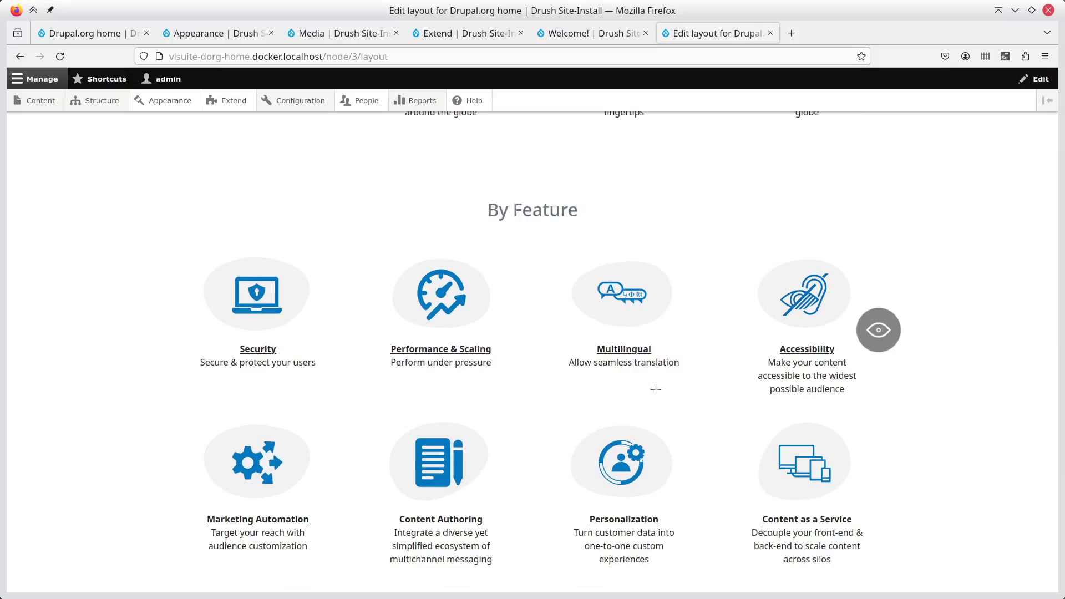
- Return to editing and examine how By Industry rows 2 and 3 and the two By Feature sections are built
{"action": "left_click", "coordinate": [887, 335]}
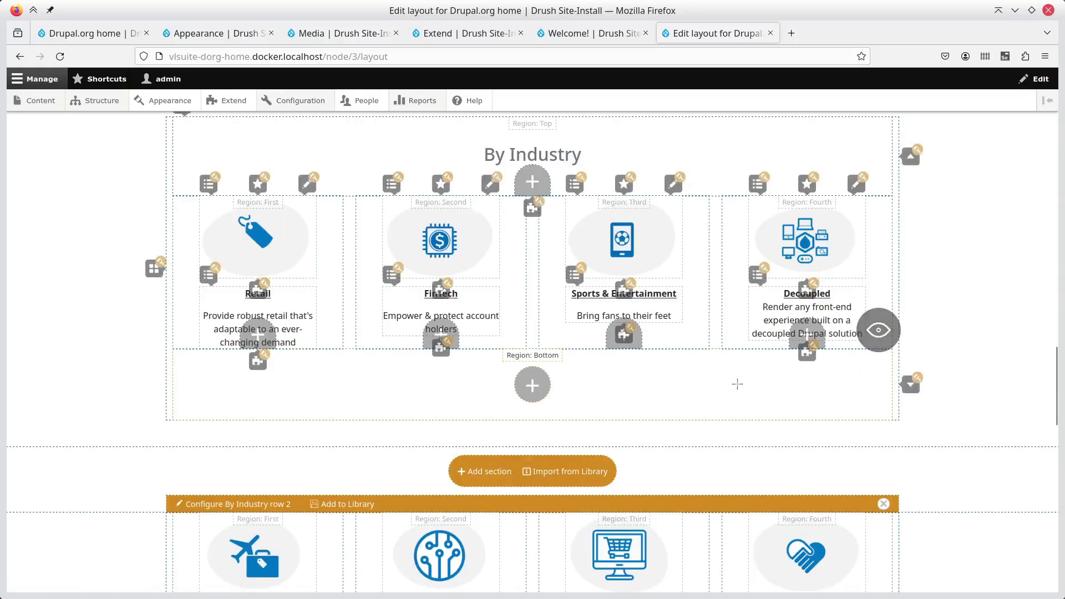
{"action": "scroll", "coordinate": [740, 385], "scroll_direction": "down", "scroll_amount": 4}
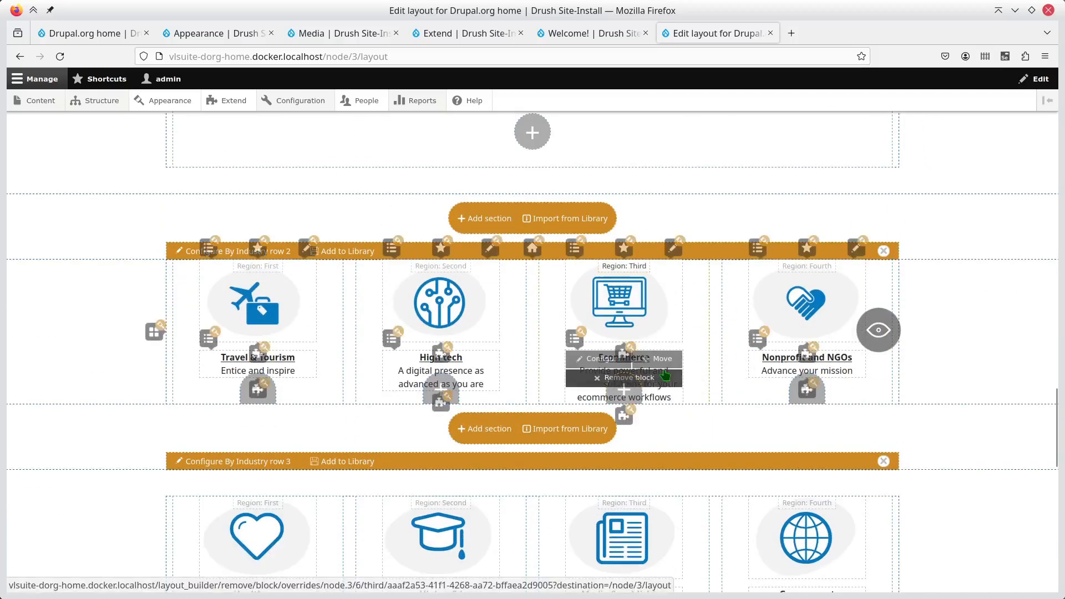
{"action": "scroll", "coordinate": [950, 441], "scroll_direction": "down", "scroll_amount": 3}
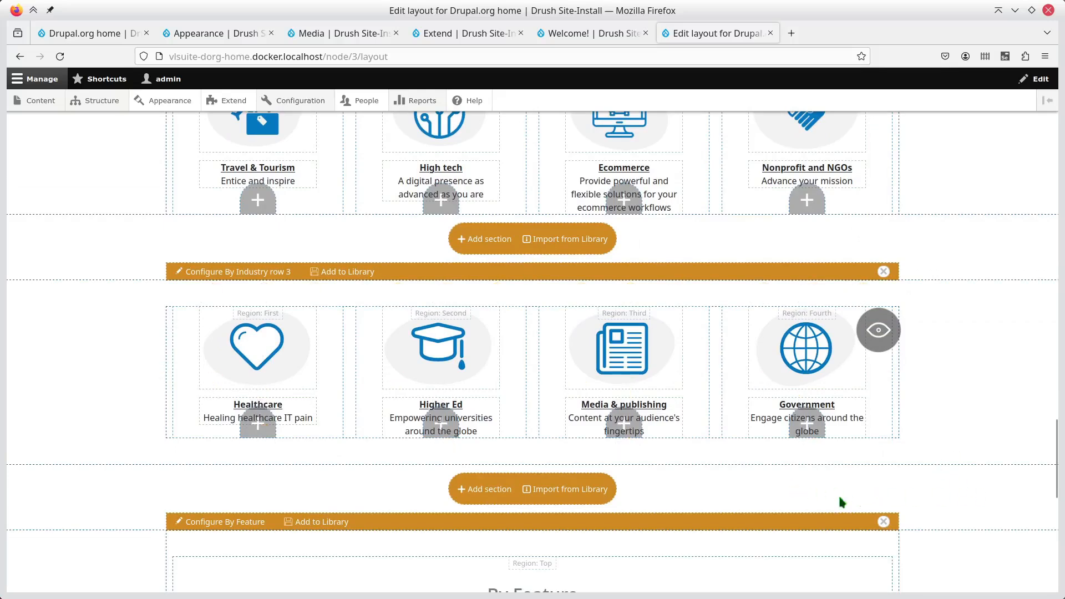
{"action": "mouse_move", "coordinate": [493, 289]}
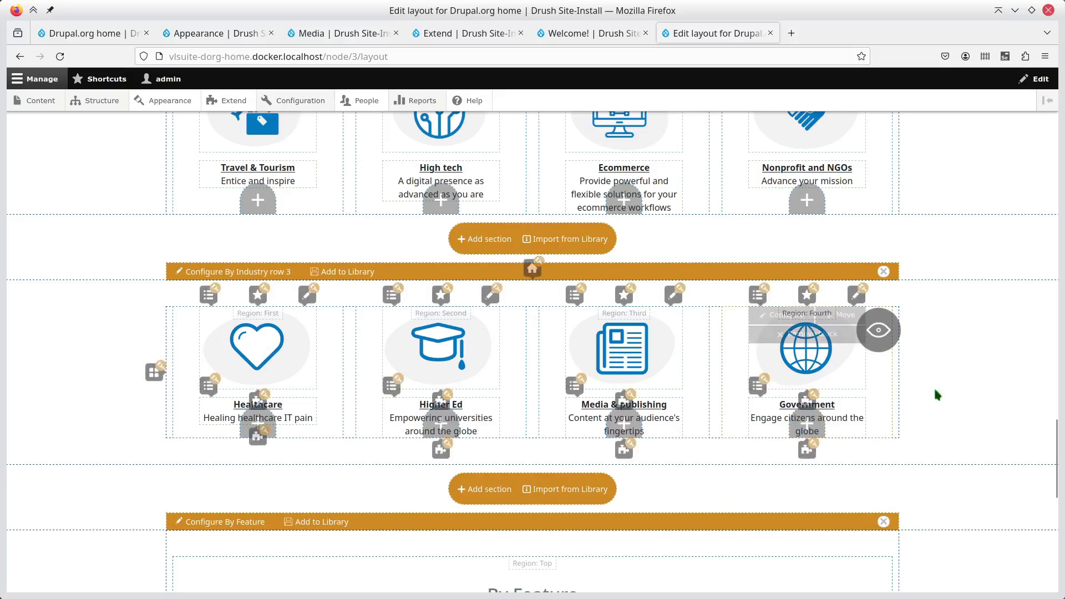
{"action": "scroll", "coordinate": [947, 400], "scroll_direction": "down", "scroll_amount": 3}
{"action": "scroll", "coordinate": [950, 409], "scroll_direction": "down", "scroll_amount": 3}
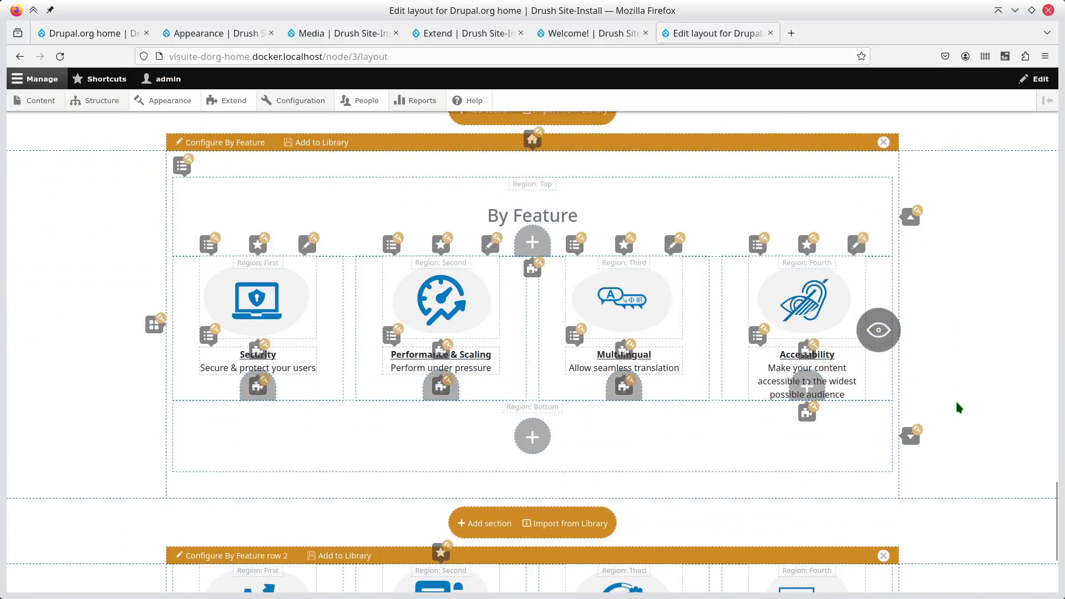
{"action": "scroll", "coordinate": [956, 408], "scroll_direction": "down", "scroll_amount": 2}
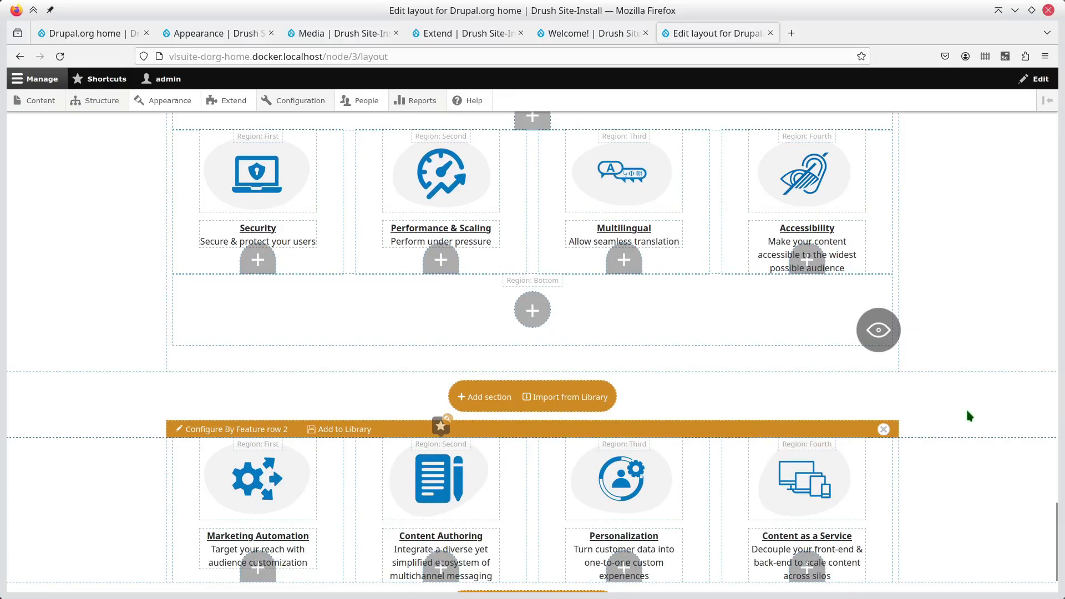
{"action": "scroll", "coordinate": [967, 415], "scroll_direction": "down", "scroll_amount": 1}
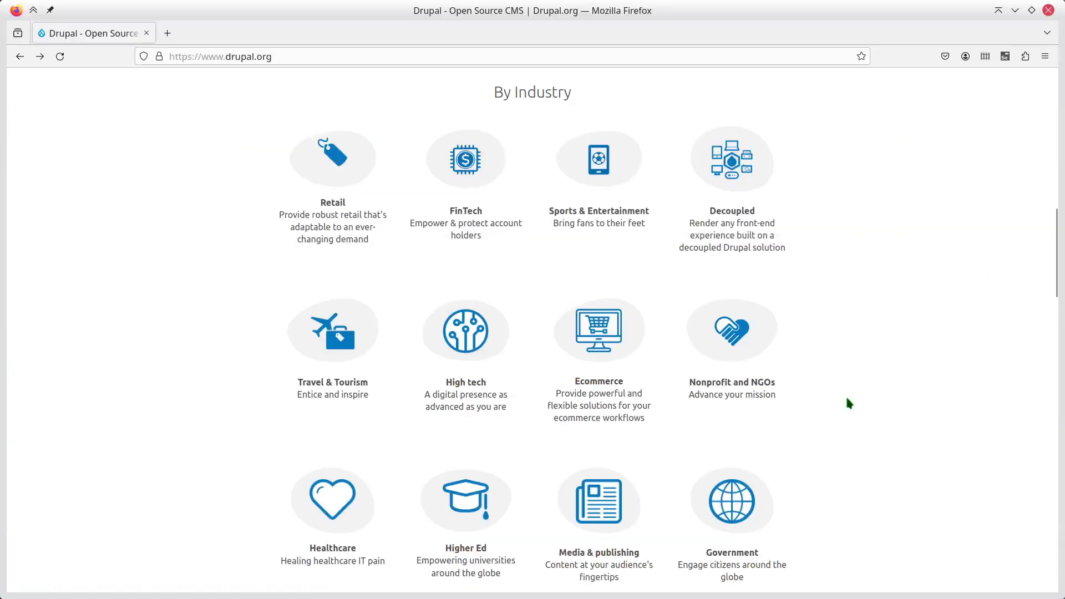
- Add a one-column section labelled "See Drupal IRW banner" at the page end, with optional regions off and Edge to edge on
{"action": "scroll", "coordinate": [848, 401], "scroll_direction": "down", "scroll_amount": 10}
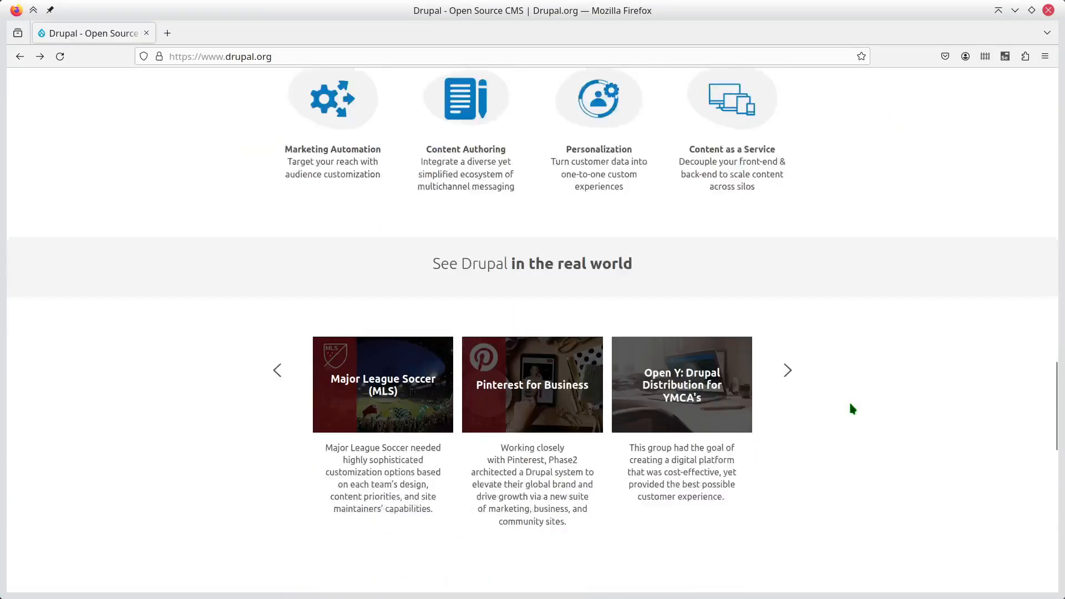
{"action": "scroll", "coordinate": [853, 408], "scroll_direction": "down", "scroll_amount": 2}
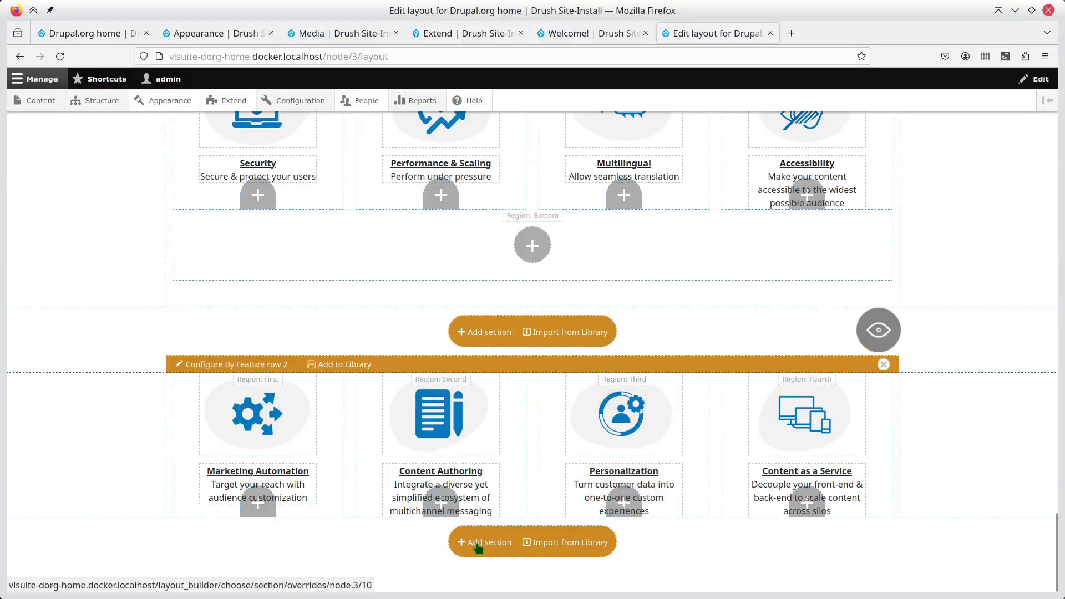
{"action": "left_click", "coordinate": [477, 547]}
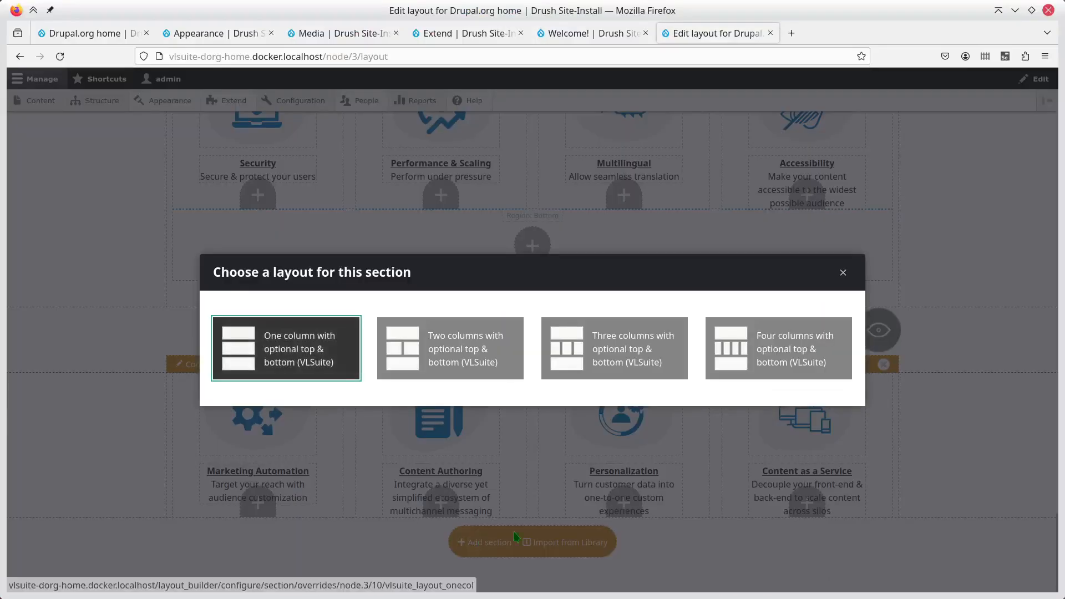
{"action": "left_click", "coordinate": [305, 347]}
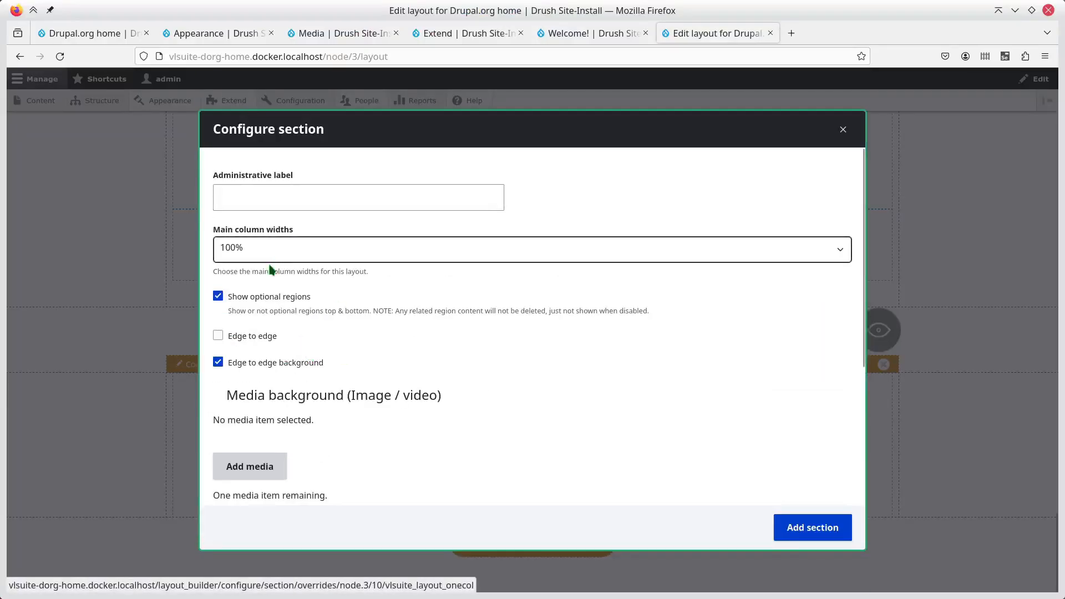
{"action": "left_click", "coordinate": [270, 302]}
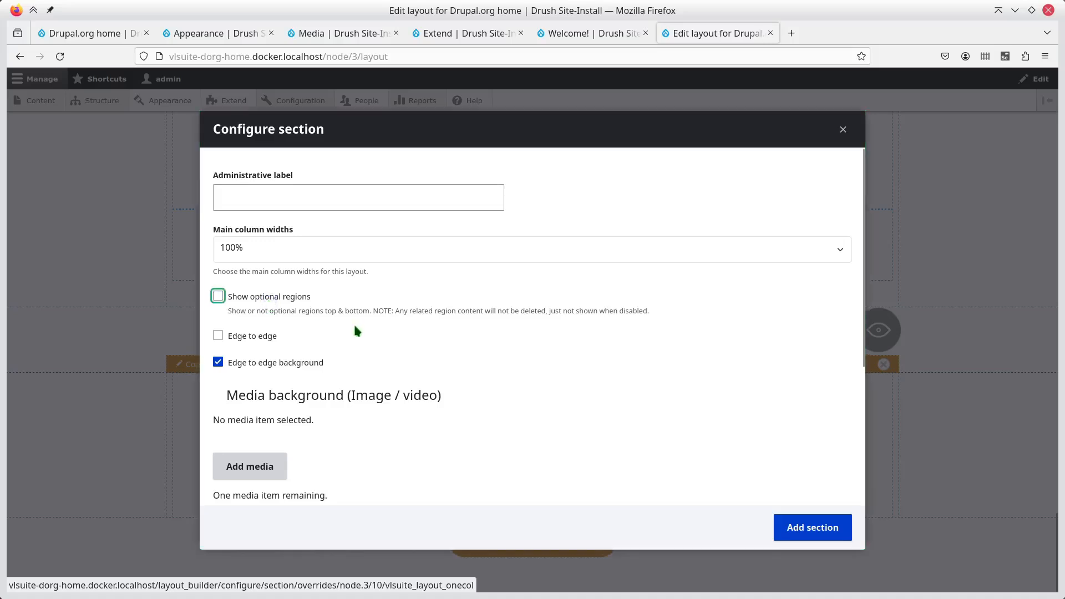
{"action": "left_click", "coordinate": [310, 198]}
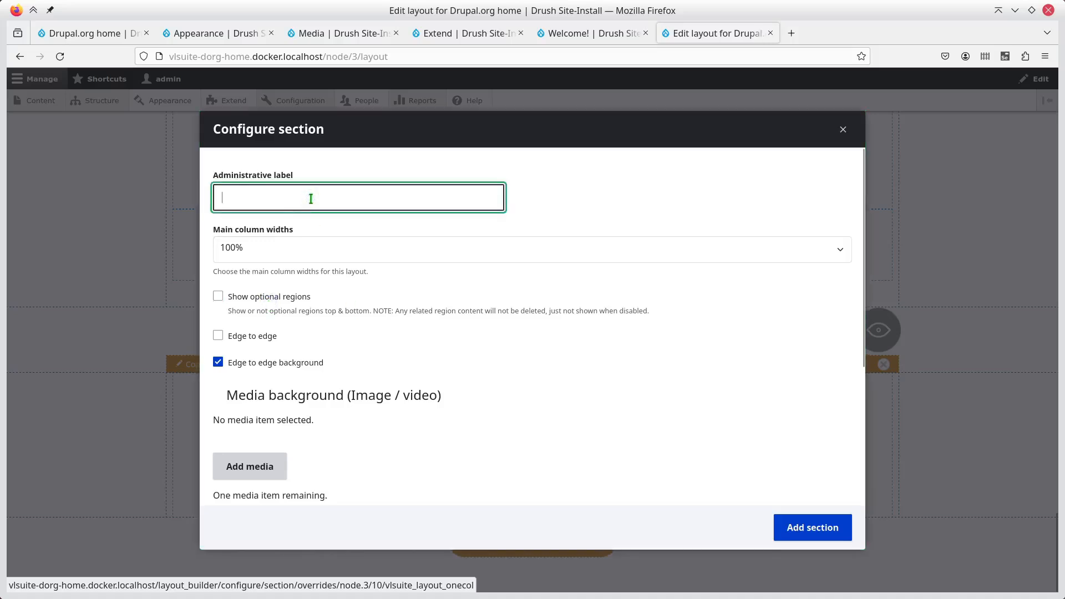
{"action": "type", "text": "See Drupal IRW"}
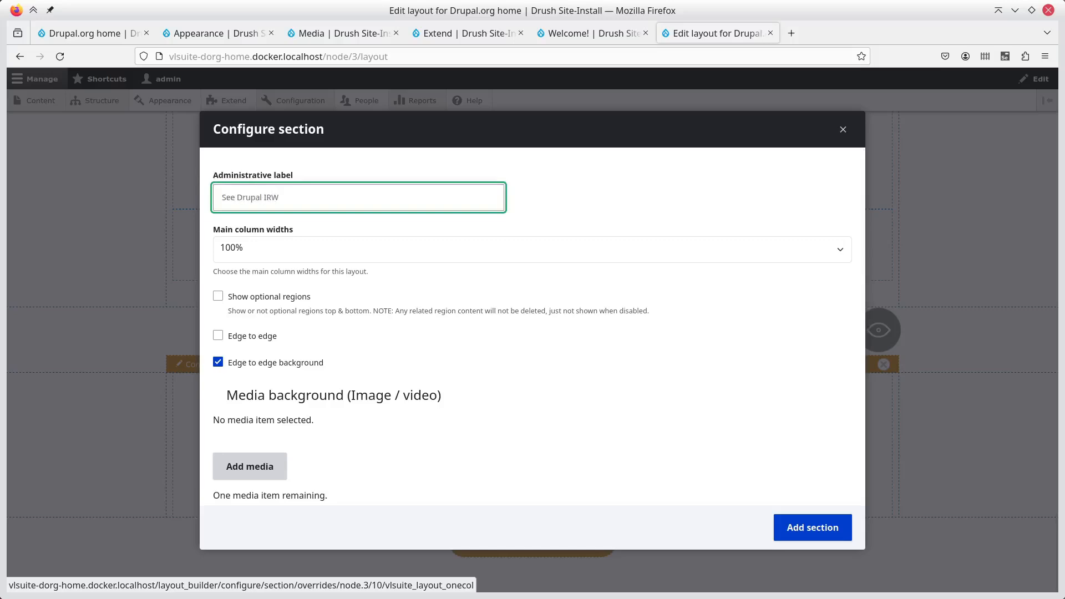
{"action": "type", "text": " banner"}
{"action": "left_click", "coordinate": [239, 338]}
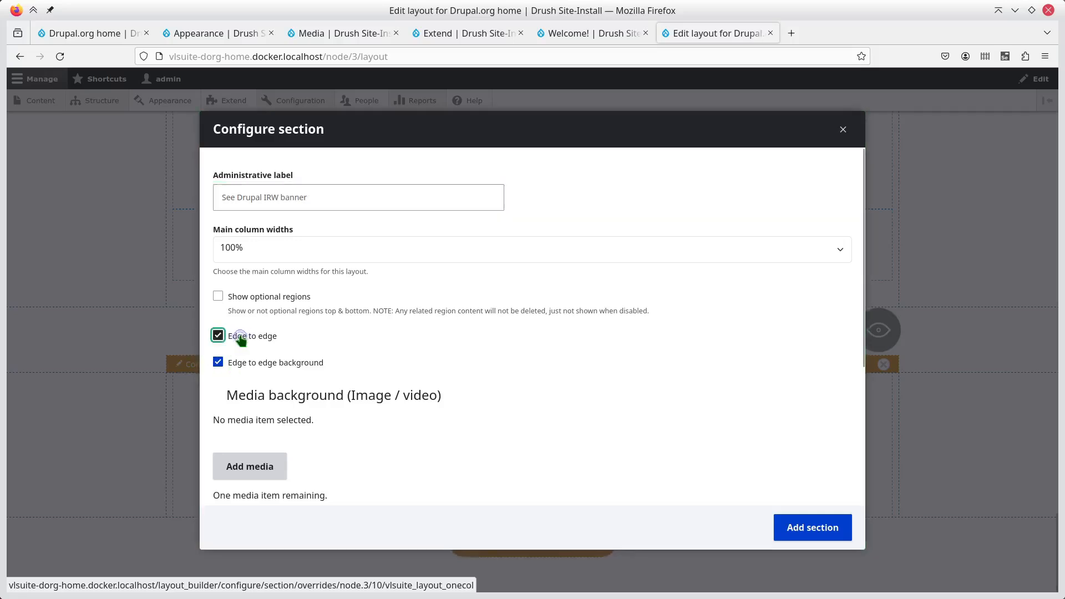
{"action": "left_click", "coordinate": [803, 529]}
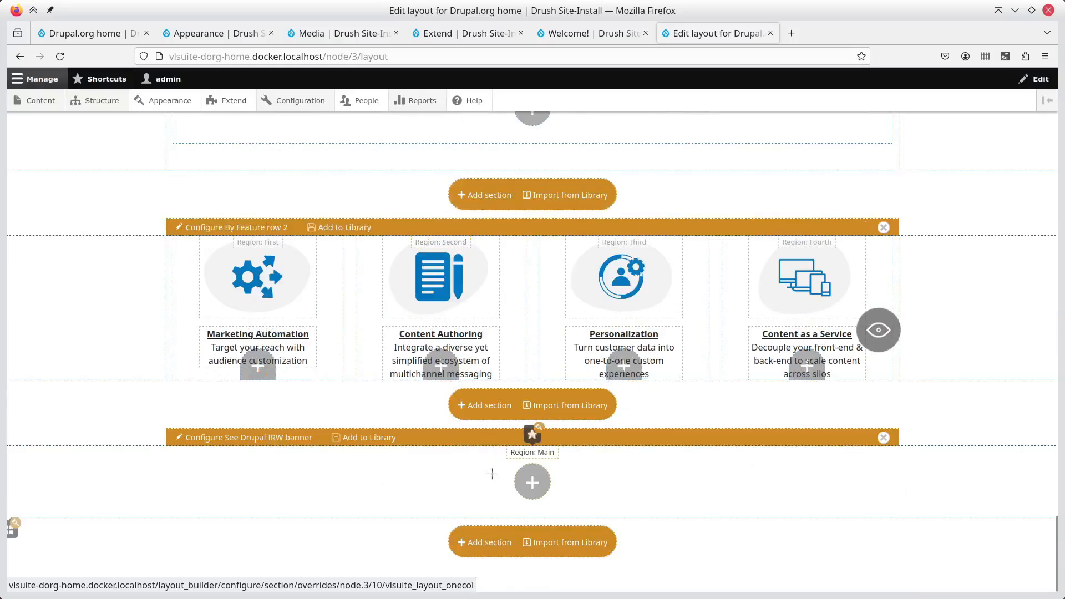
- Add a text block to the banner section's main region containing the "See Drupal in the real world" heading copied from drupal.org
{"action": "left_click", "coordinate": [531, 481]}
{"action": "left_click", "coordinate": [703, 492]}
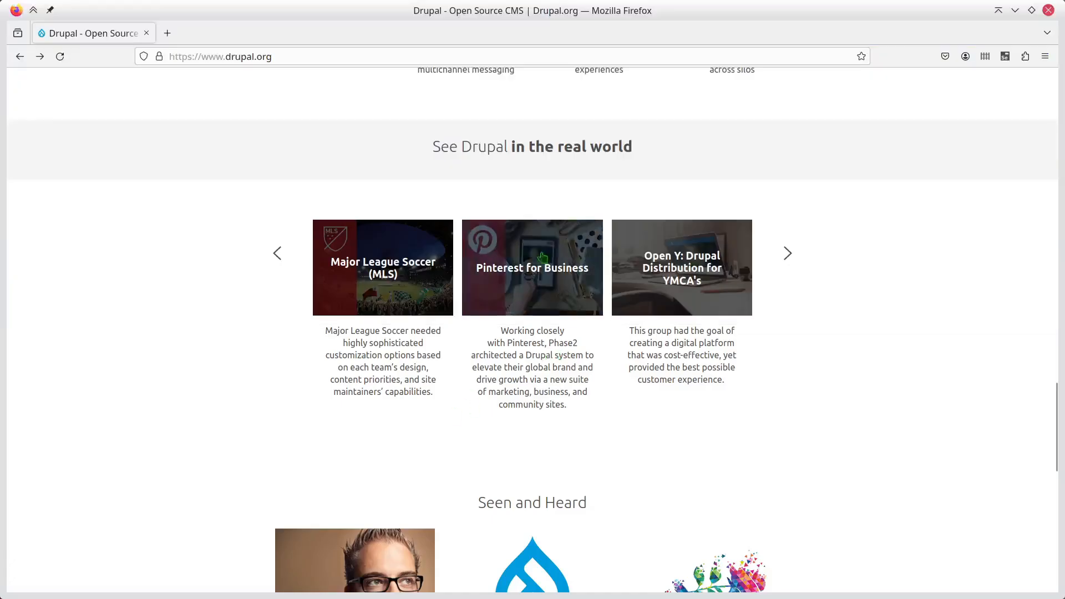
{"action": "scroll", "coordinate": [515, 278], "scroll_direction": "up", "scroll_amount": 5}
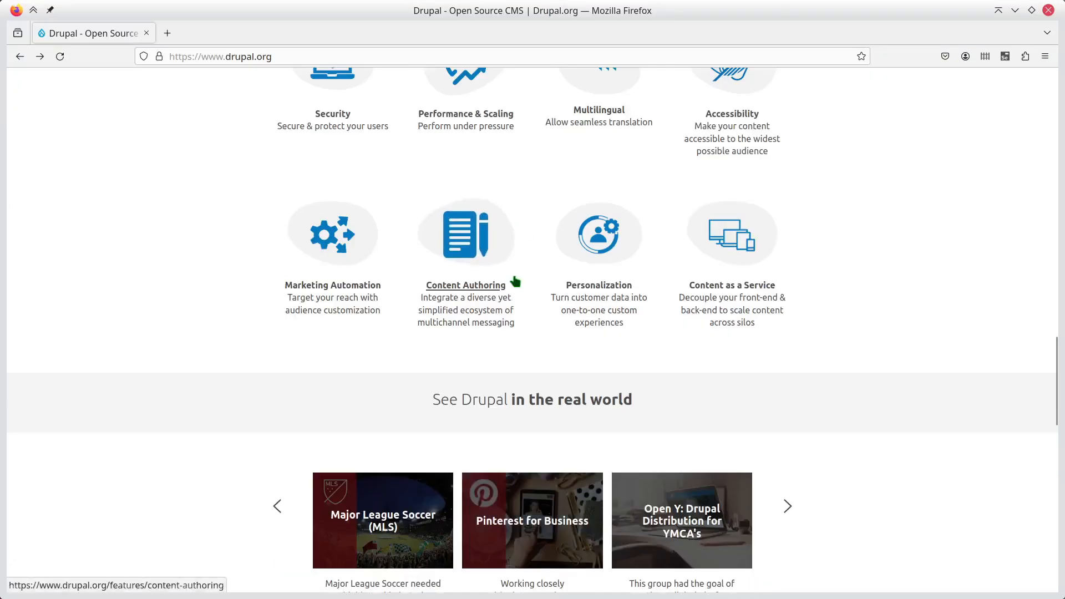
{"action": "scroll", "coordinate": [659, 342], "scroll_direction": "down", "scroll_amount": 1}
{"action": "left_click_drag", "start_coordinate": [658, 342], "coordinate": [431, 336]}
{"action": "key", "text": "ctrl+c"}
{"action": "key", "text": "alt+Tab"}
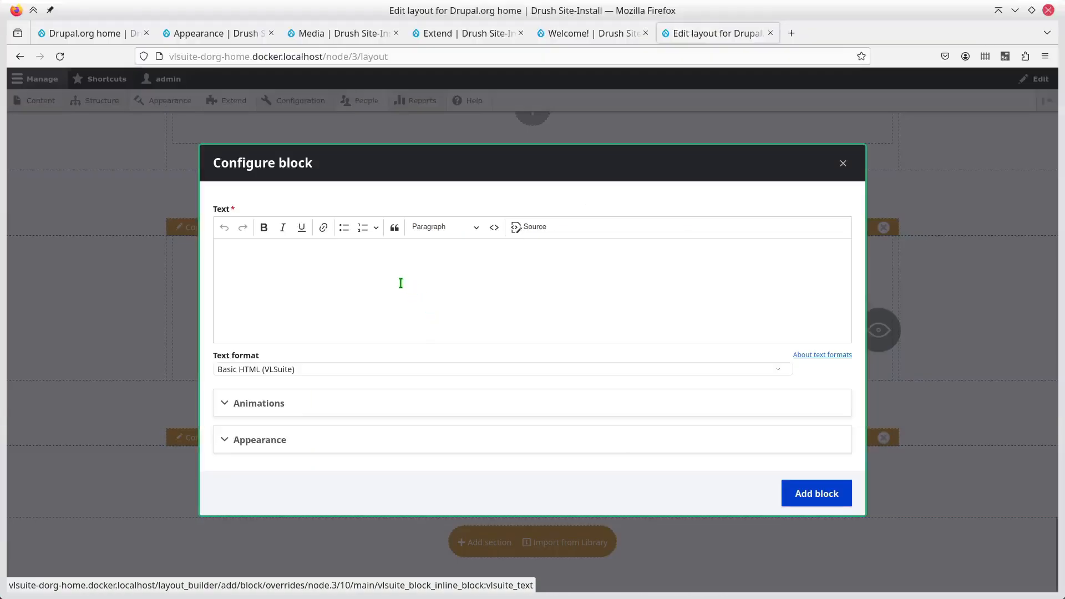
{"action": "key", "text": "ctrl+v"}
{"action": "left_click", "coordinate": [803, 495]}
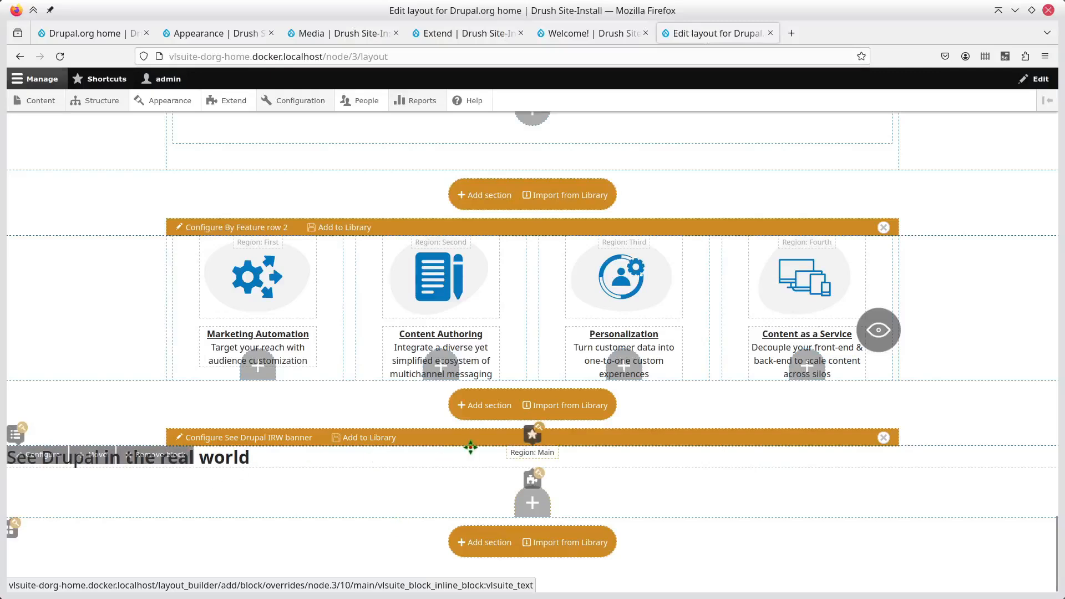
- Set the text alignment of the banner section's main regions to Center and check the banner's styling on drupal.org
{"action": "left_click", "coordinate": [531, 438]}
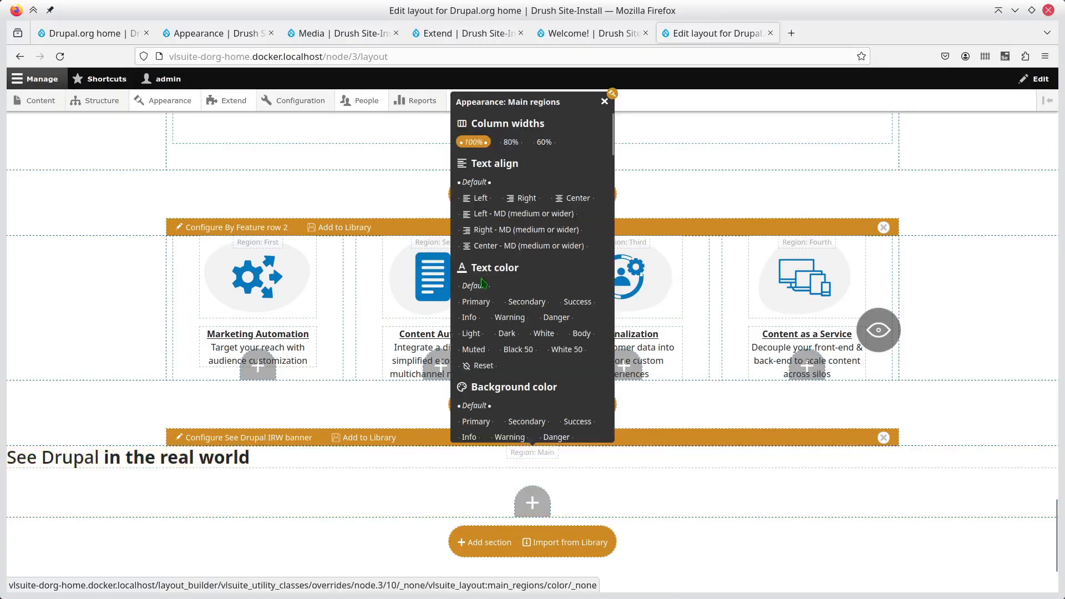
{"action": "left_click", "coordinate": [571, 199]}
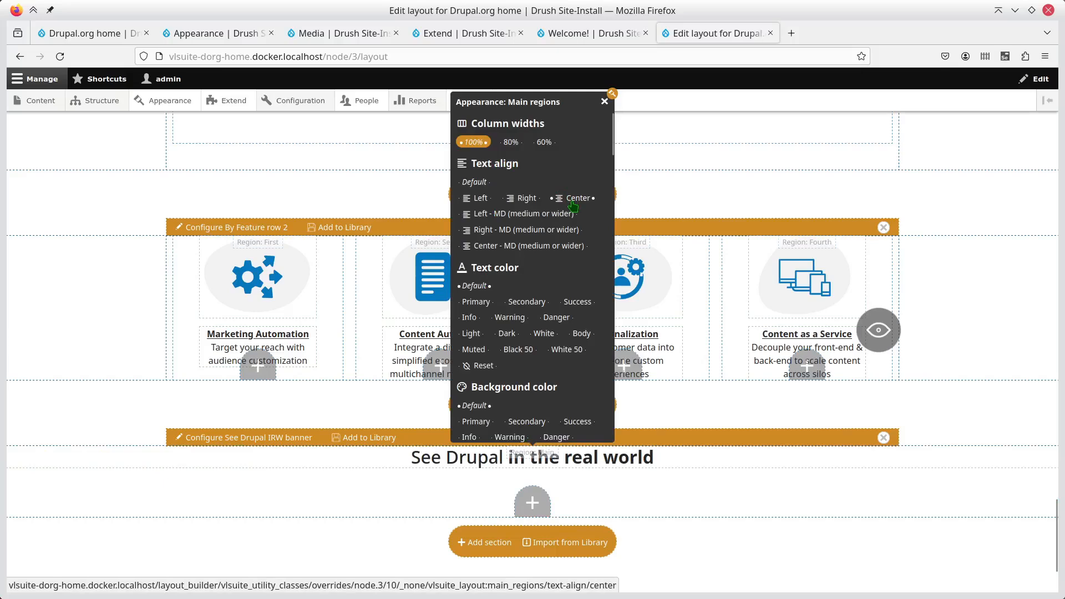
{"action": "left_click", "coordinate": [529, 327]}
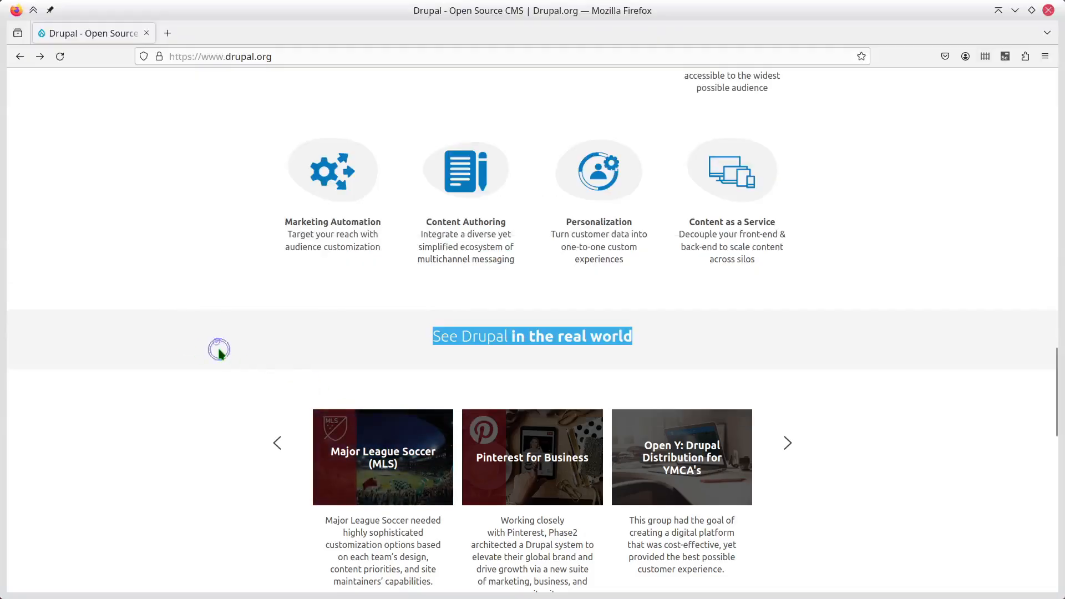
{"action": "left_click", "coordinate": [892, 350]}
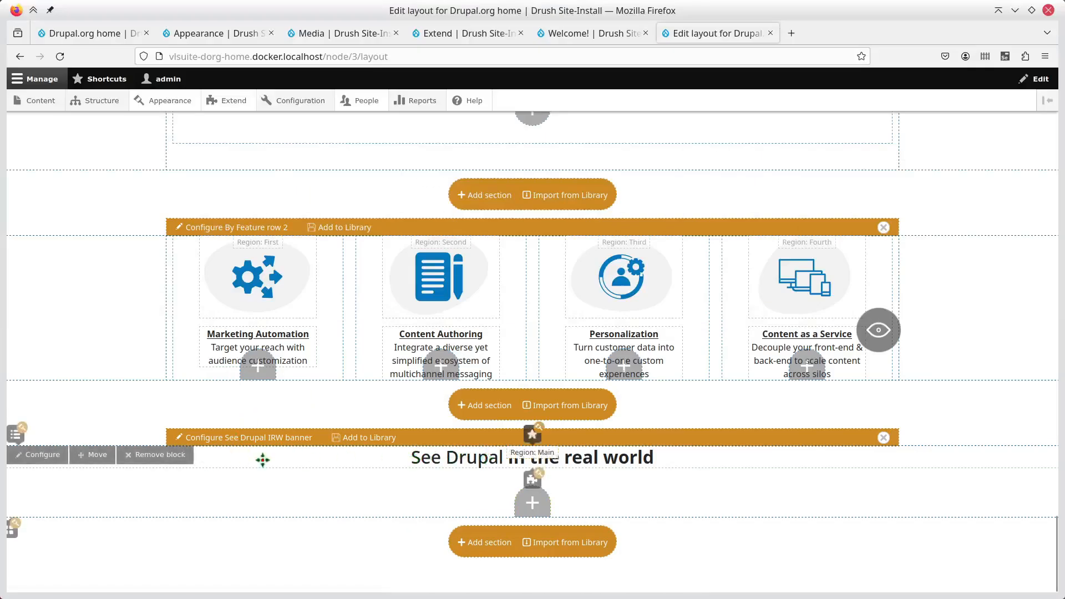
- Set the background color of the "See Drupal in the real world" text block to Light and preview the page
{"action": "left_click", "coordinate": [15, 434]}
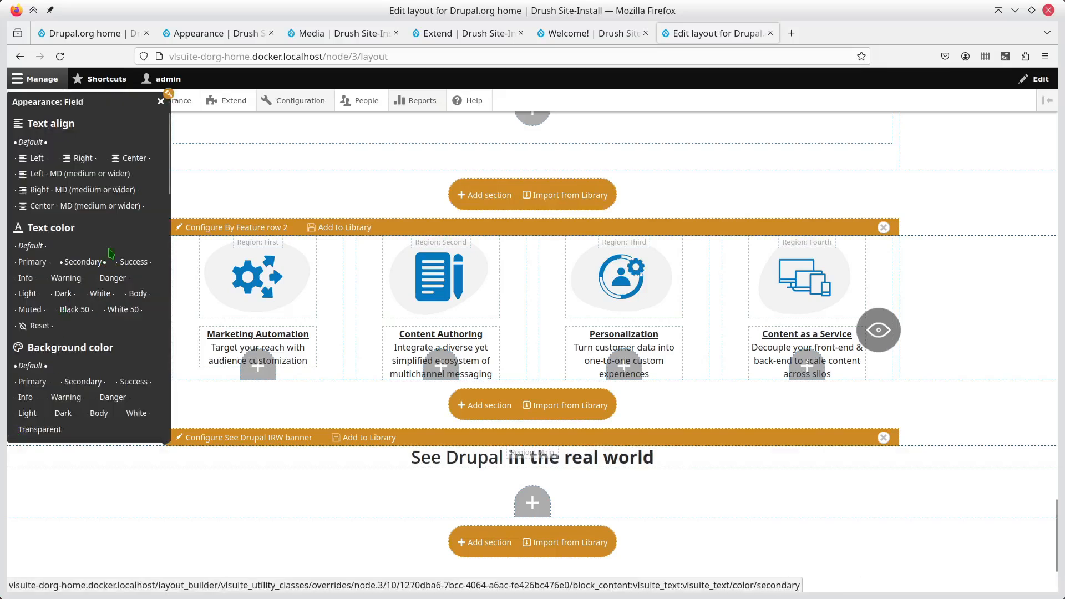
{"action": "scroll", "coordinate": [62, 260], "scroll_direction": "down", "scroll_amount": 3}
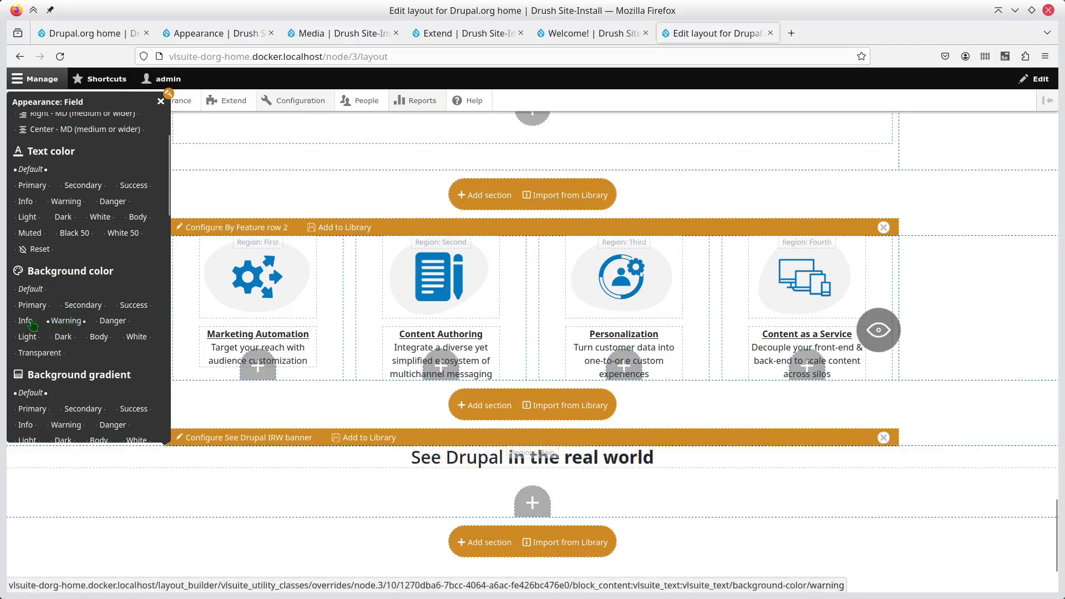
{"action": "left_click", "coordinate": [29, 338]}
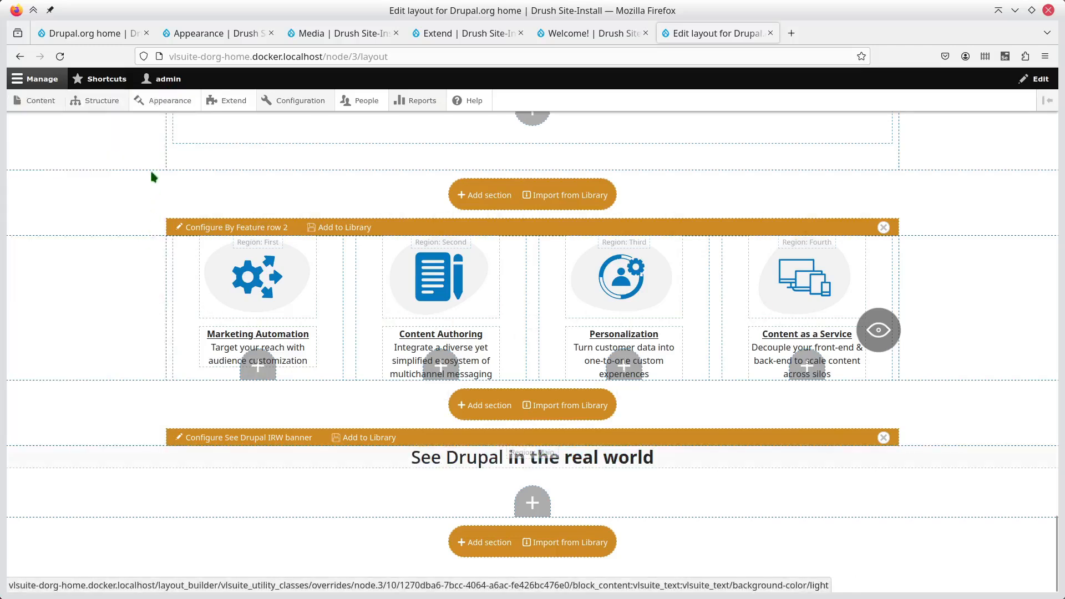
{"action": "left_click", "coordinate": [877, 330]}
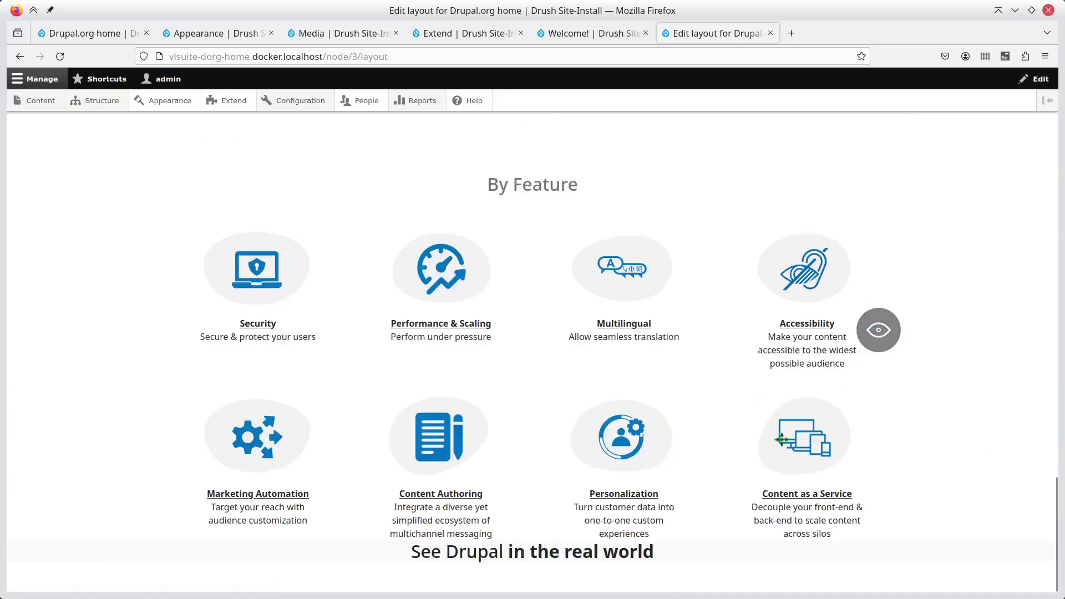
- Set the vertical spacing of the "See Drupal in the real world" text block to Spacer 5
{"action": "left_click", "coordinate": [879, 330]}
{"action": "scroll", "coordinate": [366, 442], "scroll_direction": "down", "scroll_amount": 9}
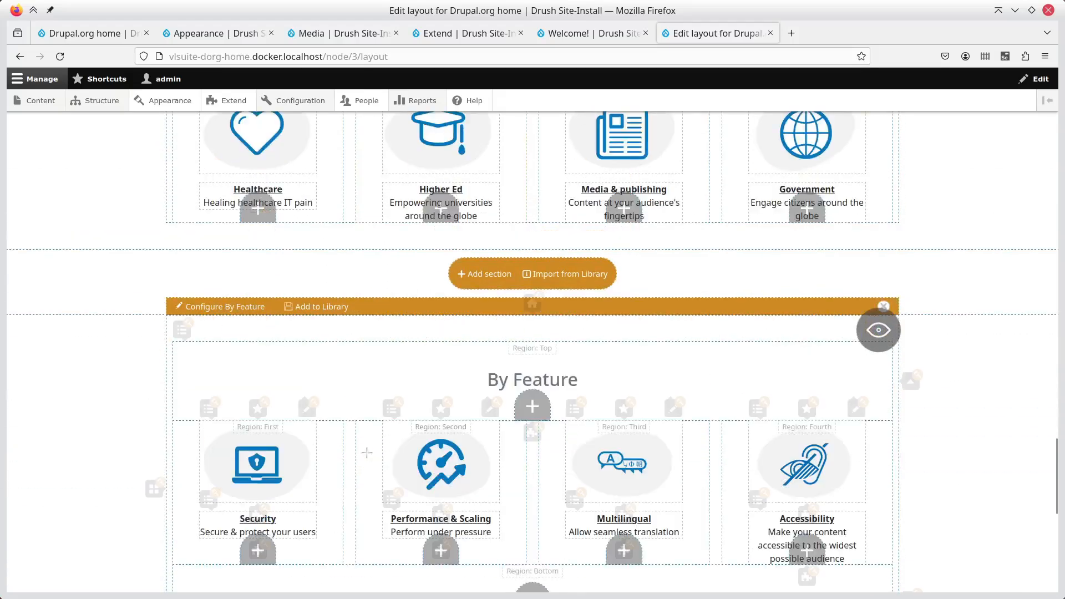
{"action": "scroll", "coordinate": [366, 452], "scroll_direction": "down", "scroll_amount": 8}
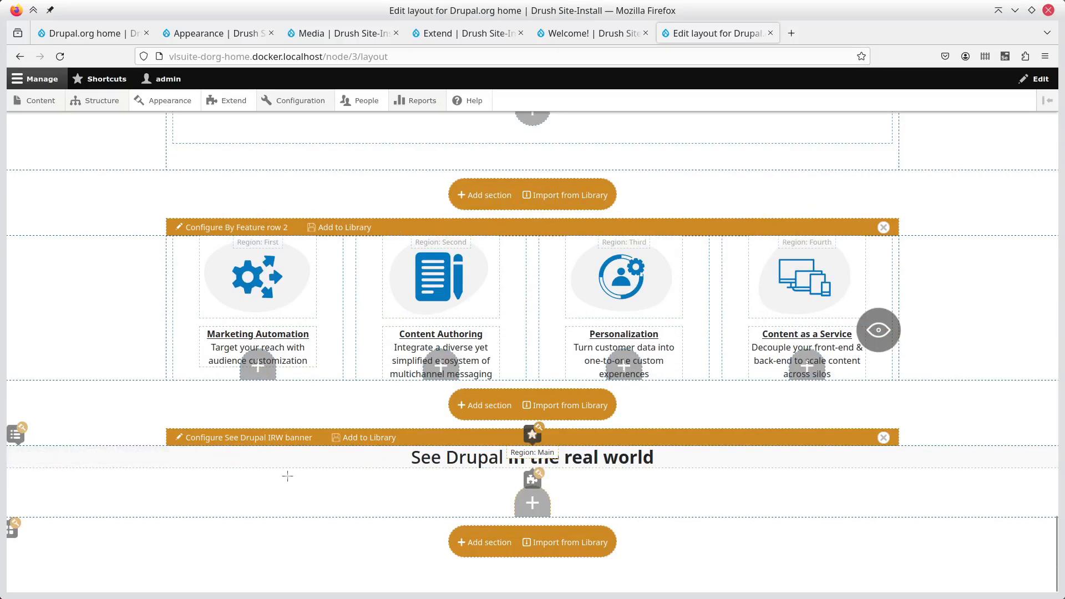
{"action": "left_click", "coordinate": [15, 435]}
{"action": "scroll", "coordinate": [100, 260], "scroll_direction": "down", "scroll_amount": 10}
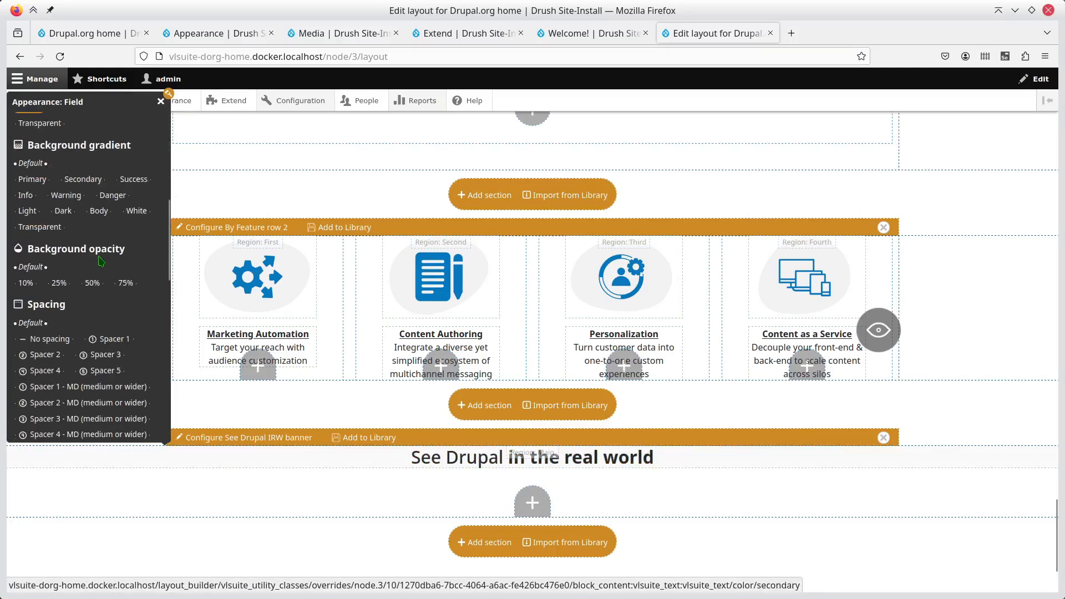
{"action": "scroll", "coordinate": [100, 260], "scroll_direction": "down", "scroll_amount": 8}
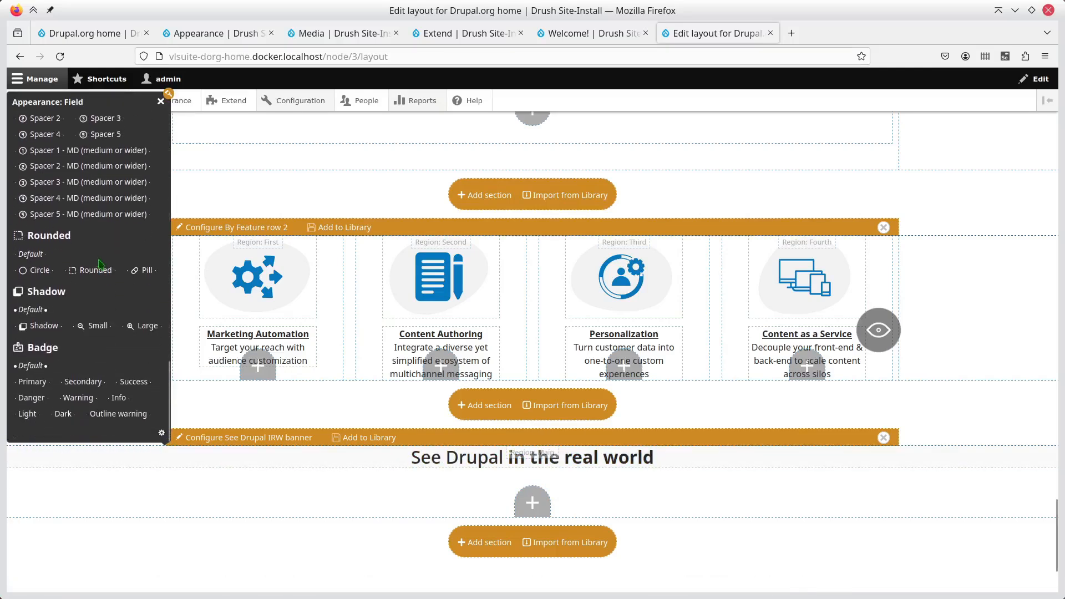
{"action": "scroll", "coordinate": [101, 264], "scroll_direction": "up", "scroll_amount": 10}
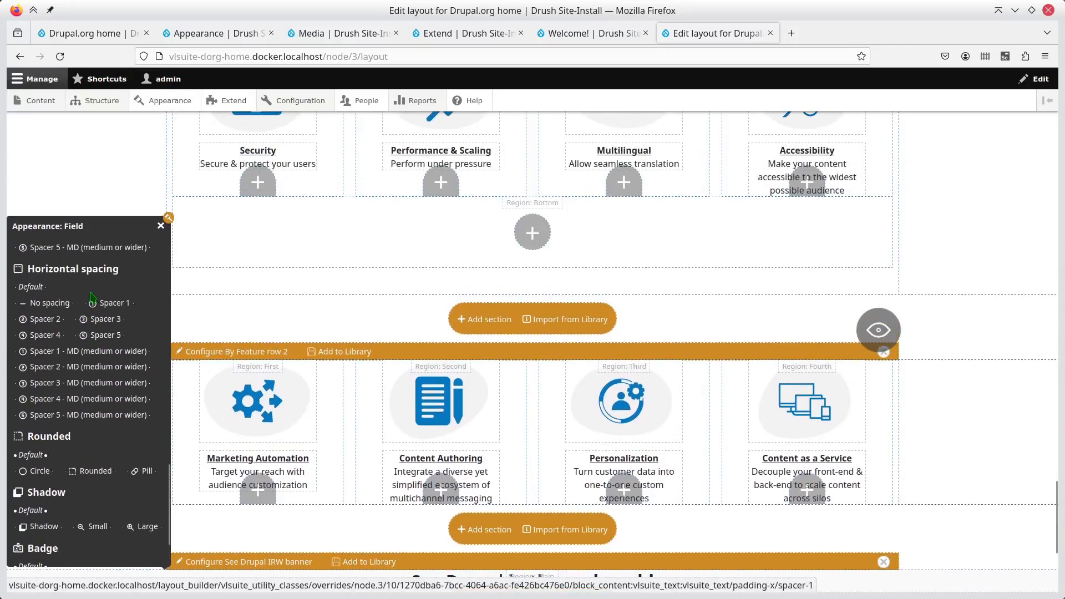
{"action": "scroll", "coordinate": [90, 310], "scroll_direction": "up", "scroll_amount": 5}
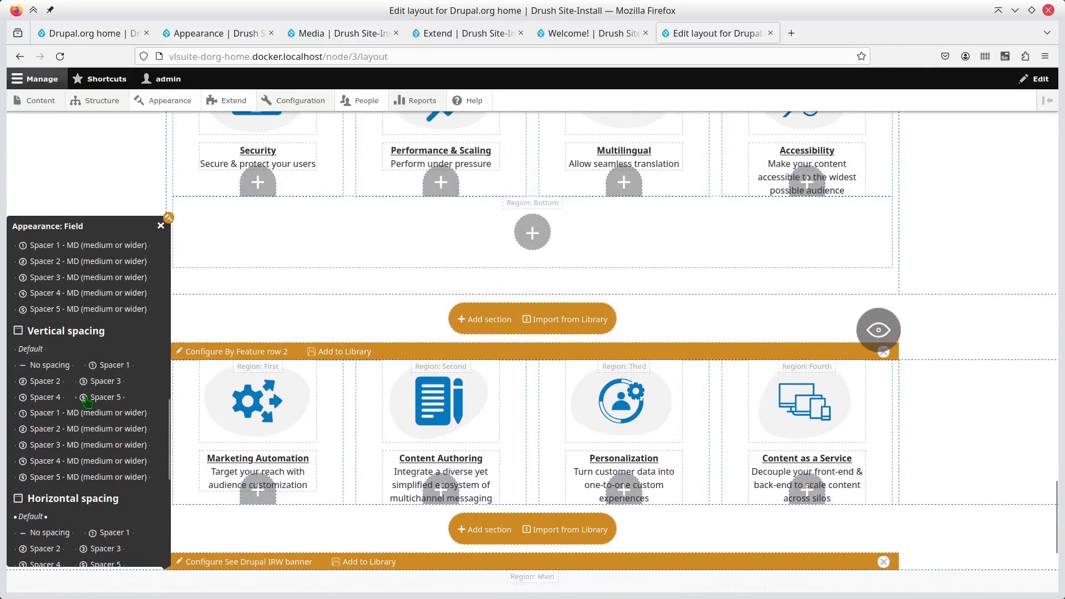
{"action": "left_click", "coordinate": [102, 397]}
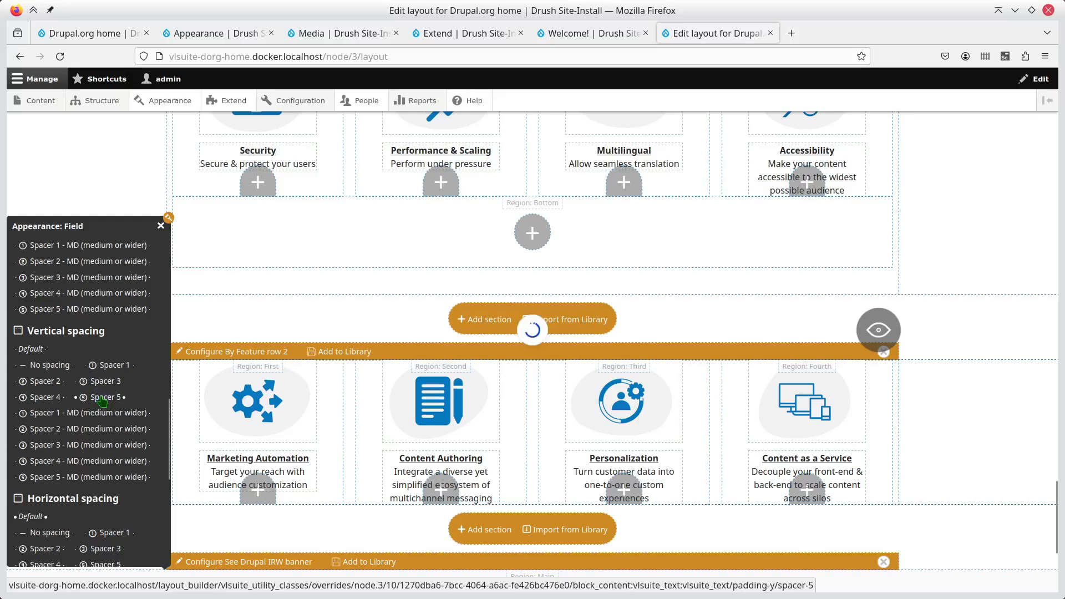
{"action": "scroll", "coordinate": [358, 502], "scroll_direction": "down", "scroll_amount": 1}
{"action": "scroll", "coordinate": [360, 496], "scroll_direction": "down", "scroll_amount": 3}
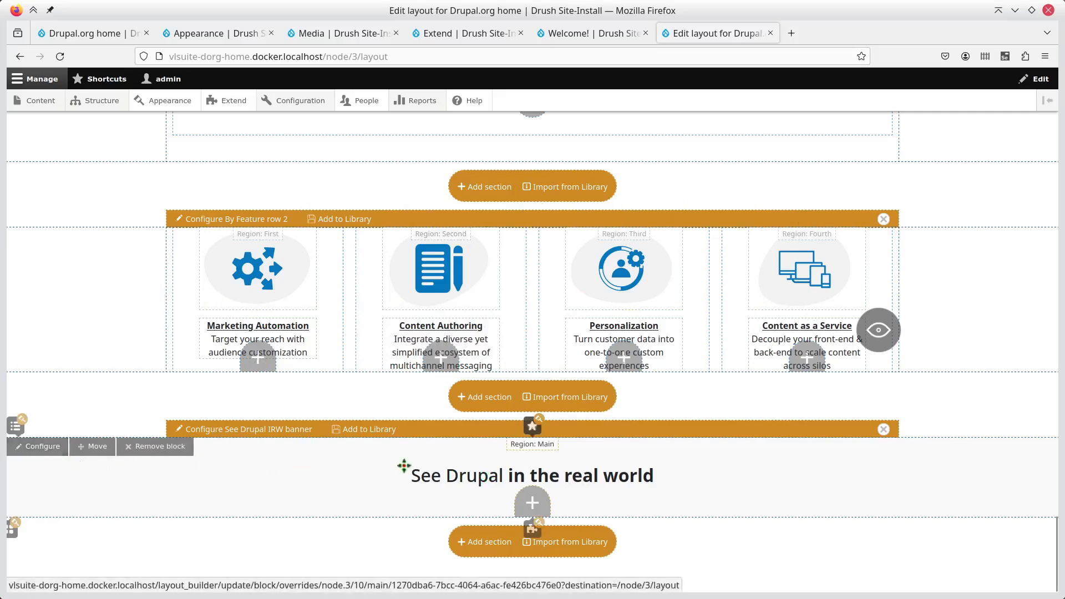
- Try Spacer 3 as the vertical spacing of the banner section's main regions and preview the page
{"action": "left_click", "coordinate": [532, 427]}
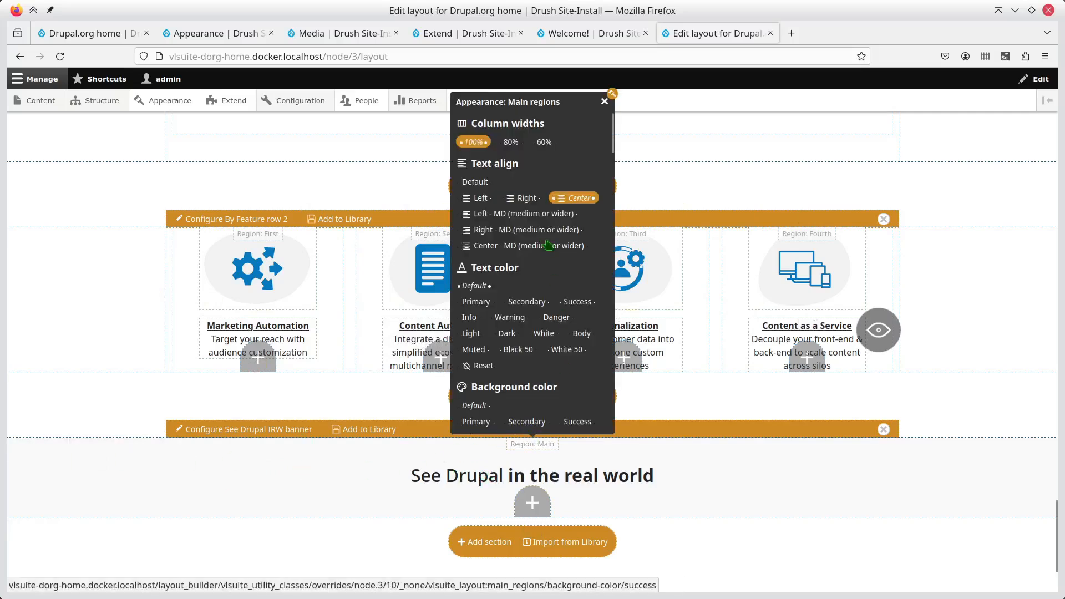
{"action": "scroll", "coordinate": [539, 239], "scroll_direction": "down", "scroll_amount": 15}
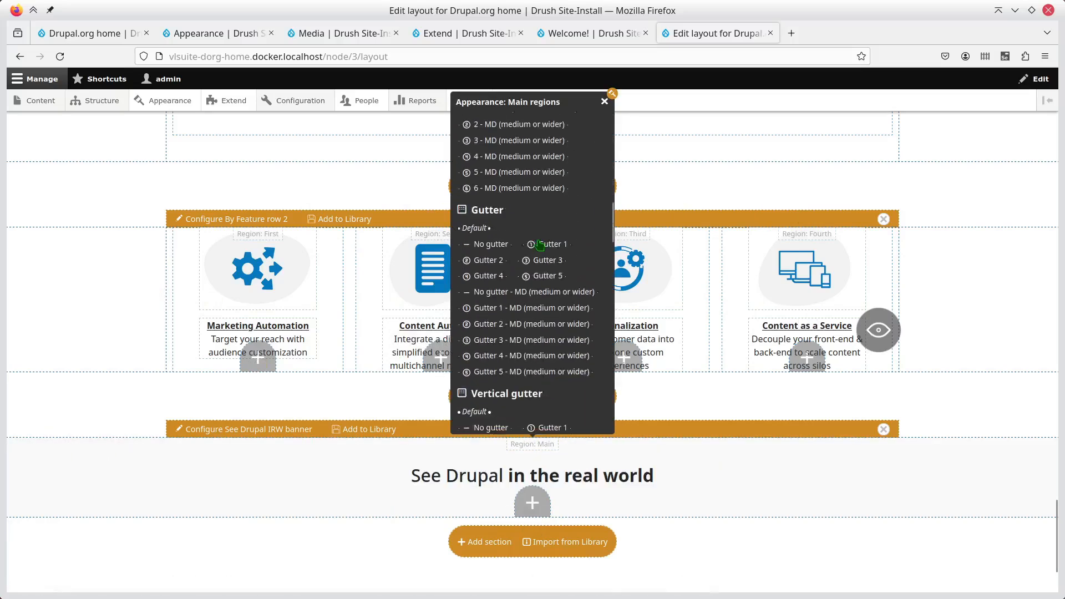
{"action": "scroll", "coordinate": [539, 244], "scroll_direction": "down", "scroll_amount": 14}
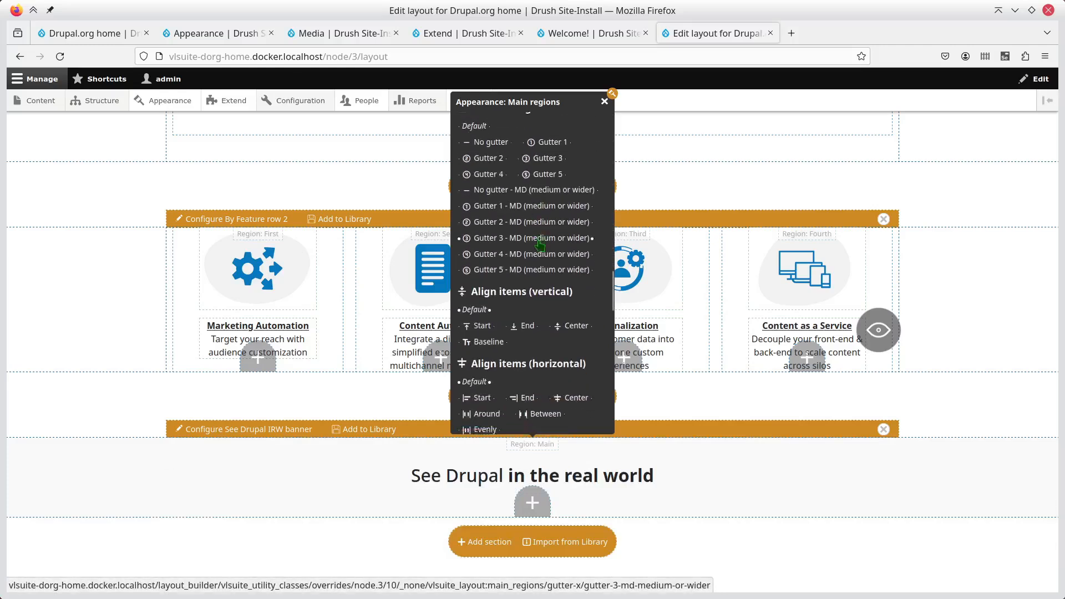
{"action": "scroll", "coordinate": [542, 244], "scroll_direction": "down", "scroll_amount": 10}
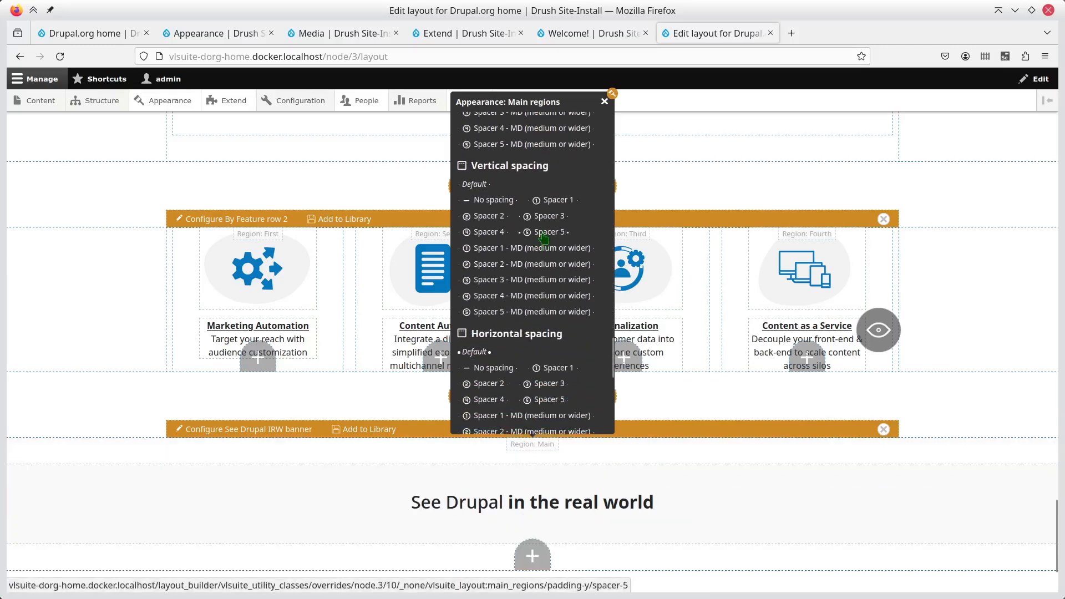
{"action": "left_click", "coordinate": [548, 216]}
{"action": "left_click", "coordinate": [605, 101]}
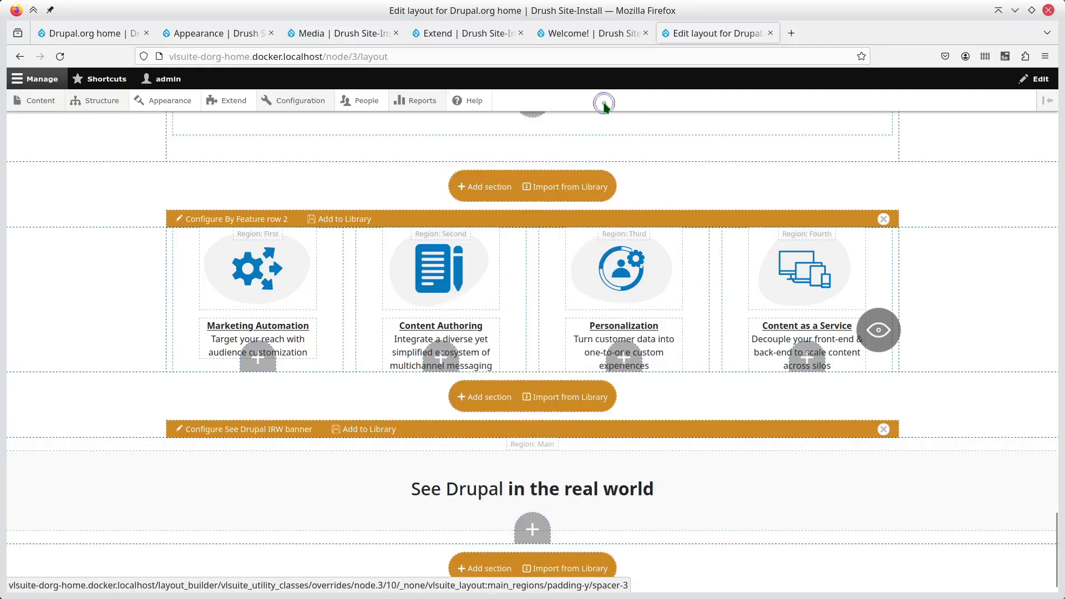
{"action": "left_click", "coordinate": [886, 331]}
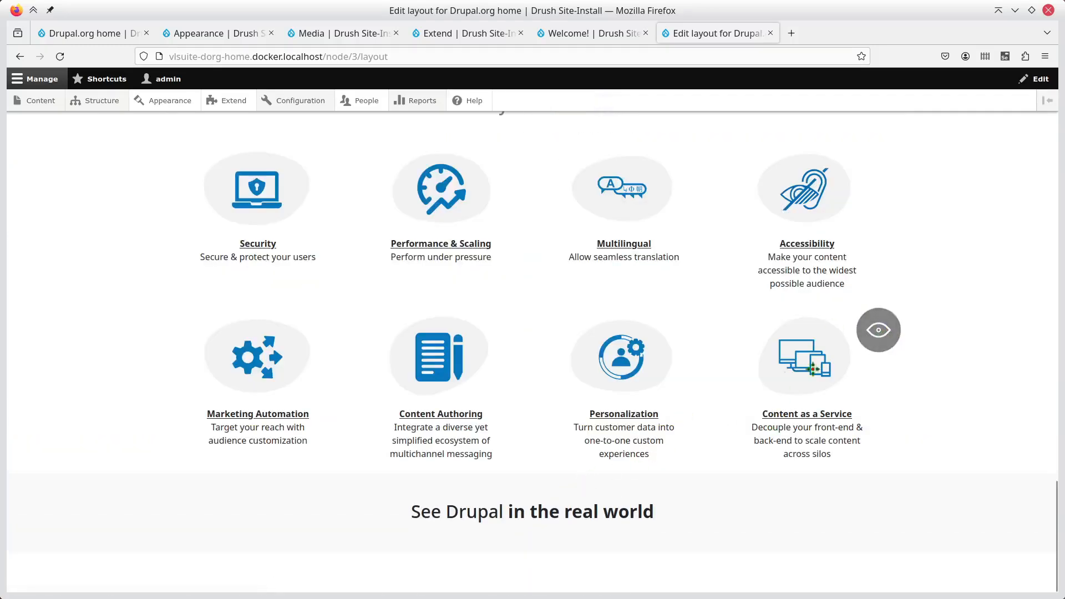
- Set the vertical spacing of the banner section's main regions to Spacer 5 and preview the result
{"action": "left_click", "coordinate": [878, 330]}
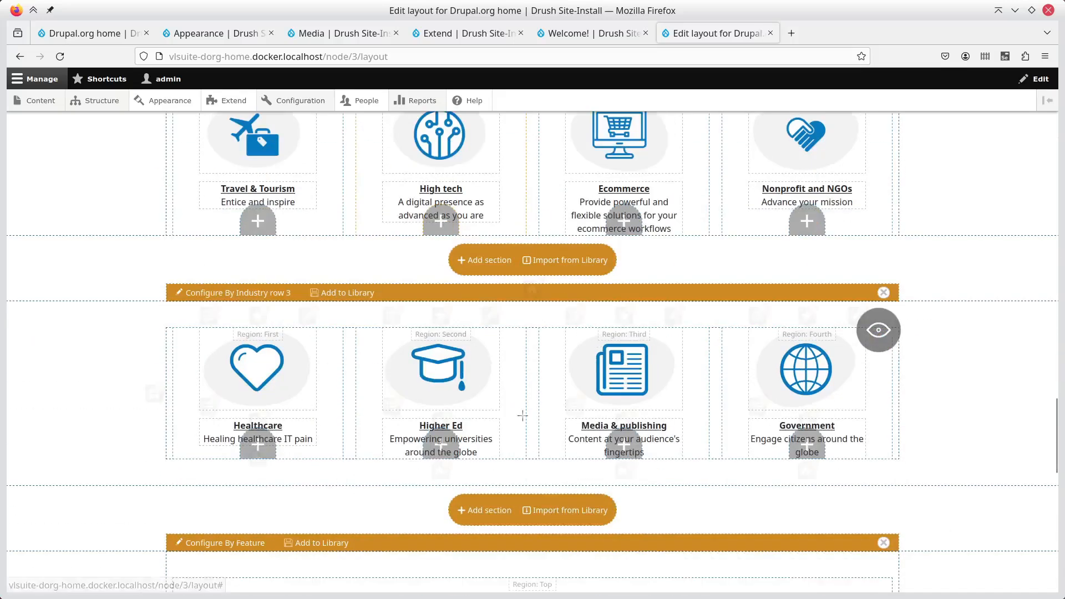
{"action": "scroll", "coordinate": [484, 432], "scroll_direction": "down", "scroll_amount": 7}
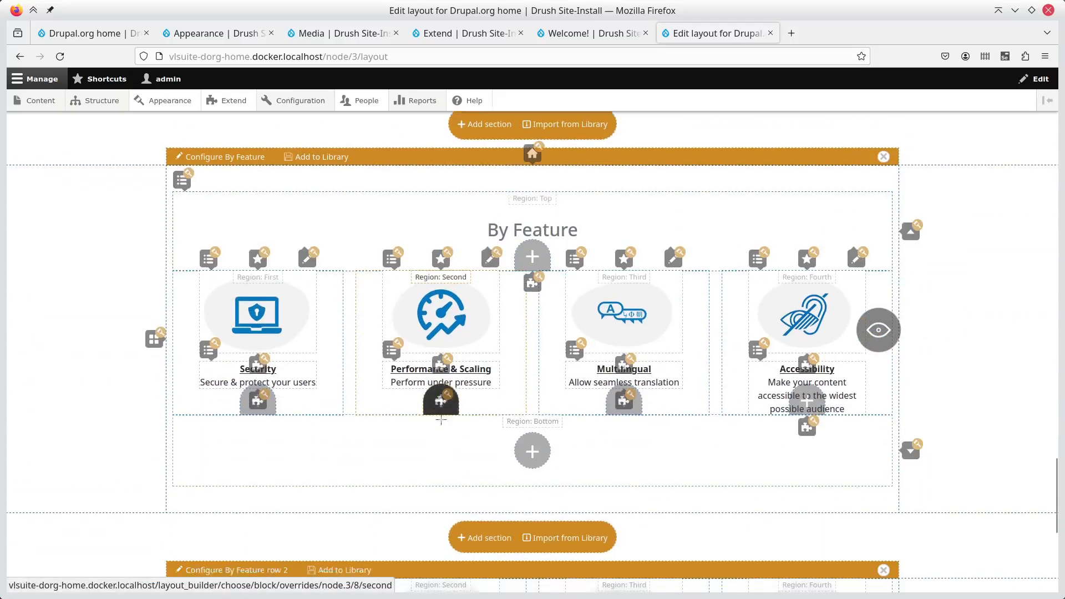
{"action": "scroll", "coordinate": [441, 420], "scroll_direction": "down", "scroll_amount": 7}
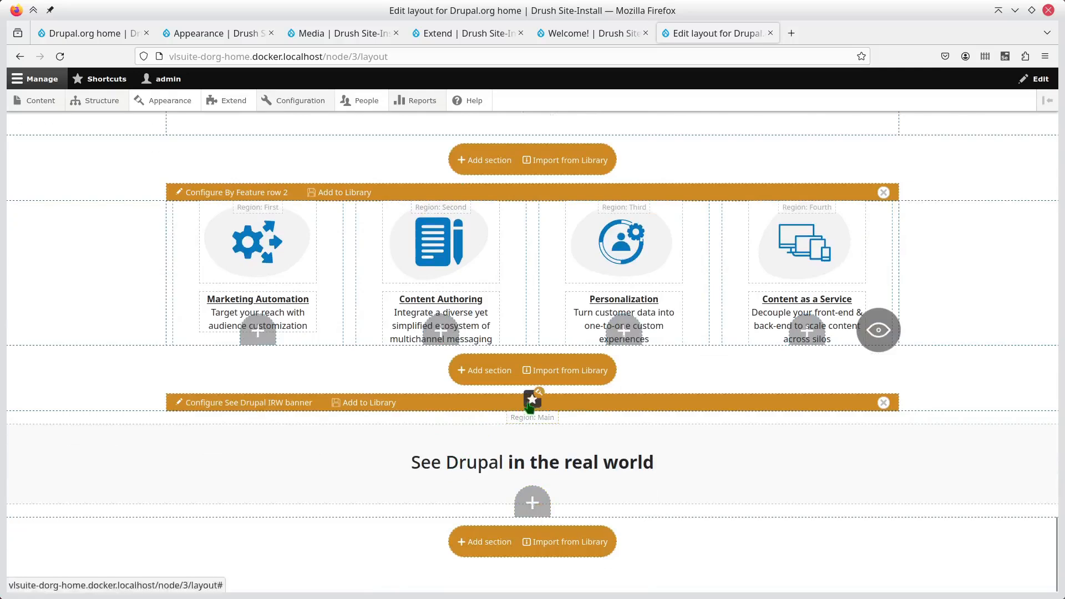
{"action": "left_click", "coordinate": [531, 400]}
{"action": "scroll", "coordinate": [523, 312], "scroll_direction": "down", "scroll_amount": 15}
{"action": "scroll", "coordinate": [523, 313], "scroll_direction": "down", "scroll_amount": 12}
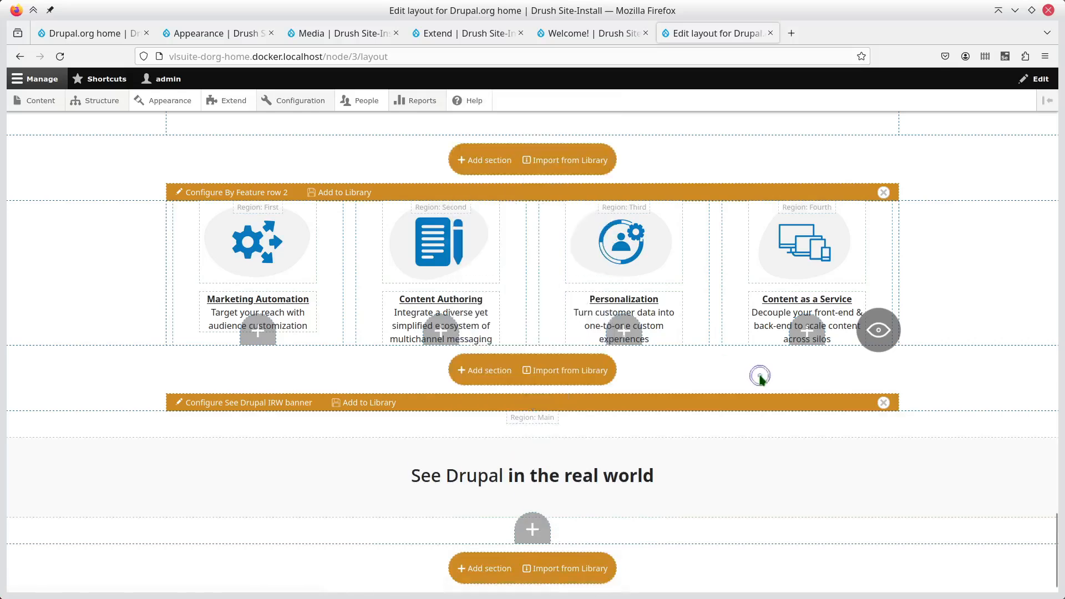
{"action": "left_click", "coordinate": [878, 330]}
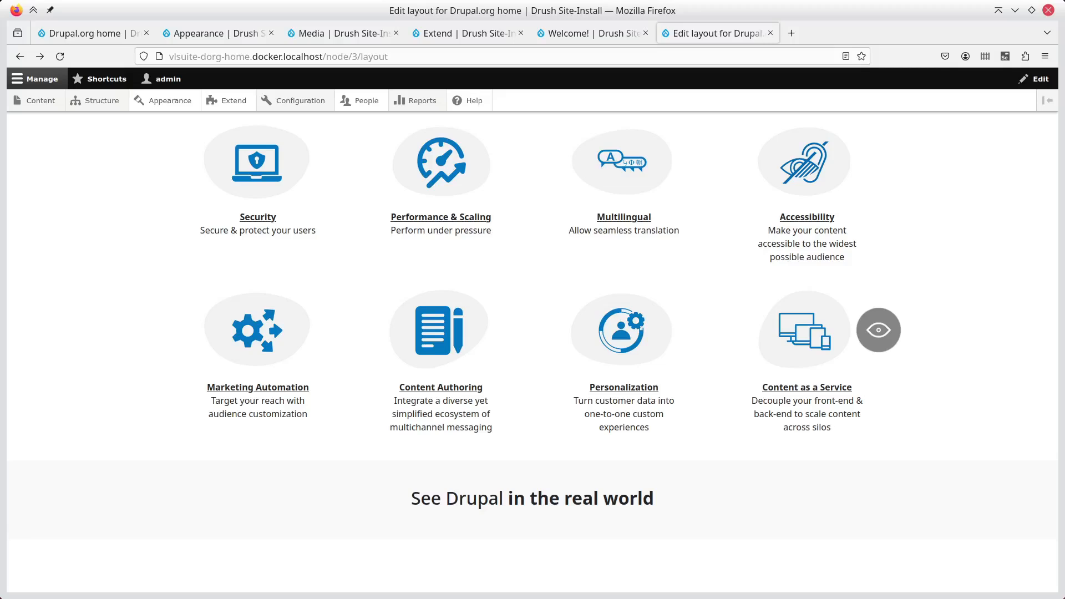
- Add a one-column section labelled "Carrousel" at the page end, with optional regions off
{"action": "left_click", "coordinate": [878, 330]}
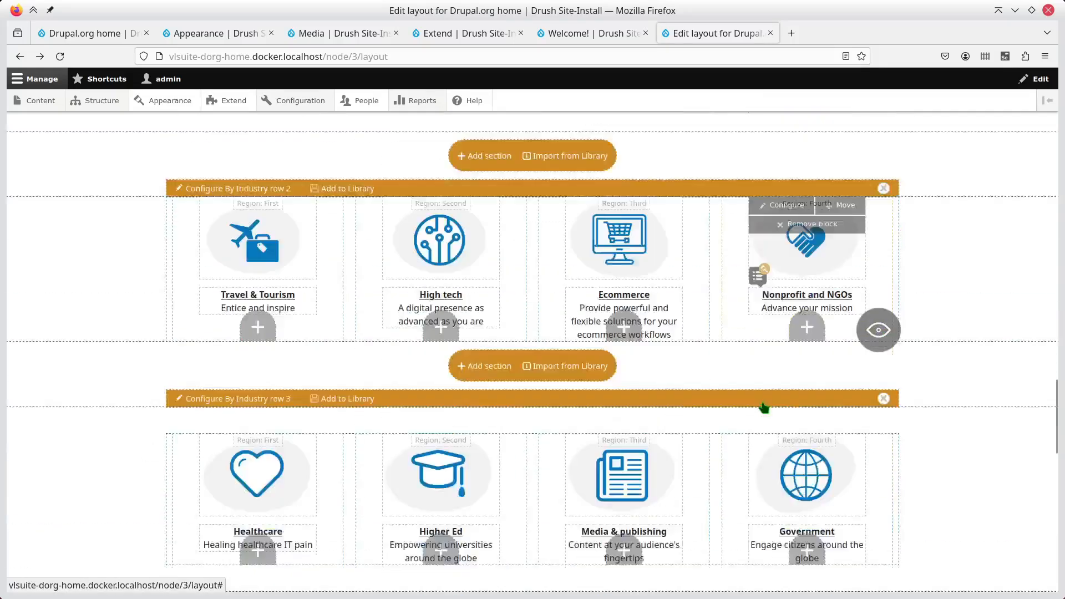
{"action": "scroll", "coordinate": [761, 407], "scroll_direction": "down", "scroll_amount": 8}
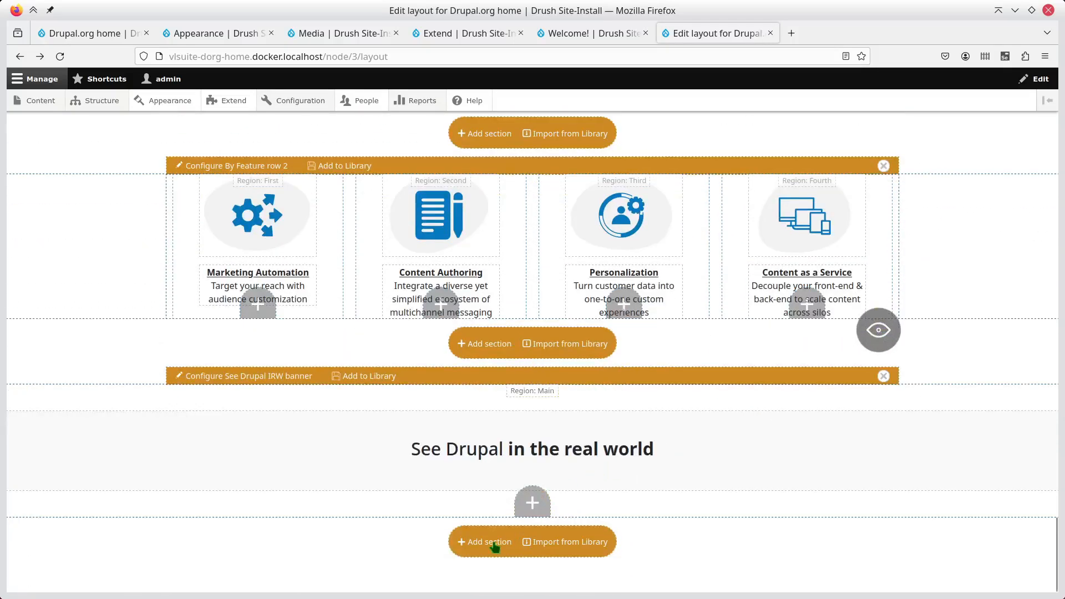
{"action": "left_click", "coordinate": [495, 543]}
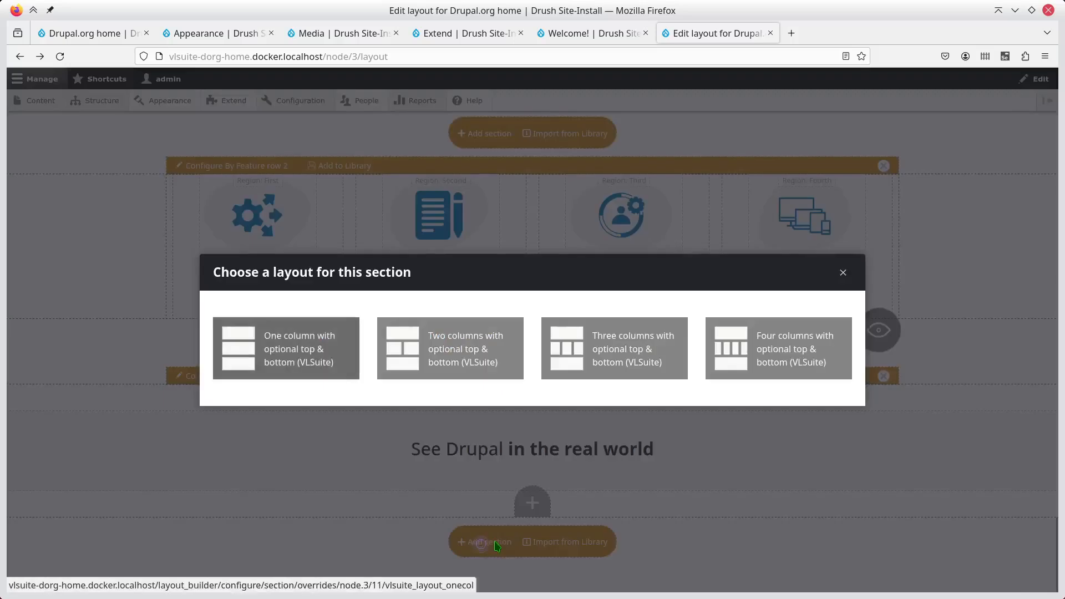
{"action": "left_click", "coordinate": [274, 343]}
{"action": "left_click", "coordinate": [267, 299]}
{"action": "left_click", "coordinate": [305, 201]}
{"action": "type", "text": "C"}
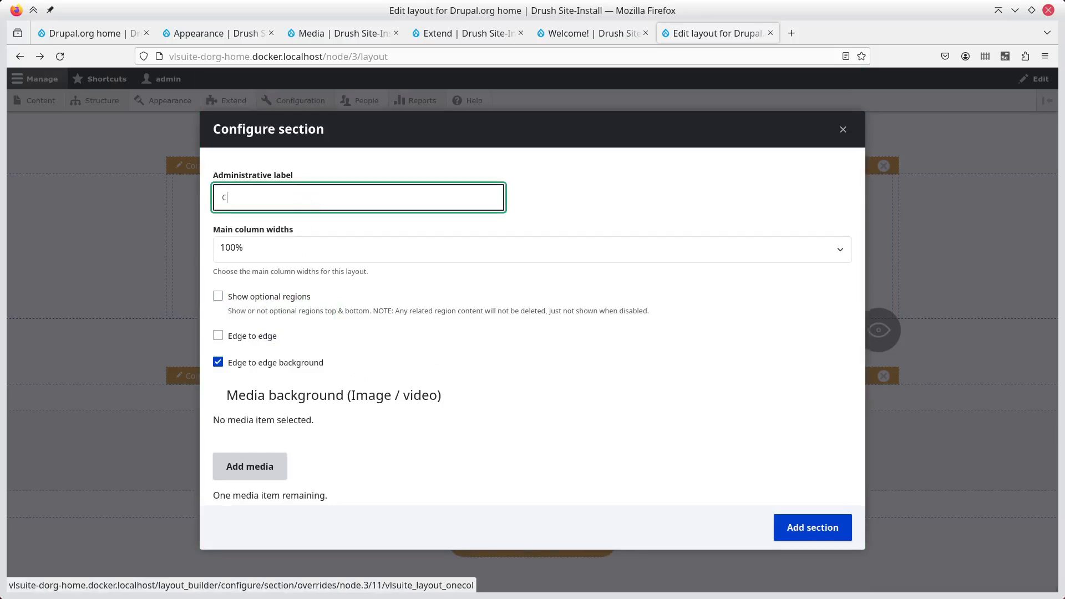
{"action": "type", "text": "Arrsel"}
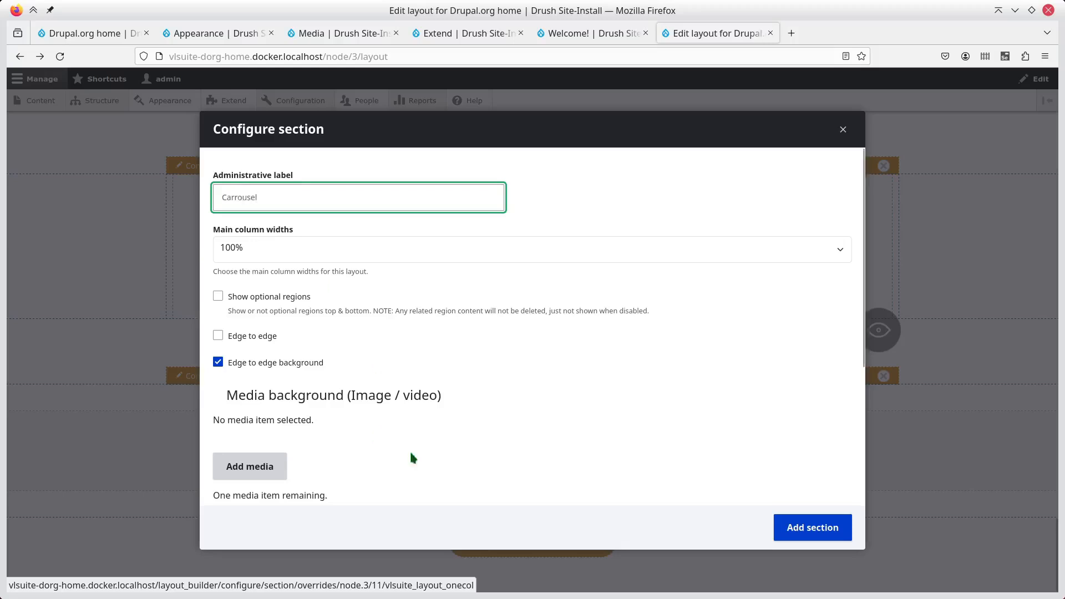
{"action": "left_click", "coordinate": [812, 529]}
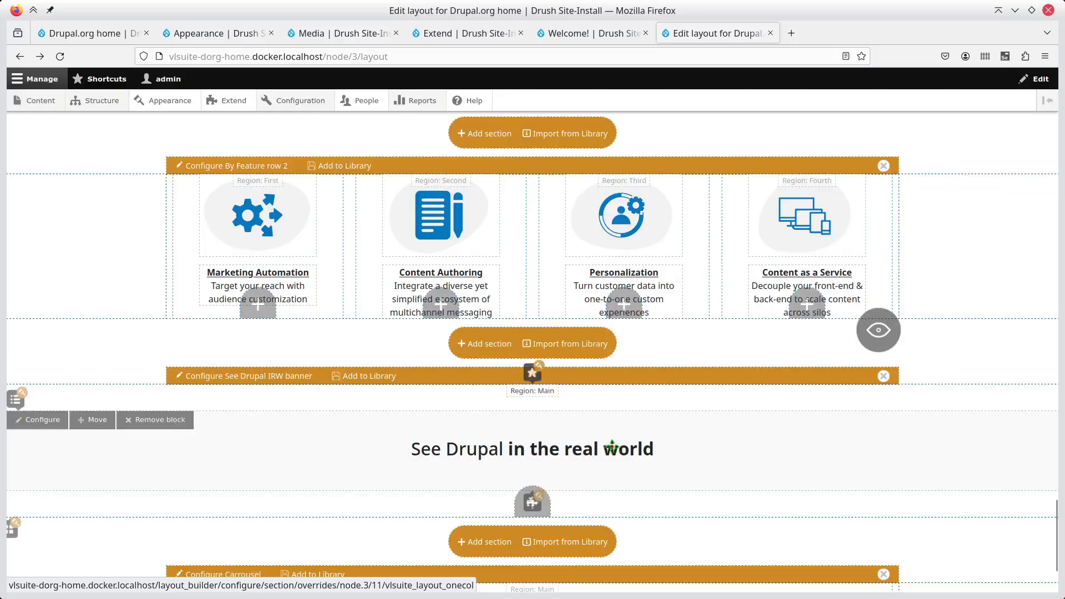
- Start adding a Card (VLSuite Collection) block to the Carrousel section's main region and look through its settings
{"action": "scroll", "coordinate": [386, 459], "scroll_direction": "down", "scroll_amount": 1}
{"action": "scroll", "coordinate": [386, 459], "scroll_direction": "down", "scroll_amount": 2}
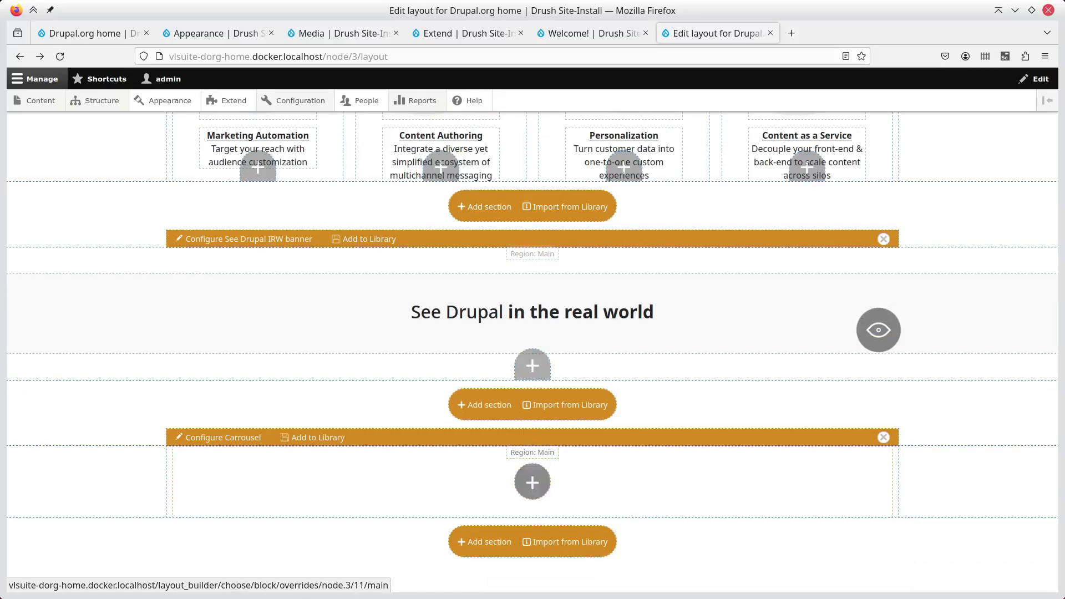
{"action": "left_click", "coordinate": [541, 489]}
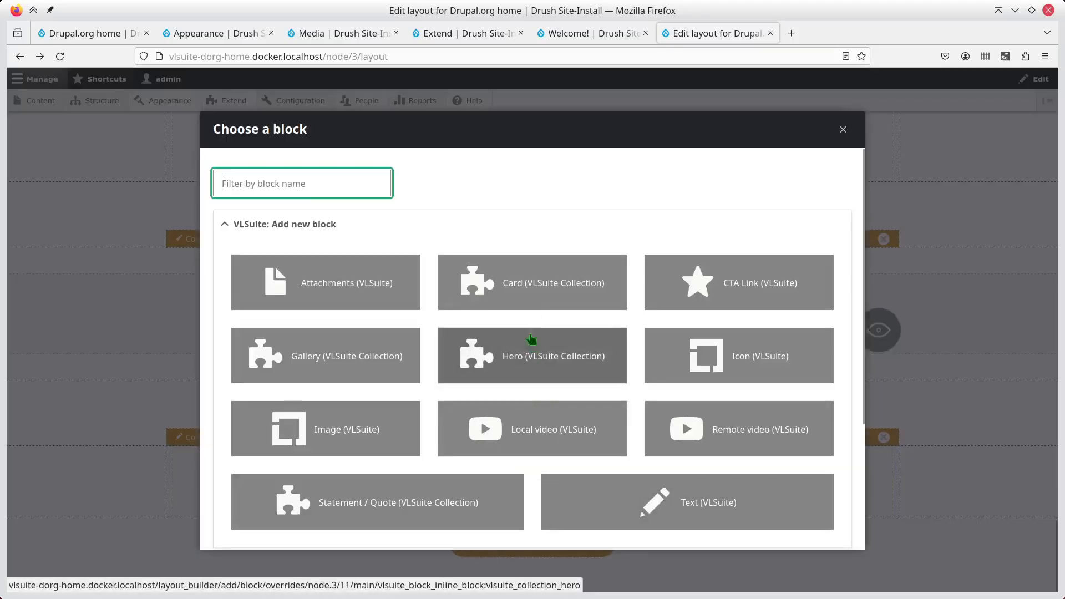
{"action": "left_click", "coordinate": [538, 302]}
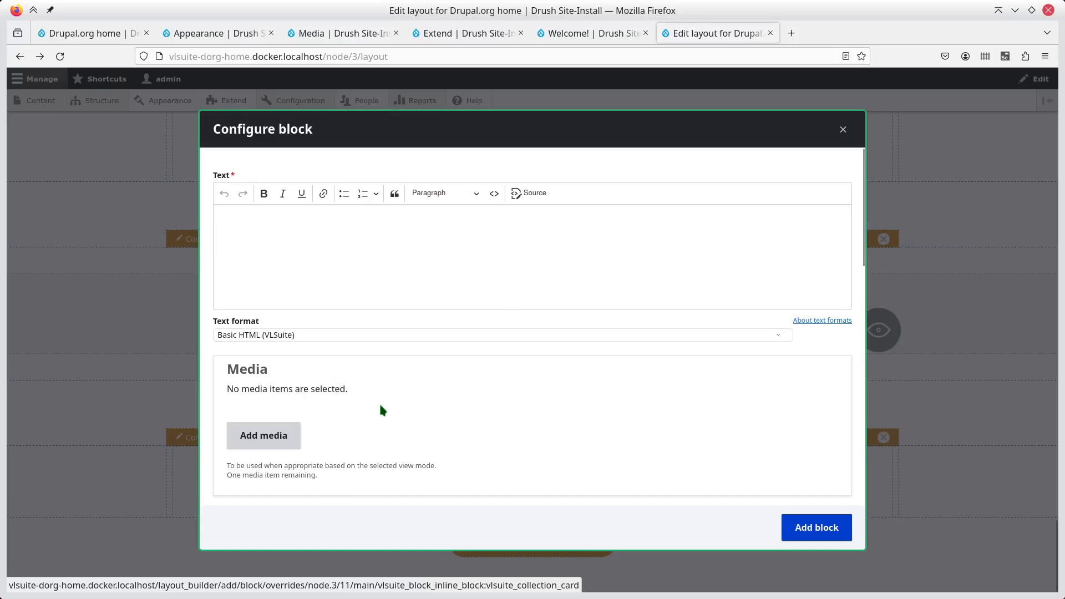
{"action": "scroll", "coordinate": [381, 410], "scroll_direction": "down", "scroll_amount": 5}
{"action": "scroll", "coordinate": [383, 406], "scroll_direction": "up", "scroll_amount": 5}
- Copy the "Major League Soccer (MLS)" title and description from the drupal.org case studies into the card's text
{"action": "key", "text": "alt+Tab"}
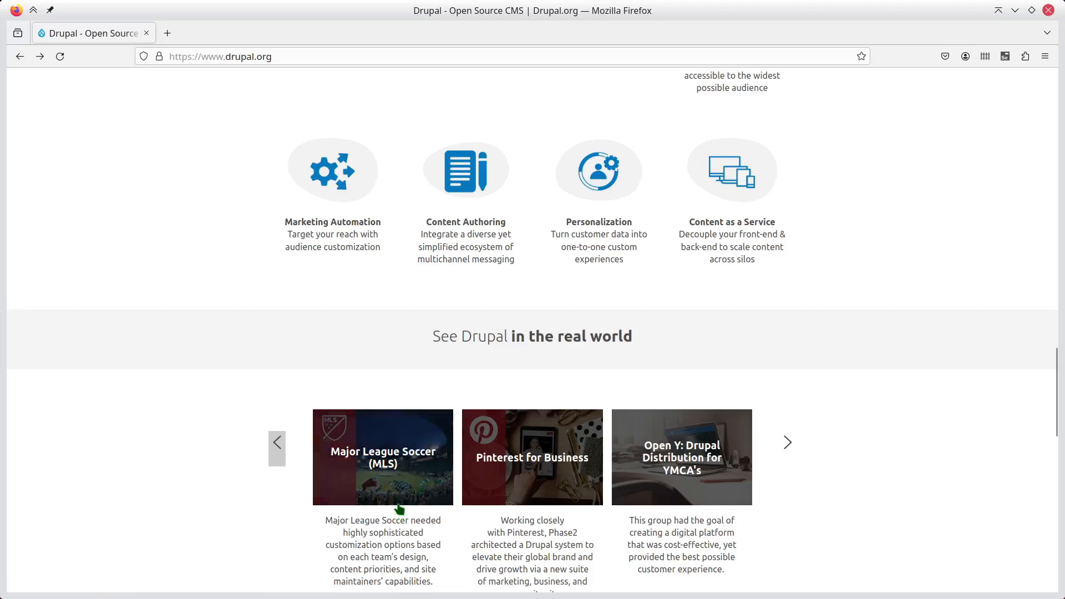
{"action": "key", "text": "alt+Tab"}
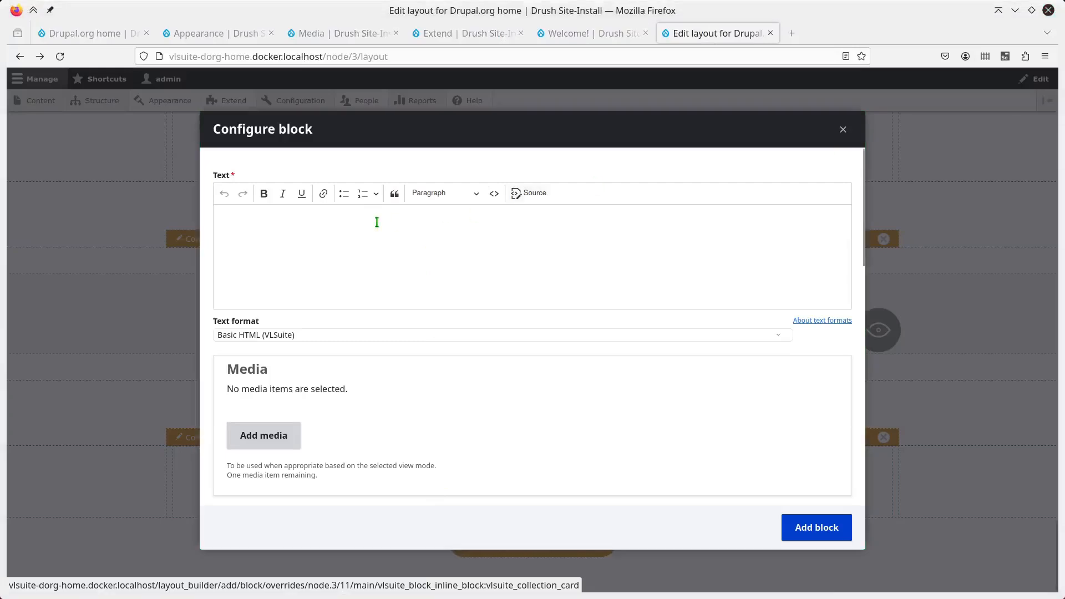
{"action": "left_click", "coordinate": [328, 236]}
{"action": "type", "text": "Major League Soccer (MLS) Major League Soccer needed highly sophisticated customization options based on each team’s design, content priorities, and site maintainers’ capabilities."}
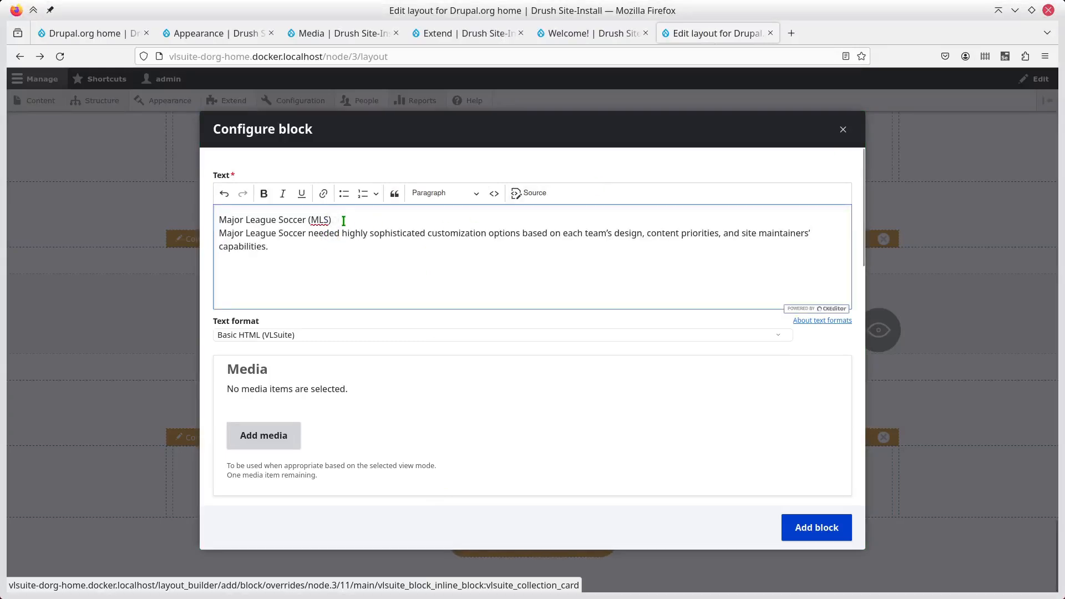
{"action": "triple_click", "coordinate": [343, 221]}
{"action": "key", "text": "alt+Tab"}
{"action": "right_click", "coordinate": [347, 438]}
{"action": "left_click", "coordinate": [383, 347]}
{"action": "key", "text": "alt+Tab"}
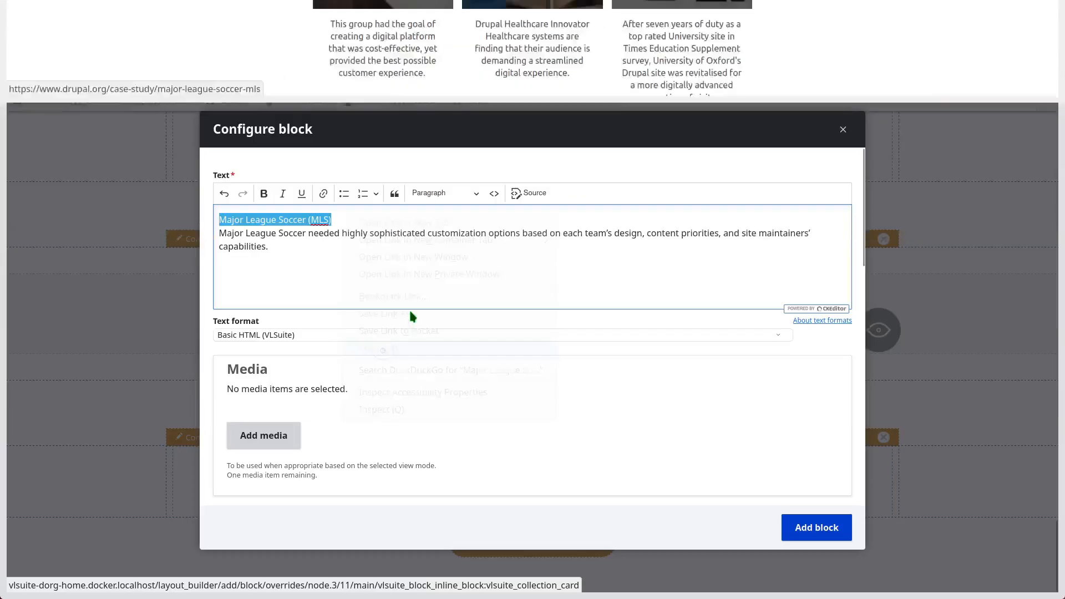
{"action": "left_click", "coordinate": [323, 193]}
{"action": "key", "text": "ctrl+v"}
{"action": "left_click", "coordinate": [361, 246]}
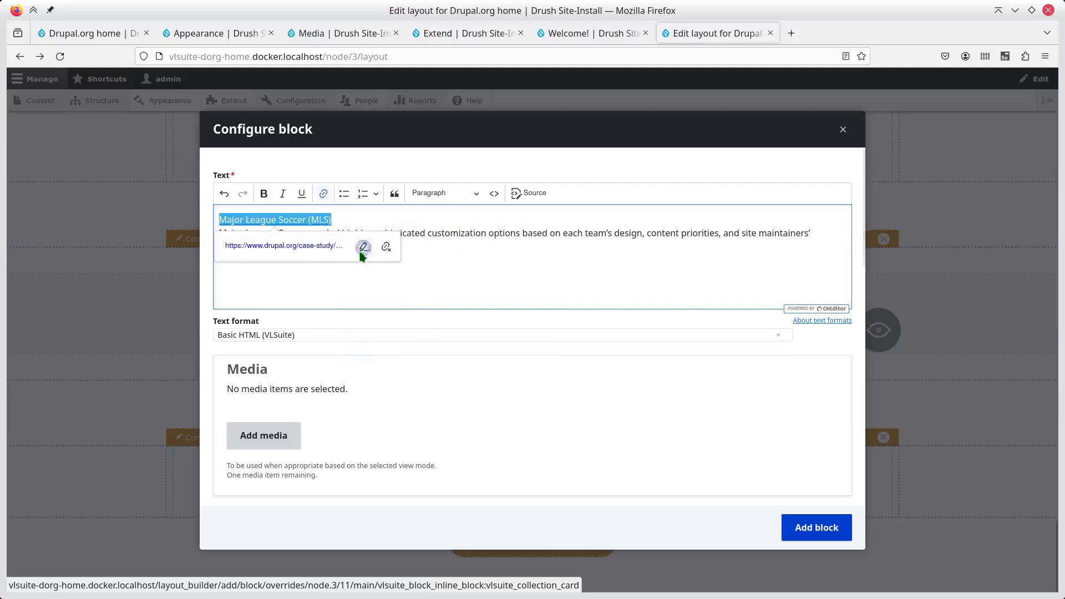
- Insert the "Case Study image 01" image from the media library as the Major League Soccer card's media
{"action": "scroll", "coordinate": [368, 311], "scroll_direction": "down", "scroll_amount": 3}
{"action": "left_click", "coordinate": [264, 281]}
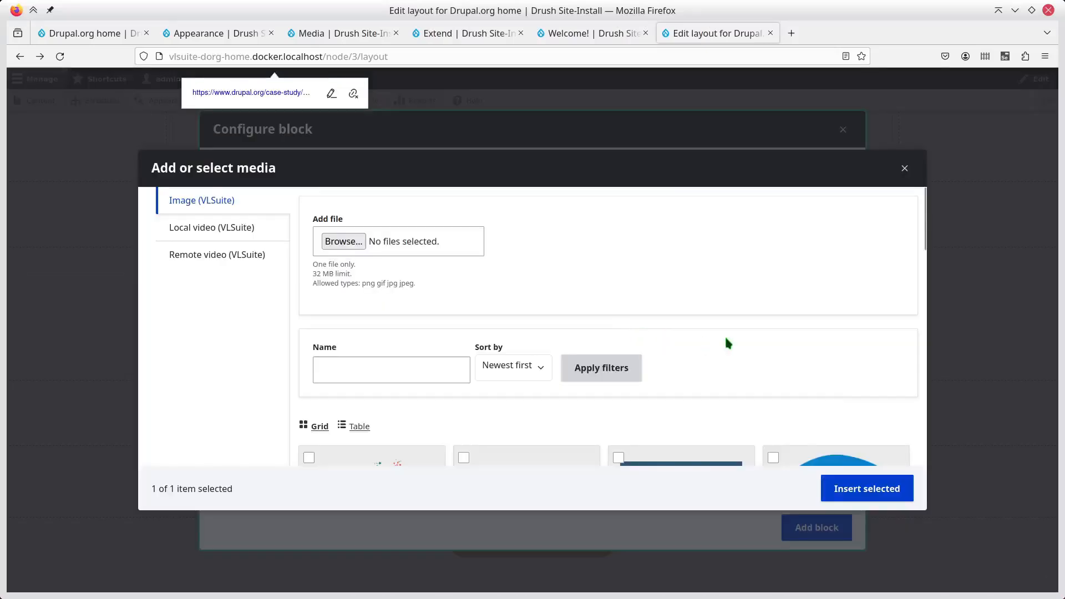
{"action": "scroll", "coordinate": [721, 338], "scroll_direction": "down", "scroll_amount": 4}
{"action": "scroll", "coordinate": [760, 340], "scroll_direction": "down", "scroll_amount": 1}
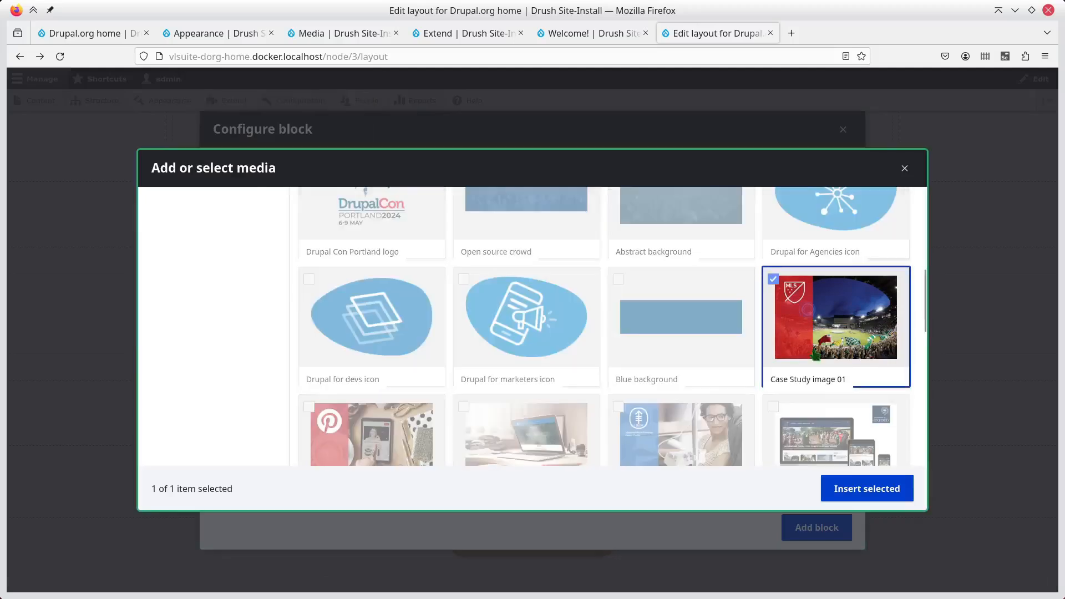
{"action": "left_click", "coordinate": [863, 495]}
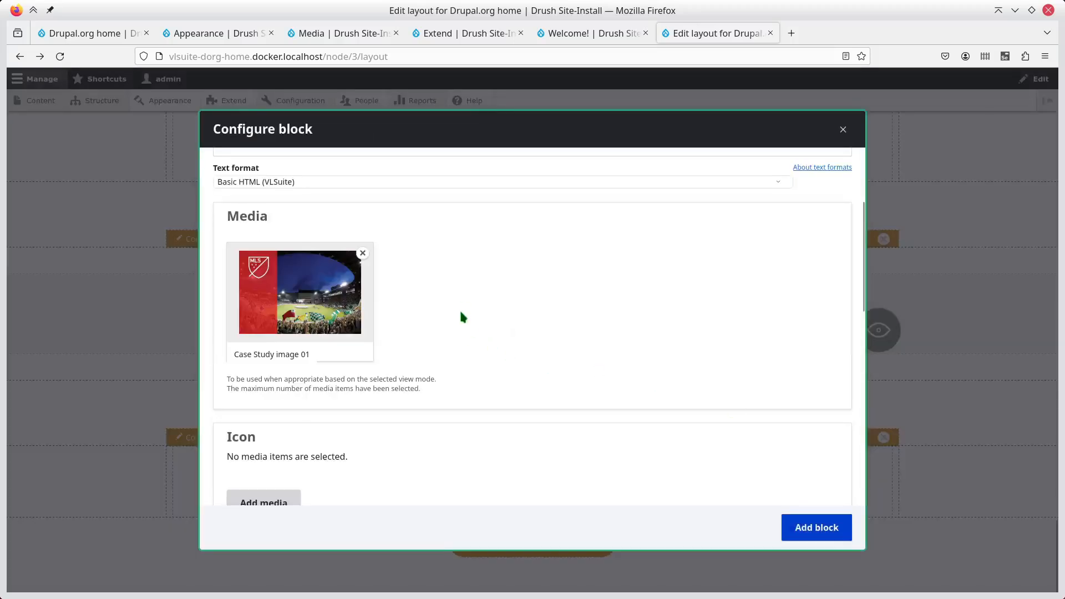
- Set the card's view mode to Customizable (VLSuite) and add the block to the Carrousel section
{"action": "scroll", "coordinate": [461, 305], "scroll_direction": "down", "scroll_amount": 5}
{"action": "scroll", "coordinate": [461, 303], "scroll_direction": "down", "scroll_amount": 4}
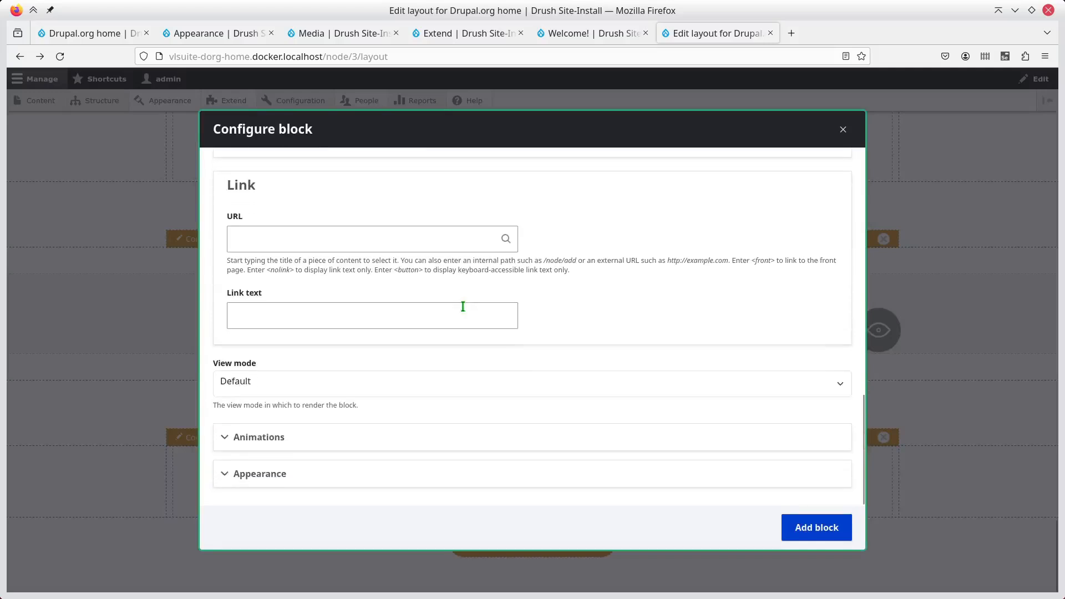
{"action": "left_click", "coordinate": [313, 394]}
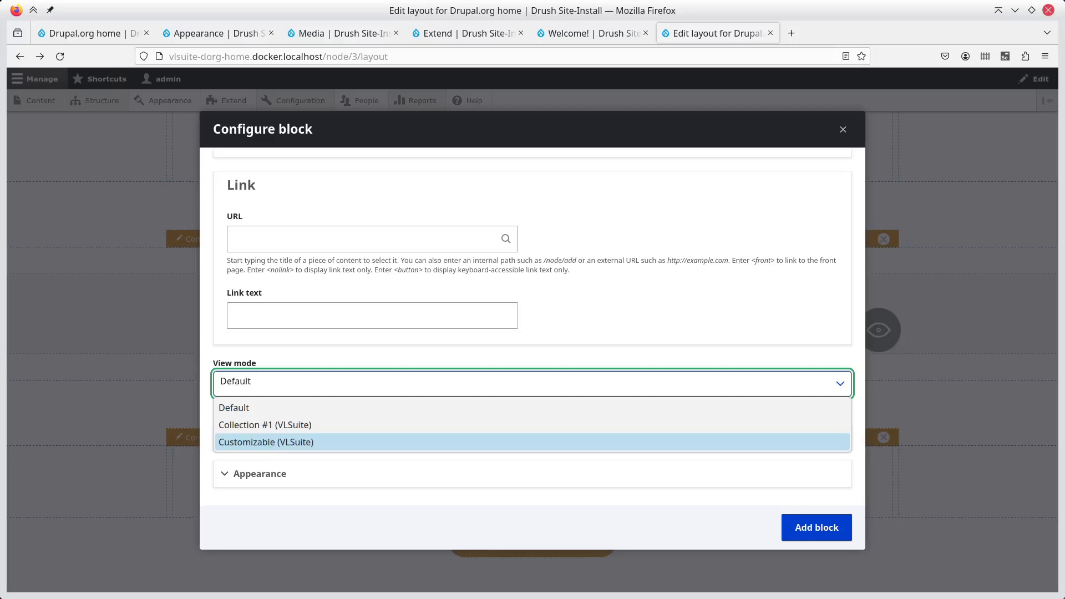
{"action": "left_click", "coordinate": [273, 444]}
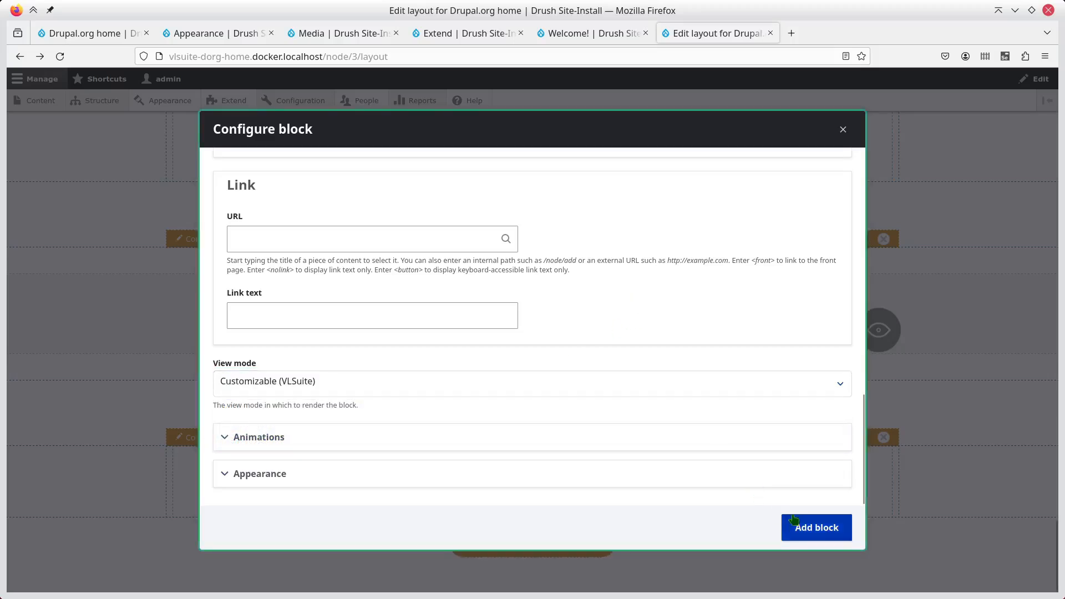
{"action": "left_click", "coordinate": [825, 531]}
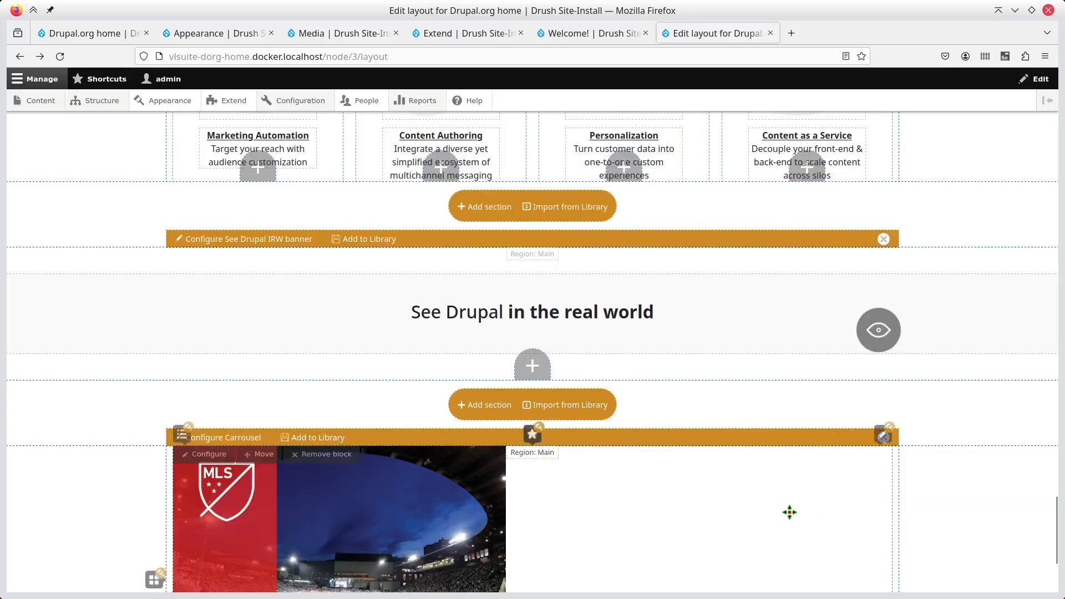
{"action": "scroll", "coordinate": [659, 474], "scroll_direction": "down", "scroll_amount": 3}
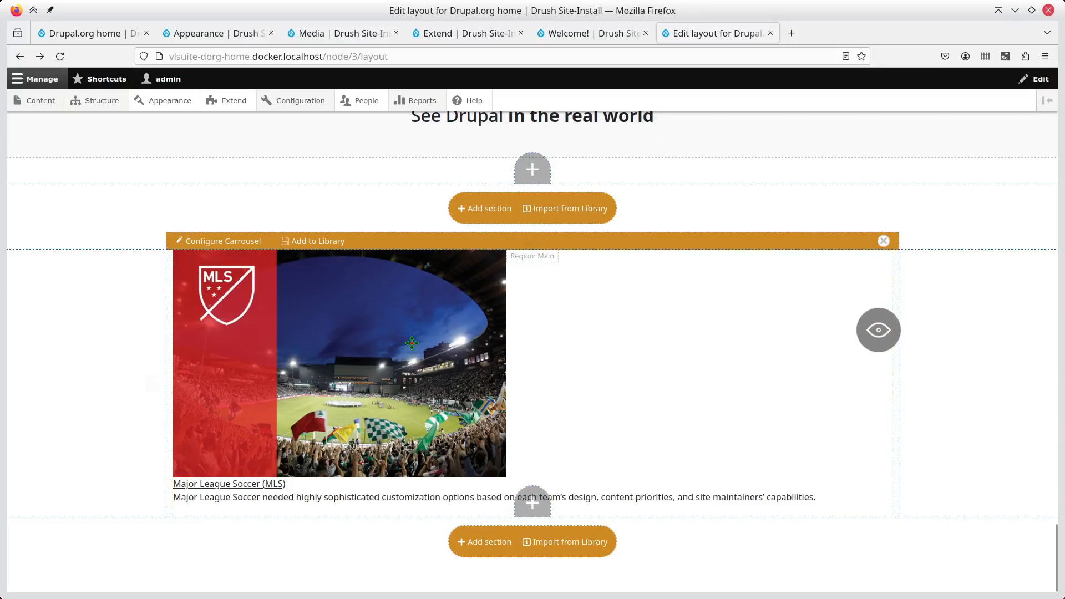
- Activate the Carrousel section's slider with 3 slides per view and 1 slide per view on small screens
{"action": "mouse_move", "coordinate": [435, 353]}
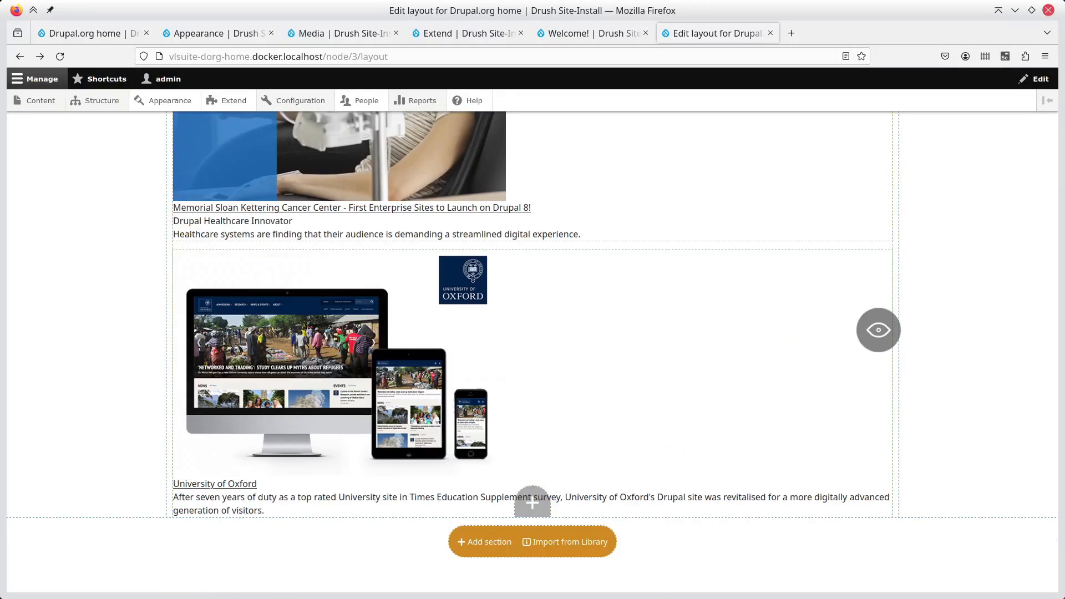
{"action": "scroll", "coordinate": [689, 442], "scroll_direction": "up", "scroll_amount": 10}
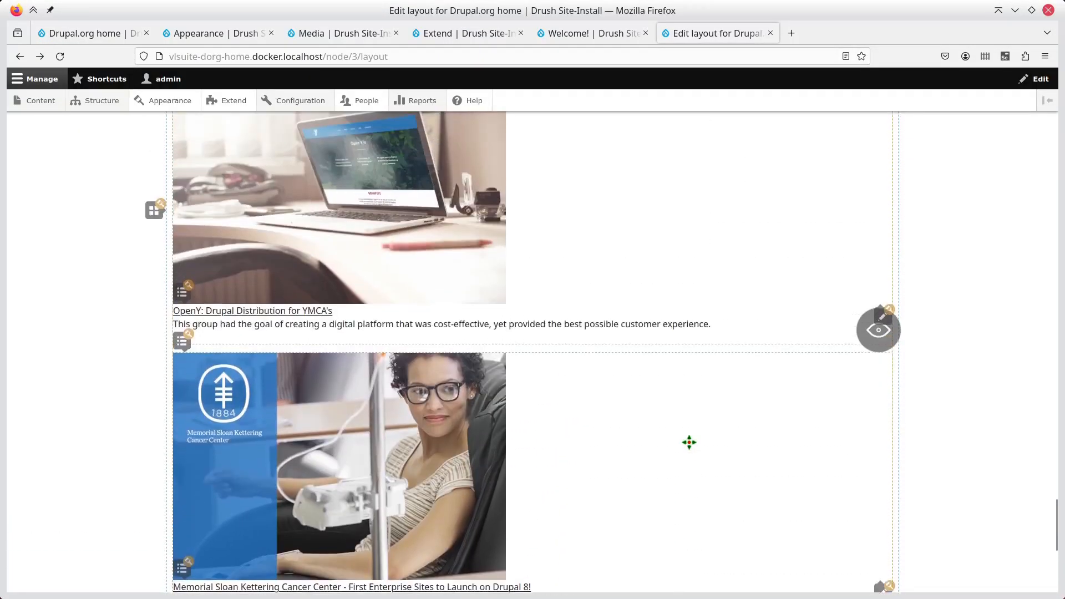
{"action": "scroll", "coordinate": [689, 443], "scroll_direction": "up", "scroll_amount": 3}
{"action": "scroll", "coordinate": [689, 449], "scroll_direction": "up", "scroll_amount": 2}
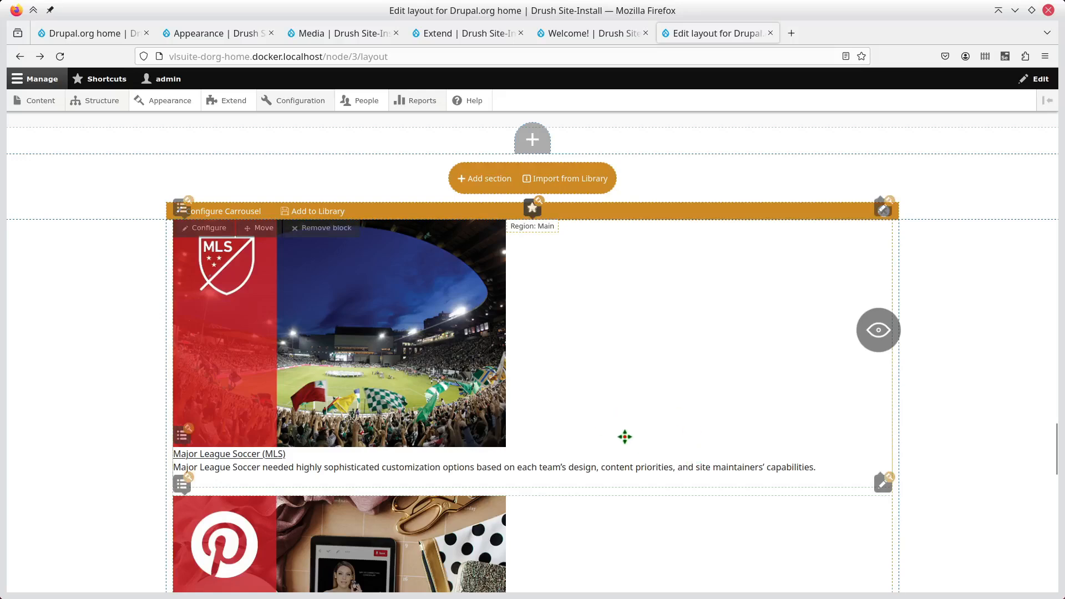
{"action": "left_click", "coordinate": [225, 211]}
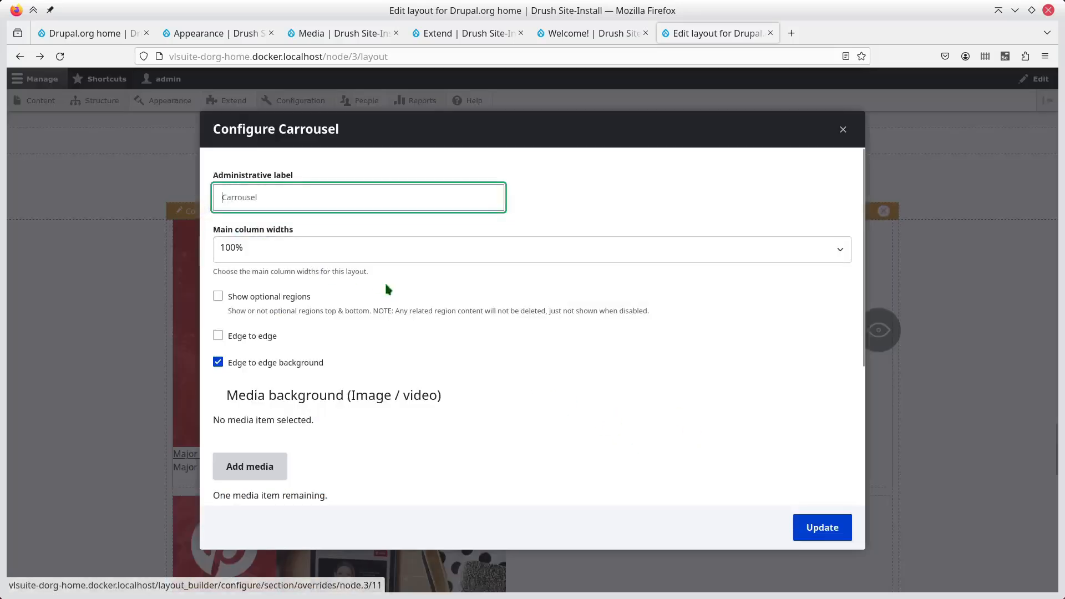
{"action": "scroll", "coordinate": [653, 349], "scroll_direction": "down", "scroll_amount": 3}
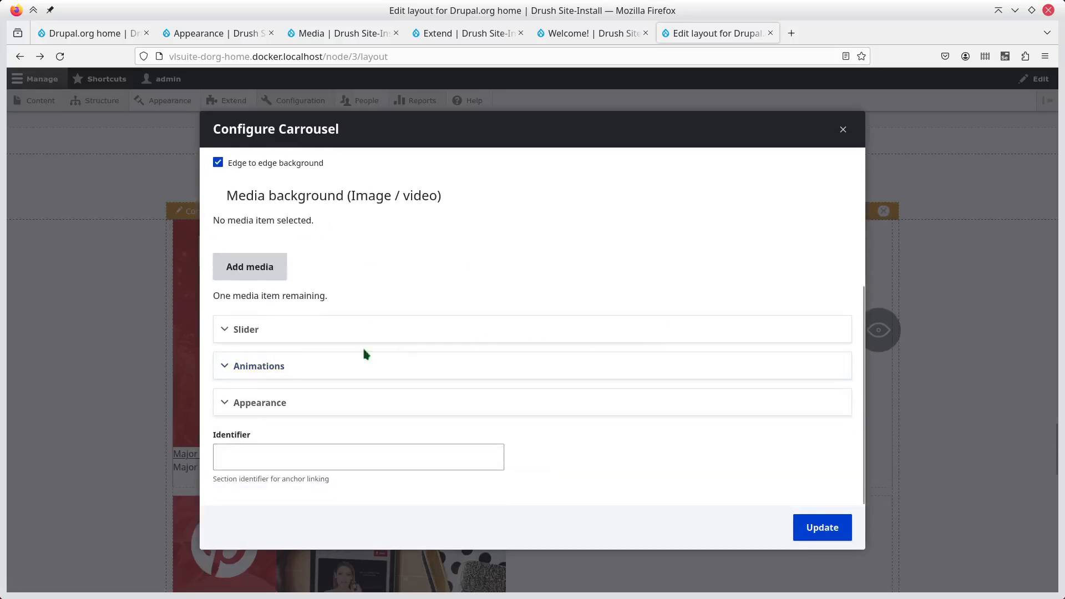
{"action": "left_click", "coordinate": [287, 333]}
{"action": "scroll", "coordinate": [494, 326], "scroll_direction": "down", "scroll_amount": 4}
{"action": "scroll", "coordinate": [466, 316], "scroll_direction": "up", "scroll_amount": 3}
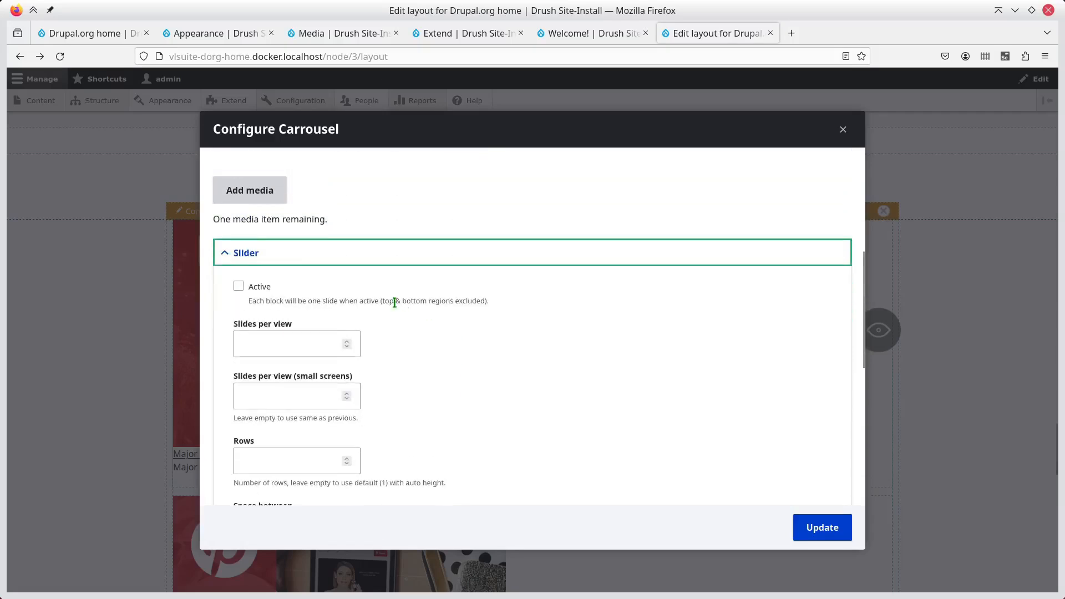
{"action": "left_click", "coordinate": [321, 337]}
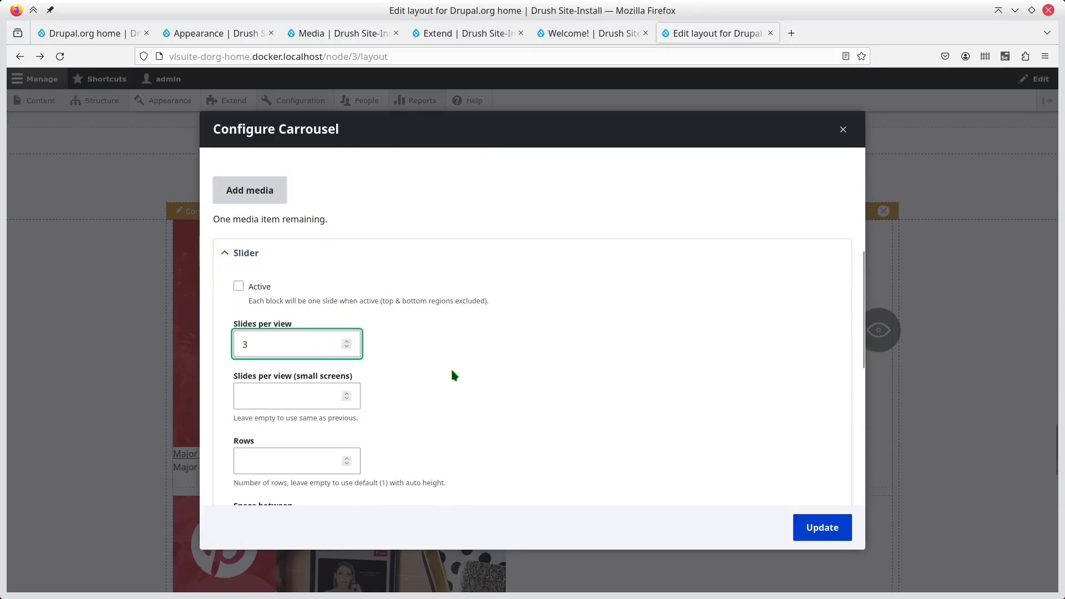
{"action": "left_click", "coordinate": [309, 391]}
{"action": "type", "text": "1"}
{"action": "left_click", "coordinate": [239, 286]}
- Turn on the slider's previous/next navigation and update the Carrousel section
{"action": "scroll", "coordinate": [478, 387], "scroll_direction": "down", "scroll_amount": 2}
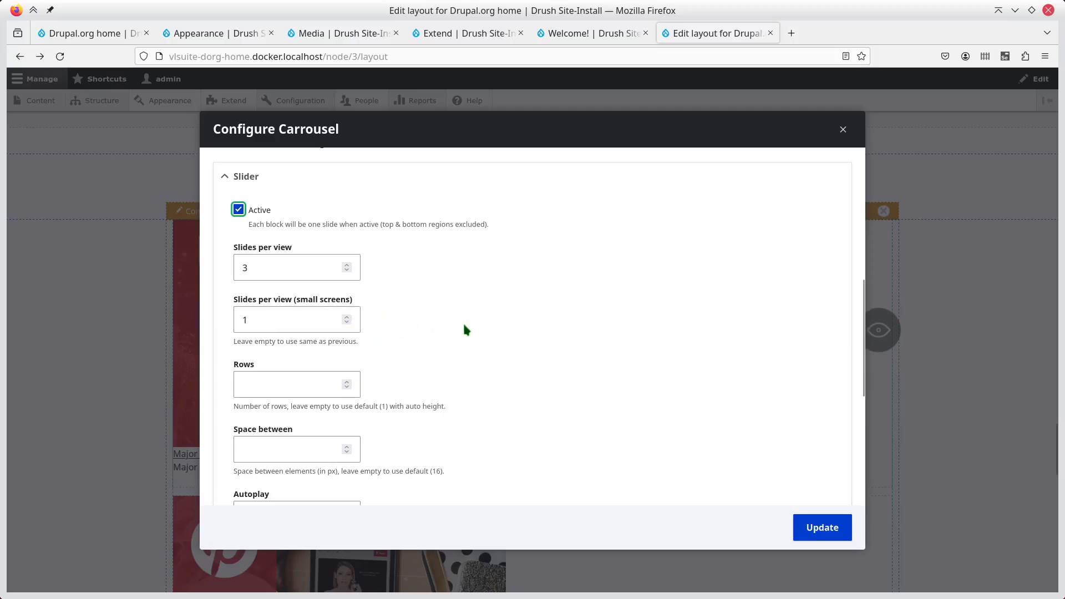
{"action": "scroll", "coordinate": [464, 325], "scroll_direction": "down", "scroll_amount": 4}
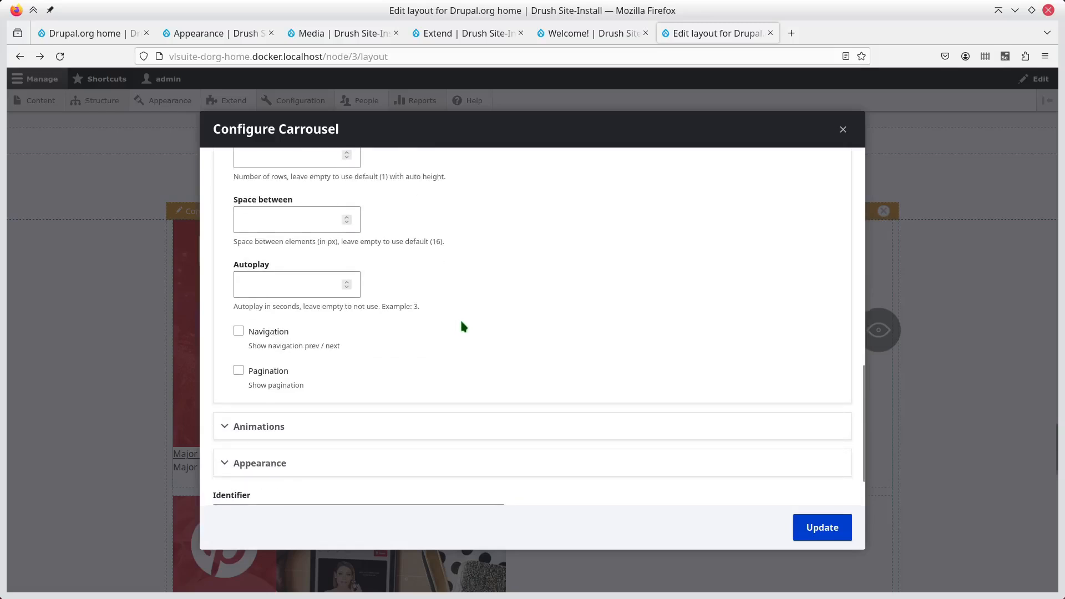
{"action": "left_click", "coordinate": [240, 333]}
{"action": "left_click", "coordinate": [826, 528]}
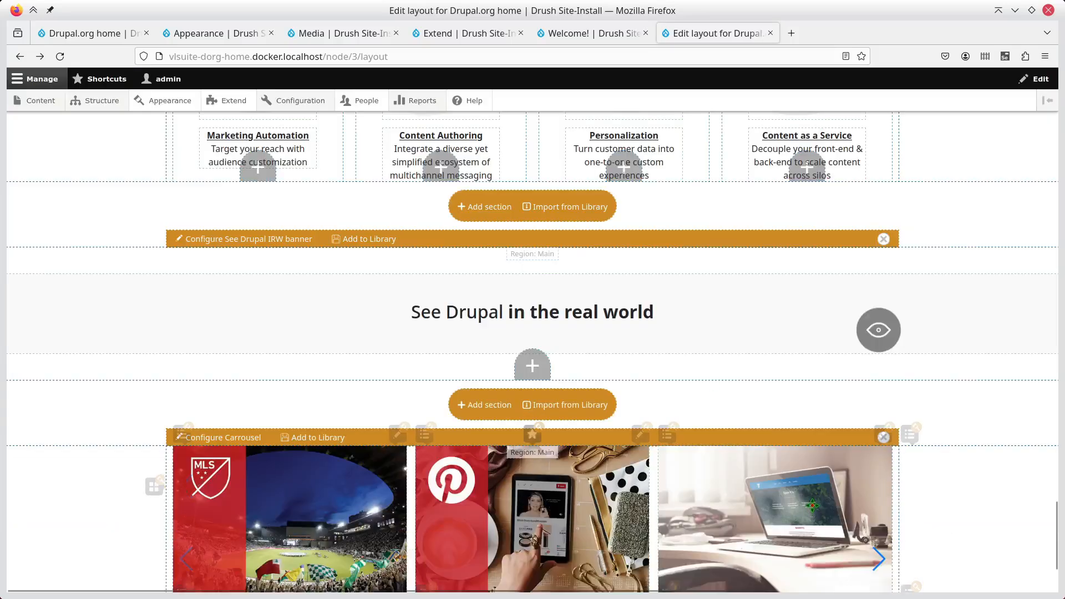
- Preview the page without the layout controls and test the case study carousel by moving forward and back through its slides
{"action": "scroll", "coordinate": [810, 402], "scroll_direction": "down", "scroll_amount": 3}
{"action": "scroll", "coordinate": [810, 407], "scroll_direction": "down", "scroll_amount": 1}
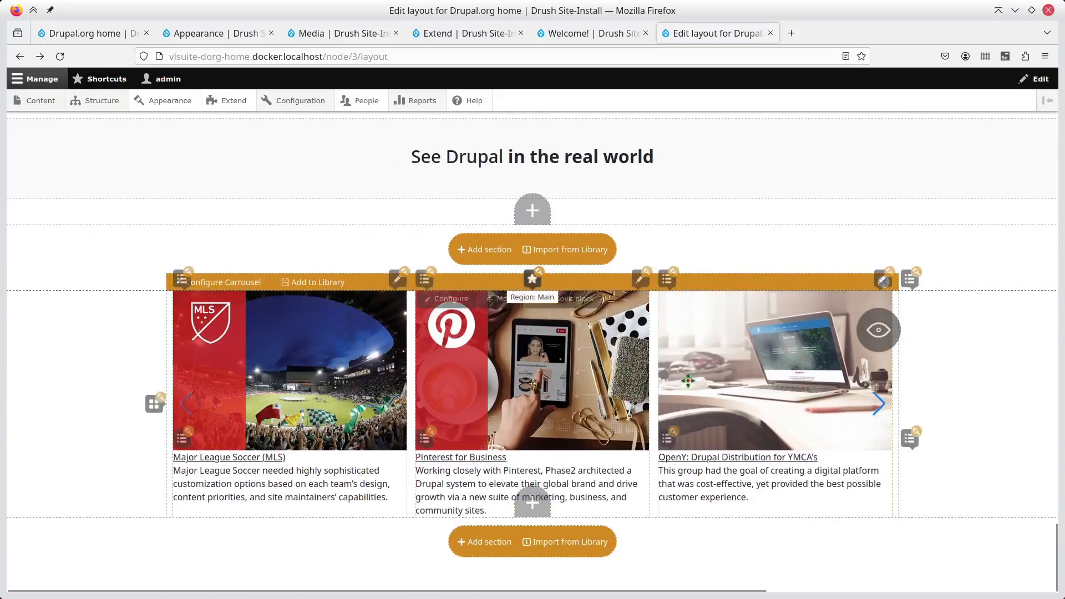
{"action": "left_click", "coordinate": [880, 331]}
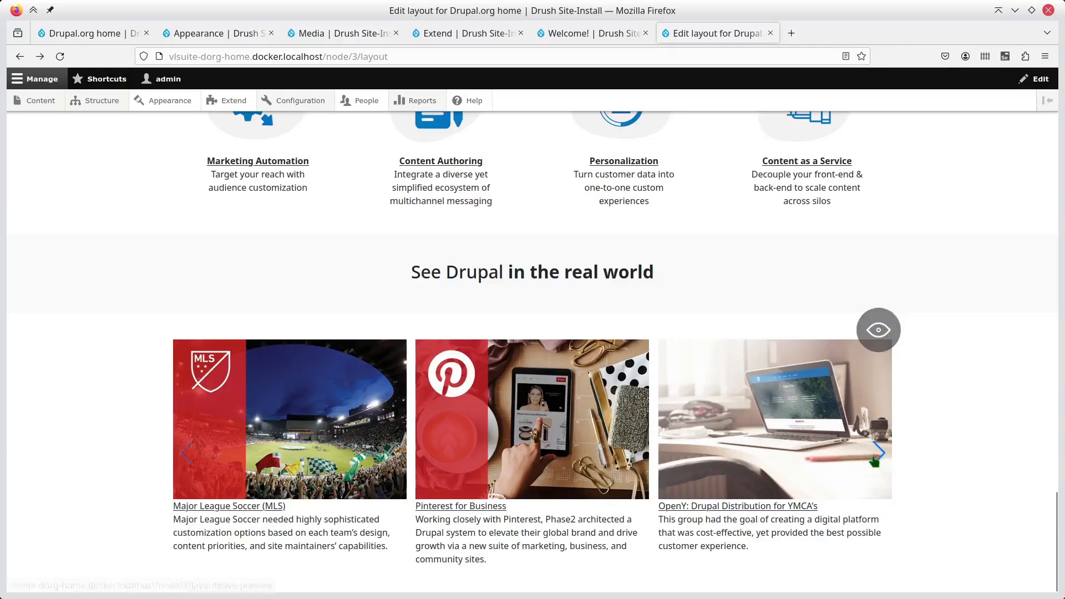
{"action": "left_click", "coordinate": [879, 455]}
{"action": "left_click", "coordinate": [880, 454]}
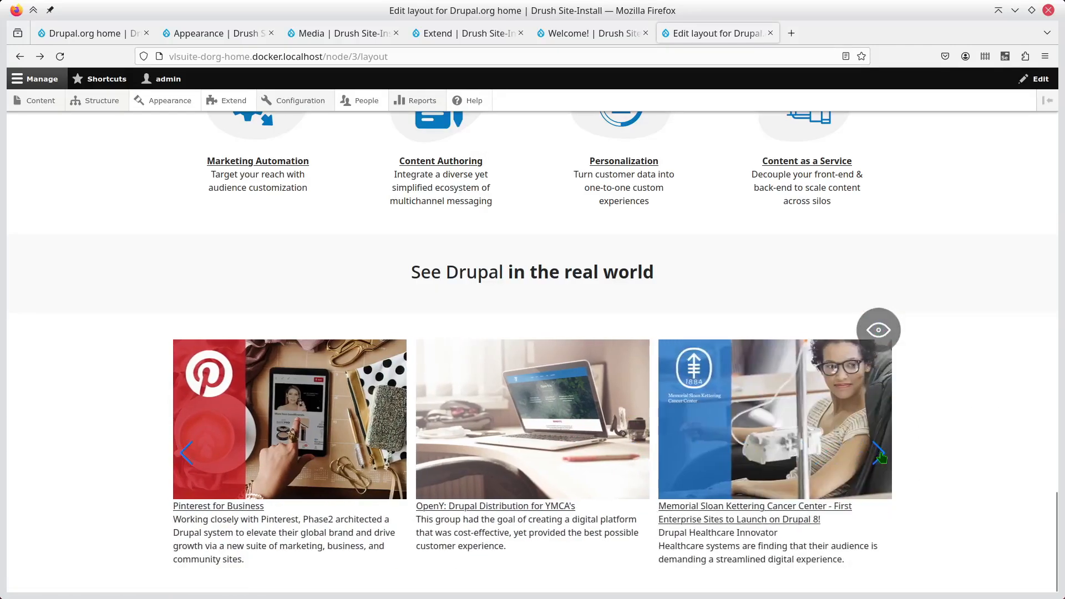
{"action": "left_click", "coordinate": [880, 455]}
{"action": "left_click", "coordinate": [189, 461]}
{"action": "left_click", "coordinate": [189, 461]}
{"action": "left_click", "coordinate": [886, 333]}
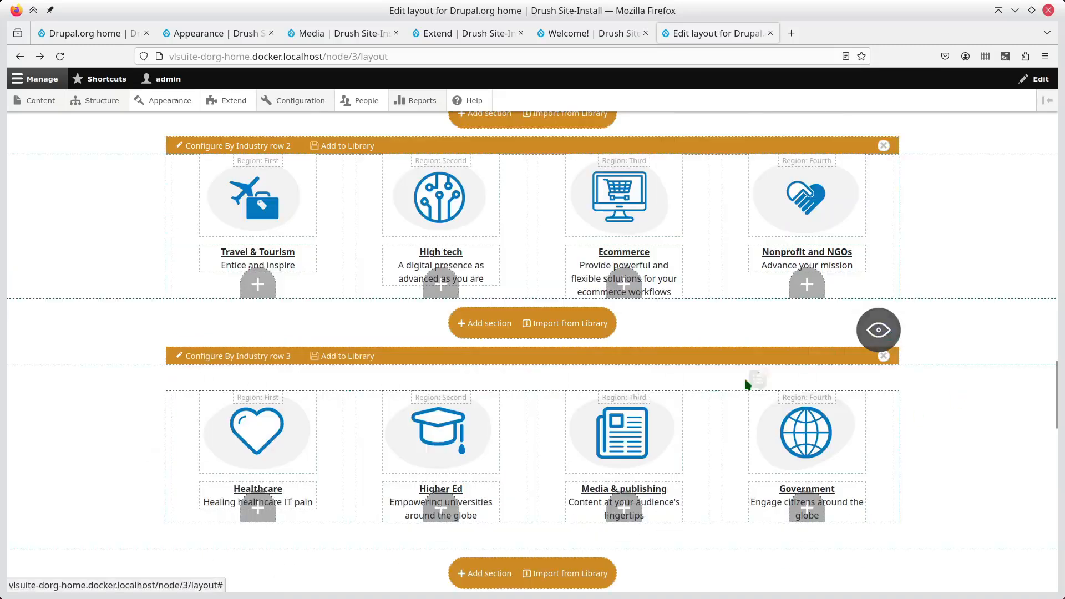
- Set the text alignment of the Carrousel section's main region to Center
{"action": "scroll", "coordinate": [743, 381], "scroll_direction": "down", "scroll_amount": 10}
{"action": "scroll", "coordinate": [535, 473], "scroll_direction": "down", "scroll_amount": 5}
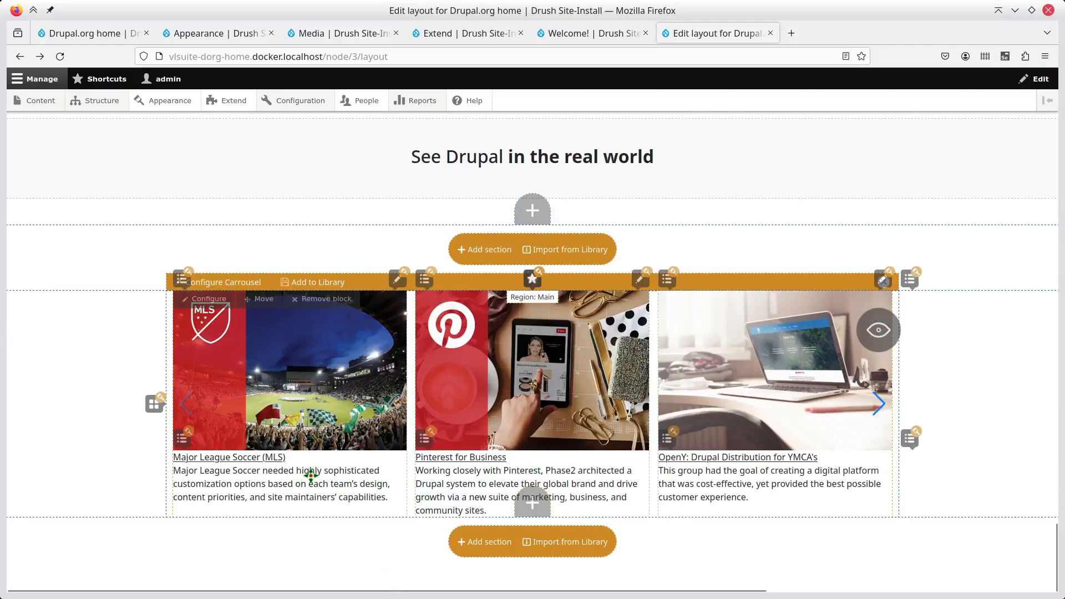
{"action": "left_click", "coordinate": [533, 280]}
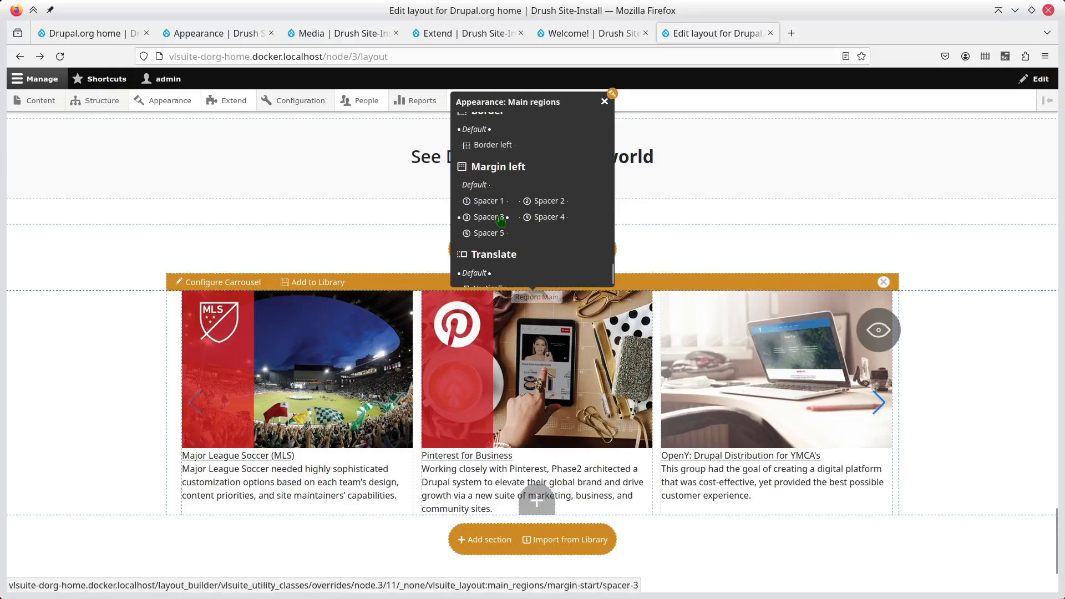
{"action": "left_click", "coordinate": [499, 220]}
{"action": "scroll", "coordinate": [500, 220], "scroll_direction": "down", "scroll_amount": 5}
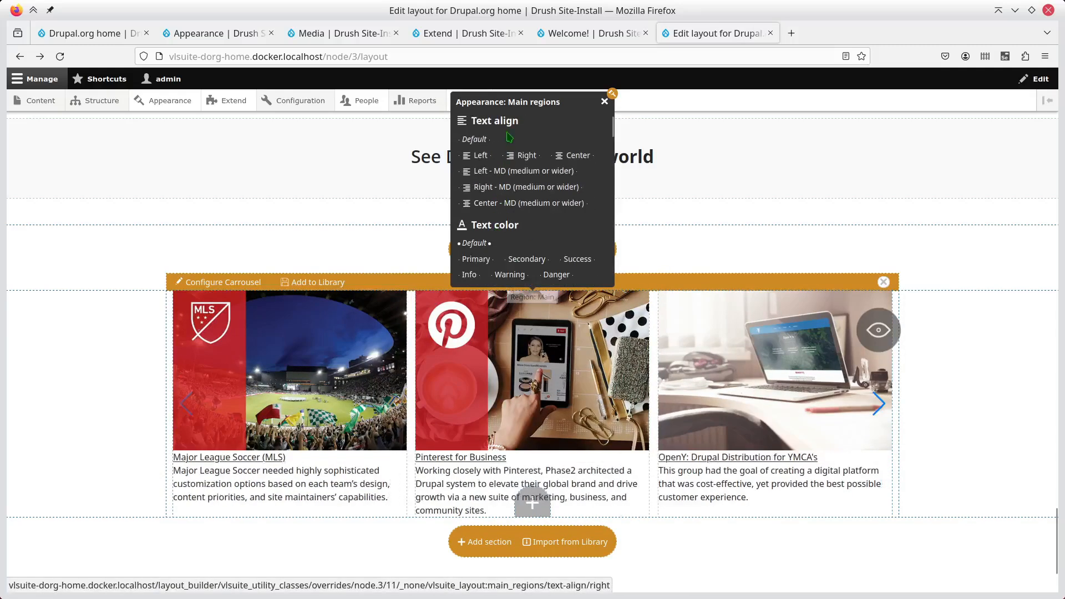
{"action": "left_click", "coordinate": [578, 156]}
{"action": "scroll", "coordinate": [589, 163], "scroll_direction": "up", "scroll_amount": 3}
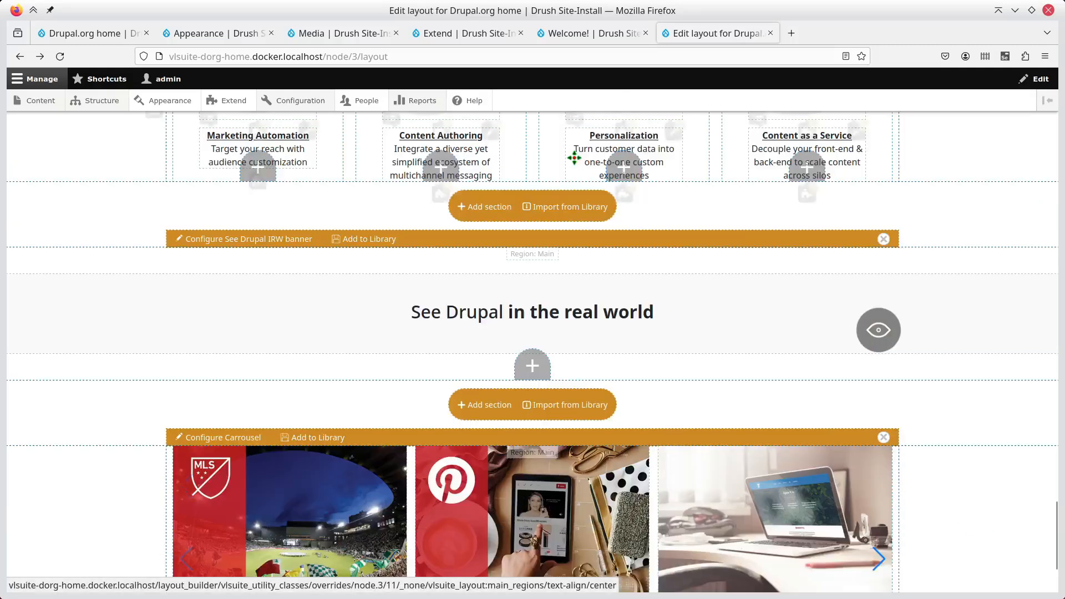
{"action": "scroll", "coordinate": [625, 156], "scroll_direction": "down", "scroll_amount": 3}
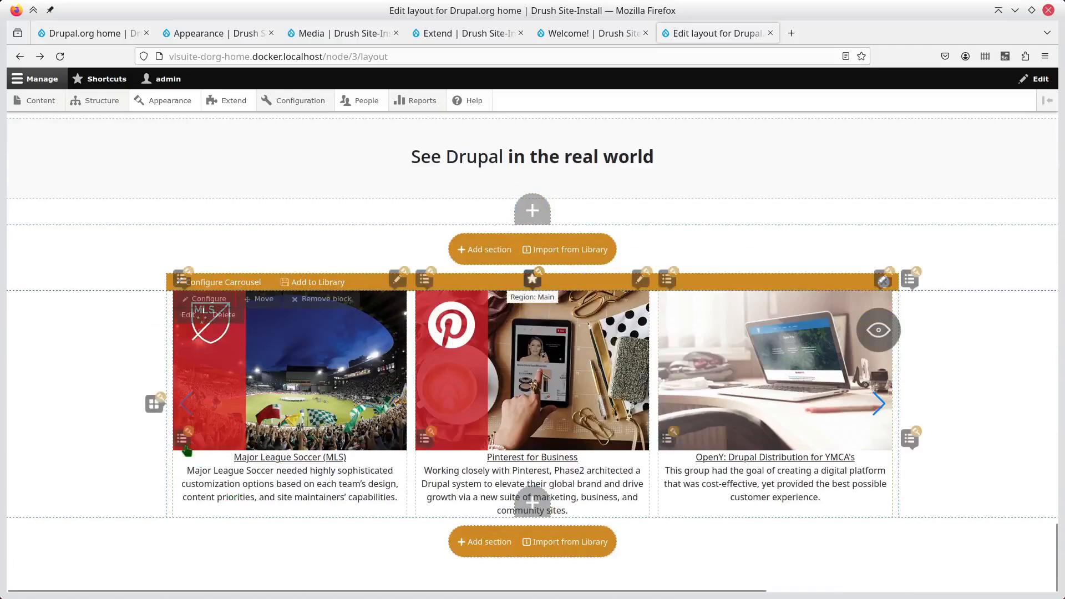
- Set the vertical spacing of the Major League Soccer card's text field to Spacer 4
{"action": "left_click", "coordinate": [181, 440]}
{"action": "left_click", "coordinate": [268, 327]}
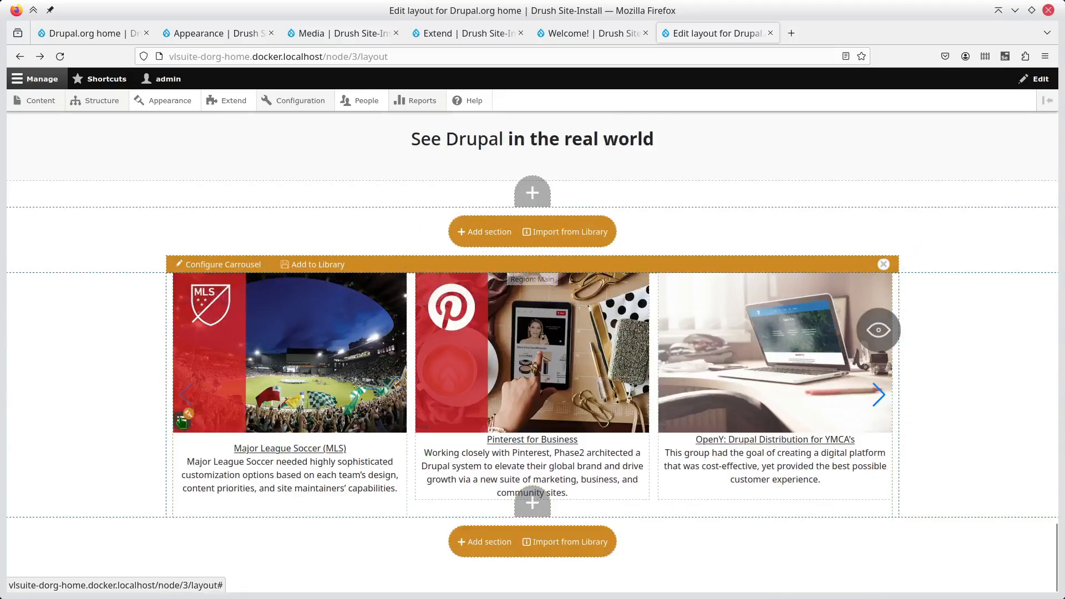
{"action": "left_click", "coordinate": [181, 421]}
{"action": "left_click", "coordinate": [211, 321]}
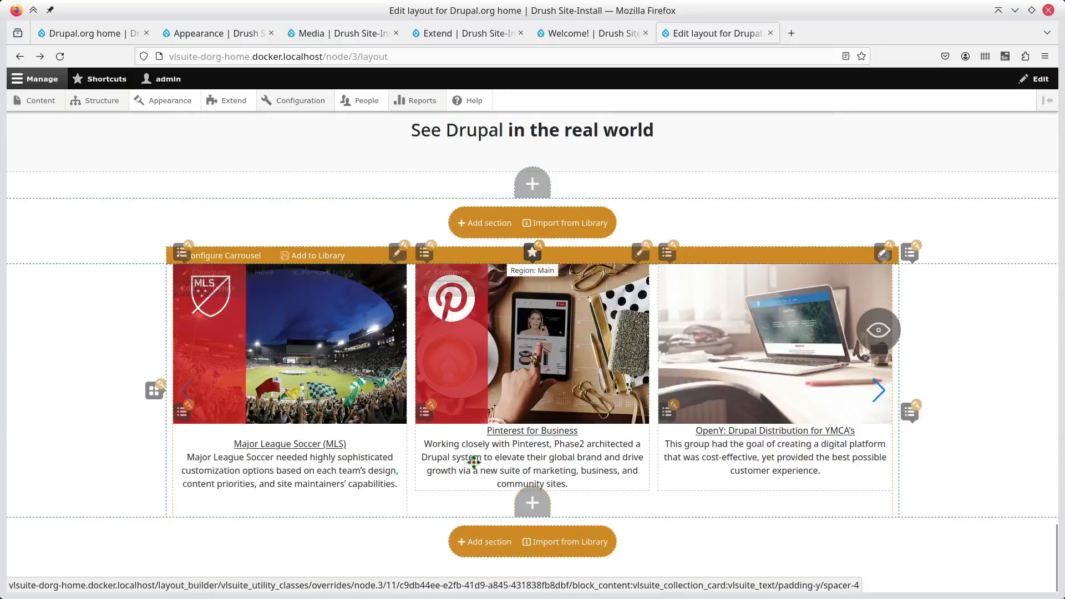
- Set the vertical spacing of the Pinterest for Business and OpenY cards' text fields to Spacer 4
{"action": "left_click", "coordinate": [424, 412]}
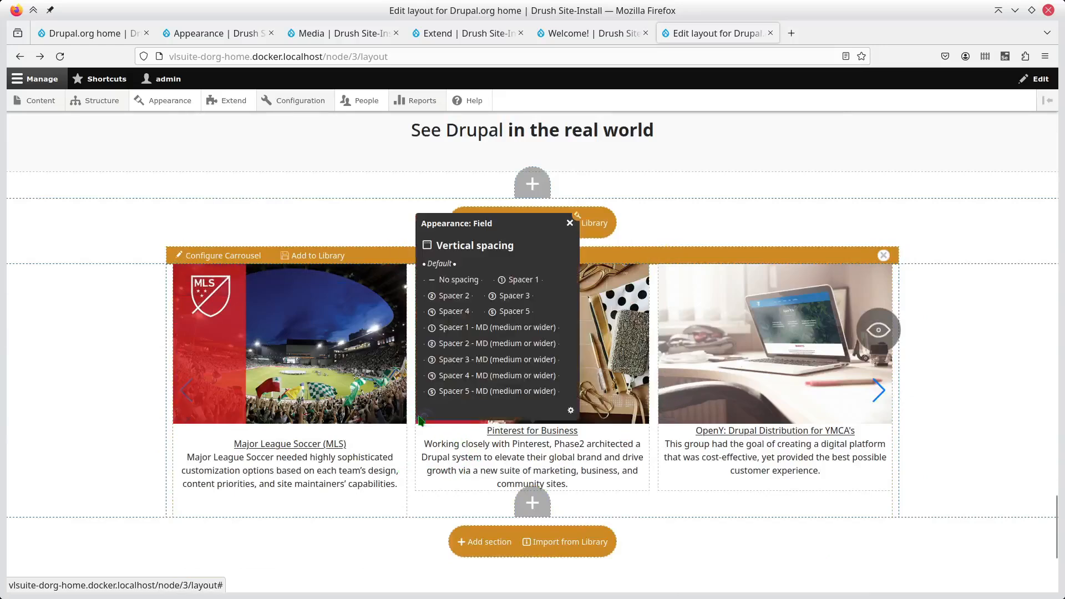
{"action": "left_click", "coordinate": [446, 314]}
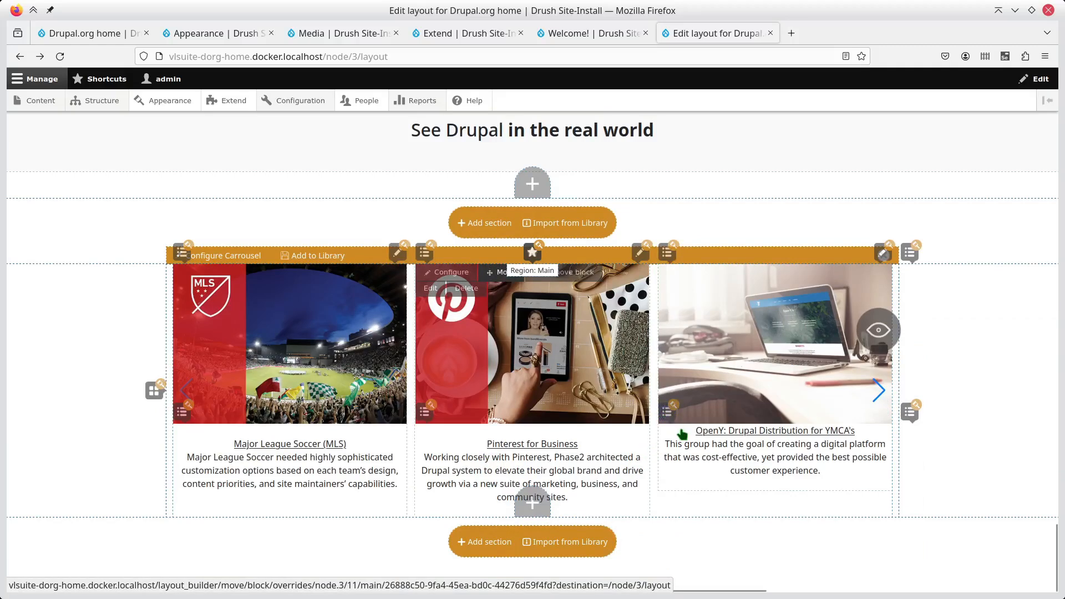
{"action": "left_click", "coordinate": [667, 412]}
{"action": "left_click", "coordinate": [697, 314]}
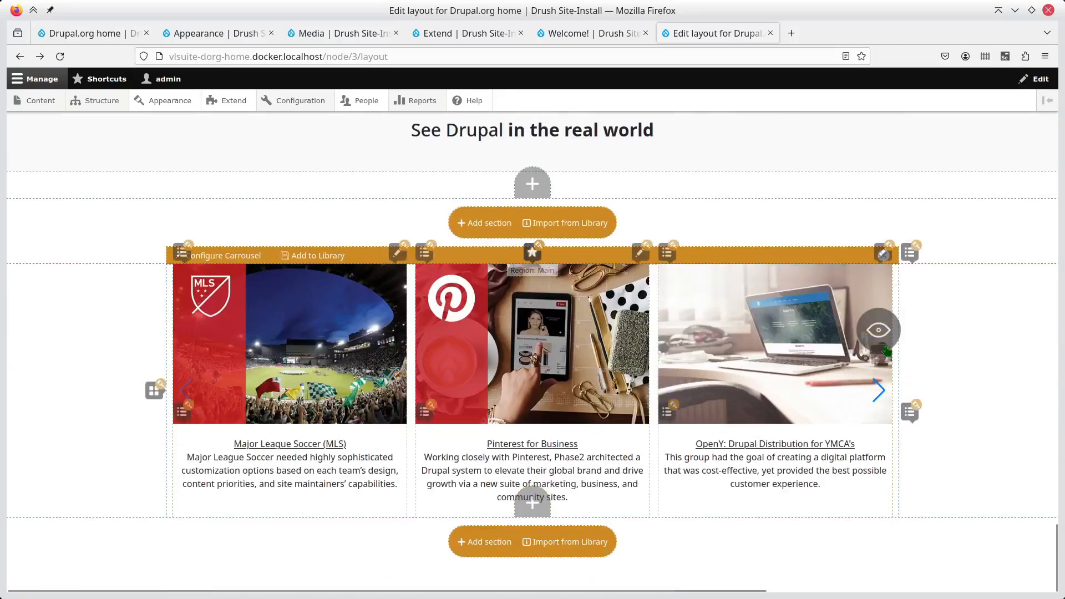
- Advance the carousel to its last slides and set the Memorial Sloan Kettering card's text vertical spacing to Spacer 4
{"action": "left_click", "coordinate": [879, 390]}
{"action": "left_click", "coordinate": [879, 390]}
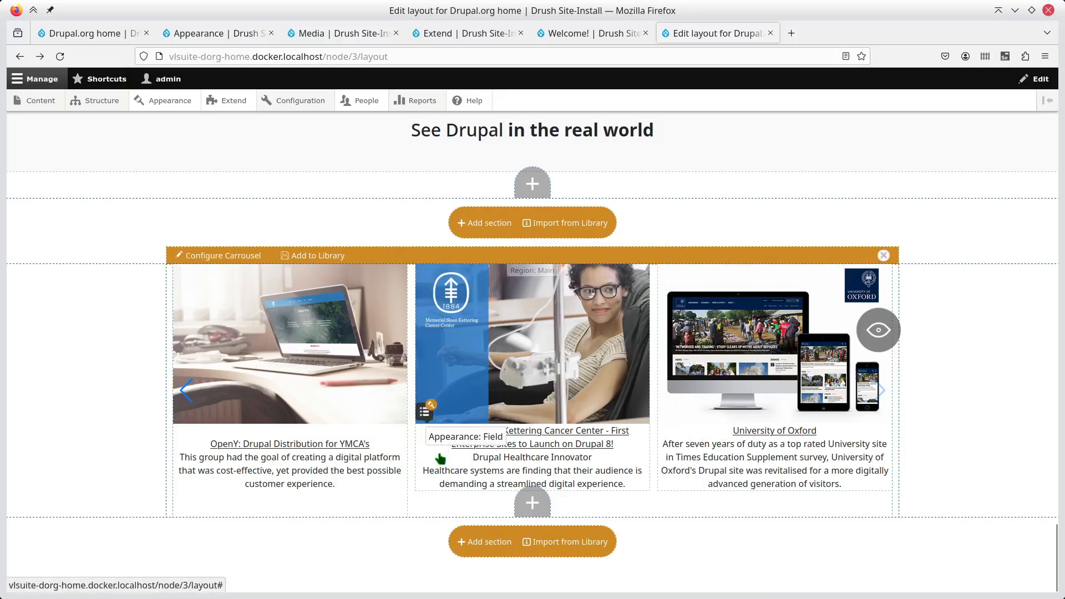
{"action": "left_click", "coordinate": [425, 412]}
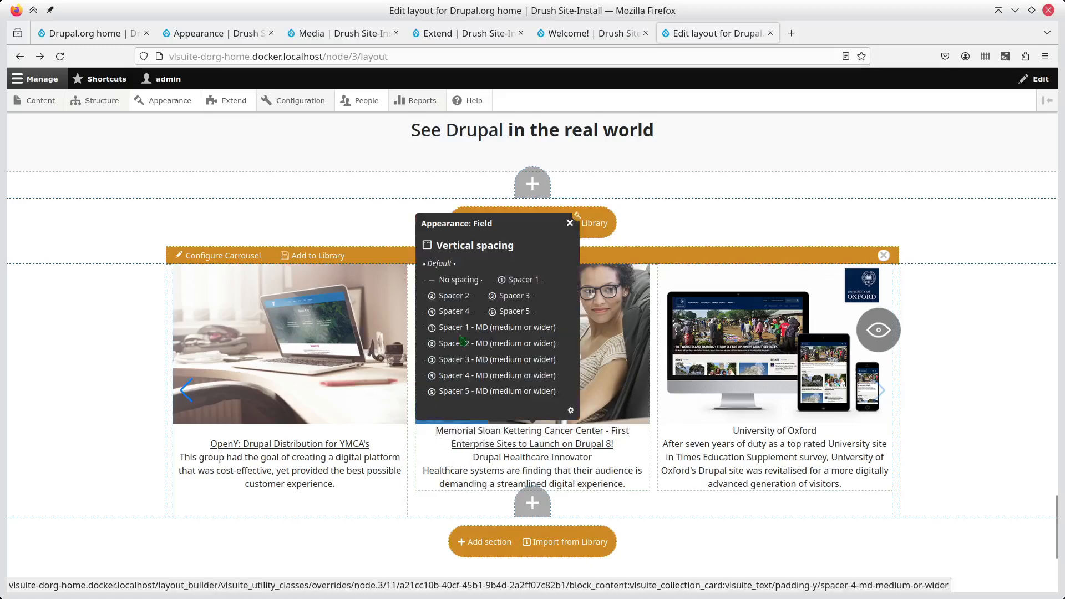
{"action": "left_click", "coordinate": [460, 312]}
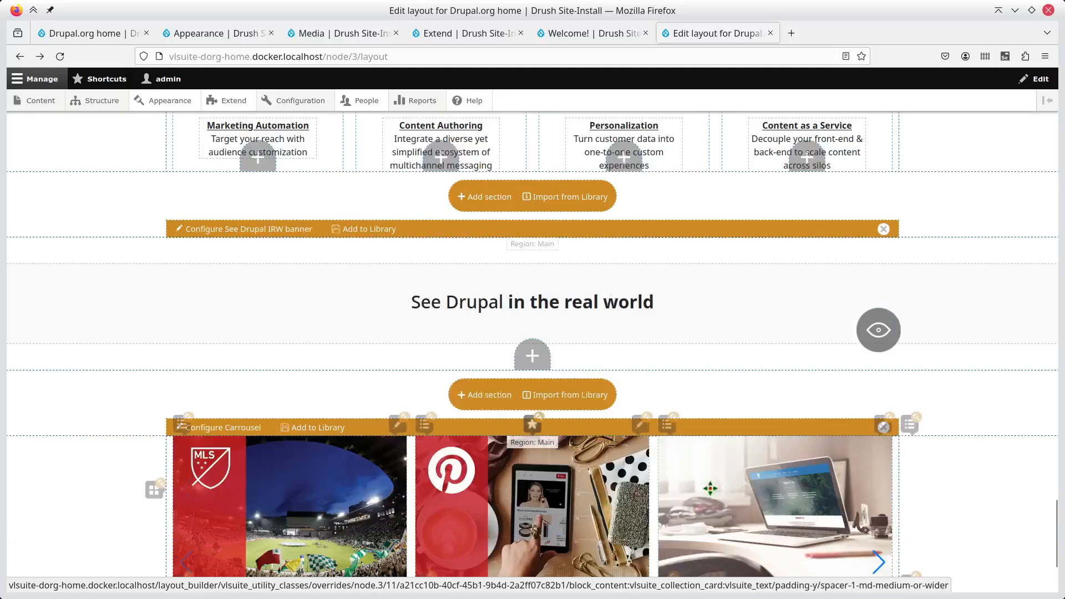
- Advance the carousel to its last slide and set the University of Oxford card's text vertical spacing to Spacer 4
{"action": "scroll", "coordinate": [715, 465], "scroll_direction": "down", "scroll_amount": 3}
{"action": "left_click", "coordinate": [881, 389]}
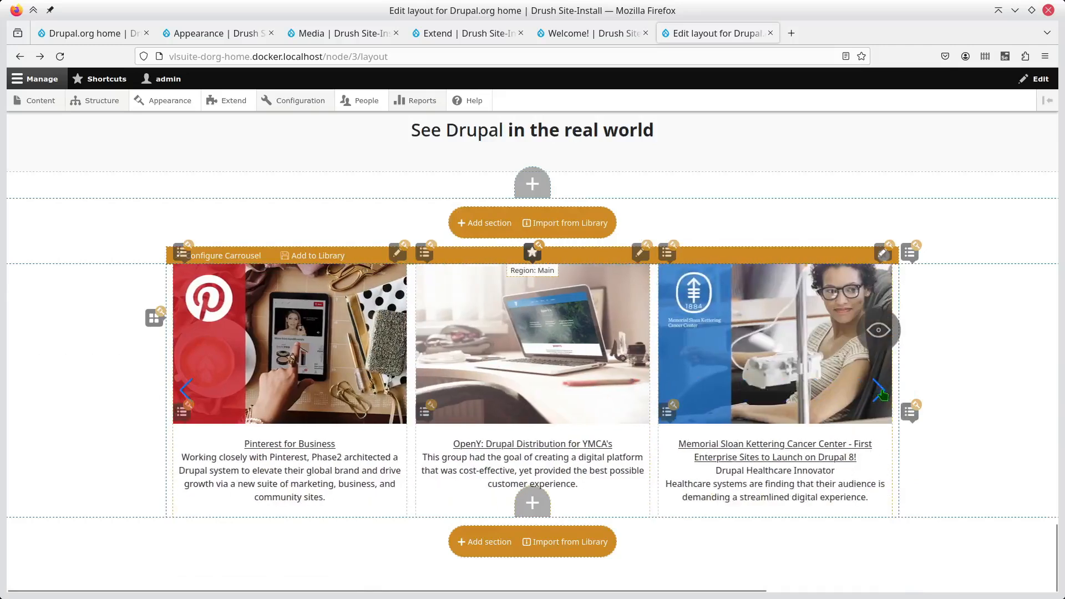
{"action": "left_click", "coordinate": [881, 389]}
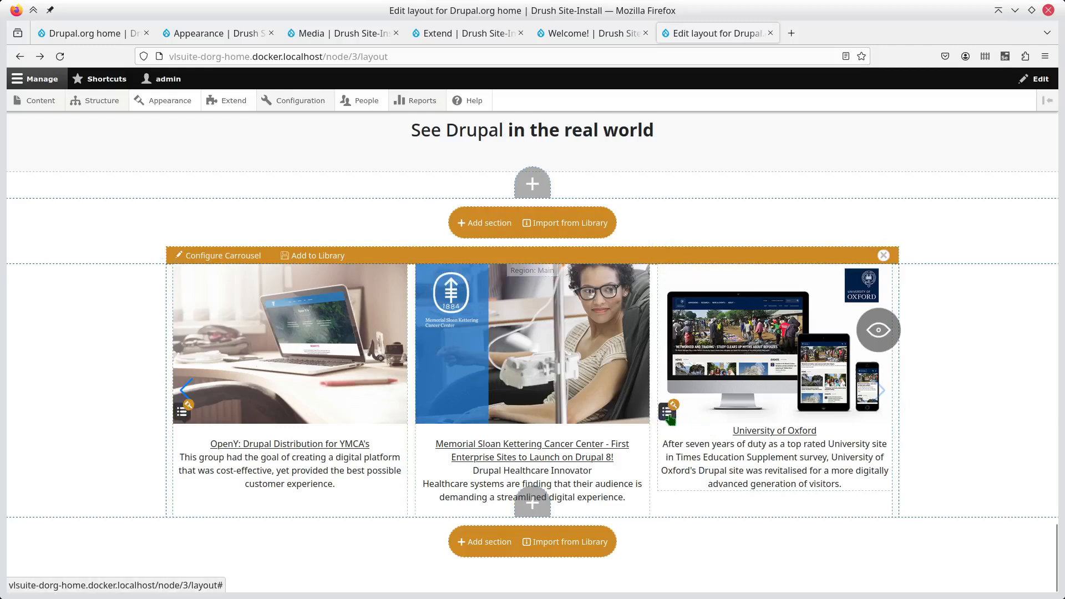
{"action": "left_click", "coordinate": [667, 413]}
{"action": "left_click", "coordinate": [680, 346]}
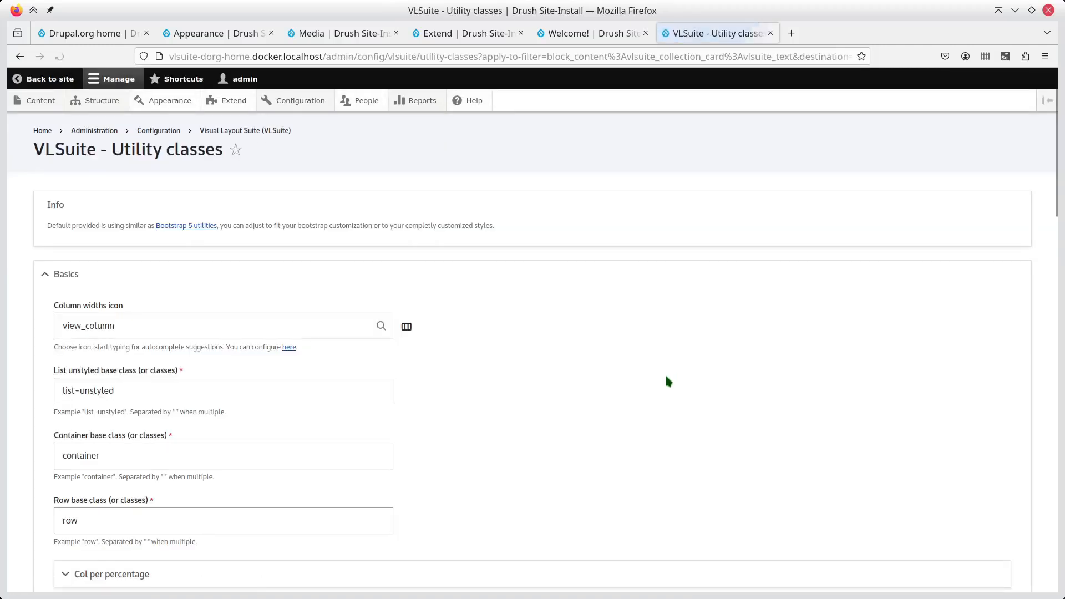
{"action": "left_click", "coordinate": [20, 56]}
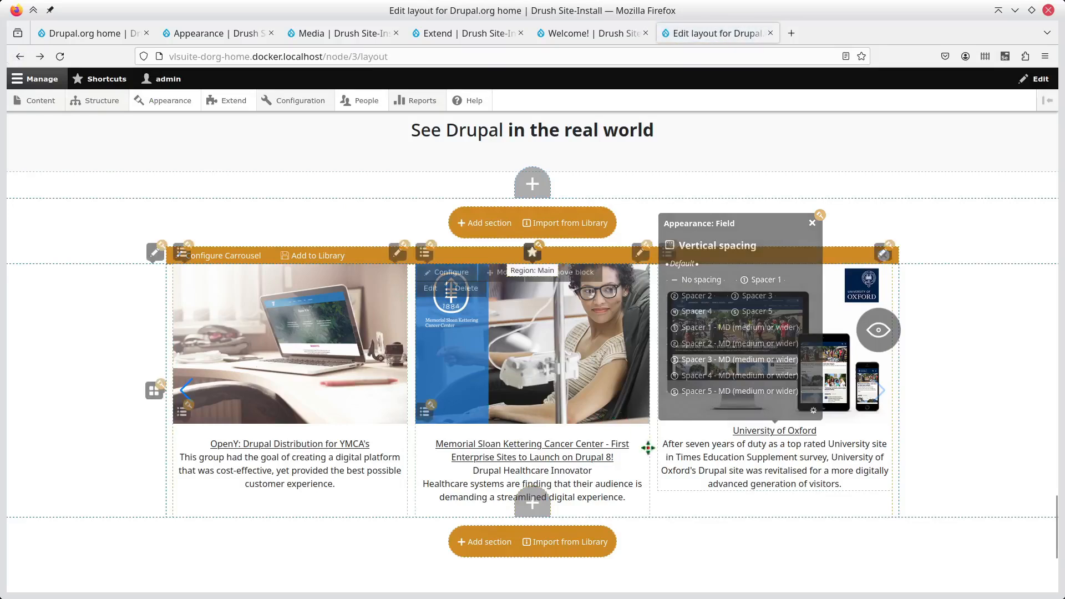
{"action": "left_click", "coordinate": [706, 312]}
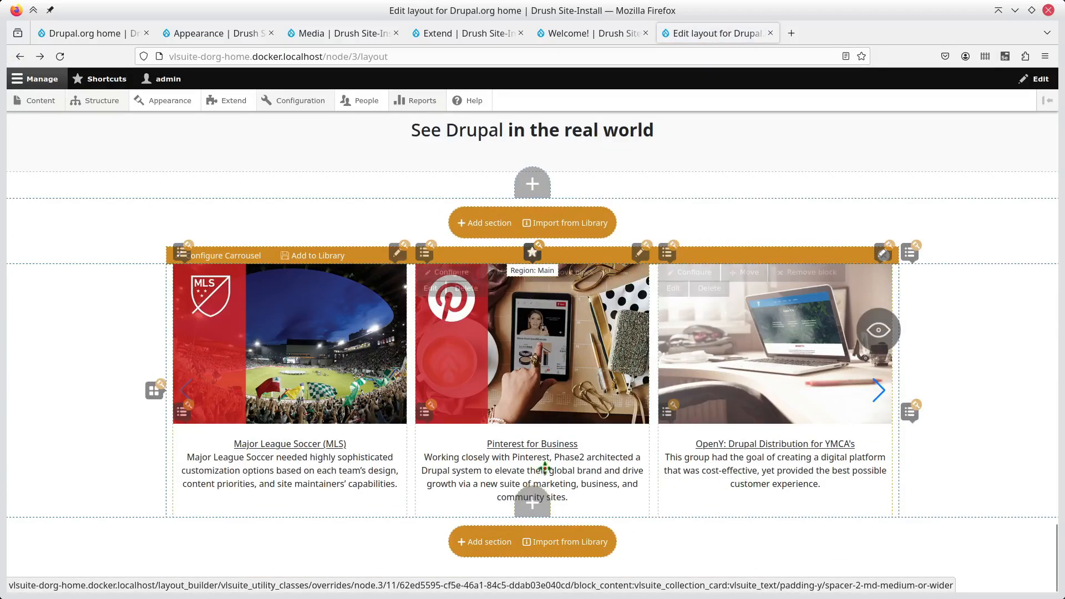
- Preview the carousel without editing controls, and examine the Seen and Heard section on the original drupal.org page
{"action": "left_click", "coordinate": [881, 332]}
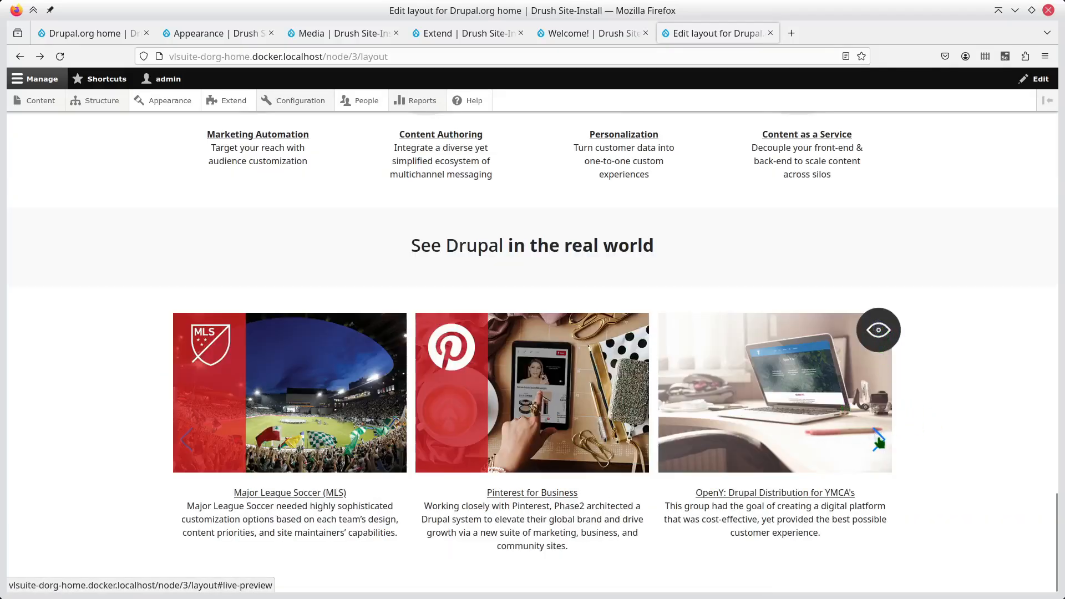
{"action": "left_click", "coordinate": [879, 441]}
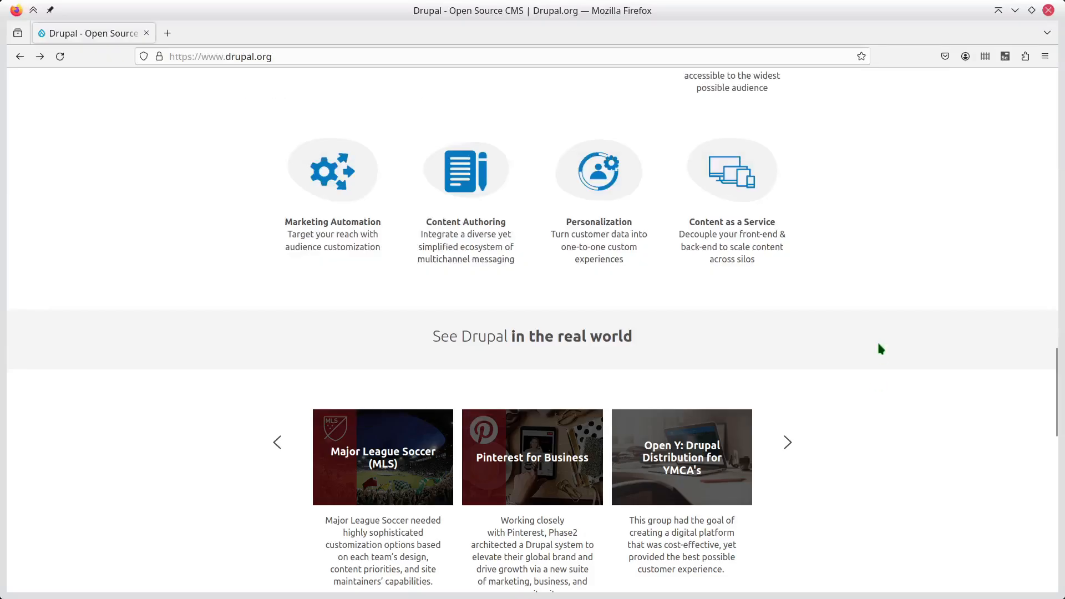
{"action": "scroll", "coordinate": [879, 347], "scroll_direction": "down", "scroll_amount": 6}
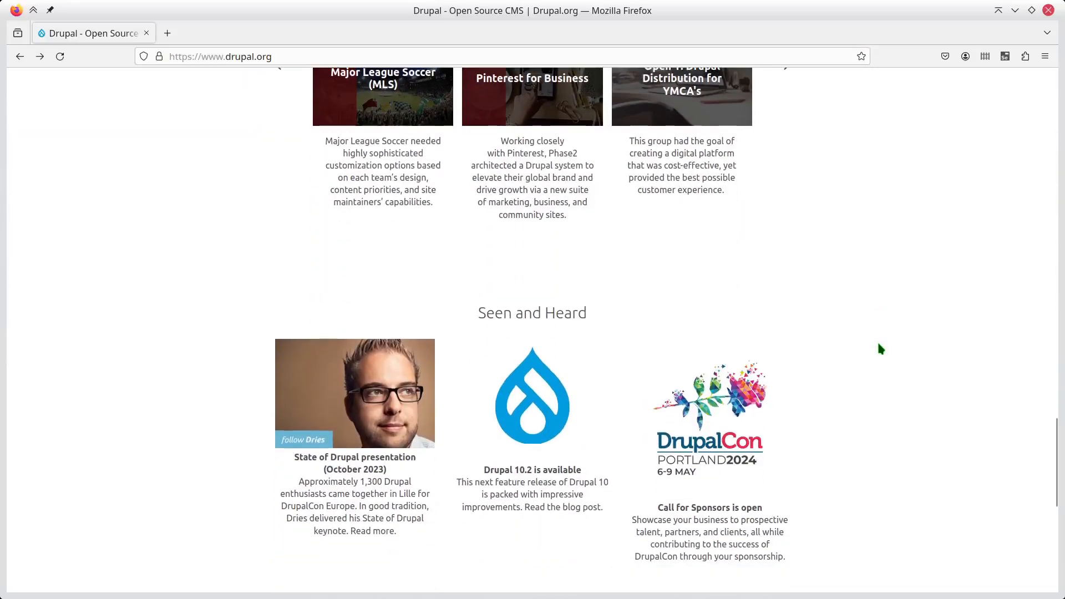
{"action": "scroll", "coordinate": [881, 348], "scroll_direction": "down", "scroll_amount": 2}
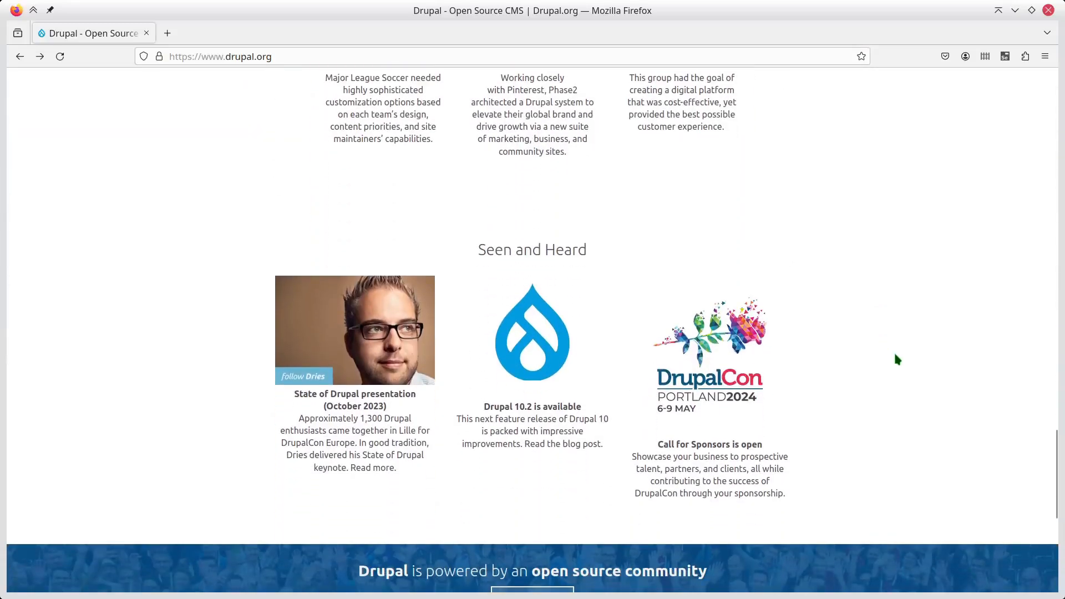
{"action": "scroll", "coordinate": [894, 350], "scroll_direction": "down", "scroll_amount": 2}
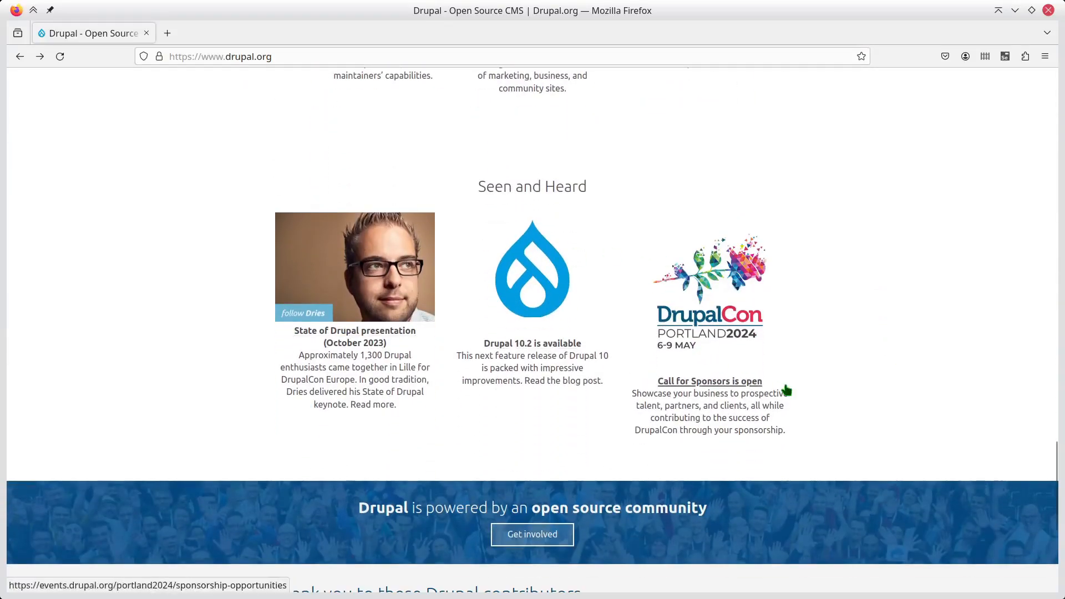
{"action": "scroll", "coordinate": [786, 390], "scroll_direction": "down", "scroll_amount": 4}
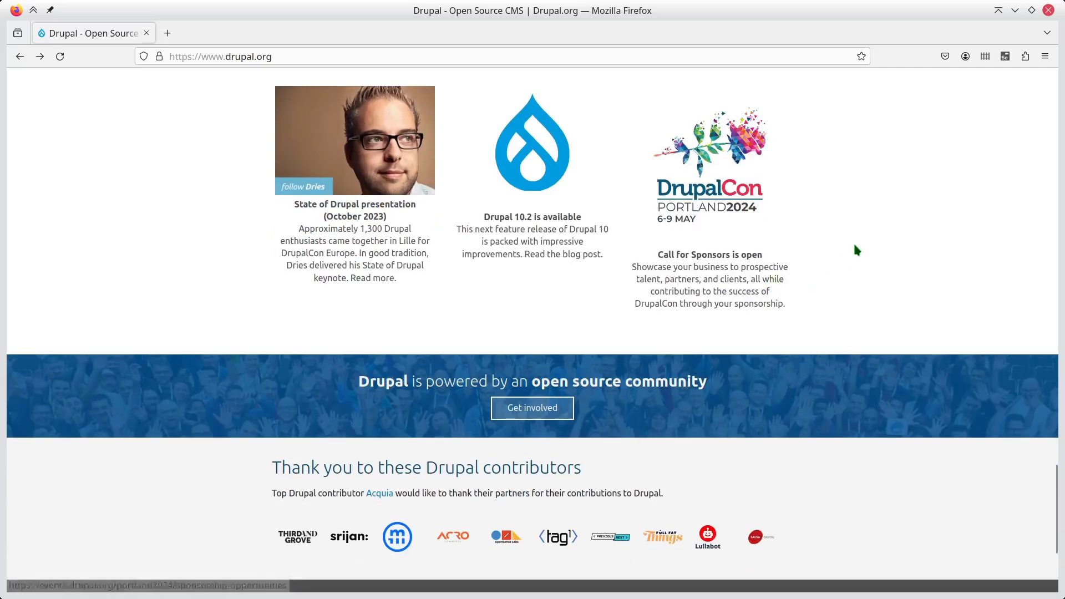
{"action": "scroll", "coordinate": [854, 250], "scroll_direction": "up", "scroll_amount": 4}
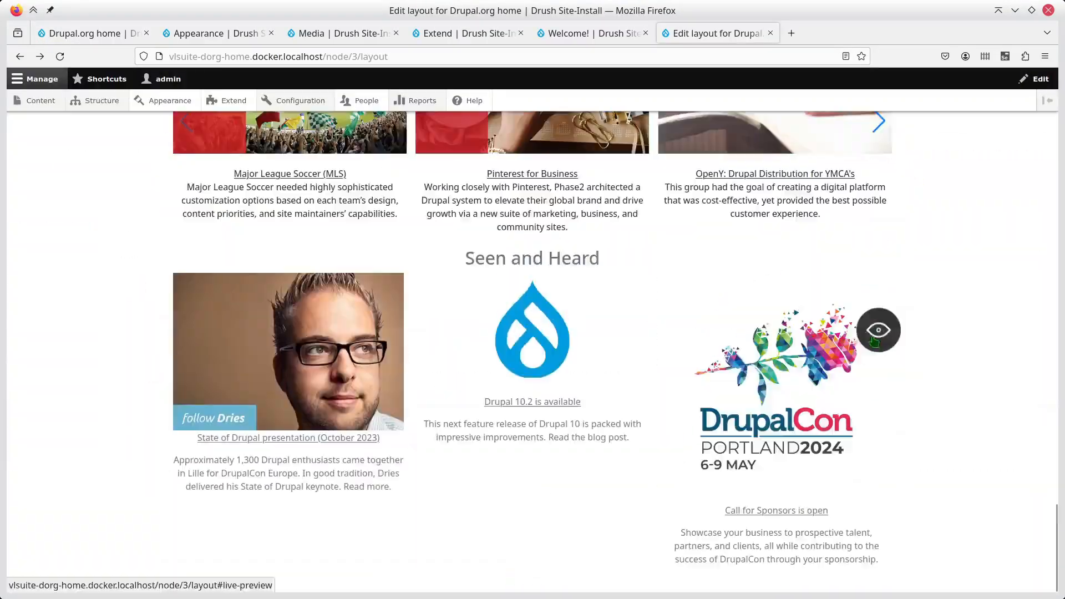
- Leave the live preview and examine the open source community banner and contributors section on the original drupal.org page
{"action": "left_click", "coordinate": [878, 330]}
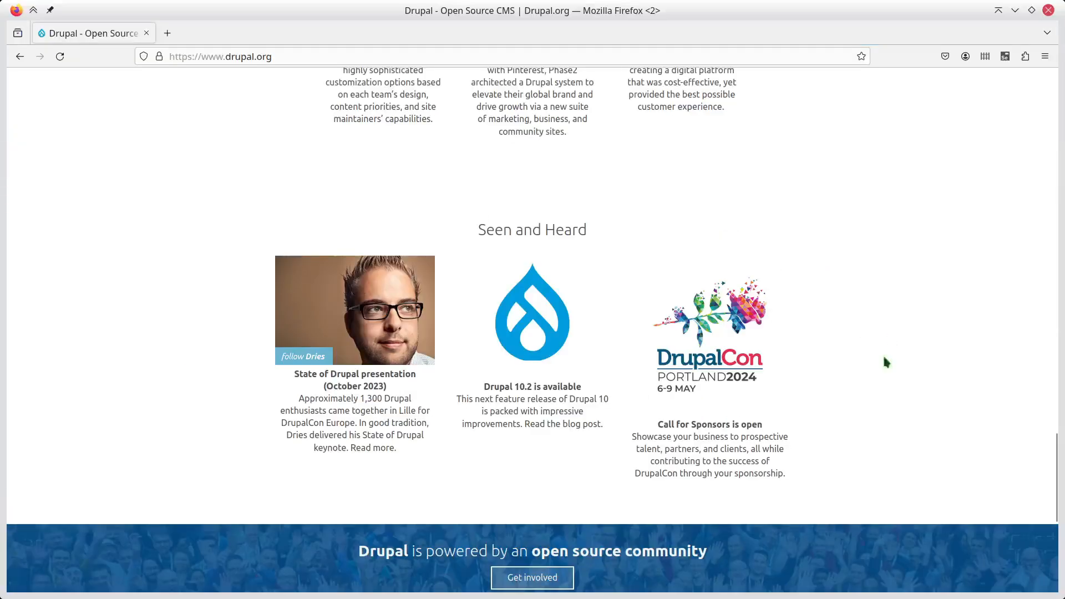
{"action": "scroll", "coordinate": [883, 354], "scroll_direction": "down", "scroll_amount": 5}
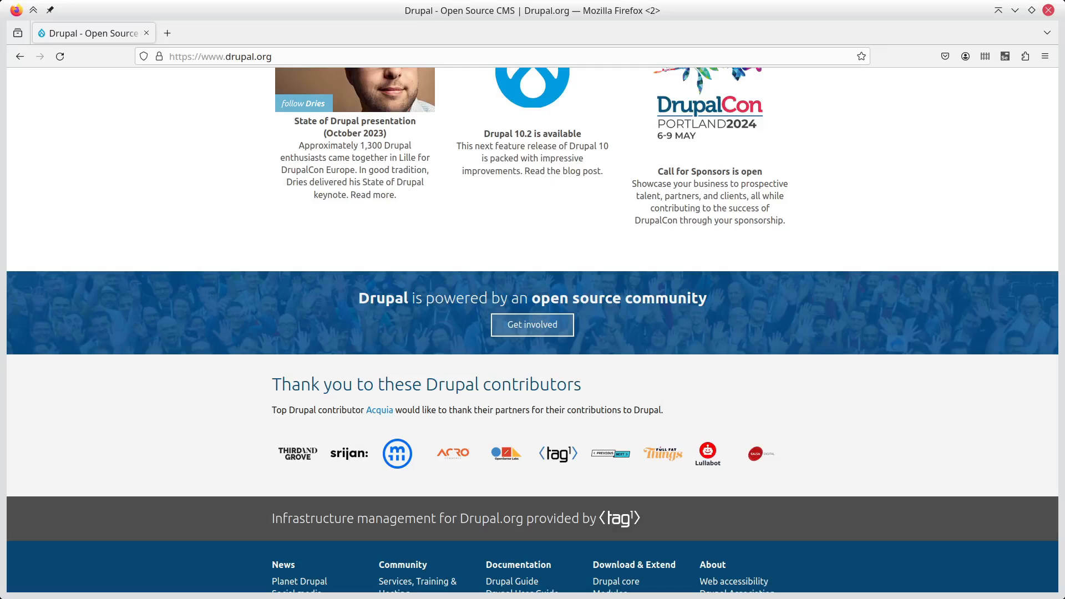
{"action": "key", "text": "alt+Tab"}
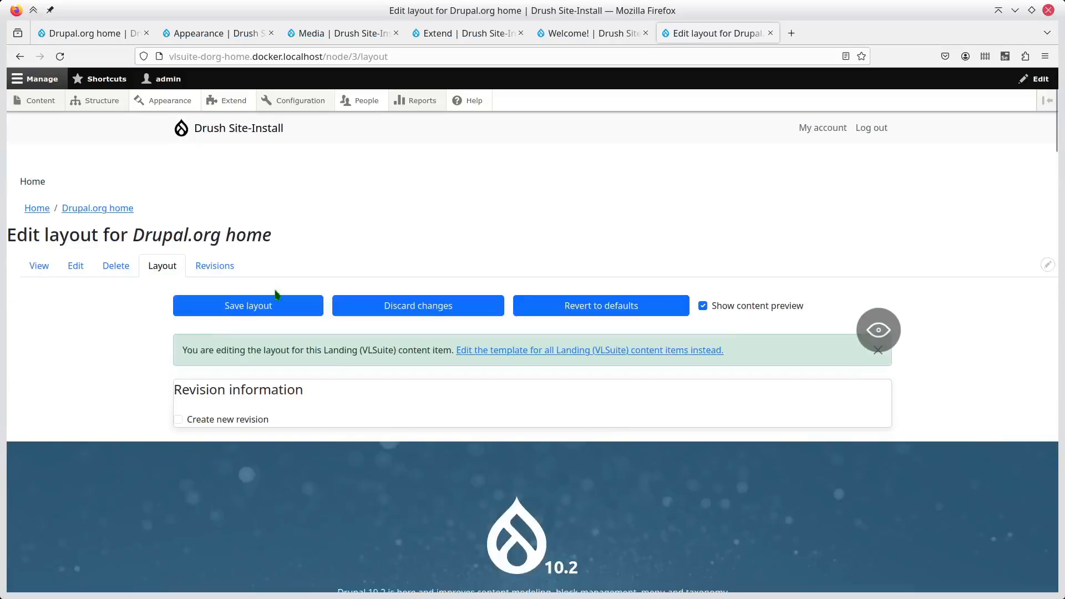
- View the recreated Drupal.org home page outside the layout editor and compare its hero, banners and audience cards with the original drupal.org page
{"action": "left_click", "coordinate": [47, 268]}
{"action": "scroll", "coordinate": [337, 333], "scroll_direction": "down", "scroll_amount": 5}
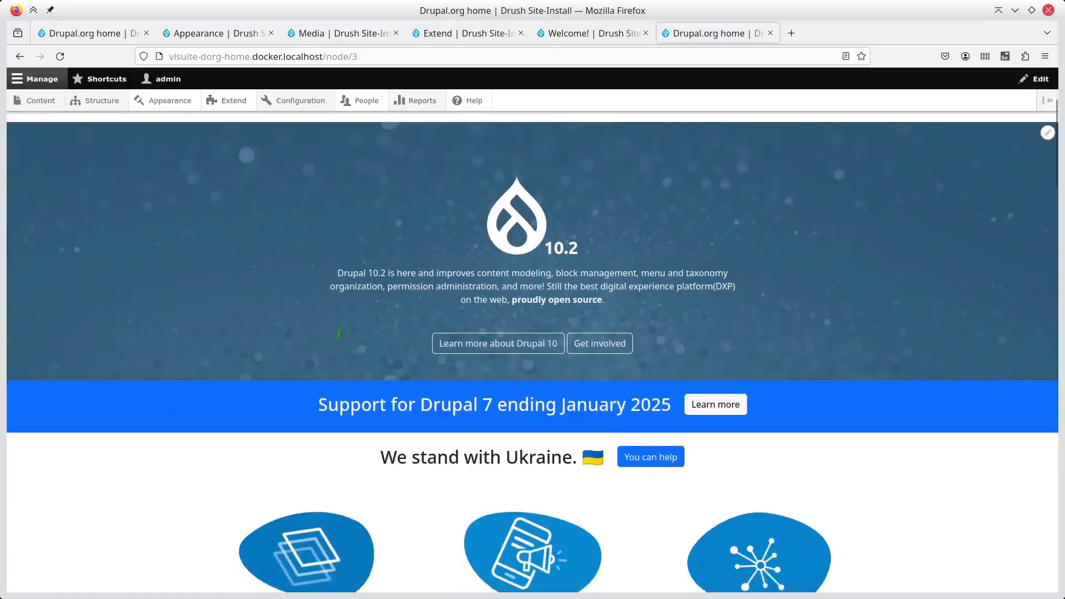
{"action": "key", "text": "alt+Tab"}
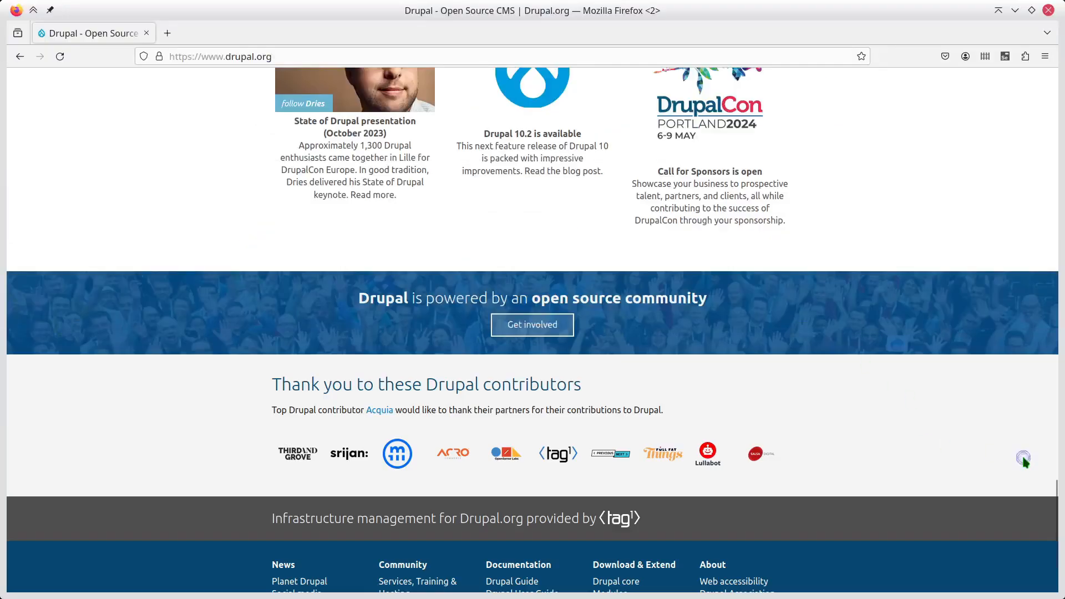
{"action": "key", "text": "Home"}
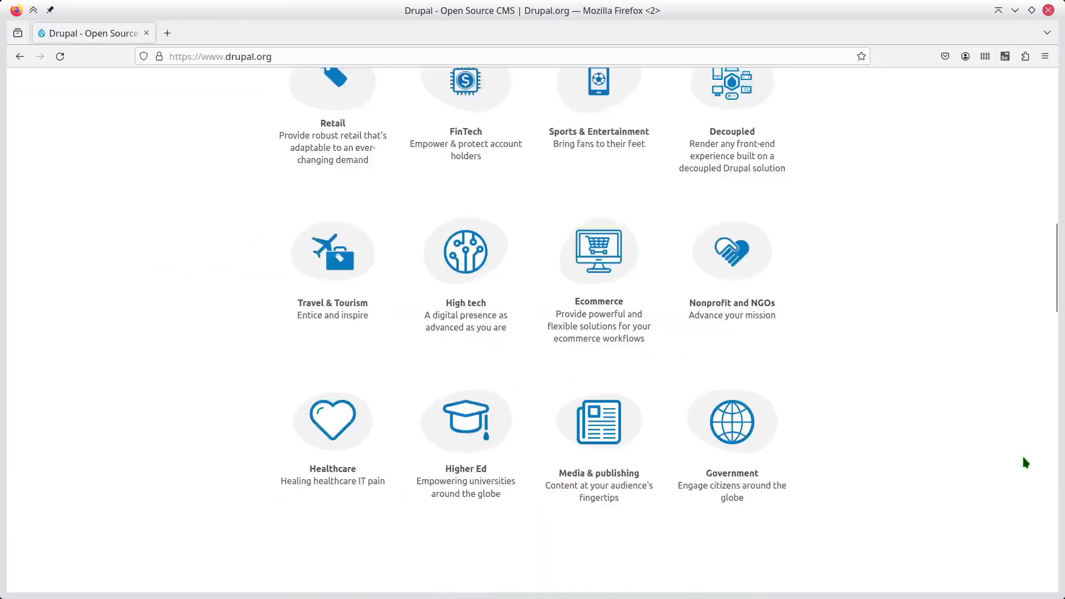
{"action": "scroll", "coordinate": [124, 361], "scroll_direction": "down", "scroll_amount": 2}
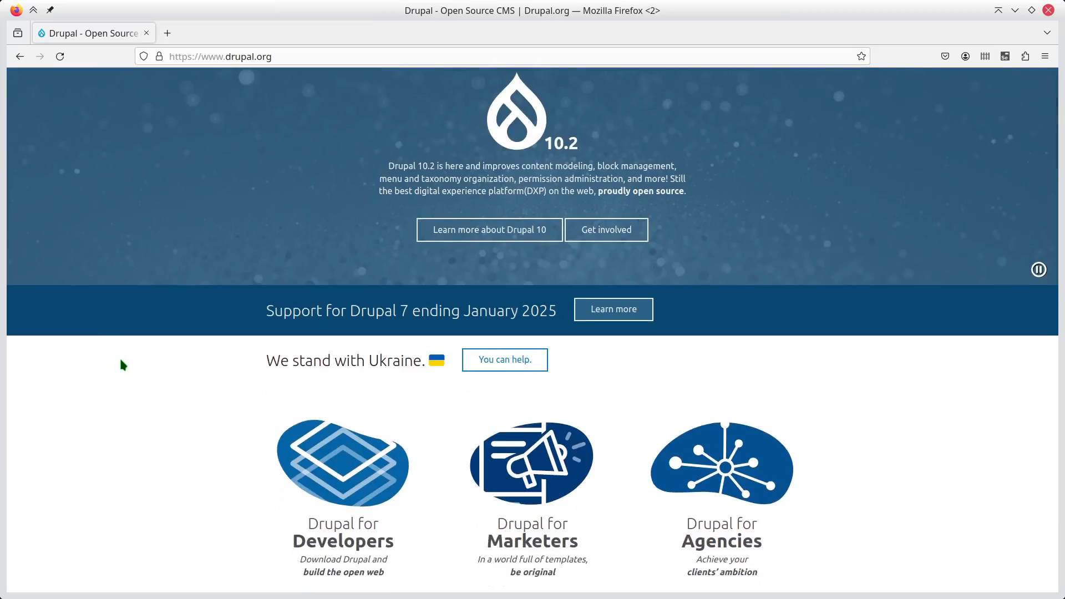
{"action": "key", "text": "alt+Tab"}
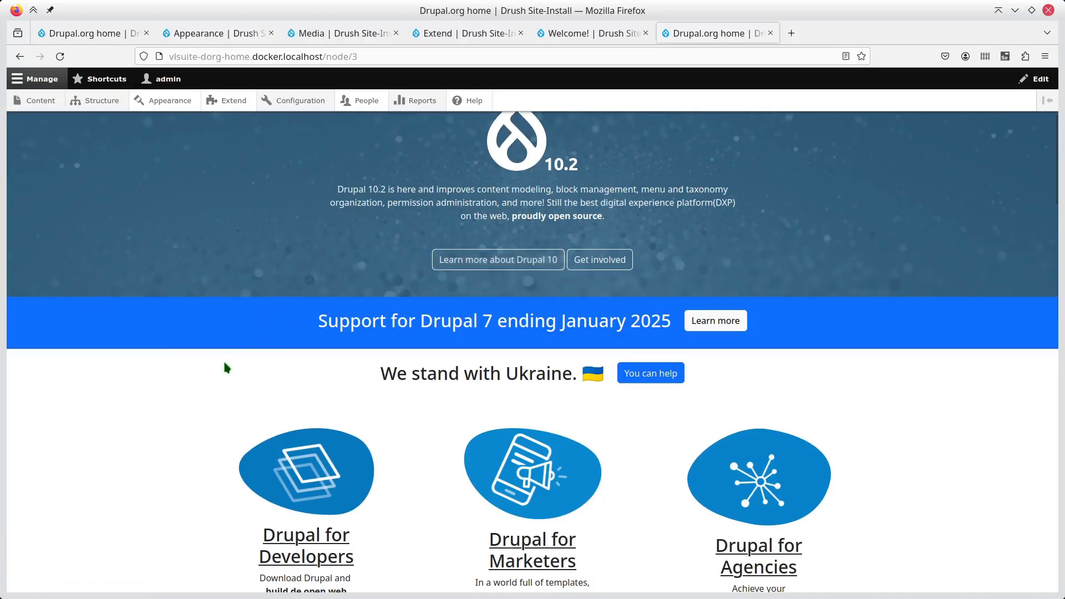
{"action": "scroll", "coordinate": [203, 367], "scroll_direction": "down", "scroll_amount": 1}
{"action": "key", "text": "alt+Tab"}
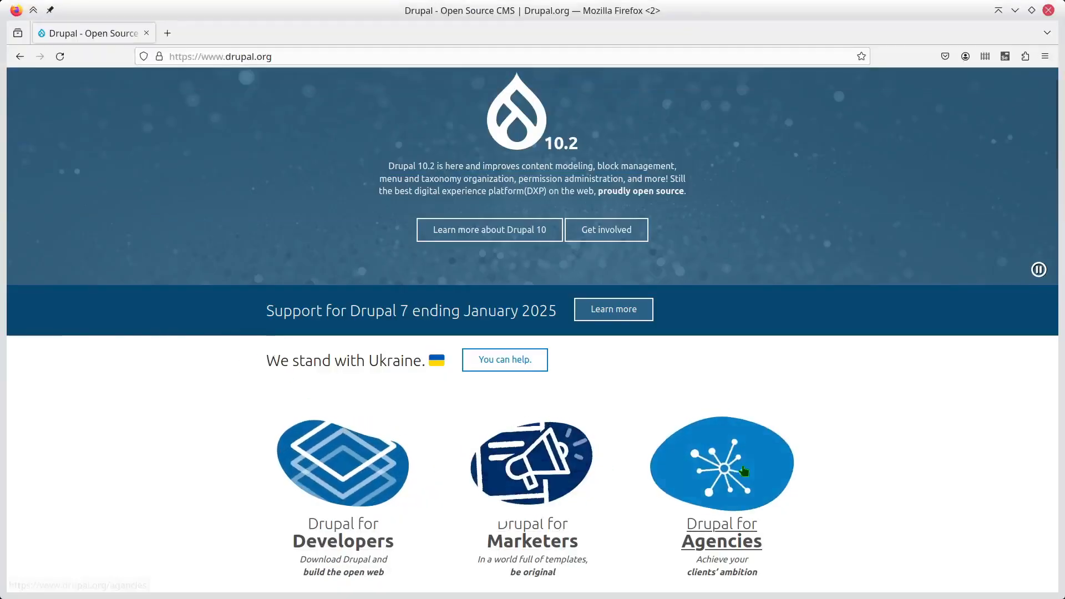
{"action": "key", "text": "alt+Tab"}
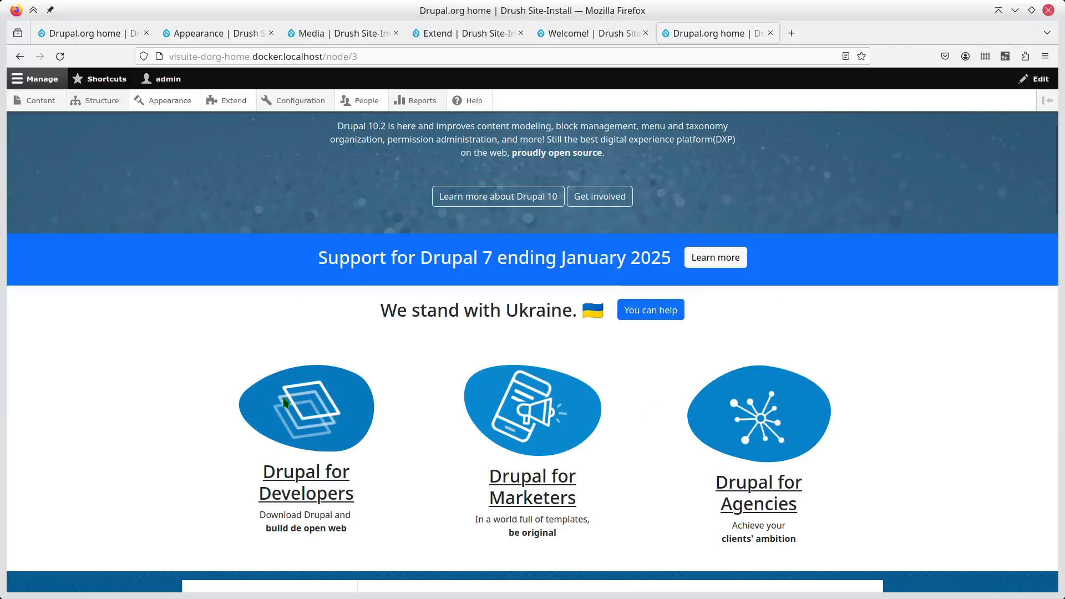
{"action": "scroll", "coordinate": [211, 435], "scroll_direction": "down", "scroll_amount": 1}
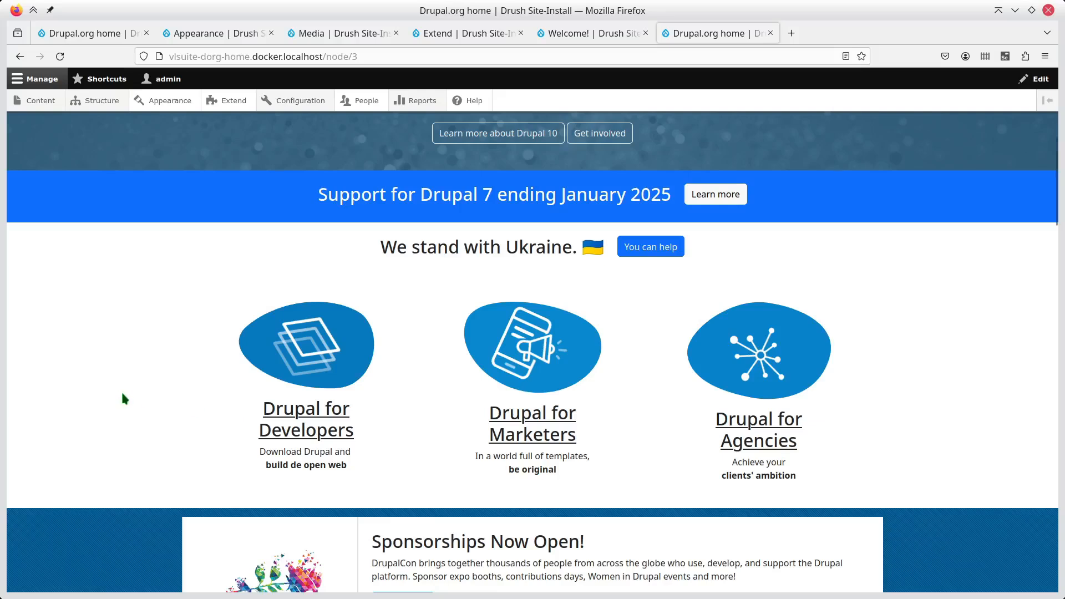
- Review the recreated page from the By Industry section down to the See Drupal in the real world carousel
{"action": "scroll", "coordinate": [123, 397], "scroll_direction": "down", "scroll_amount": 8}
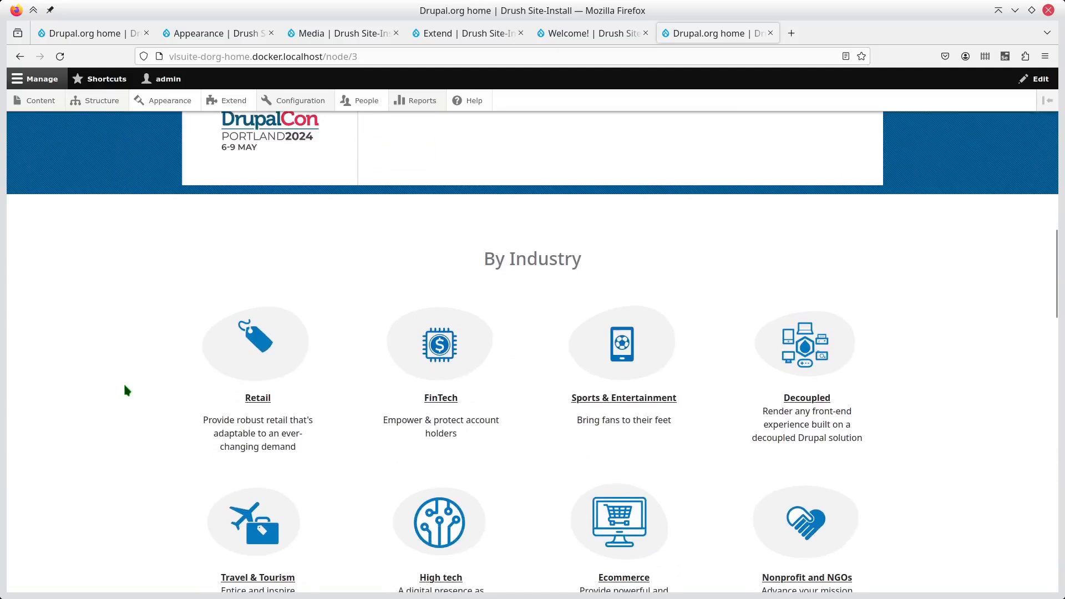
{"action": "scroll", "coordinate": [125, 391], "scroll_direction": "down", "scroll_amount": 2}
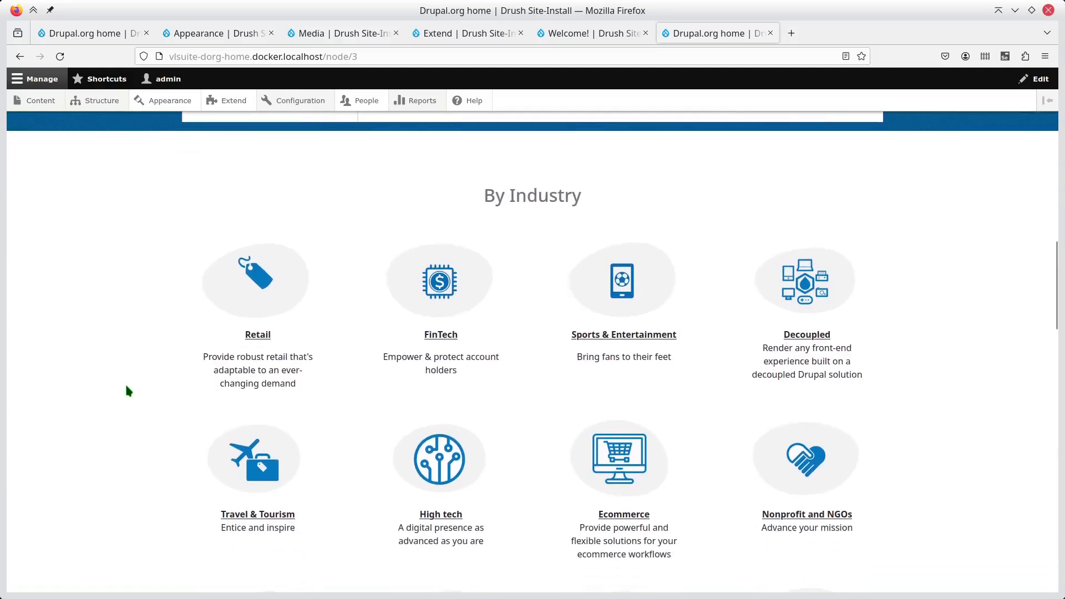
{"action": "scroll", "coordinate": [126, 388], "scroll_direction": "down", "scroll_amount": 2}
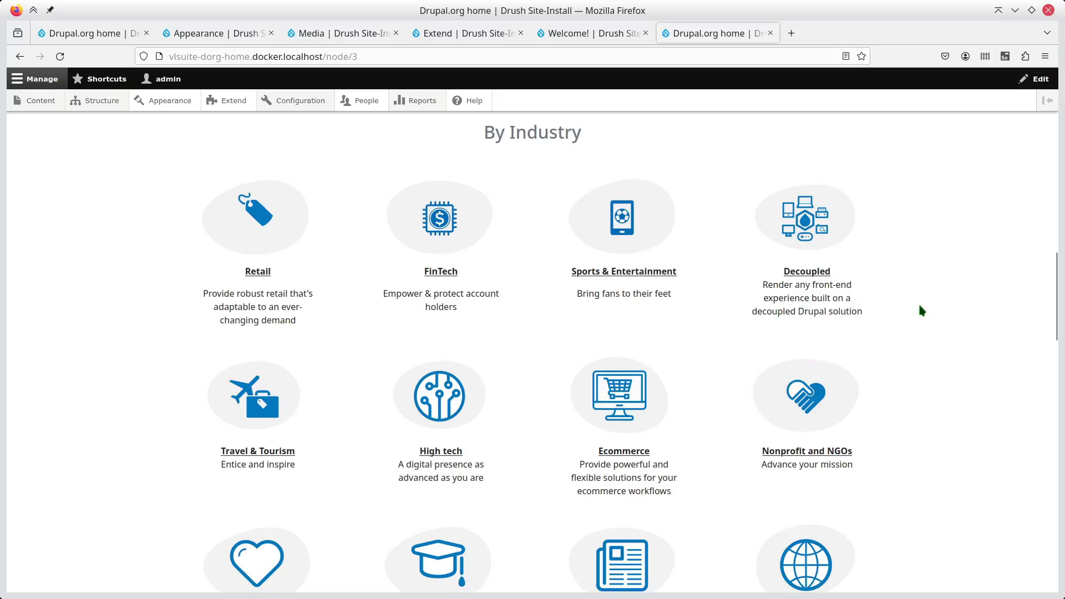
{"action": "scroll", "coordinate": [993, 296], "scroll_direction": "down", "scroll_amount": 10}
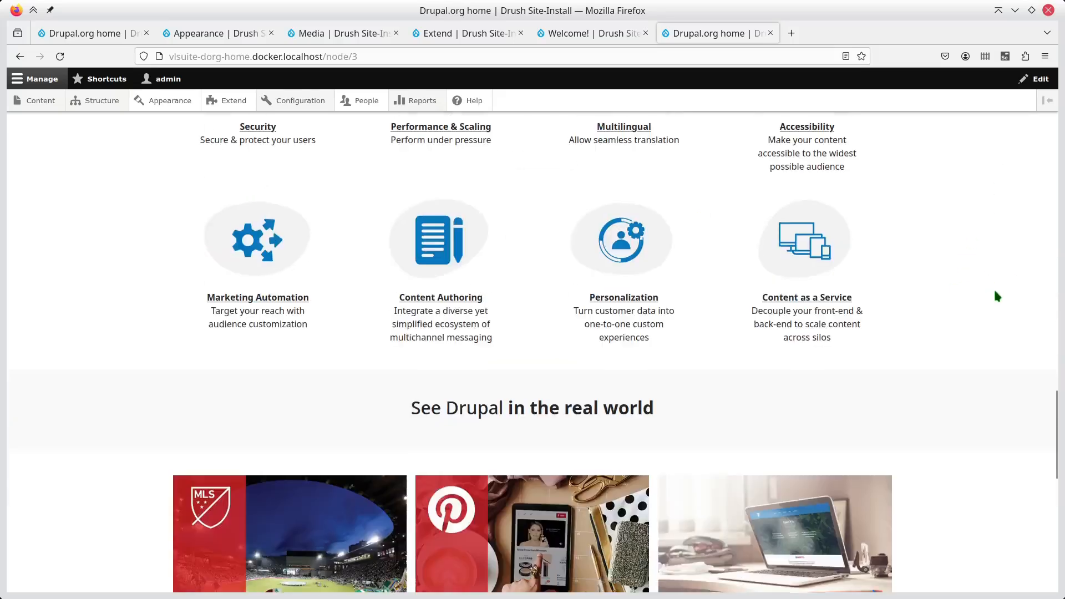
- Narrow the browser window to about half the screen and examine how the feature grid and carousel adapt
{"action": "left_click_drag", "start_coordinate": [1058, 267], "coordinate": [775, 270]}
{"action": "scroll", "coordinate": [660, 295], "scroll_direction": "down", "scroll_amount": 6}
{"action": "left_click_drag", "start_coordinate": [775, 340], "coordinate": [549, 341]}
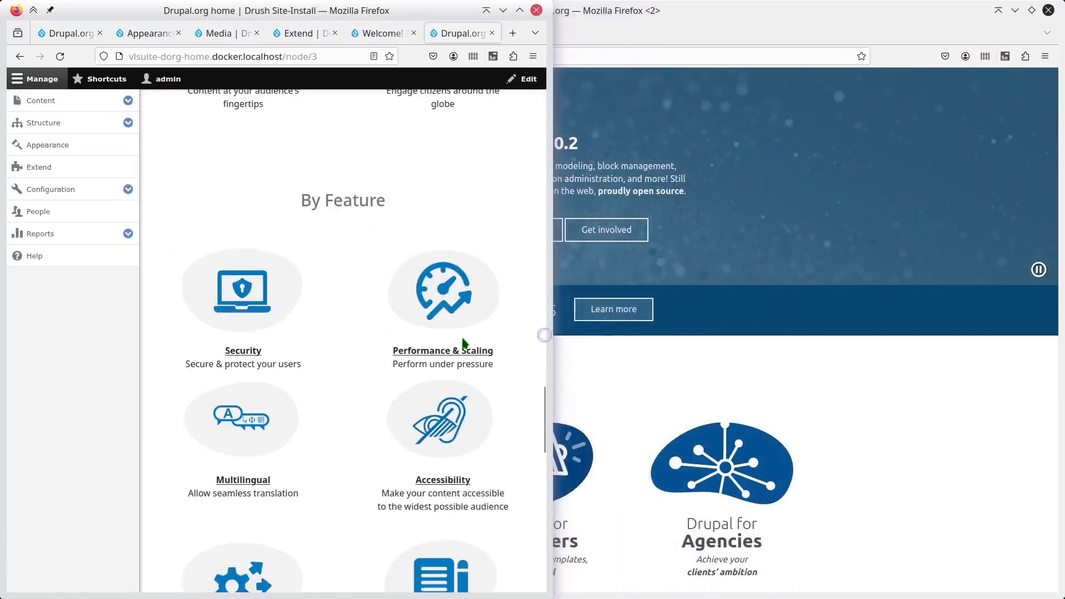
{"action": "scroll", "coordinate": [468, 358], "scroll_direction": "down", "scroll_amount": 5}
{"action": "scroll", "coordinate": [474, 359], "scroll_direction": "up", "scroll_amount": 5}
{"action": "scroll", "coordinate": [480, 360], "scroll_direction": "down", "scroll_amount": 7}
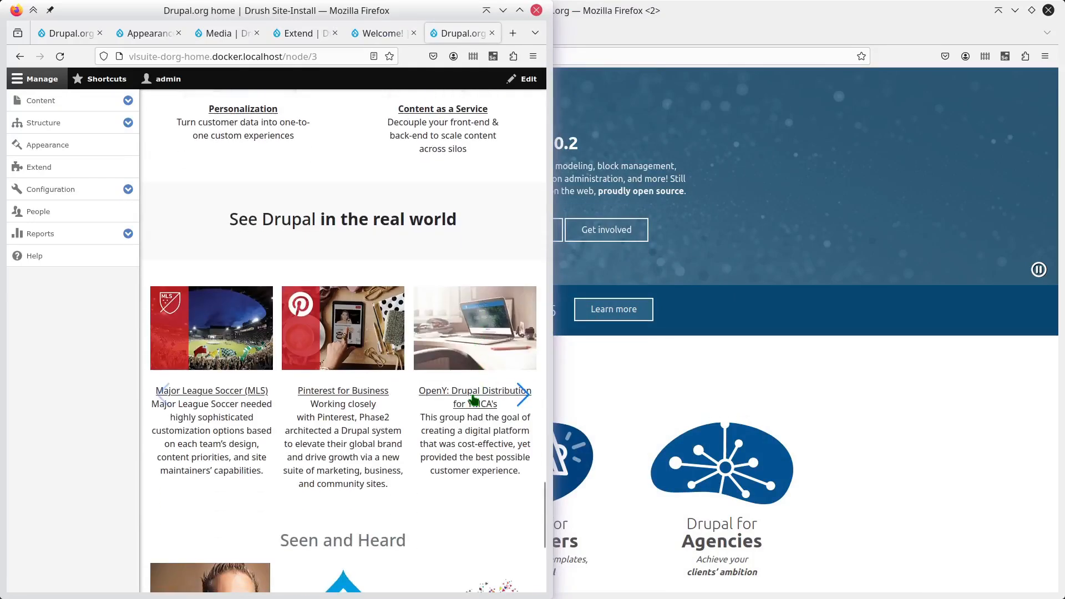
- Step the carousel to the University of Oxford card and back, check the sections below in the narrow layout, and restore the full window
{"action": "left_click", "coordinate": [521, 395]}
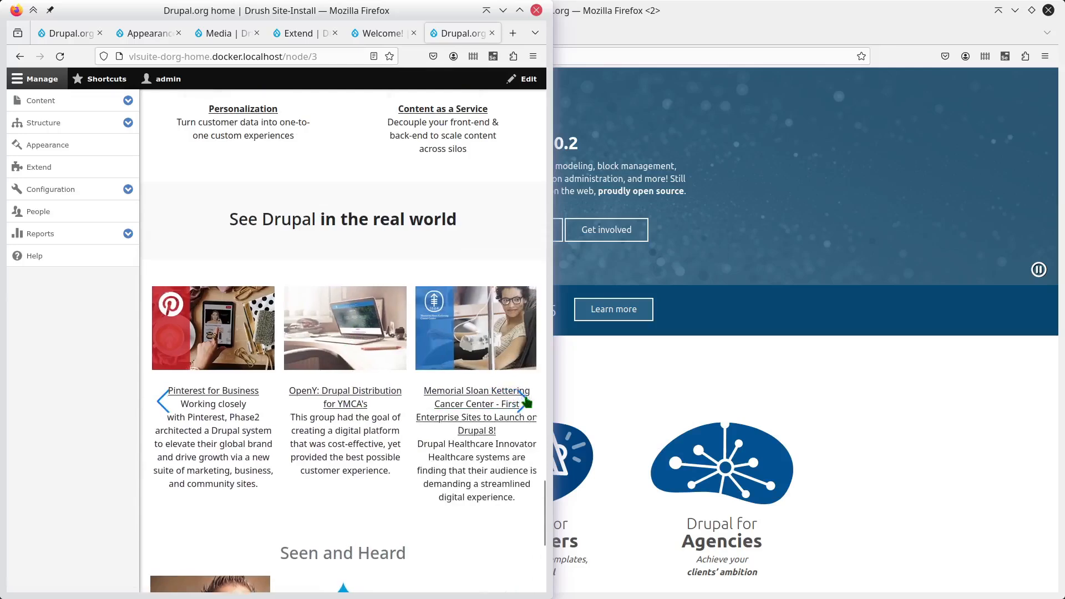
{"action": "left_click", "coordinate": [524, 399]}
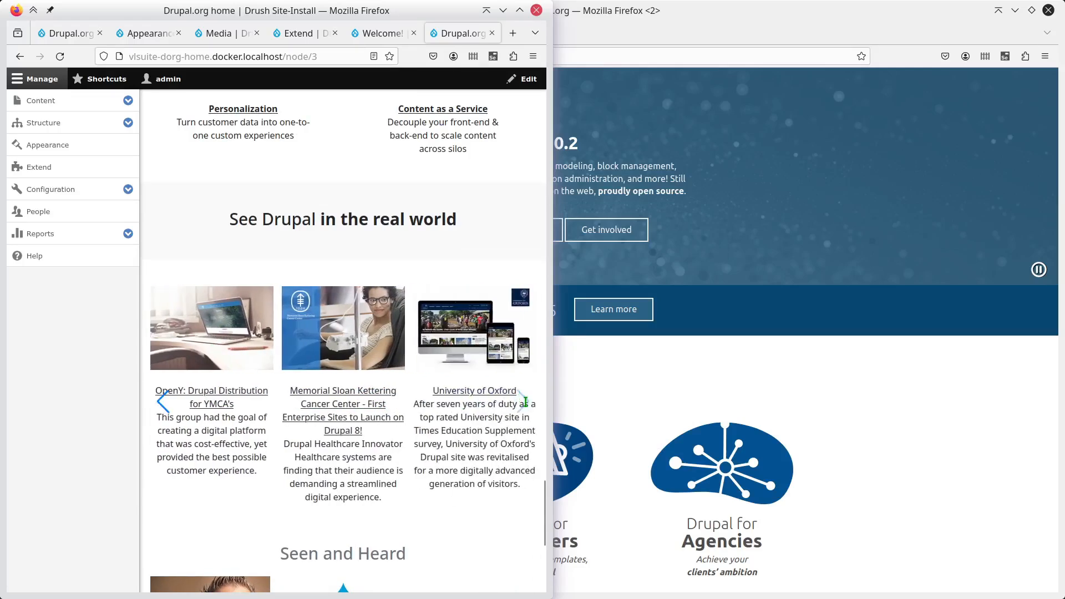
{"action": "left_click", "coordinate": [162, 402]}
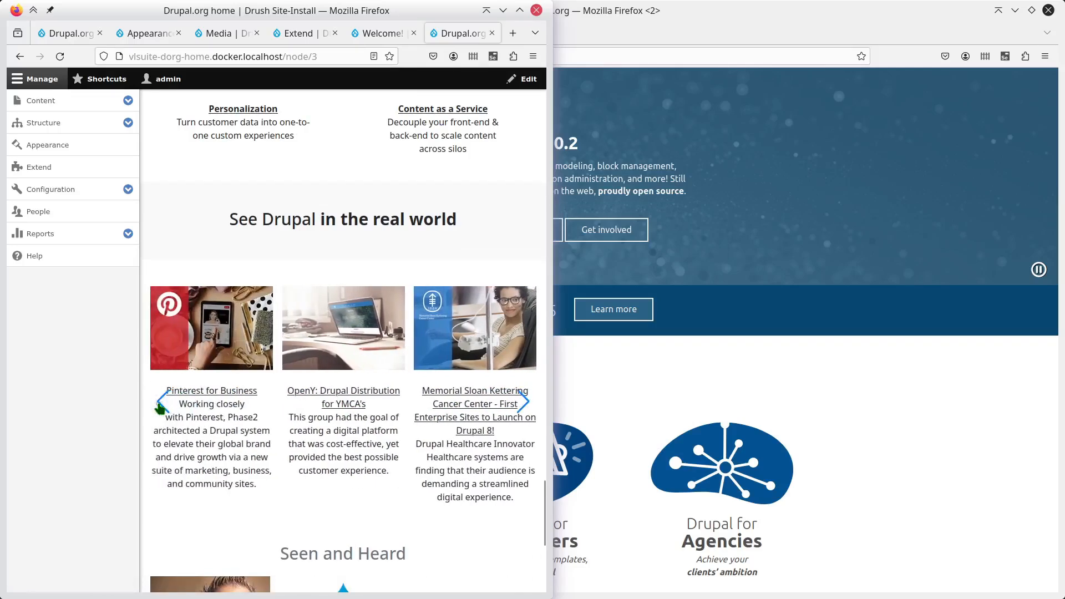
{"action": "left_click", "coordinate": [162, 403]}
{"action": "scroll", "coordinate": [408, 407], "scroll_direction": "down", "scroll_amount": 5}
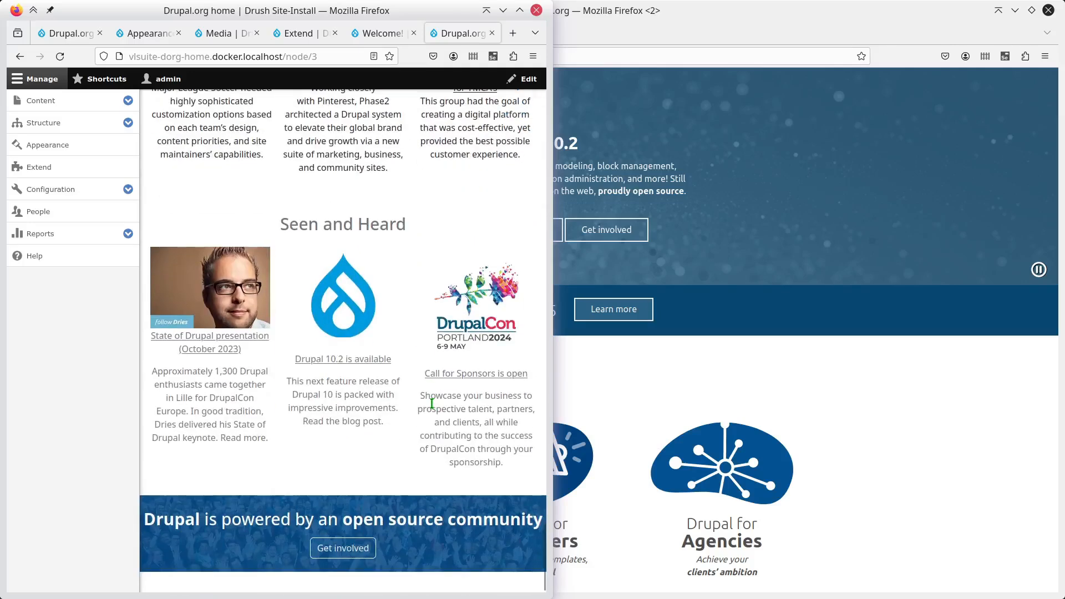
{"action": "scroll", "coordinate": [431, 404], "scroll_direction": "up", "scroll_amount": 7}
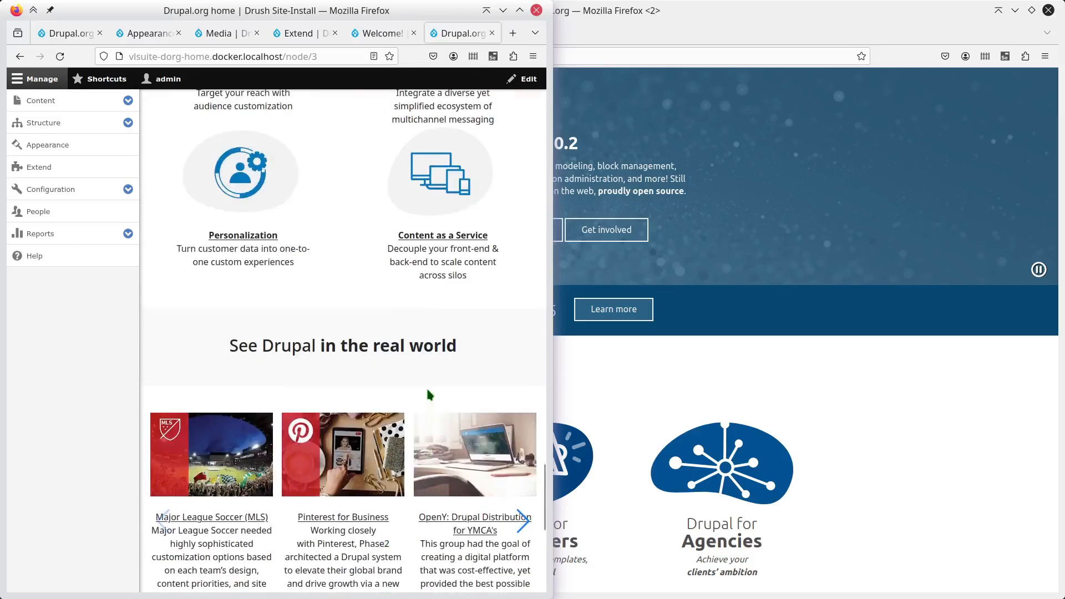
{"action": "left_click", "coordinate": [519, 10]}
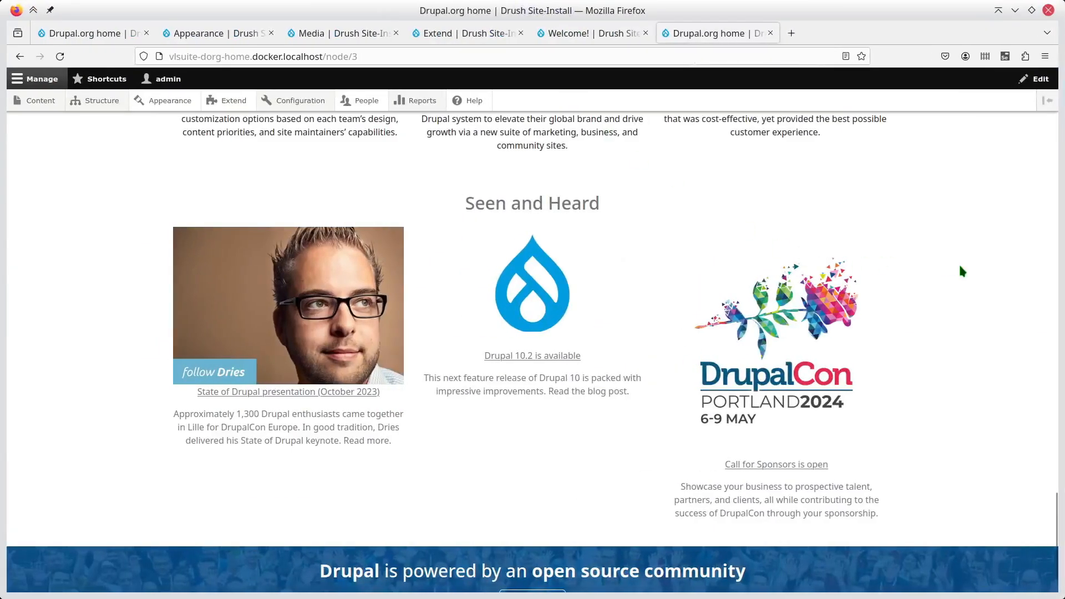